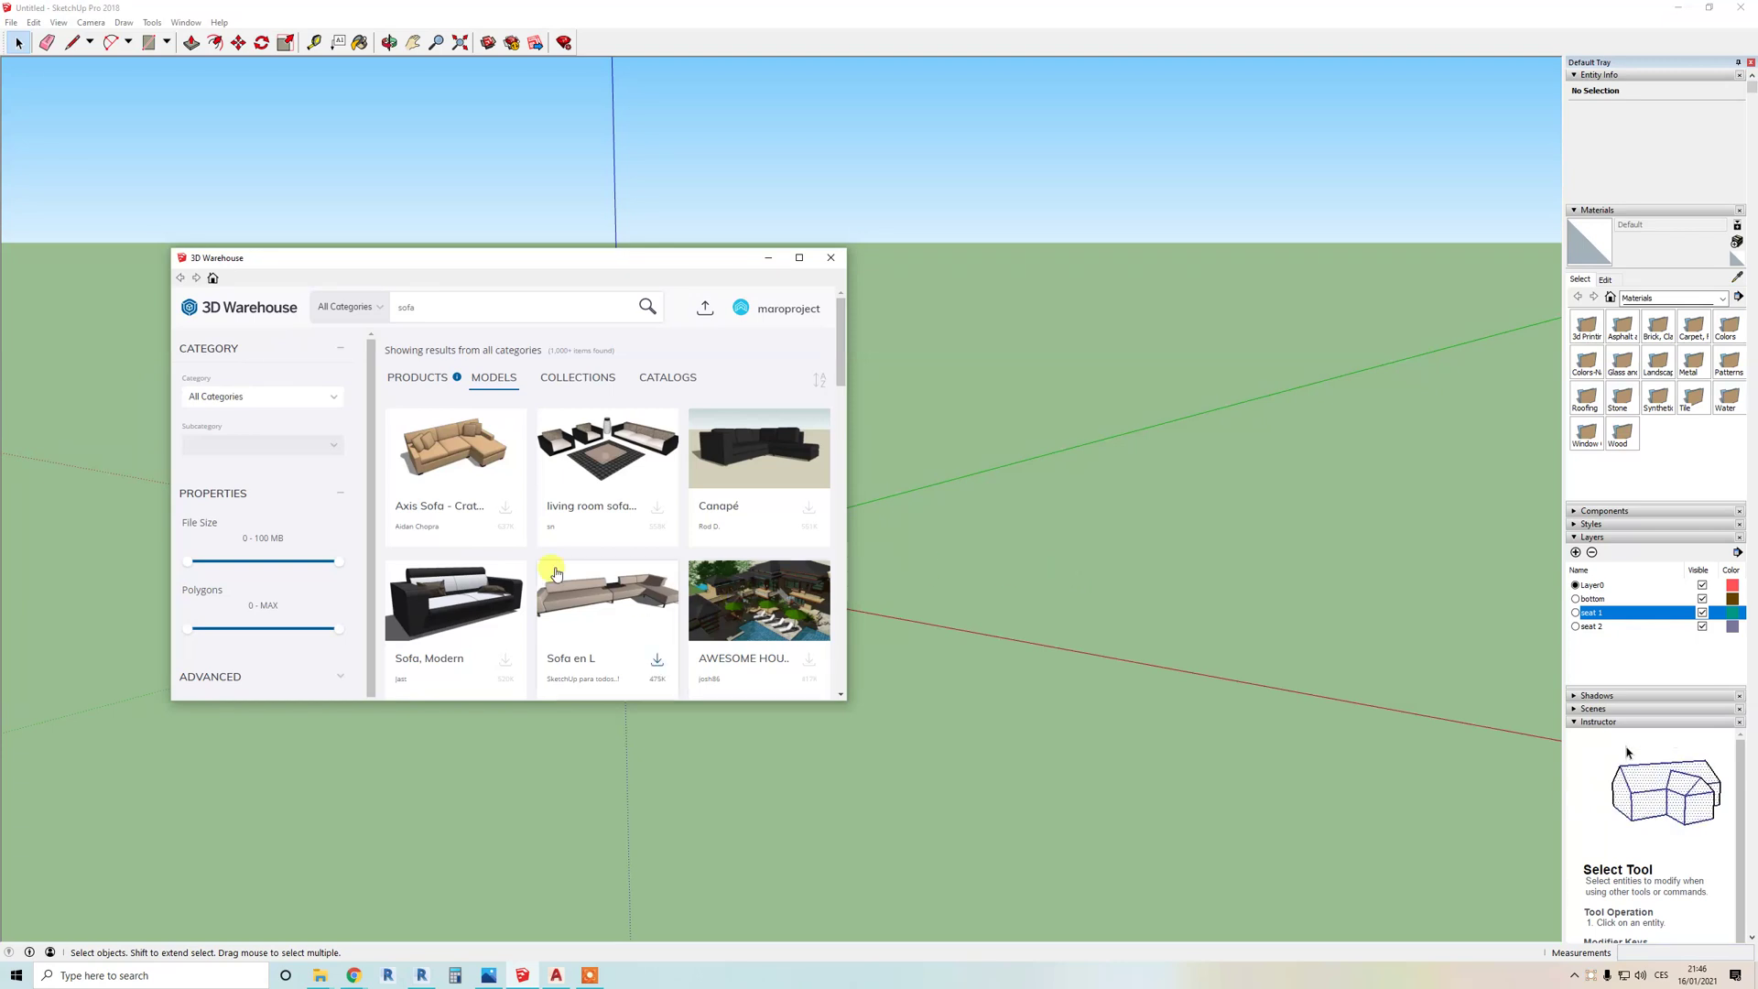
Step: Look through the sofa models in the 3D Warehouse results, then close the 3D Warehouse window
scroll(568, 485, "down", 4)
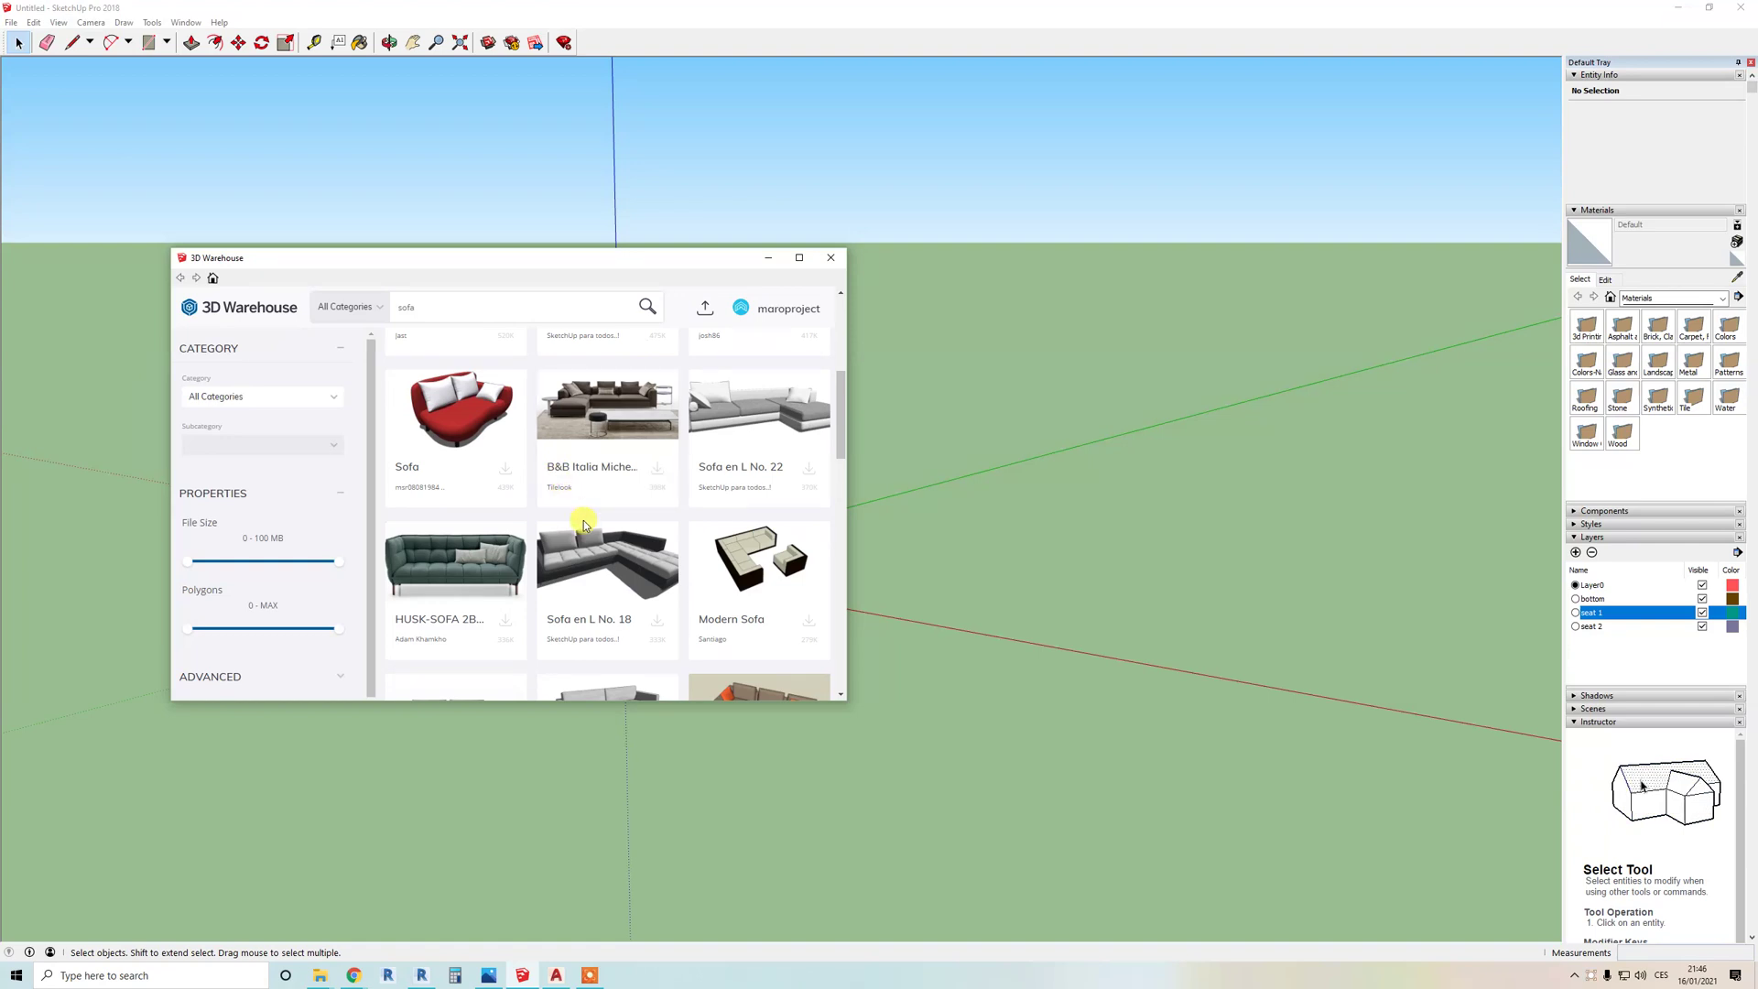
scroll(584, 524, "up", 2)
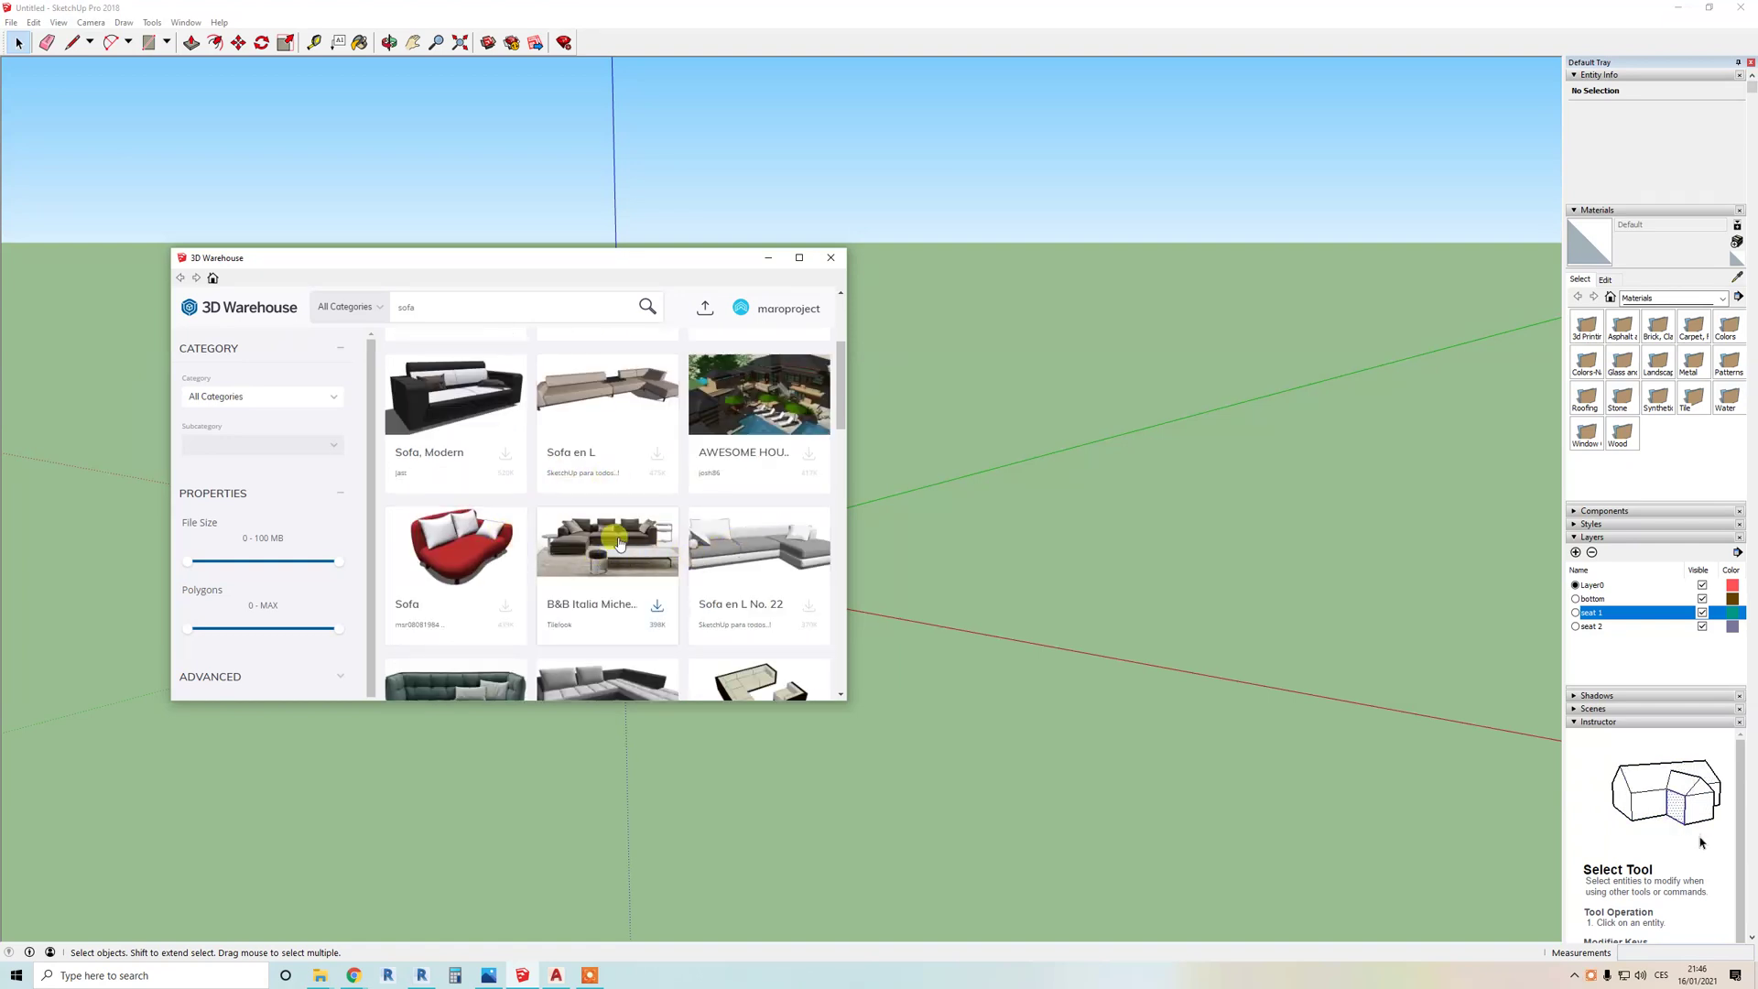
scroll(585, 521, "up", 3)
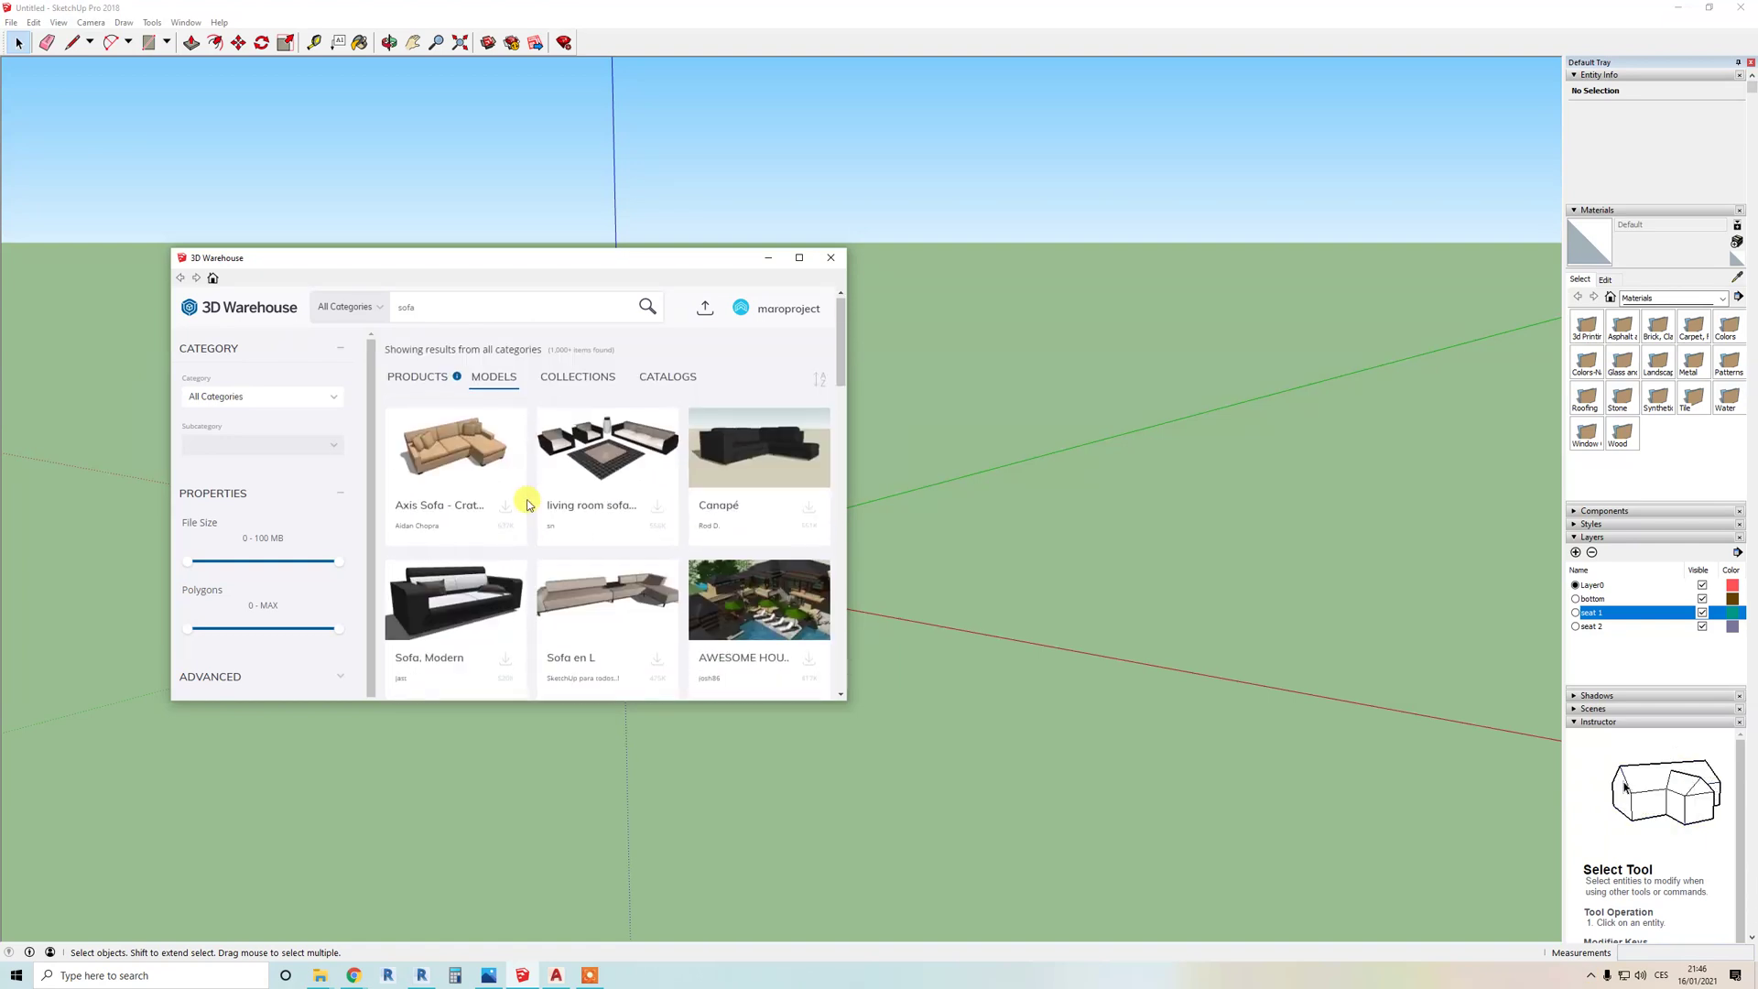
scroll(565, 495, "down", 10)
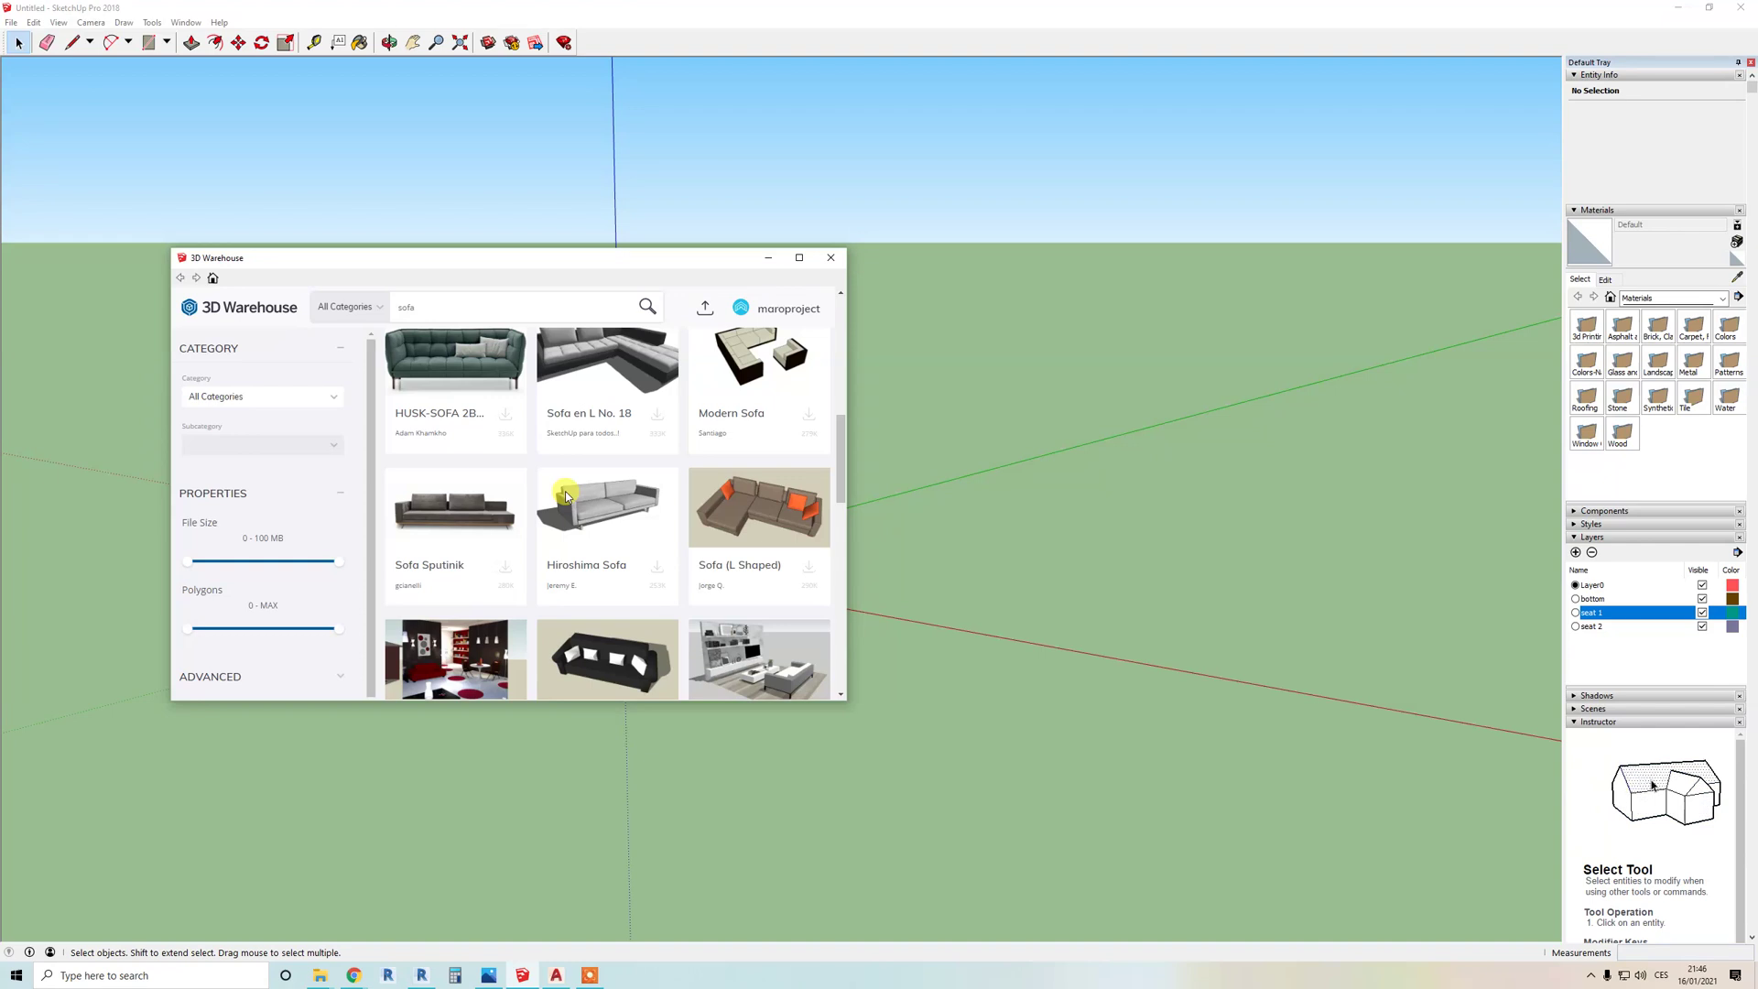
scroll(621, 479, "down", 5)
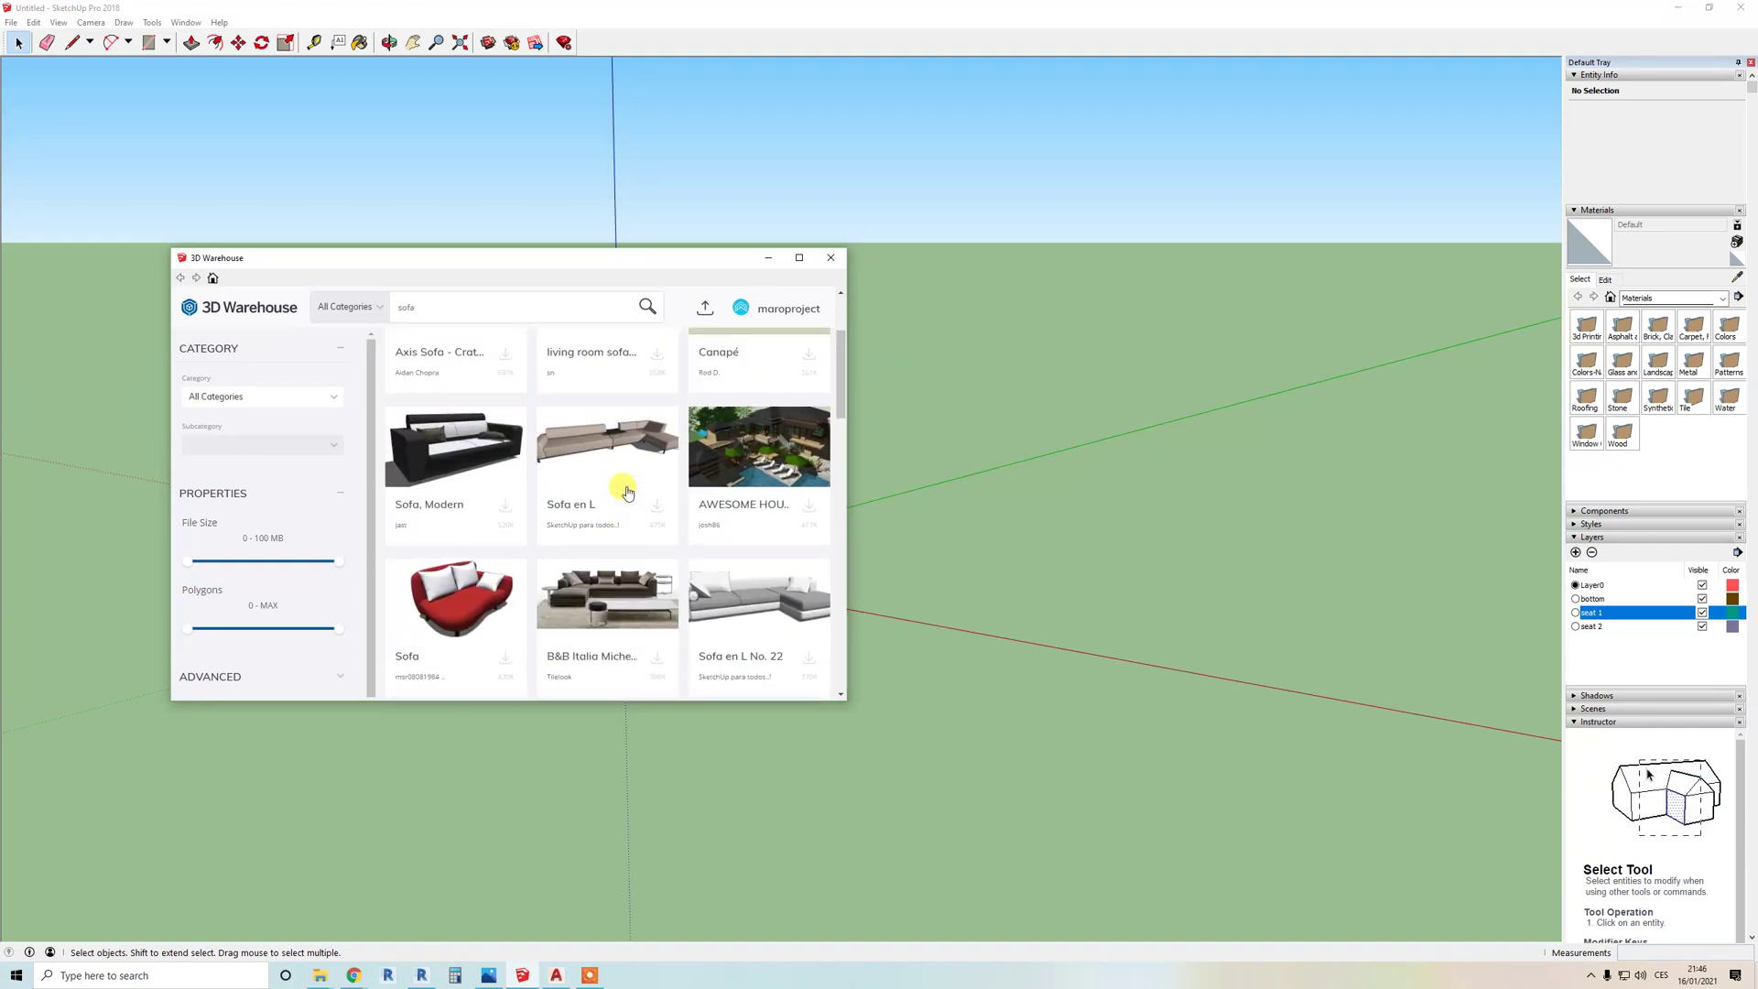
scroll(627, 493, "up", 3)
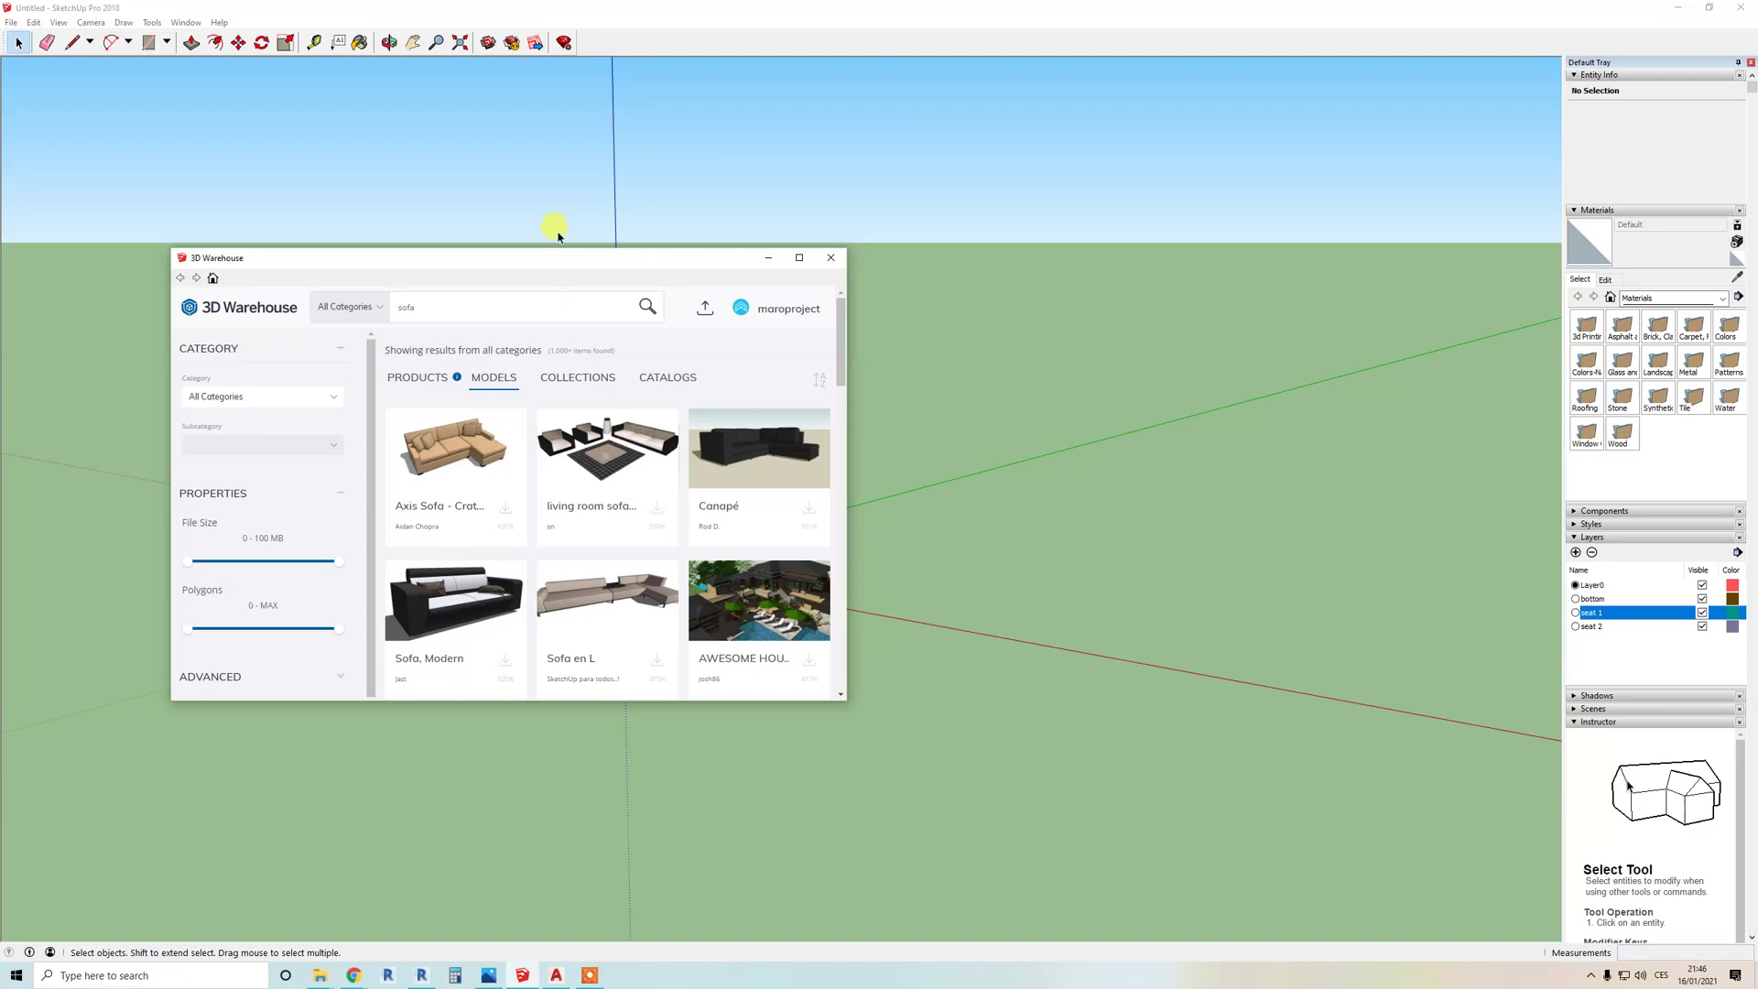
left_click_drag(570, 261, 538, 251)
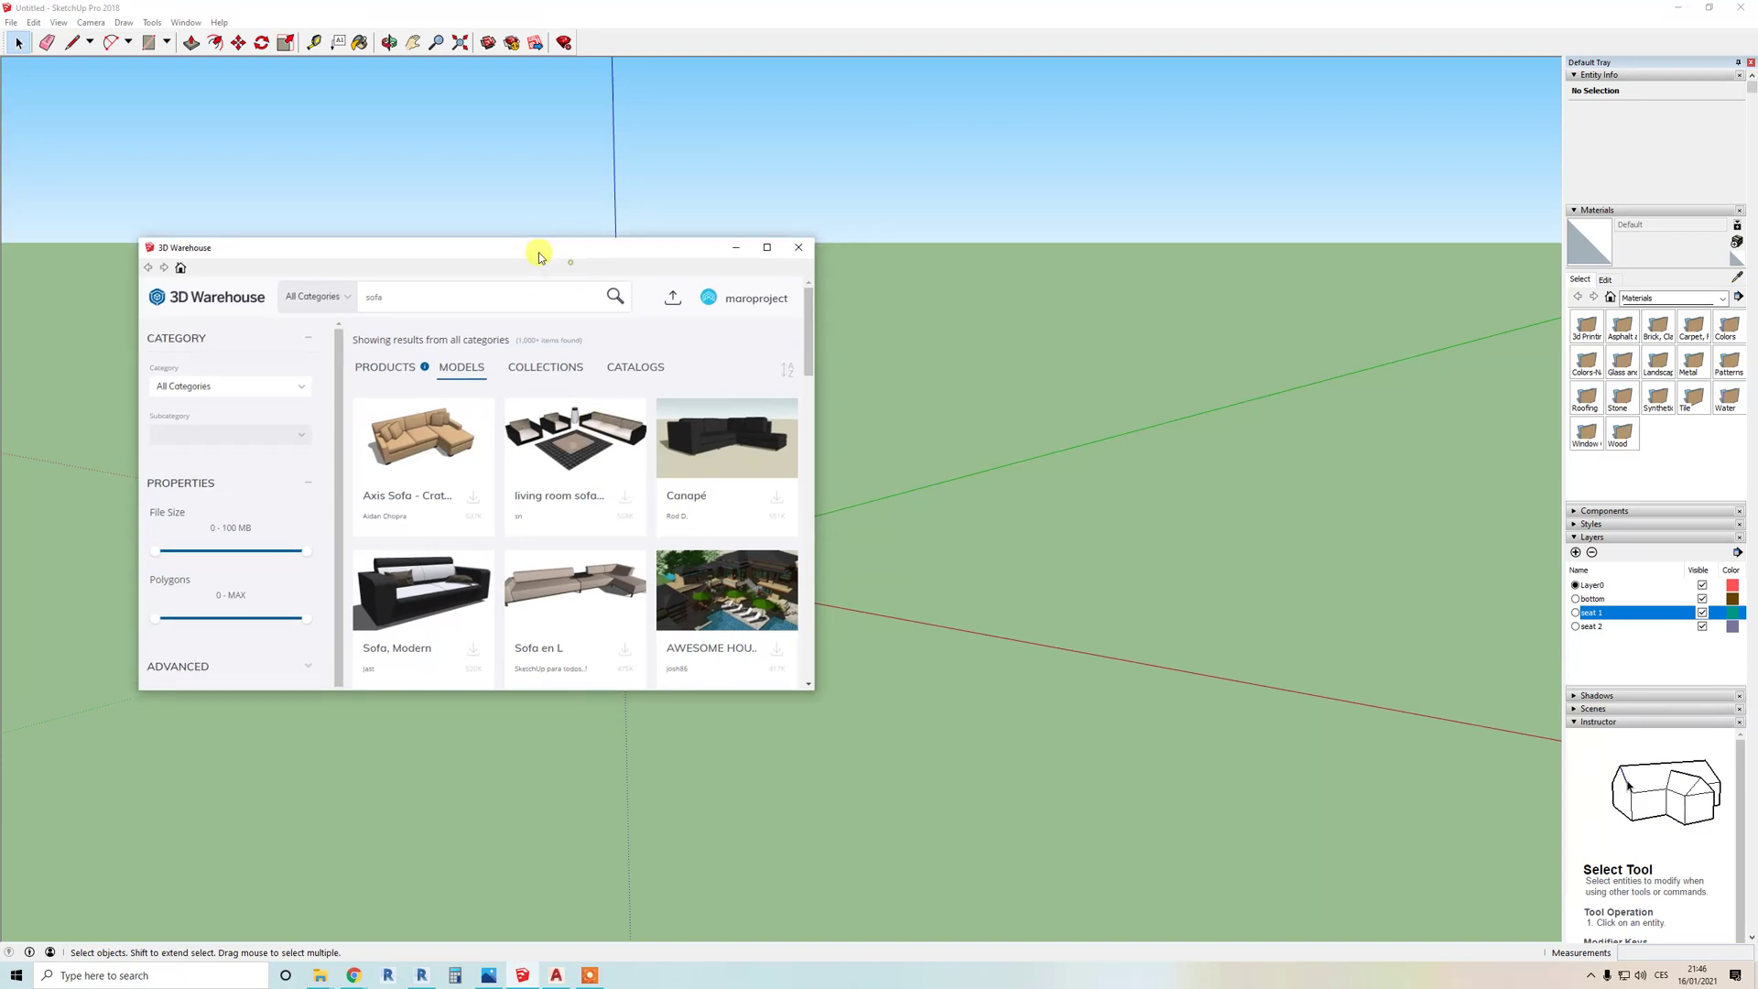
left_click(799, 252)
Step: Reopen the 3D Warehouse, search all categories for "sofa" and enlarge the results window to full screen
middle_click_drag(577, 259, 757, 314)
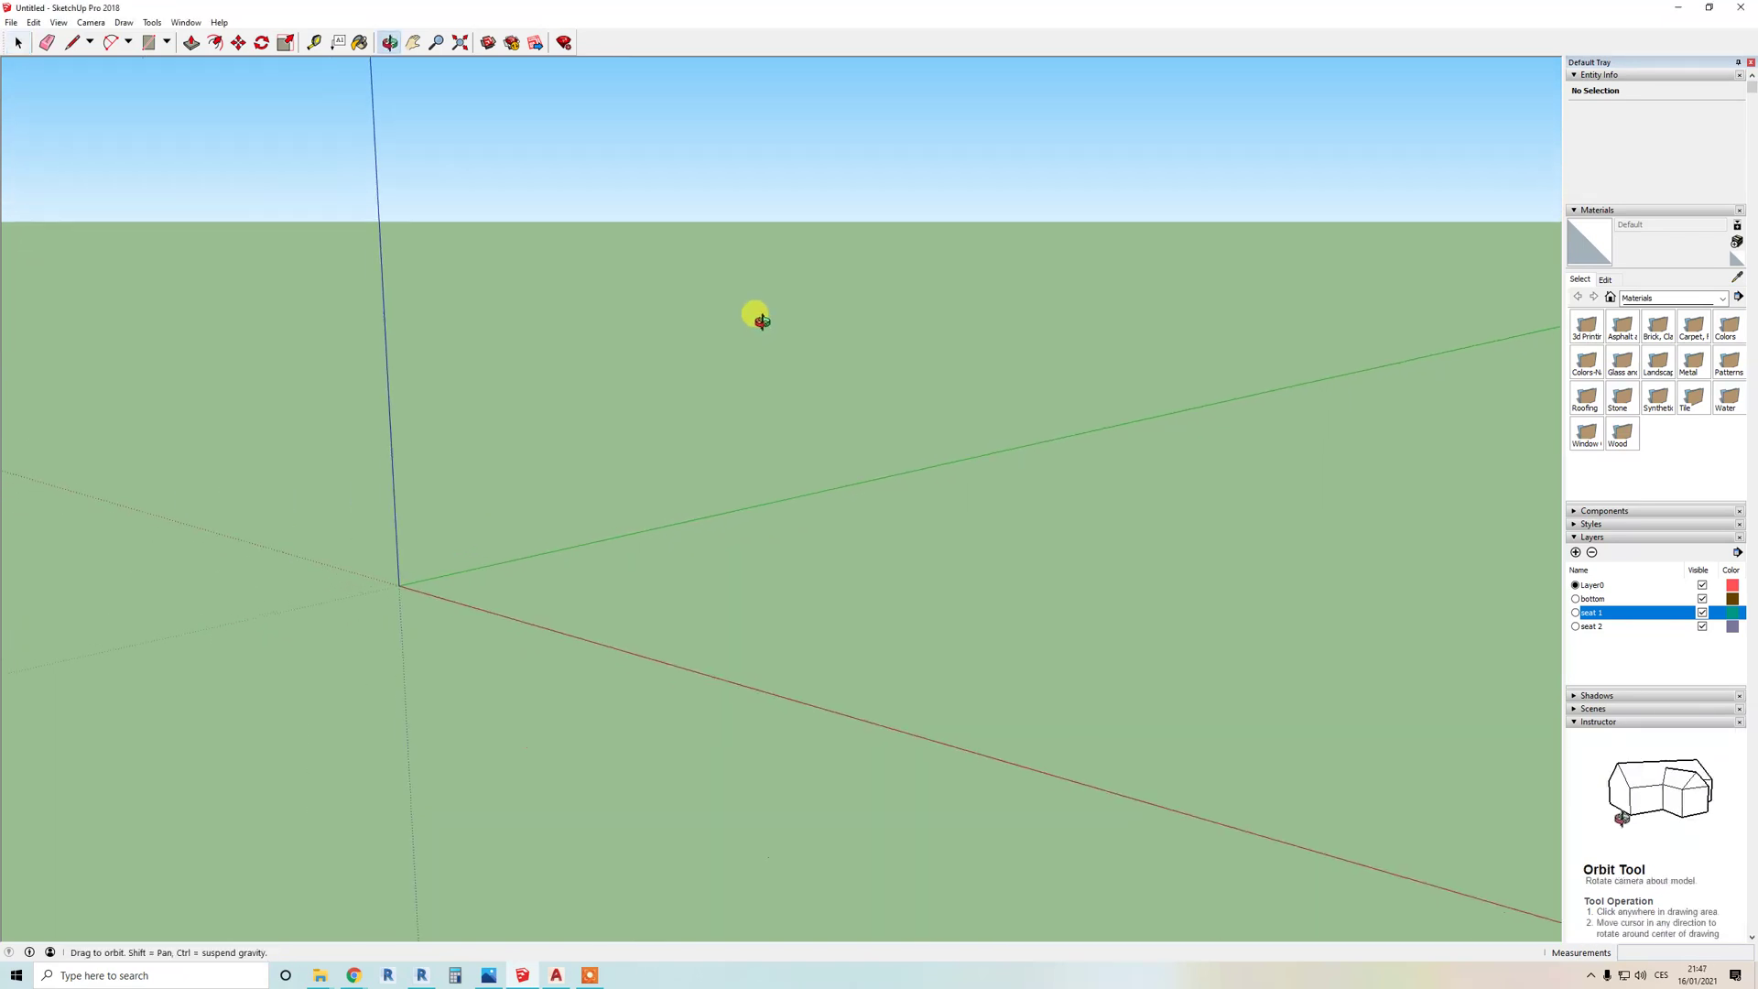
left_click(486, 44)
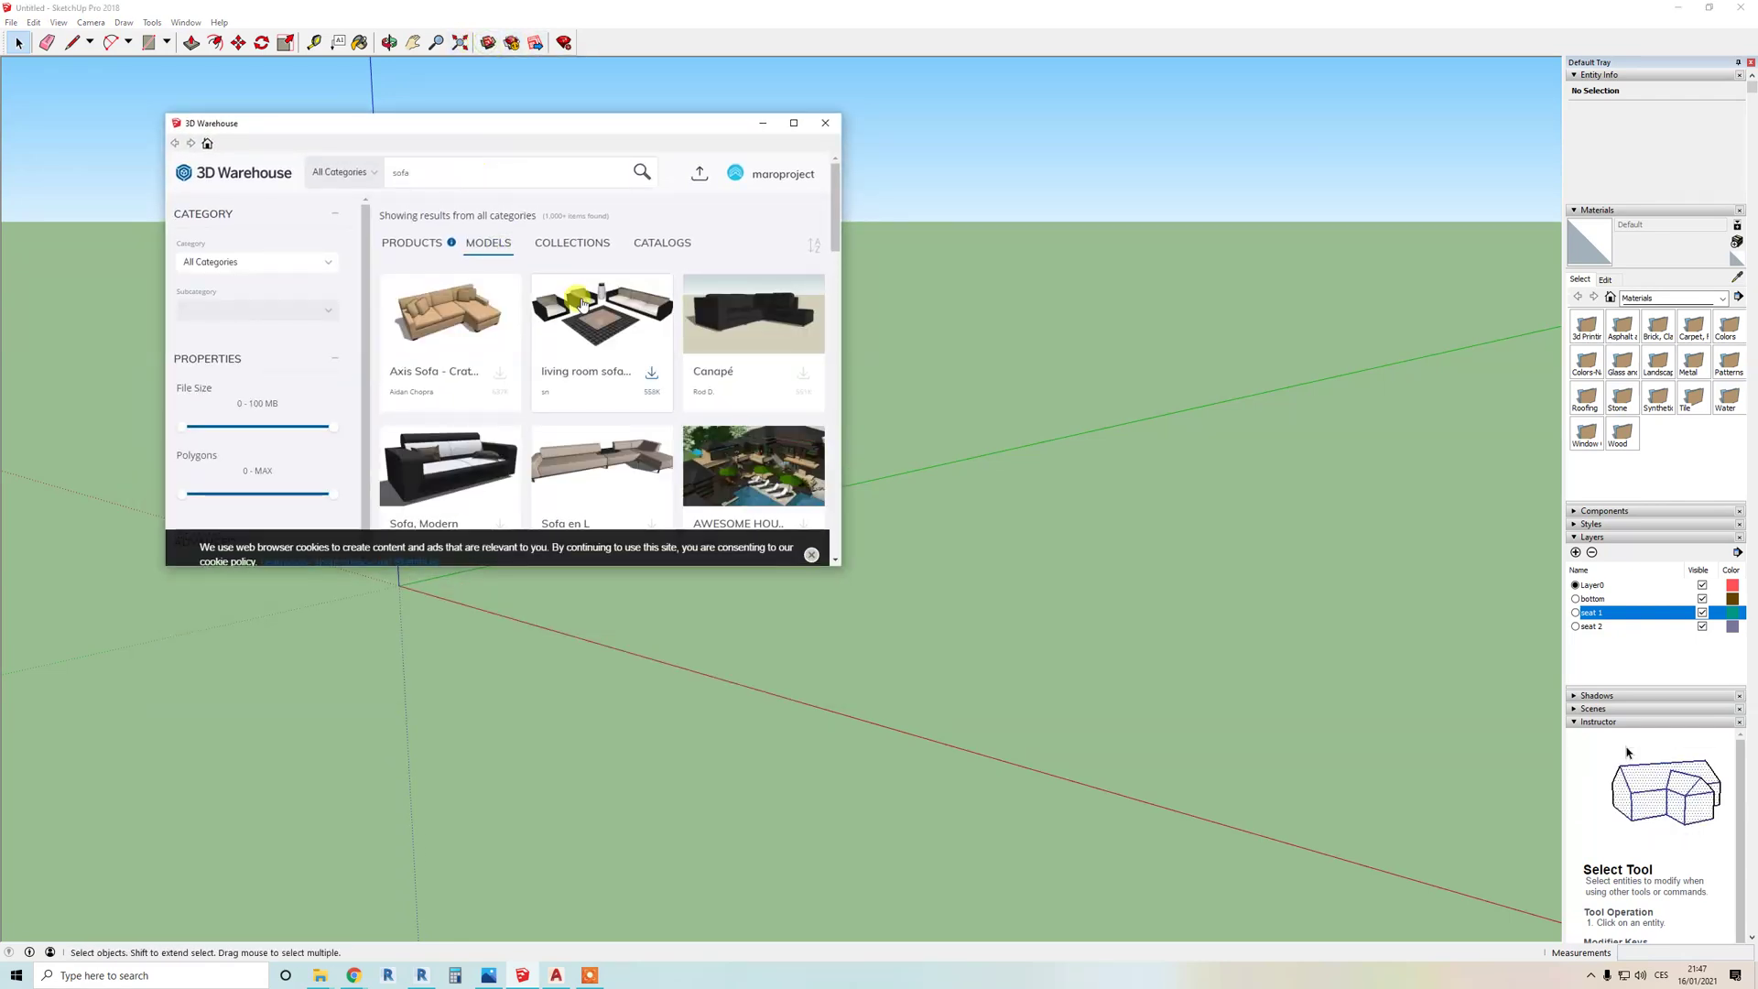
left_click_drag(434, 172, 375, 174)
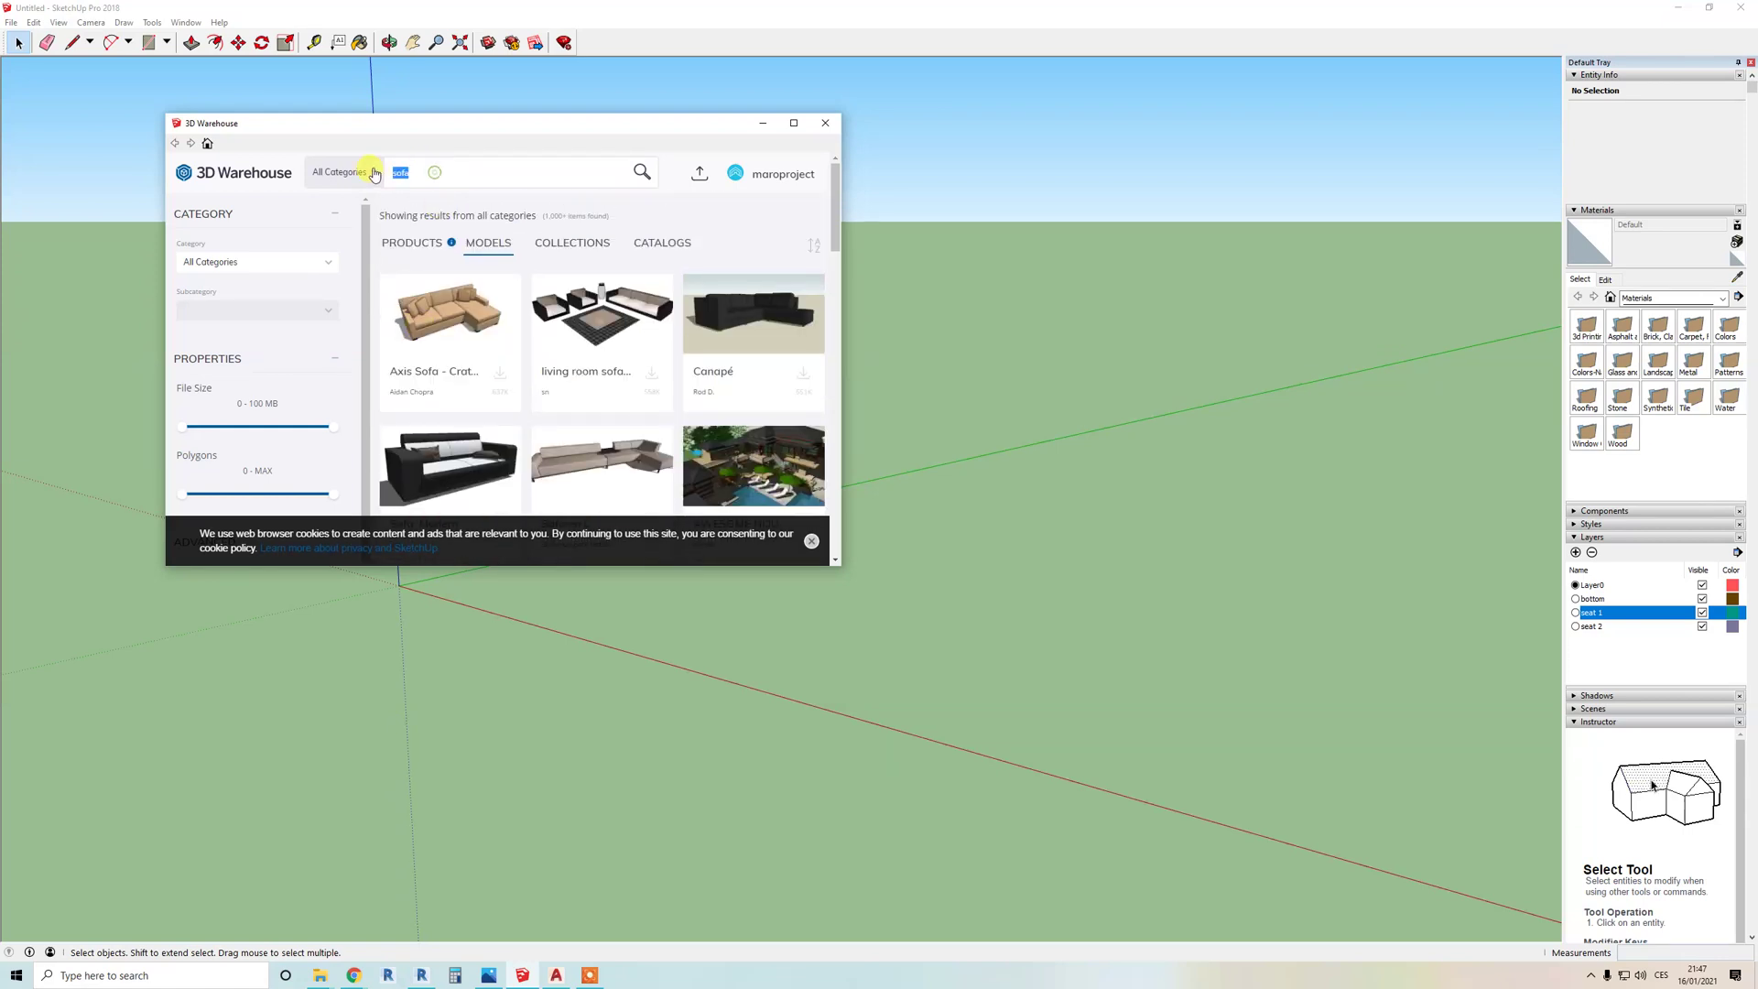
type("sofa")
key("Return")
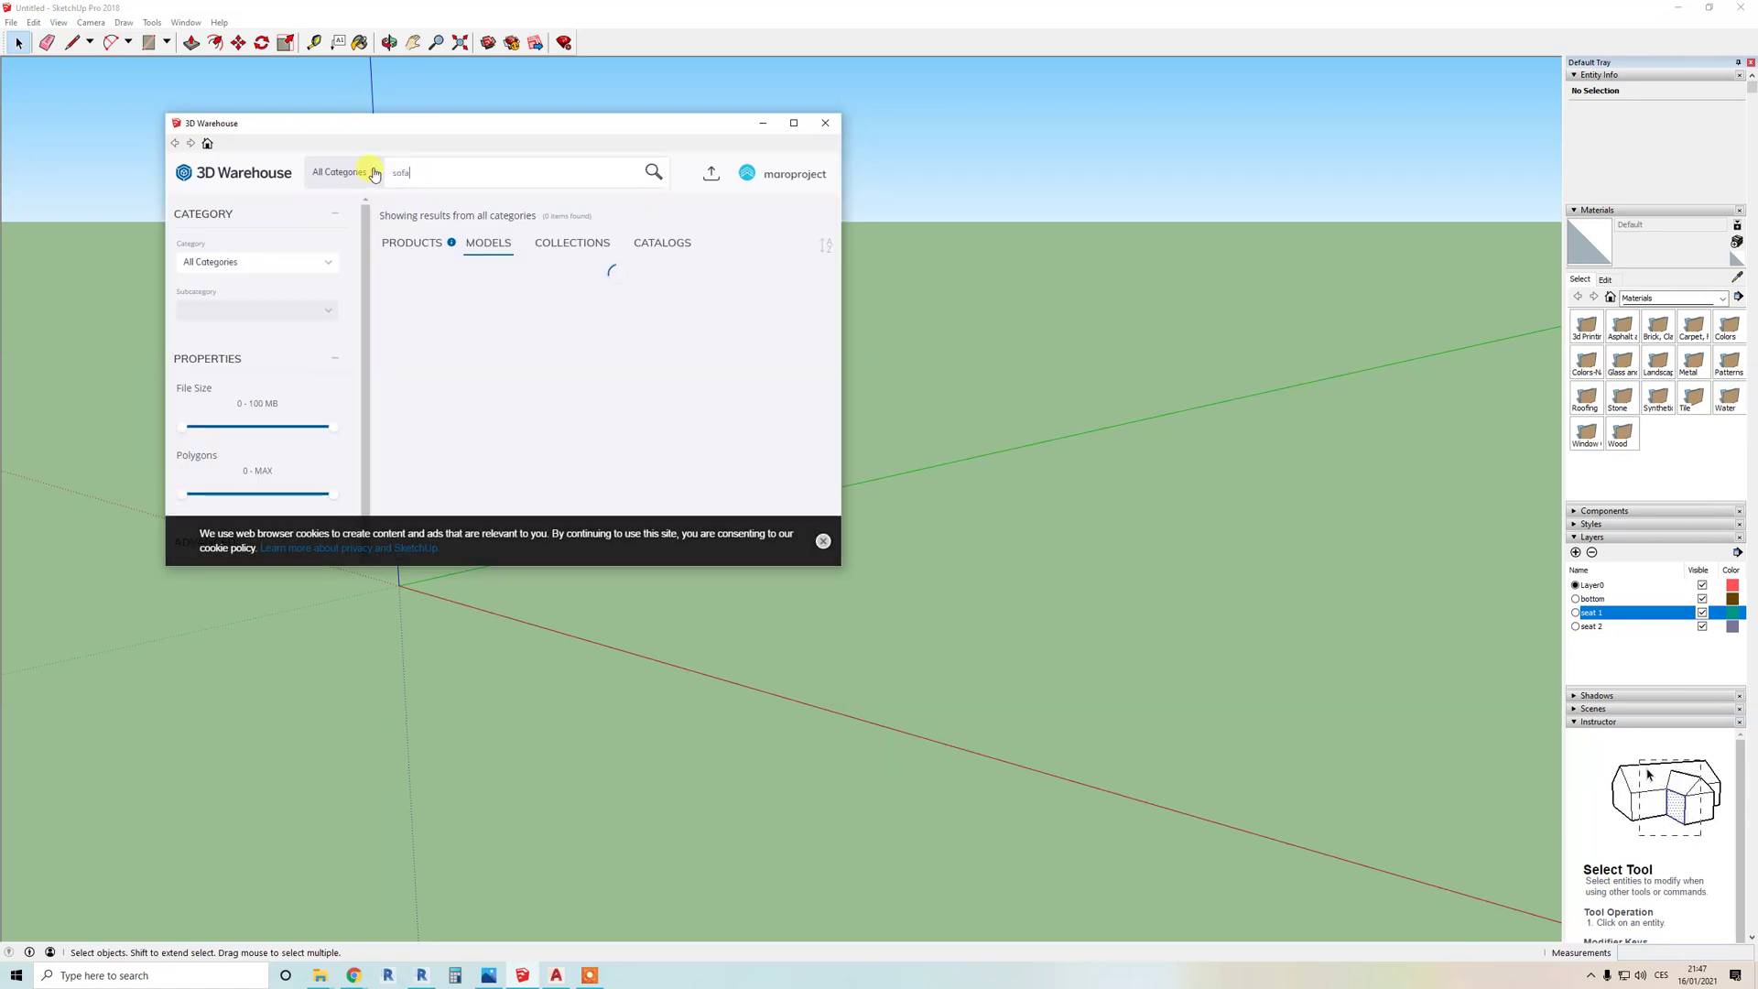
left_click(793, 123)
scroll(623, 367, "down", 1)
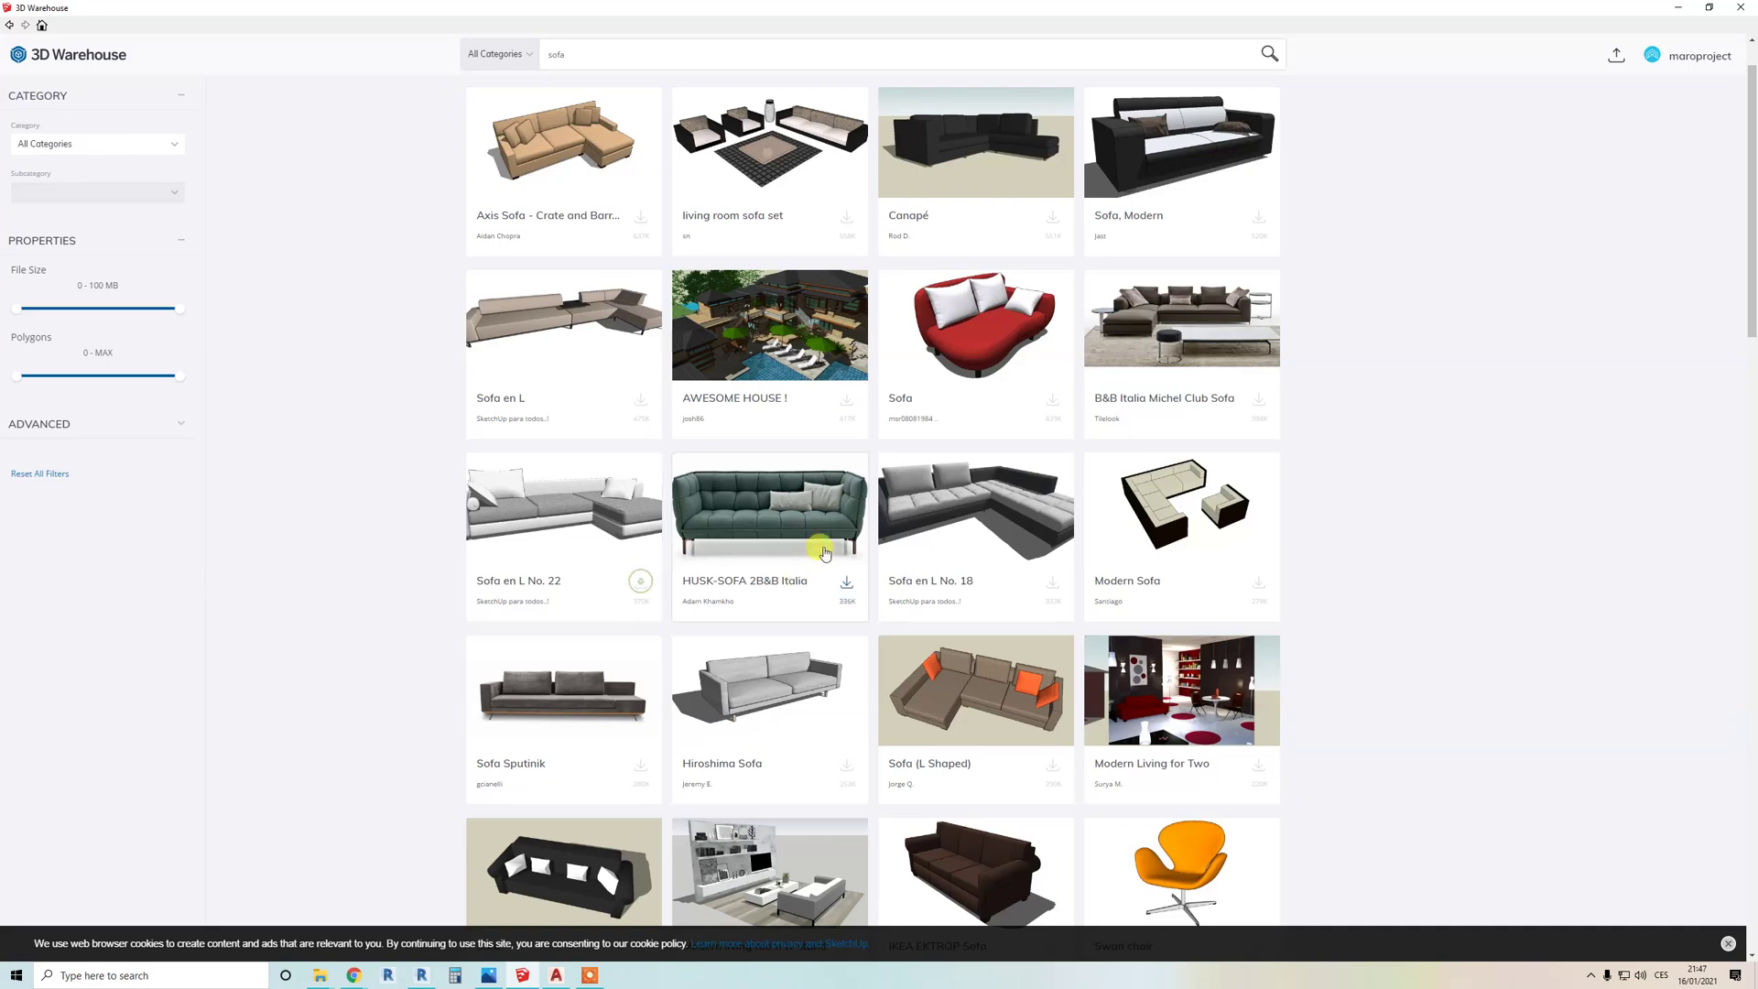
Step: Load the "Sofa en L No. 22" model into the drawing and place it near the origin
left_click(847, 583)
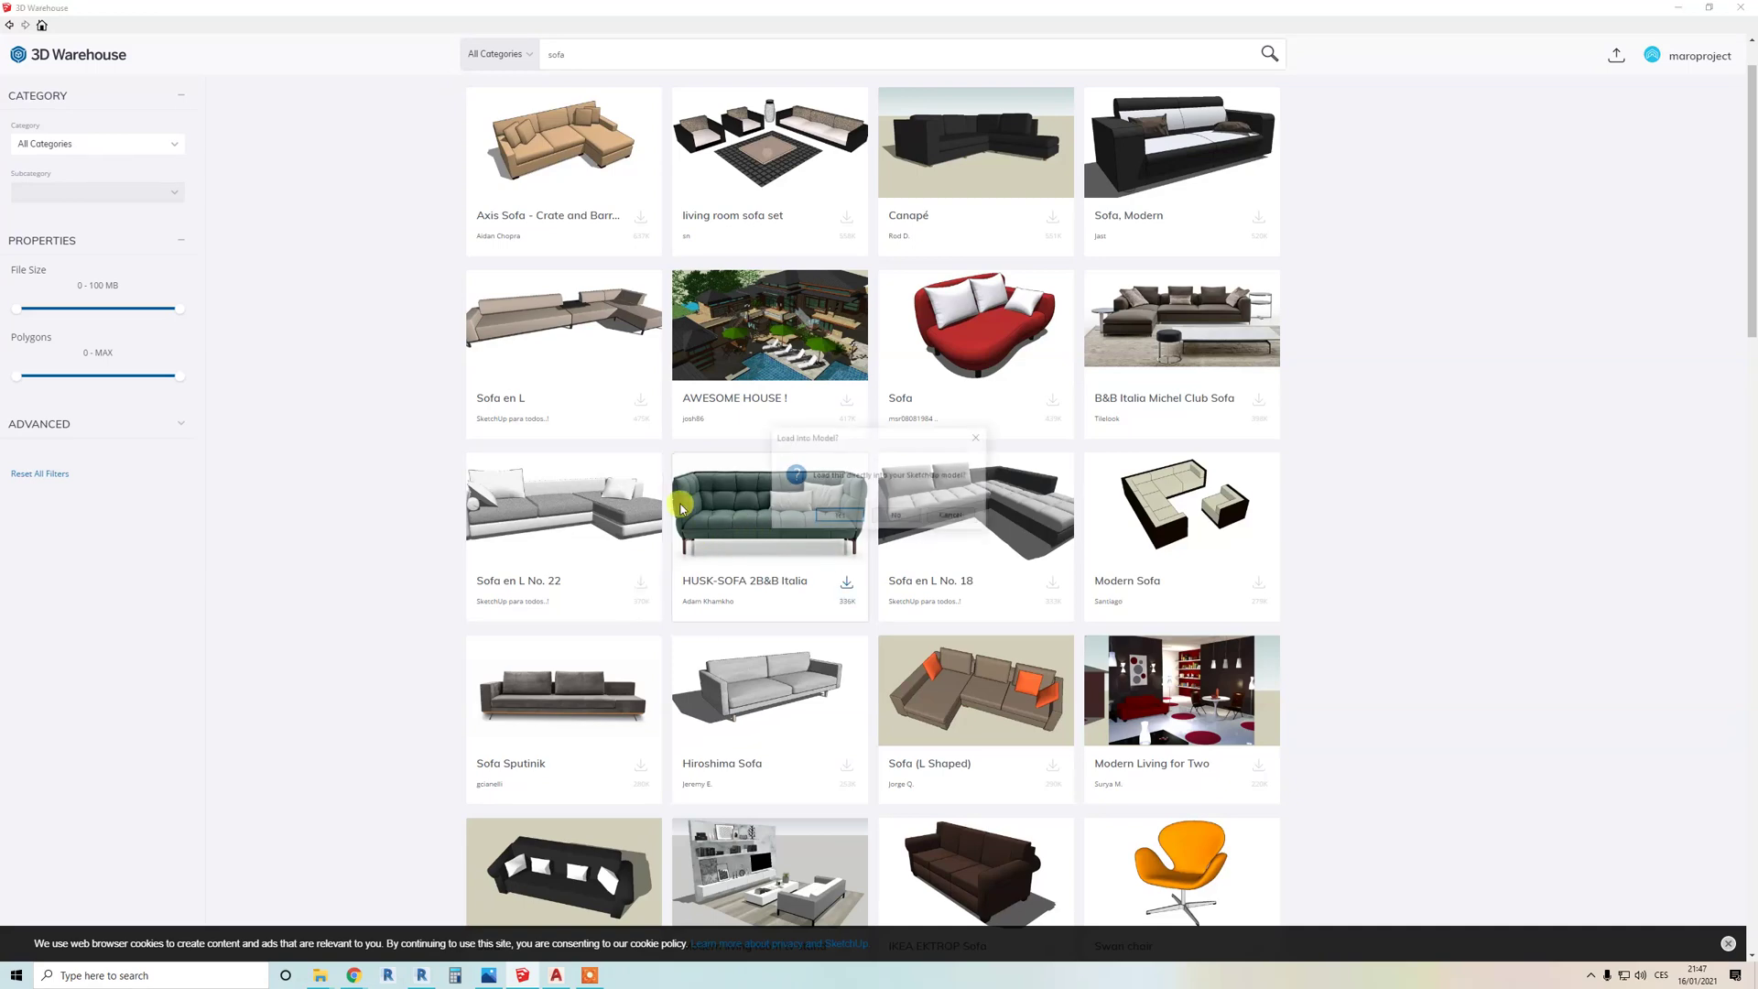
left_click(839, 517)
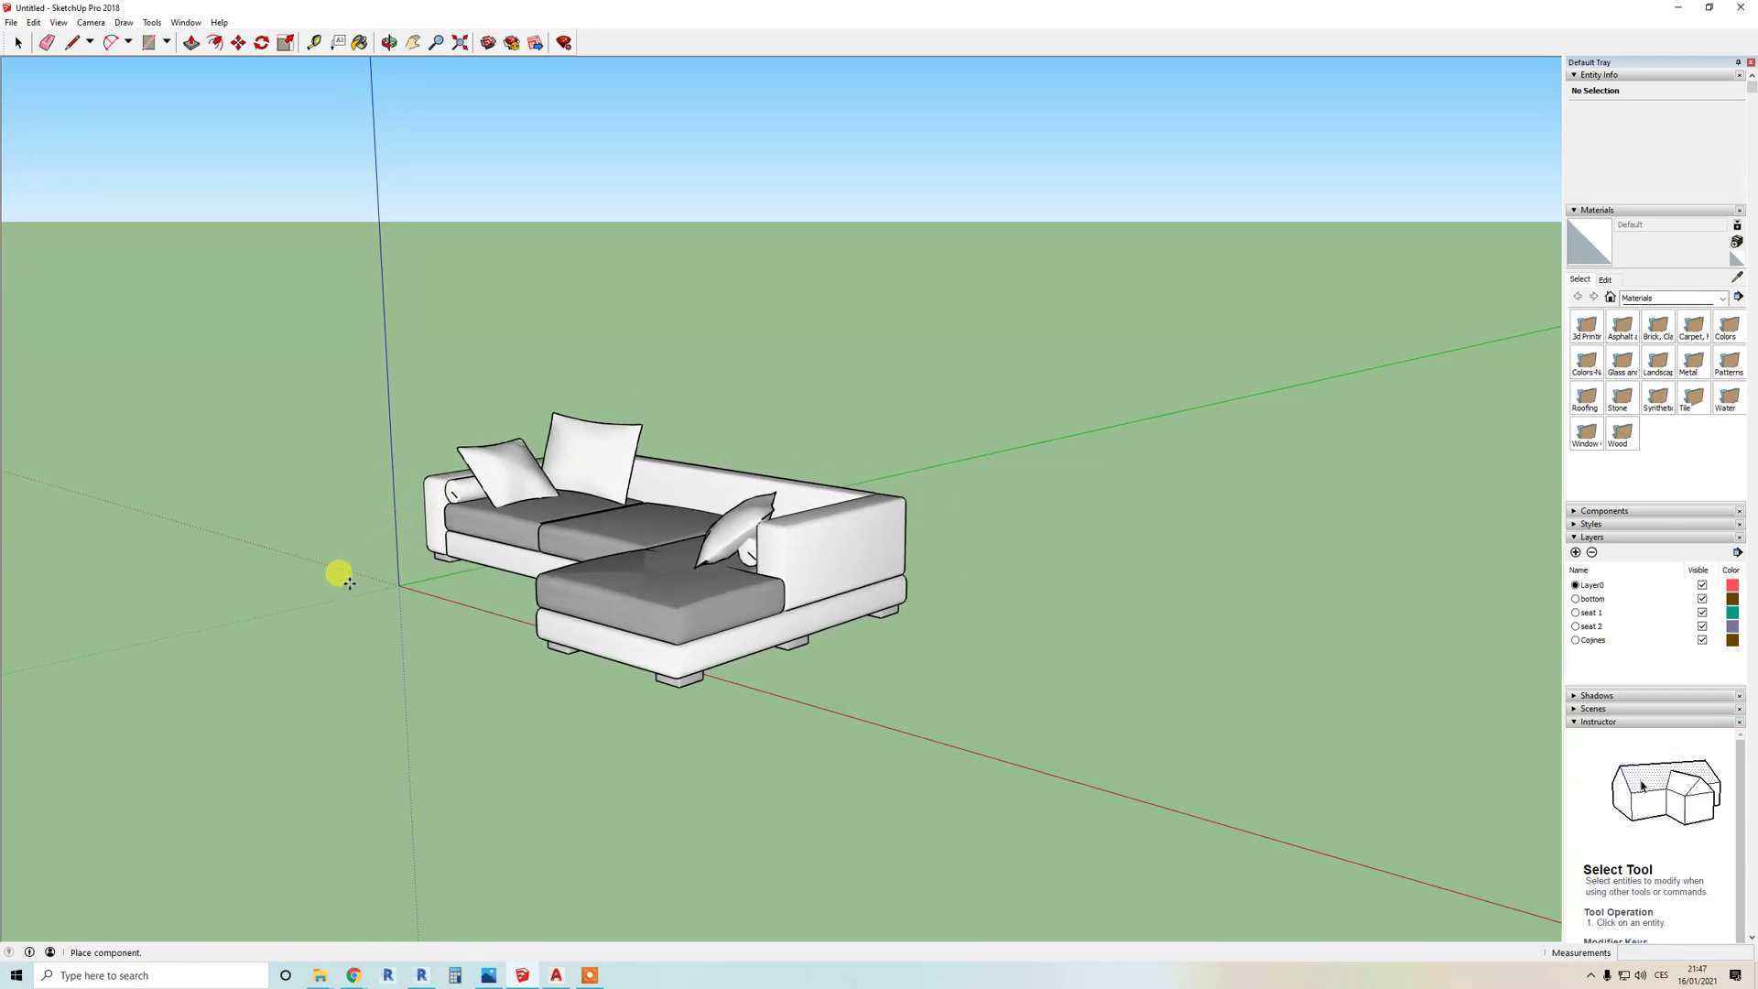
left_click(315, 561)
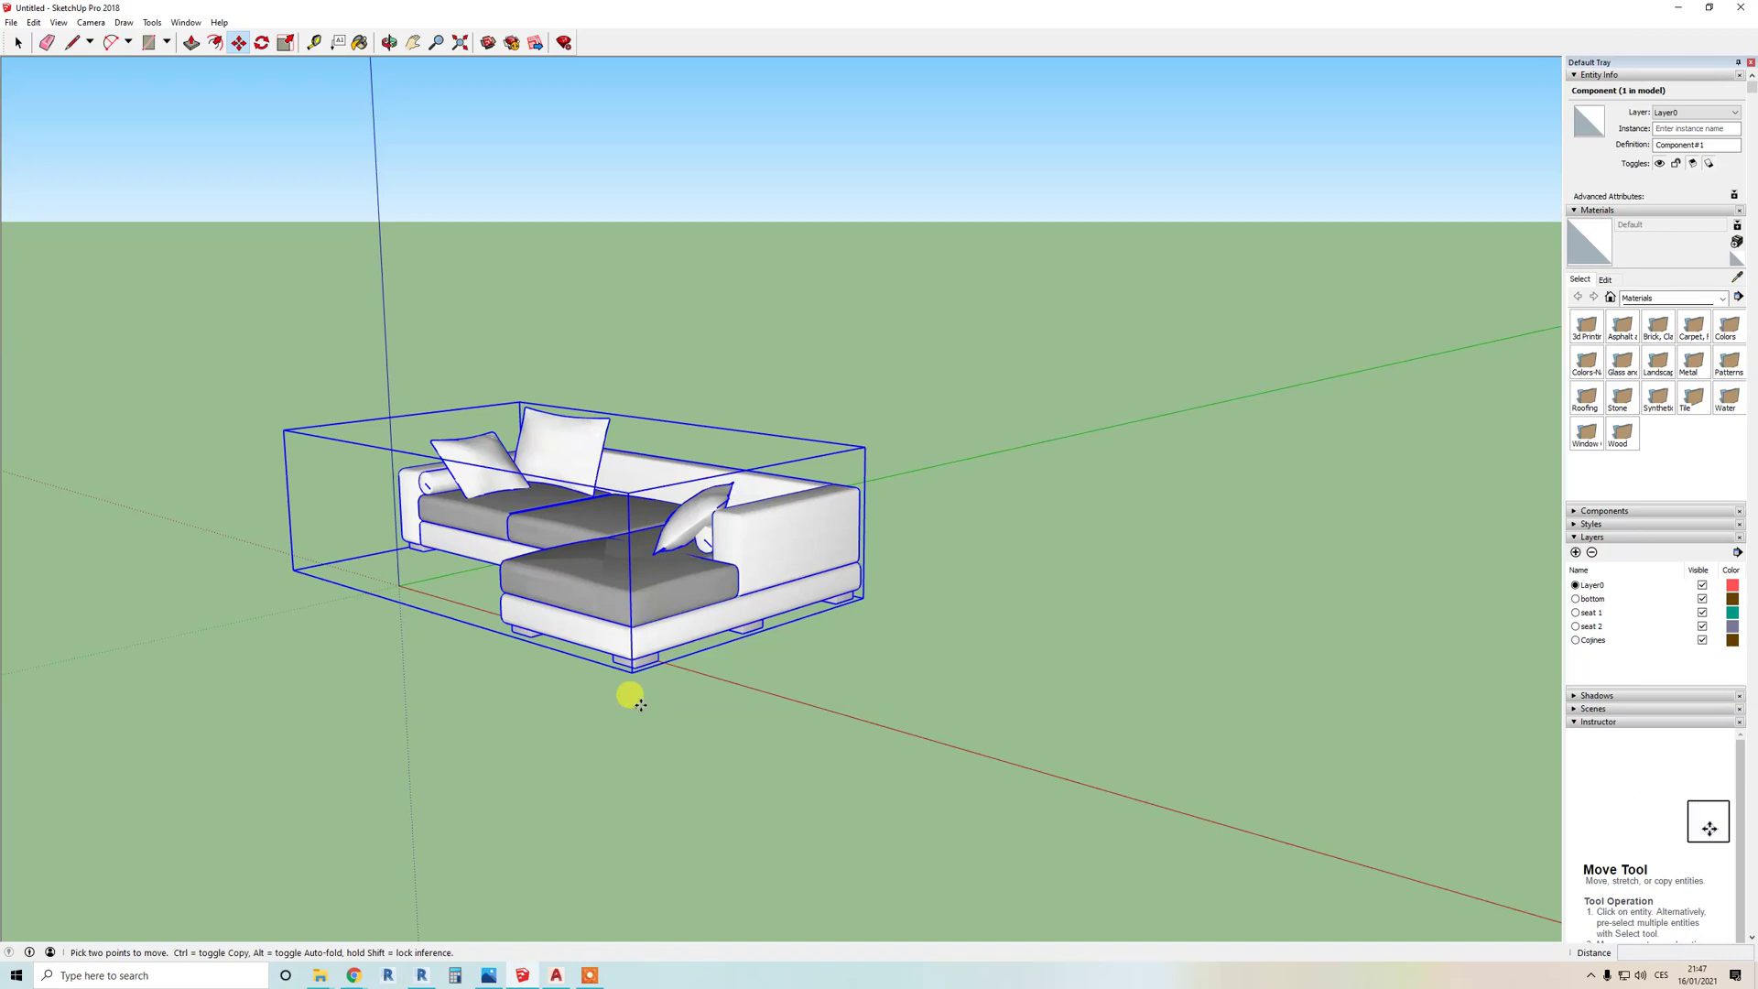
Step: Move the sofa component about 0.24 m along the red axis
middle_click_drag(640, 704, 843, 714)
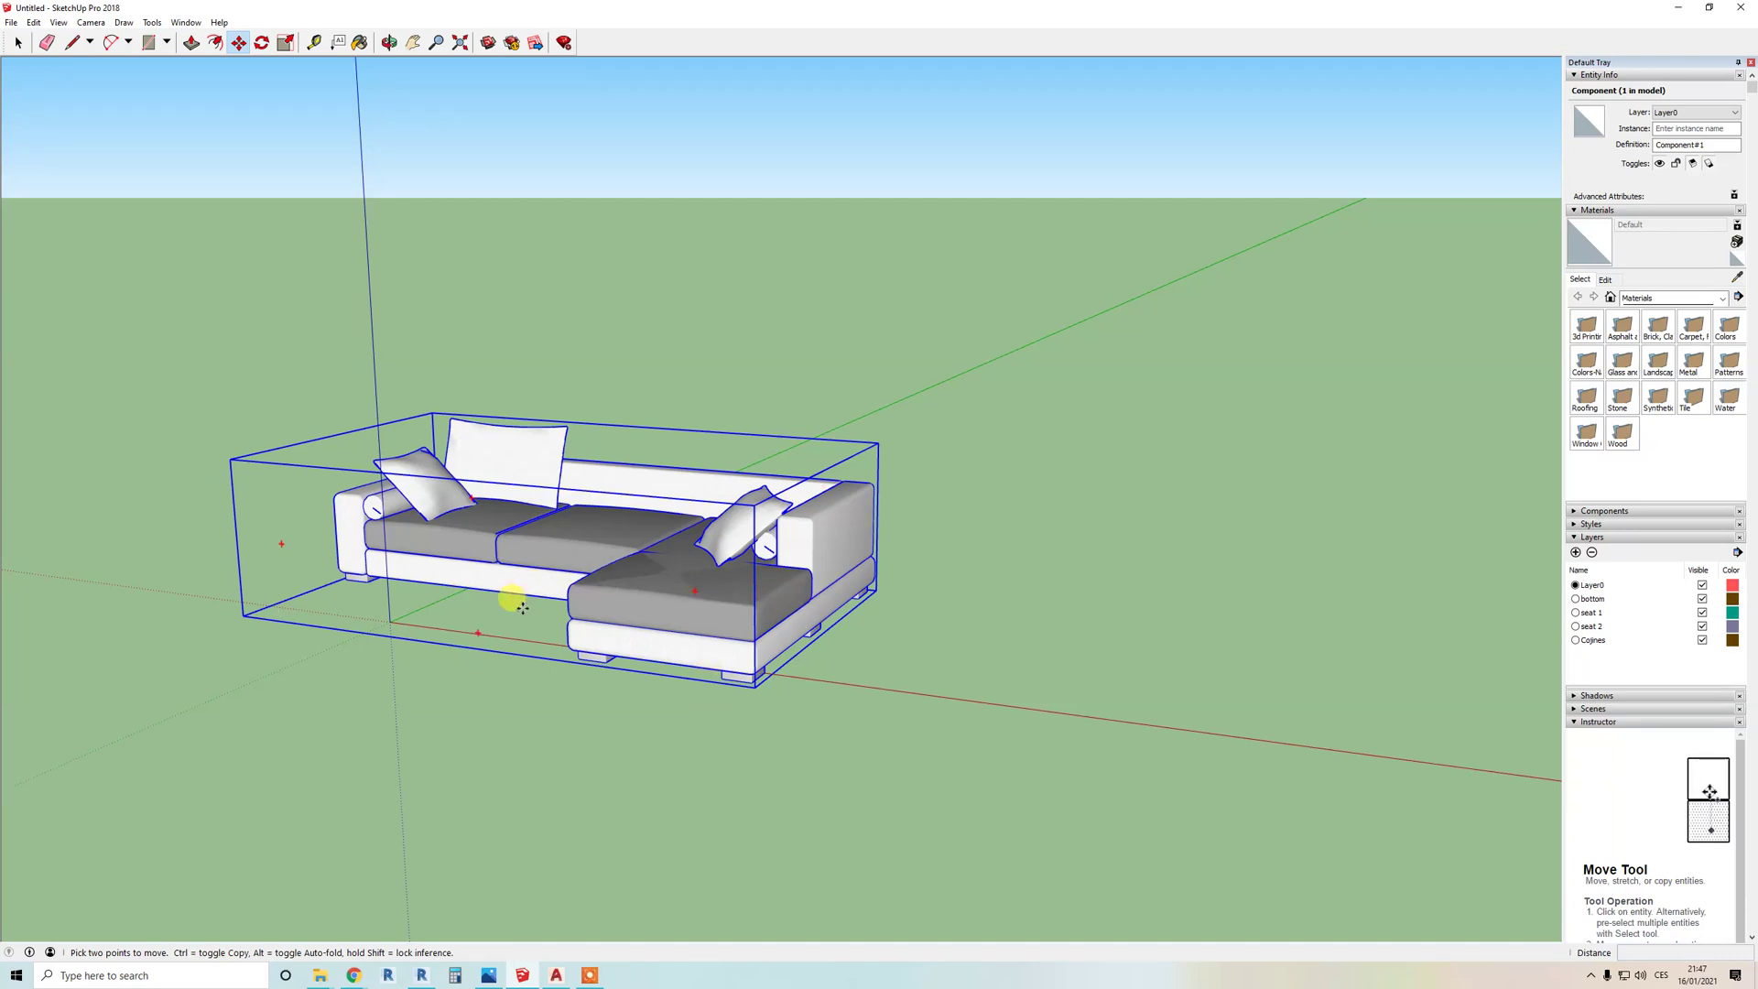
left_click(556, 726)
left_click(601, 725)
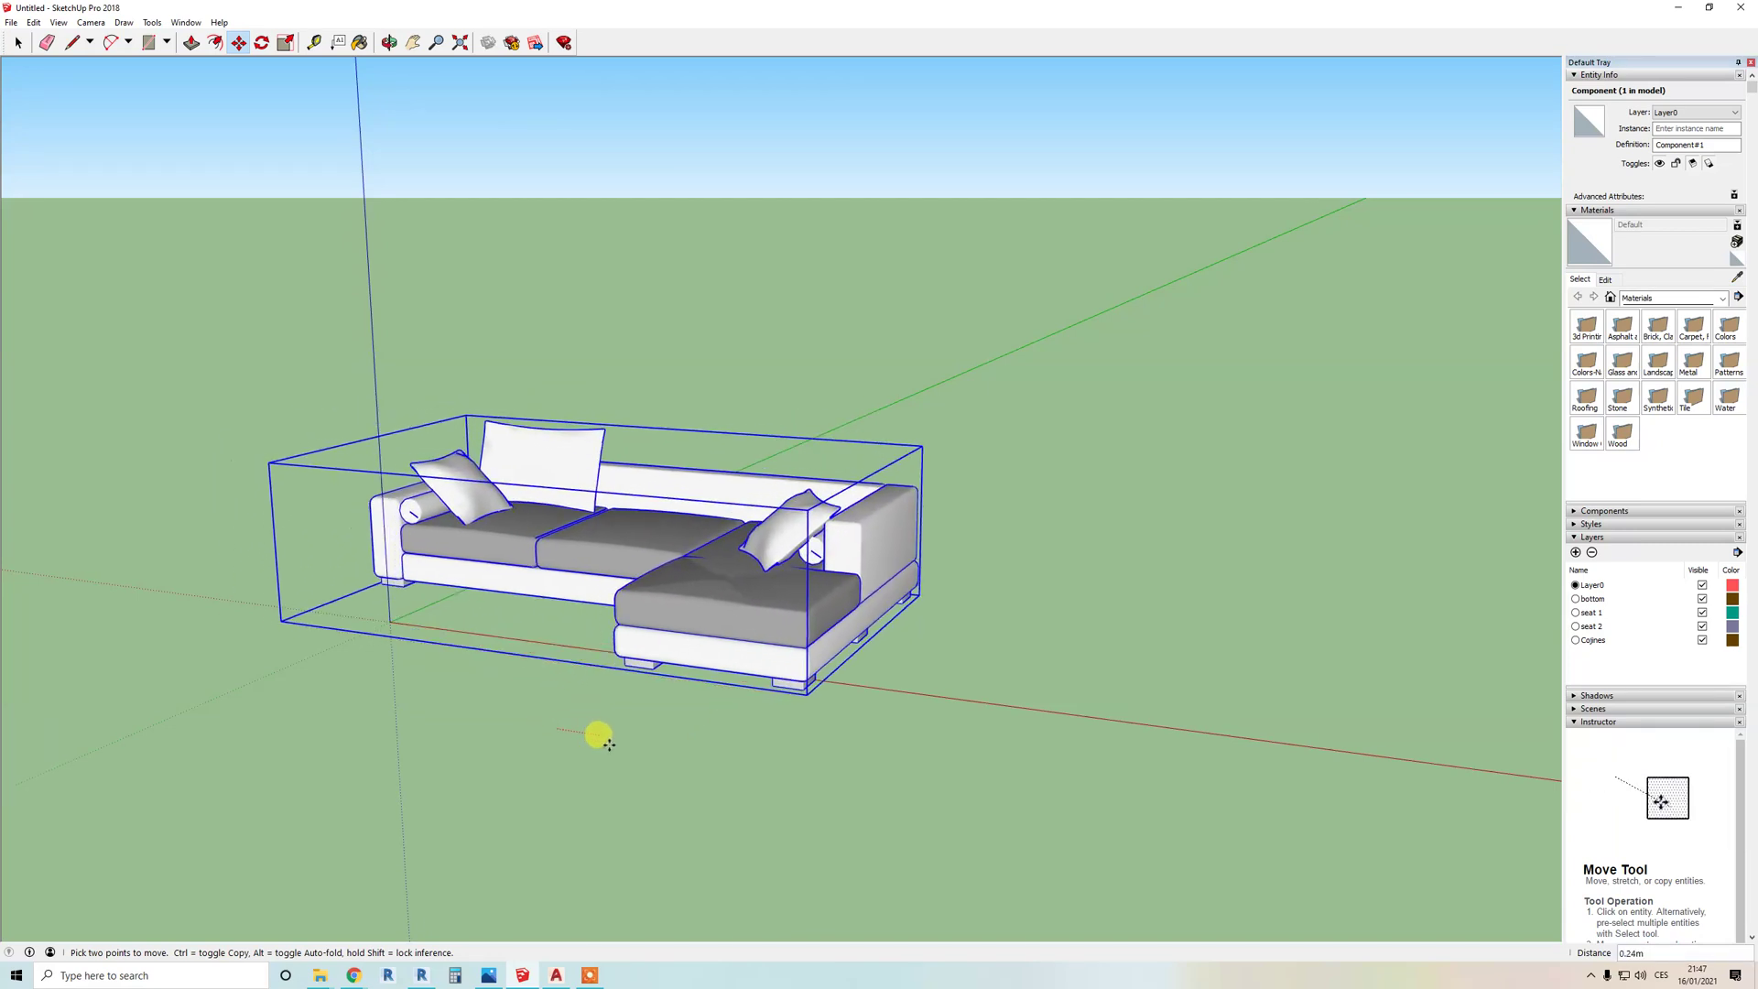
Step: Explode the sofa component and all of its nested components and groups, then select the chaise seat surface
right_click(604, 548)
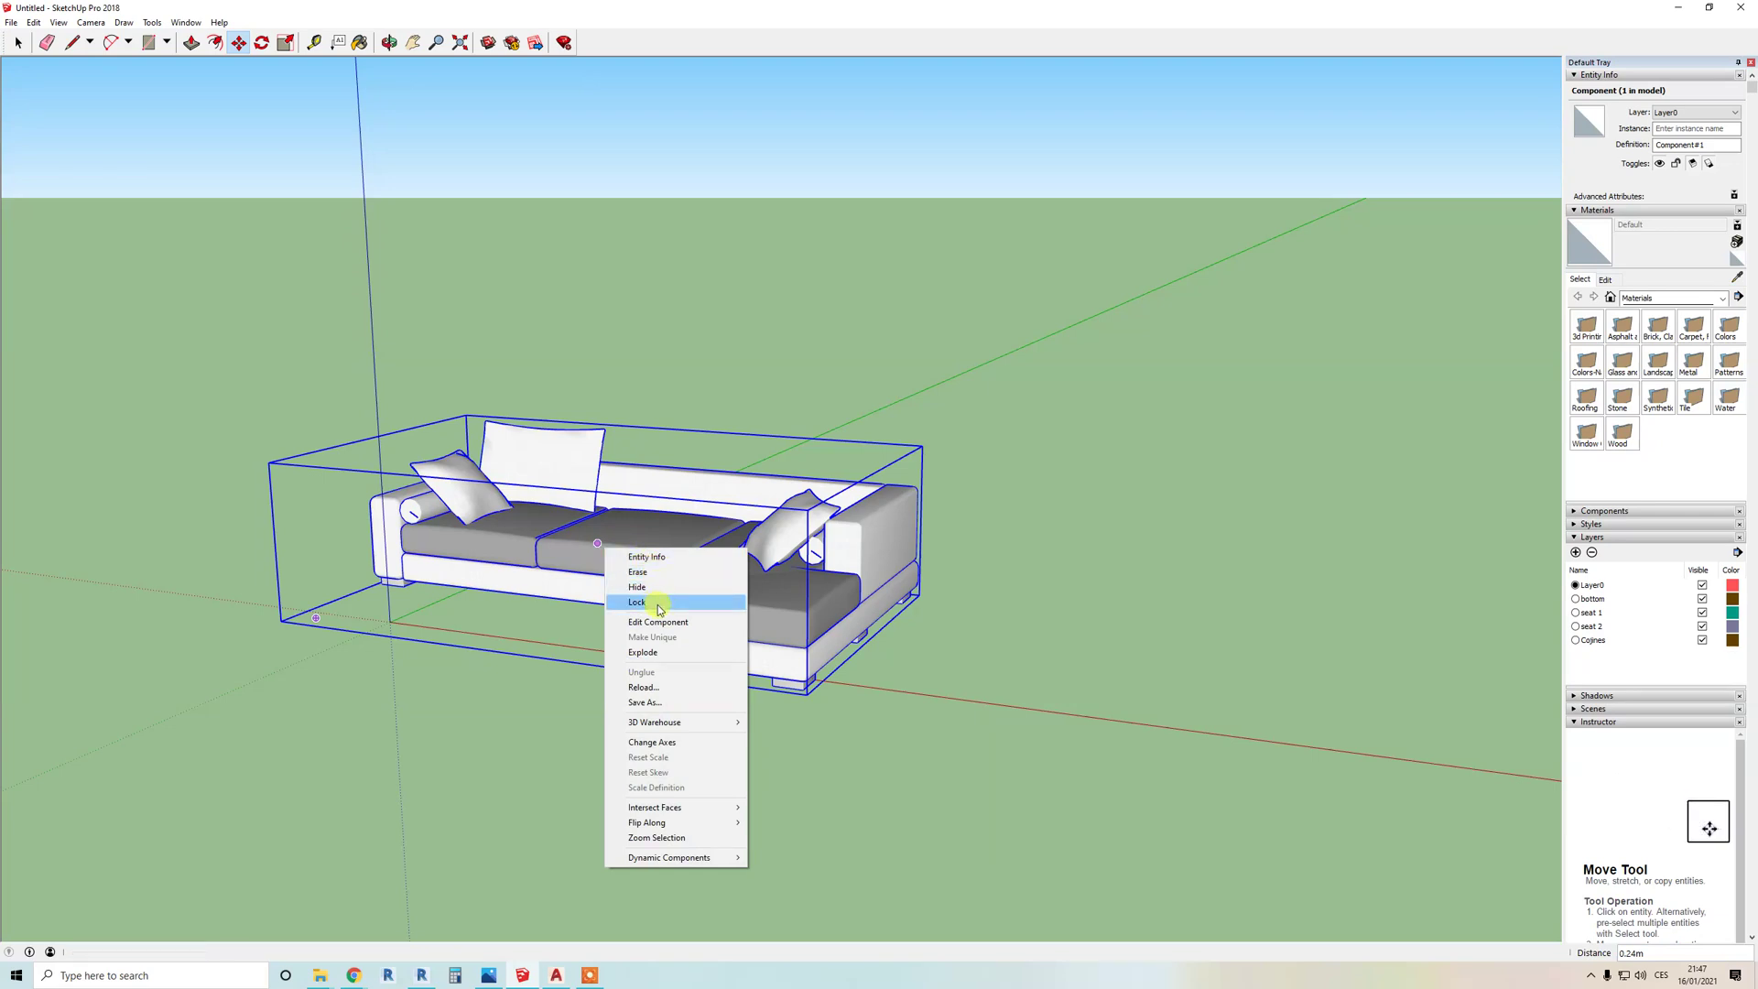
left_click(656, 651)
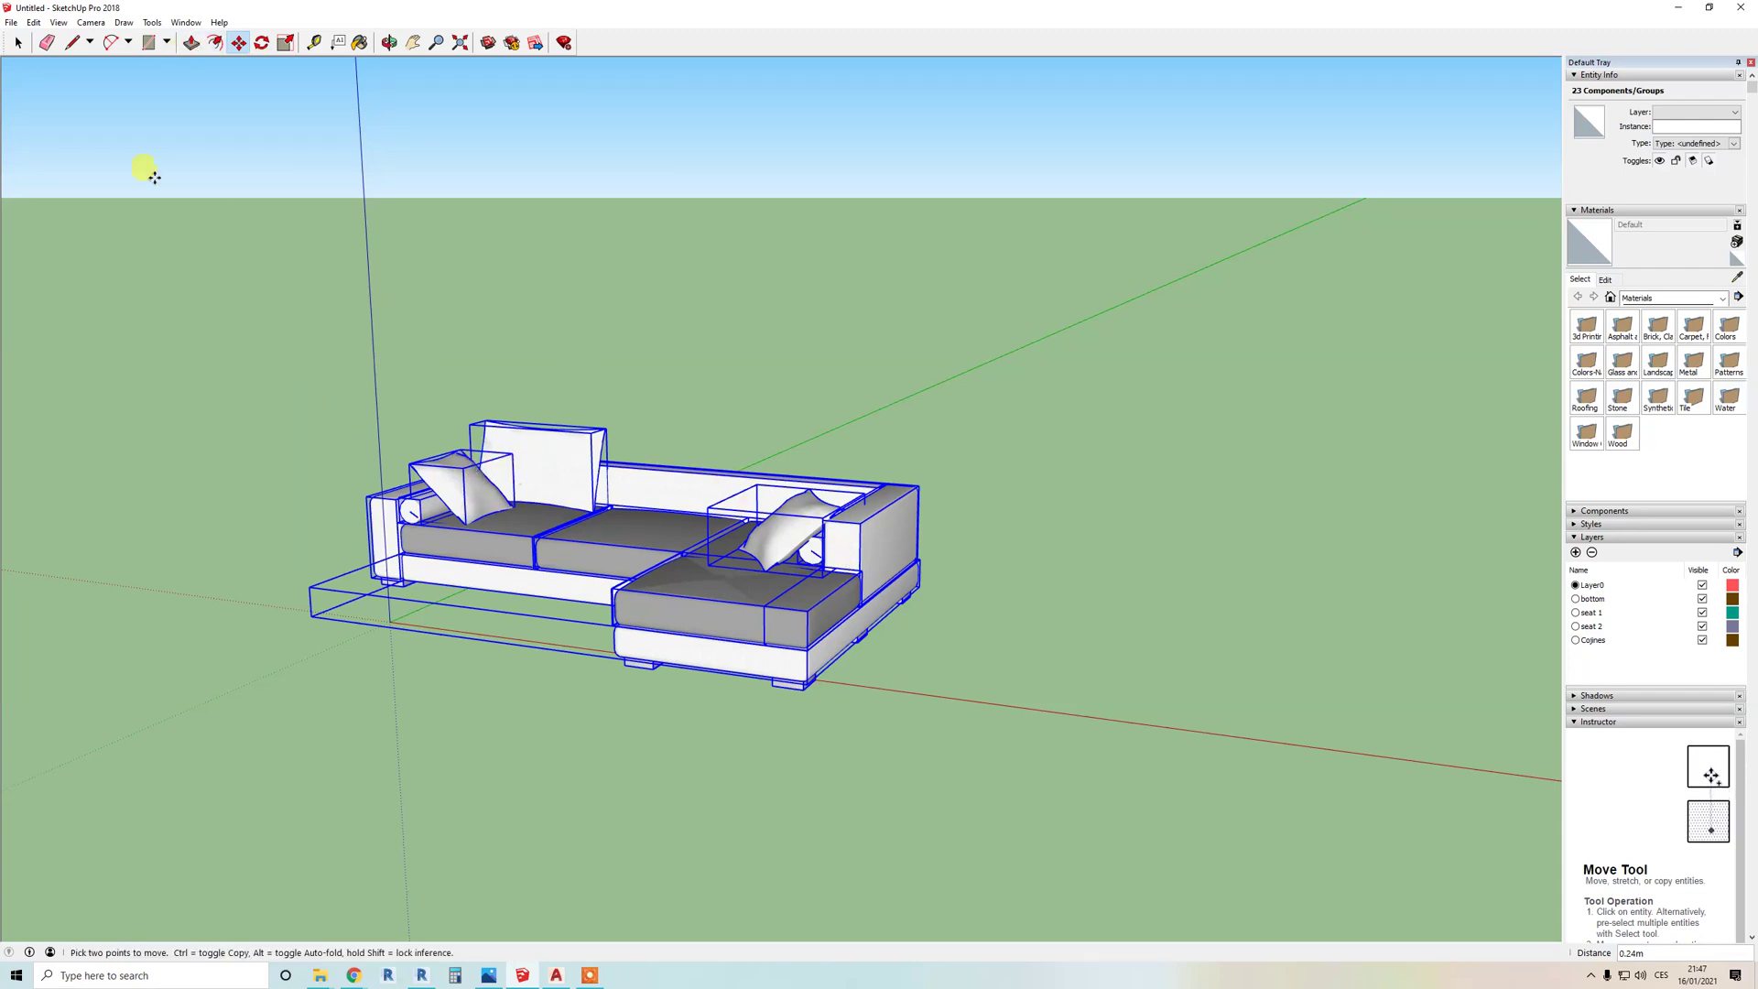
left_click(18, 42)
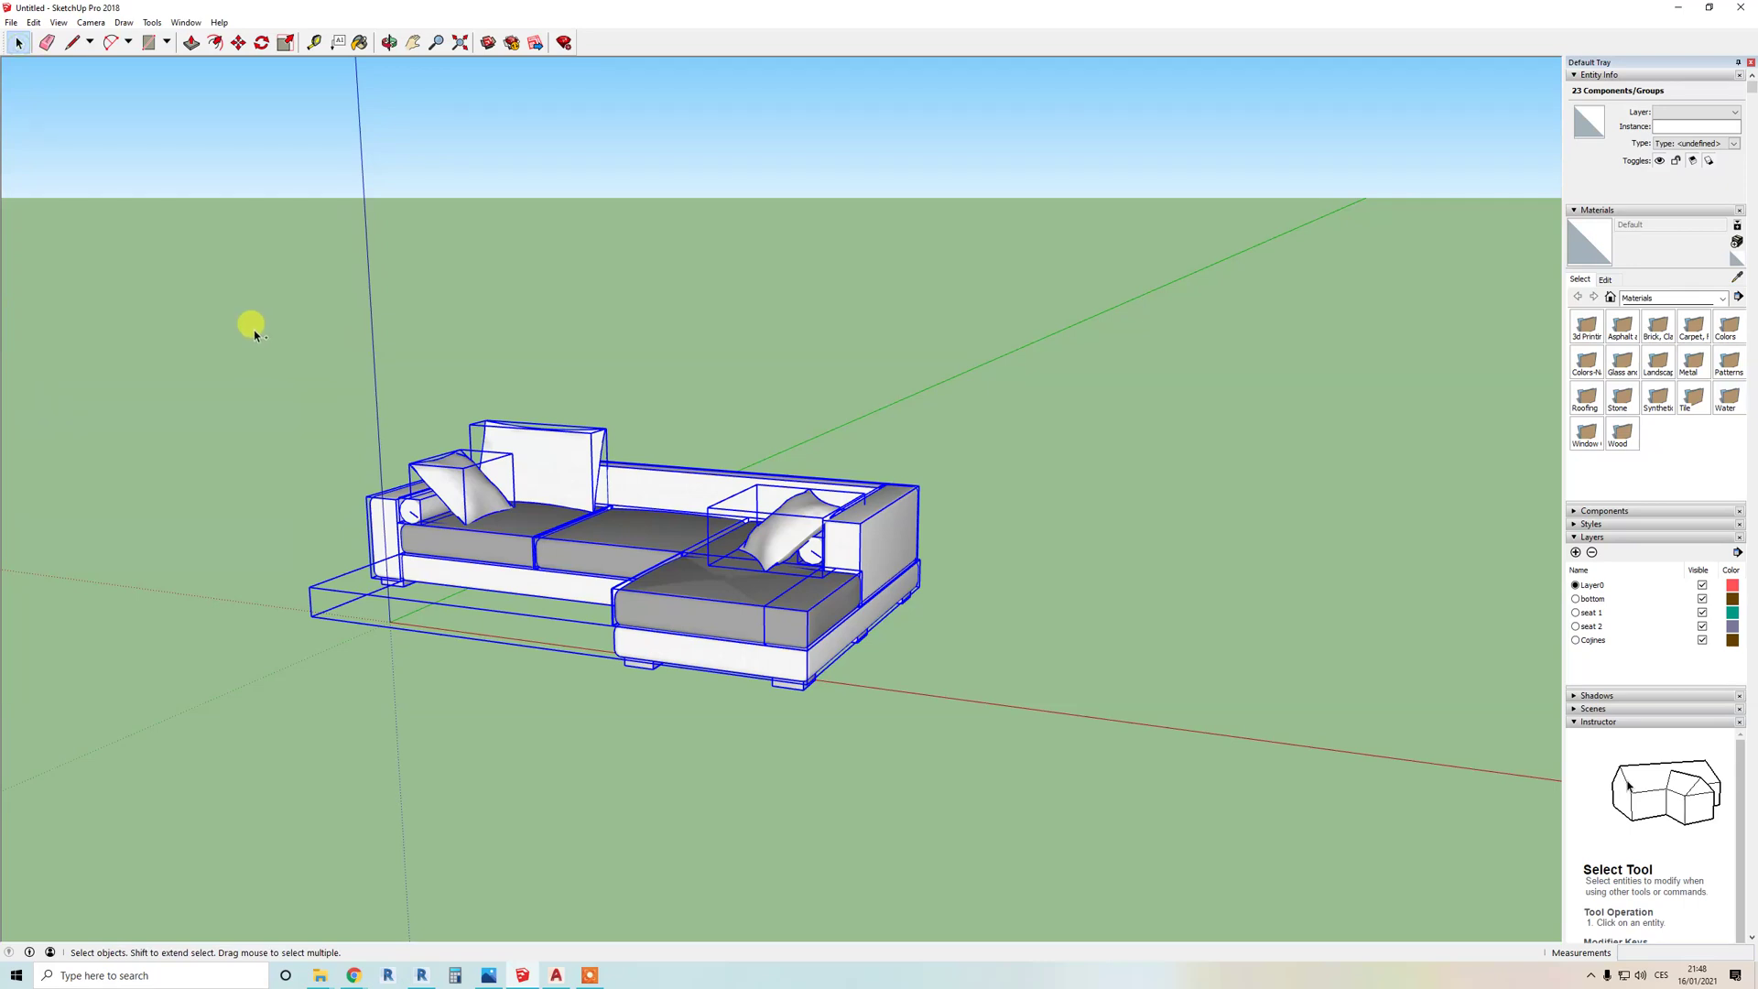
left_click_drag(251, 324, 958, 753)
left_click(637, 428)
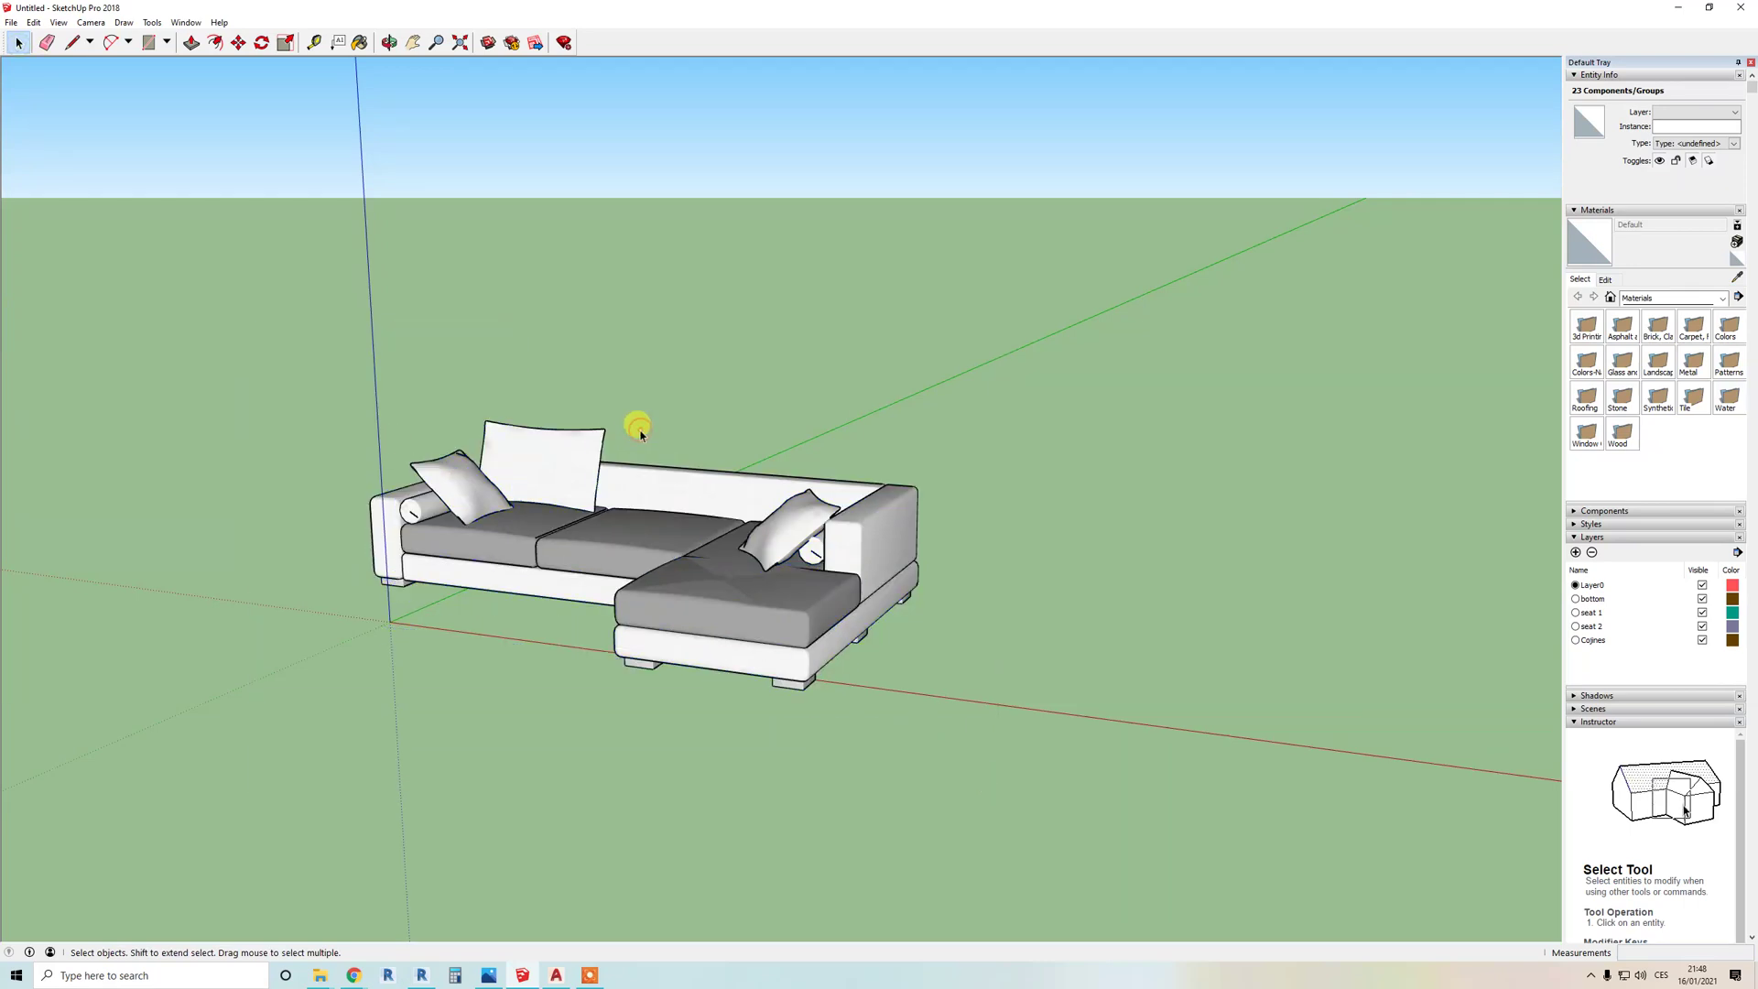
left_click_drag(262, 348, 943, 723)
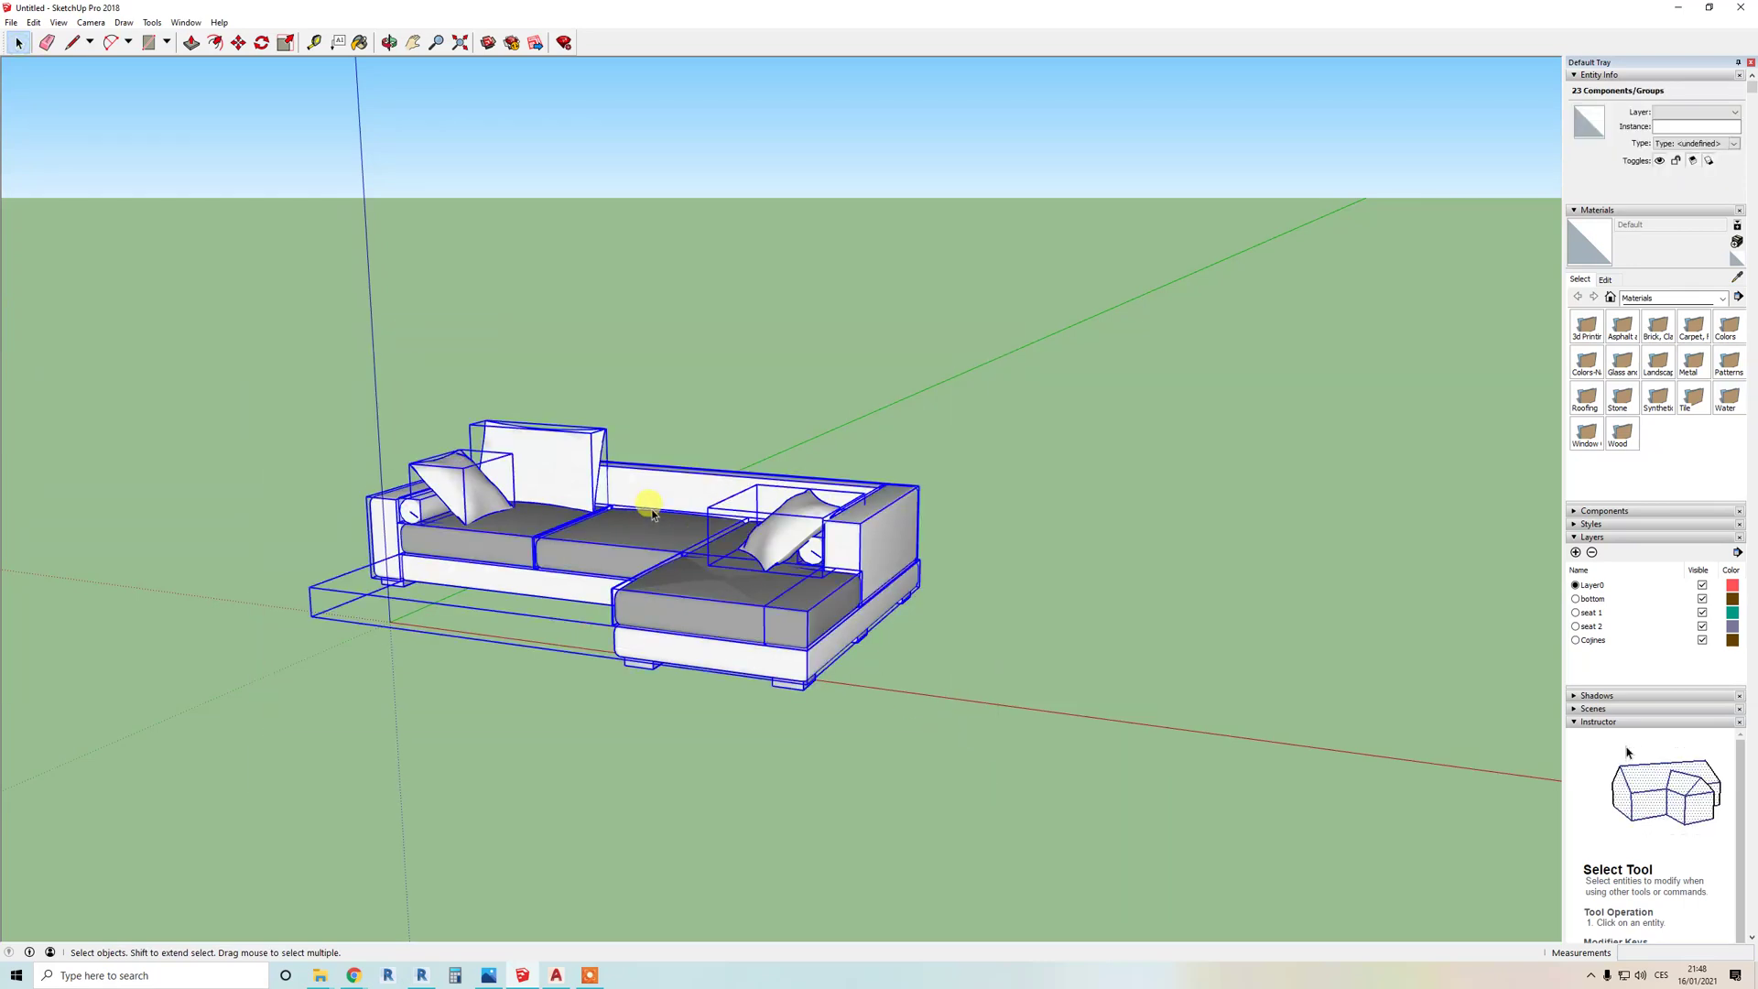
right_click(649, 513)
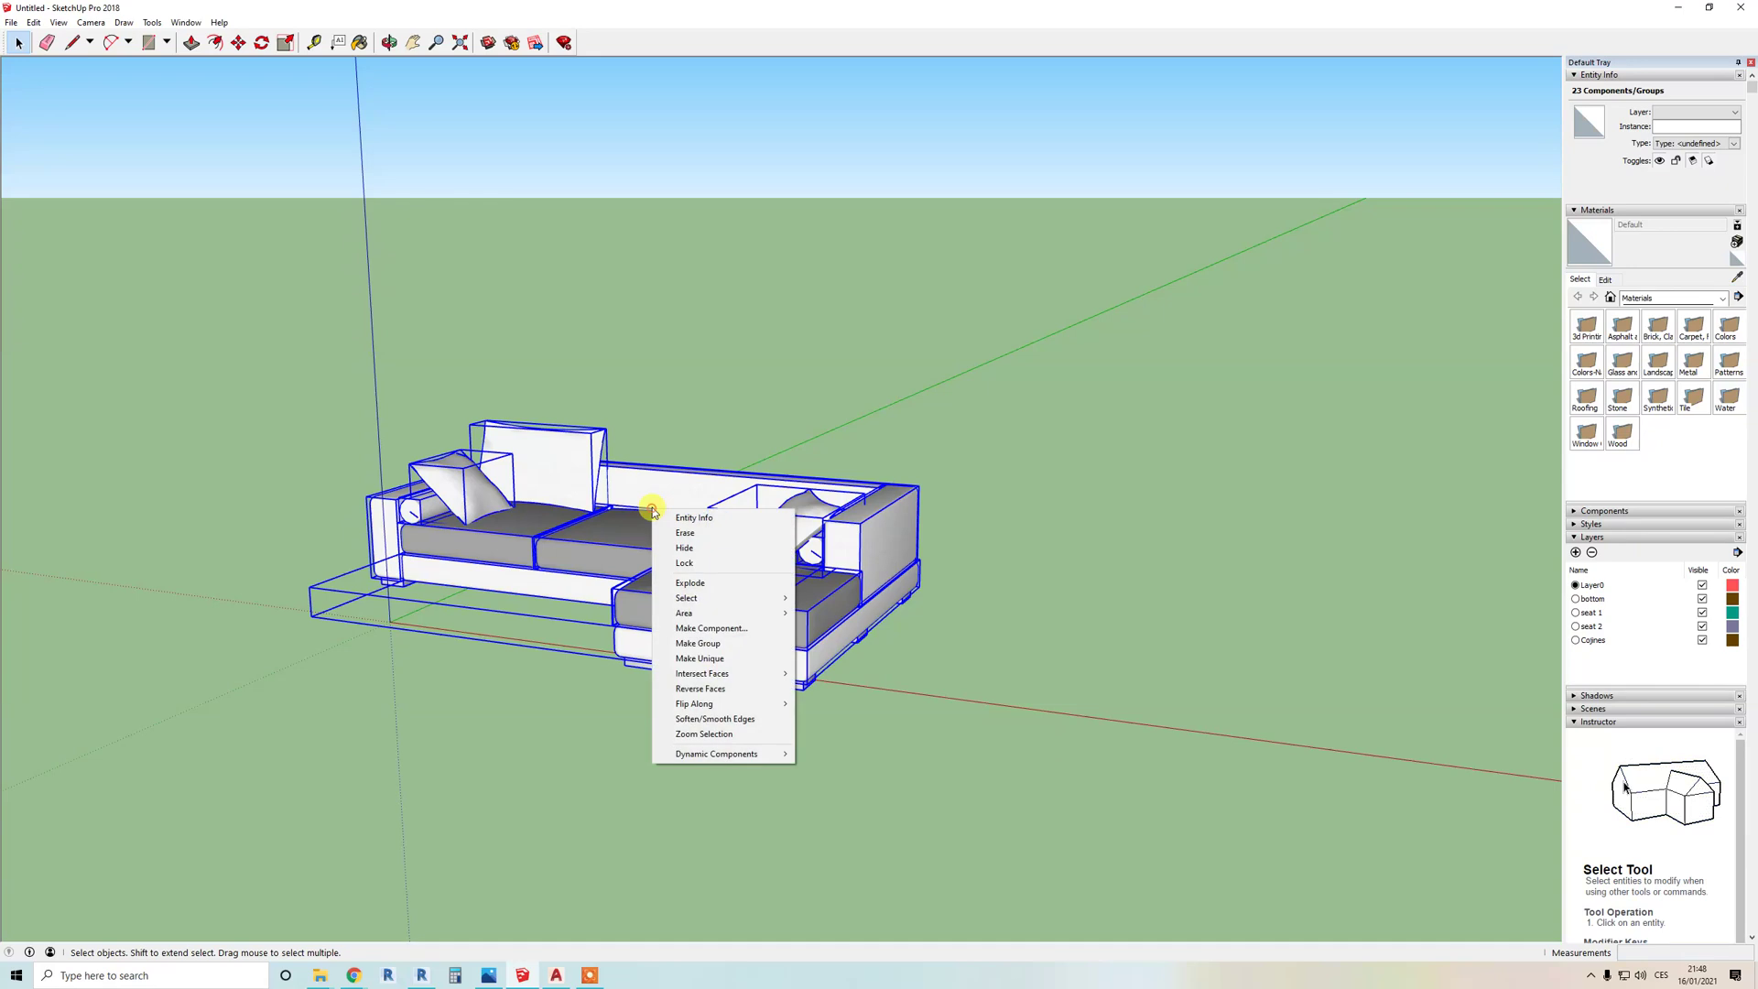
left_click(674, 574)
left_click(712, 476)
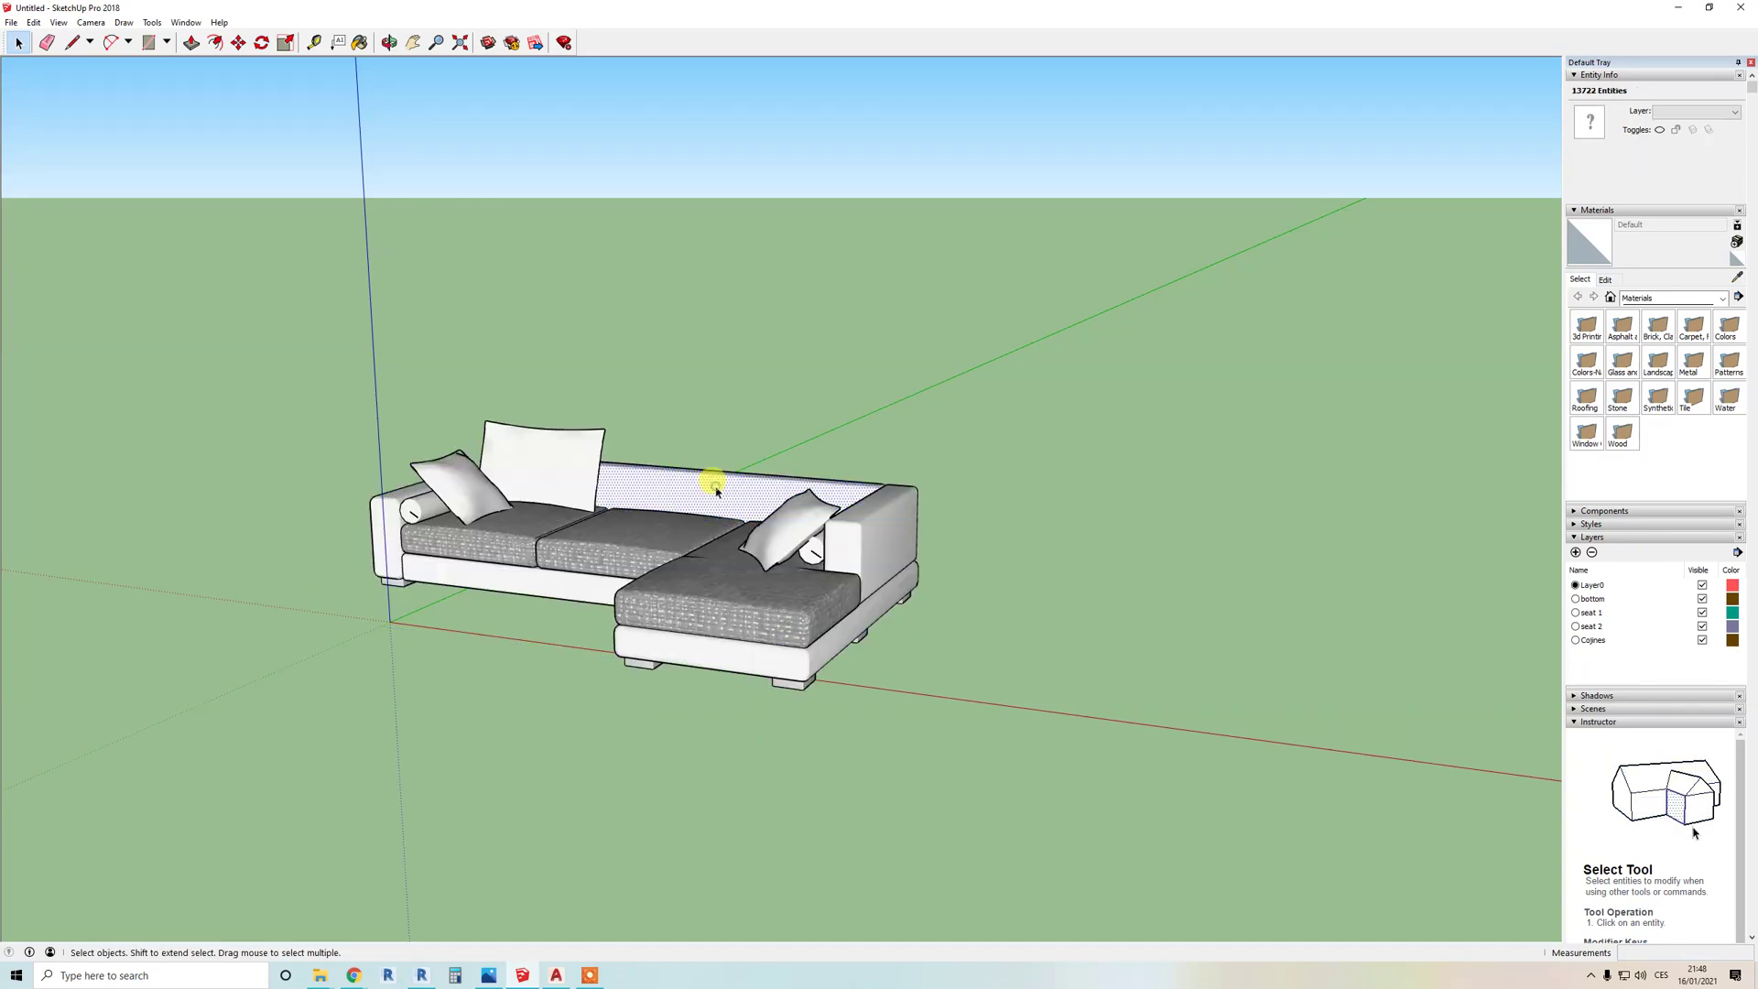
left_click(747, 595)
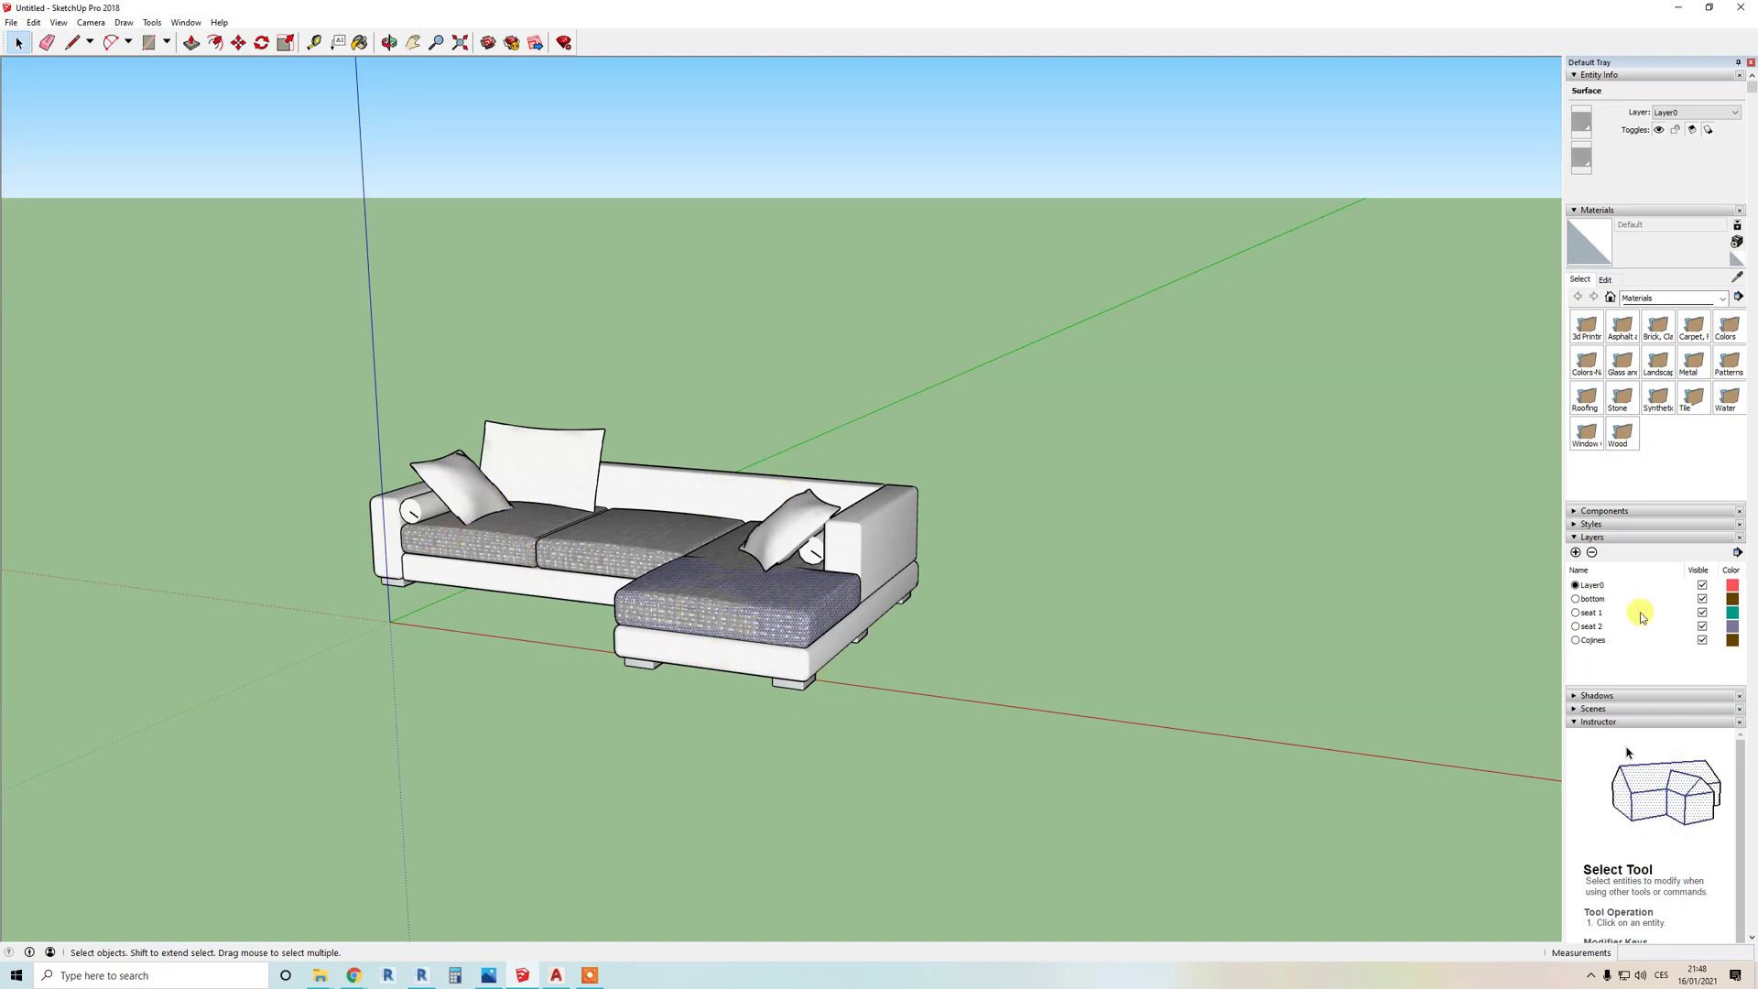
Step: Delete the layers "seat 2", "seat 1" and "bottom"
left_click(1593, 626)
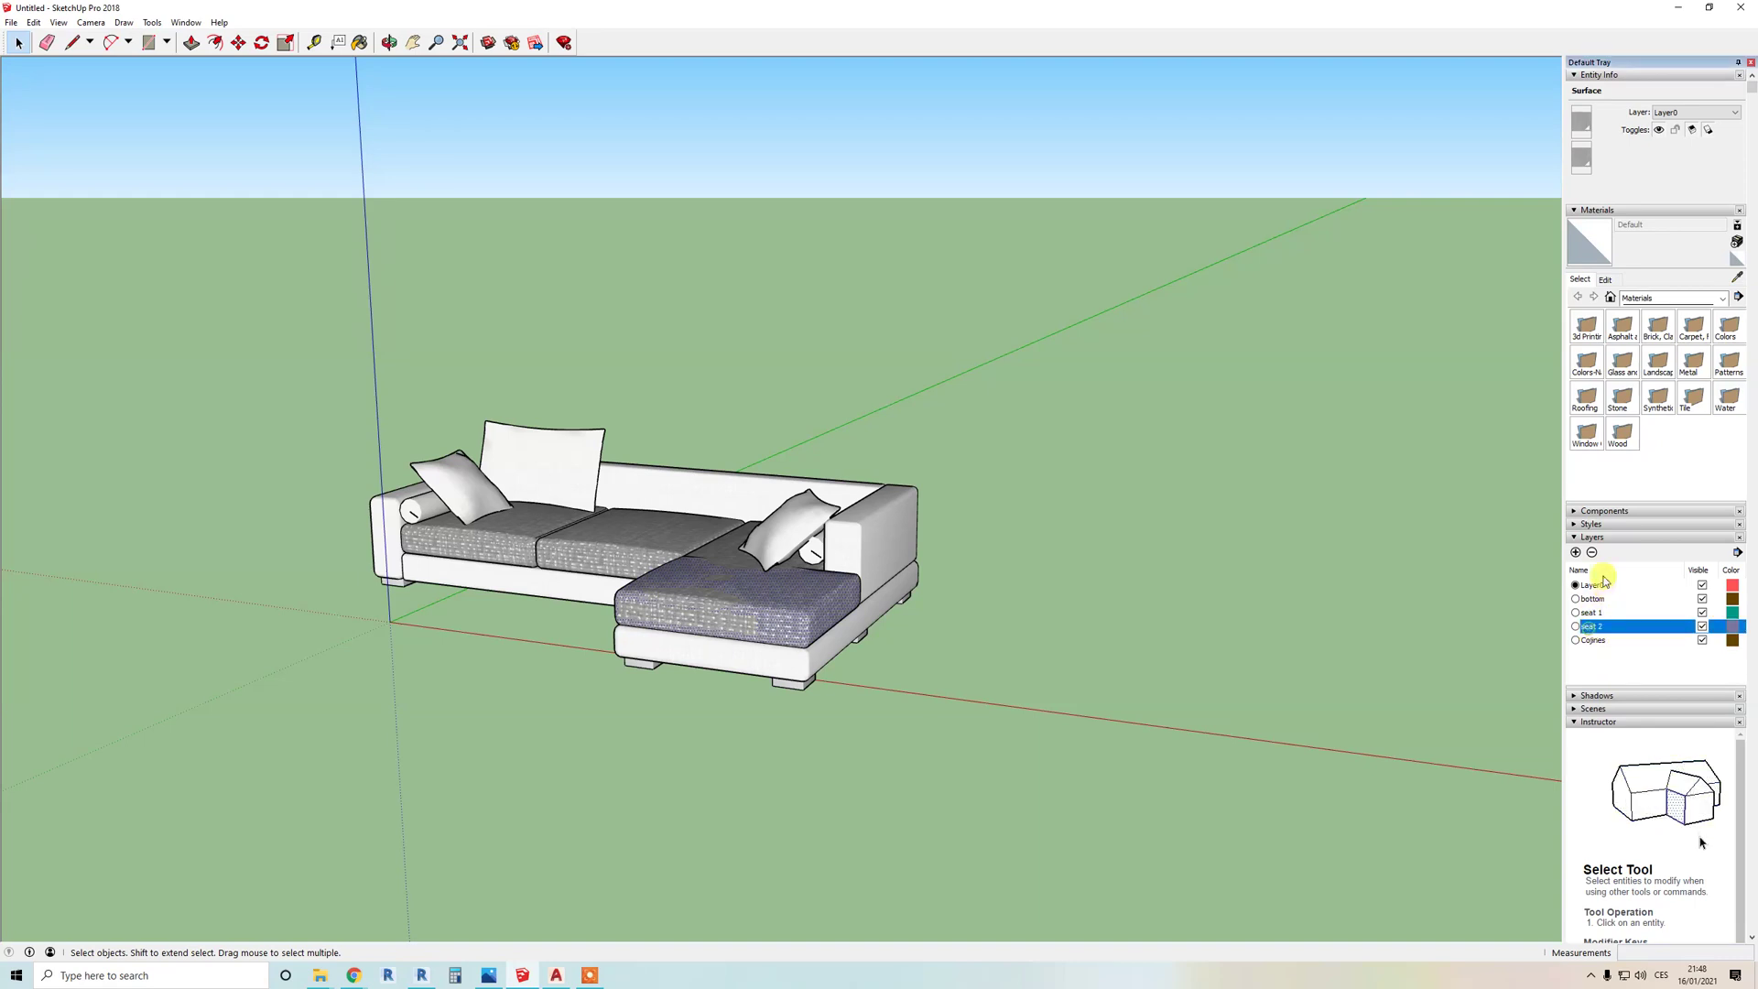
left_click(1592, 553)
left_click(811, 517)
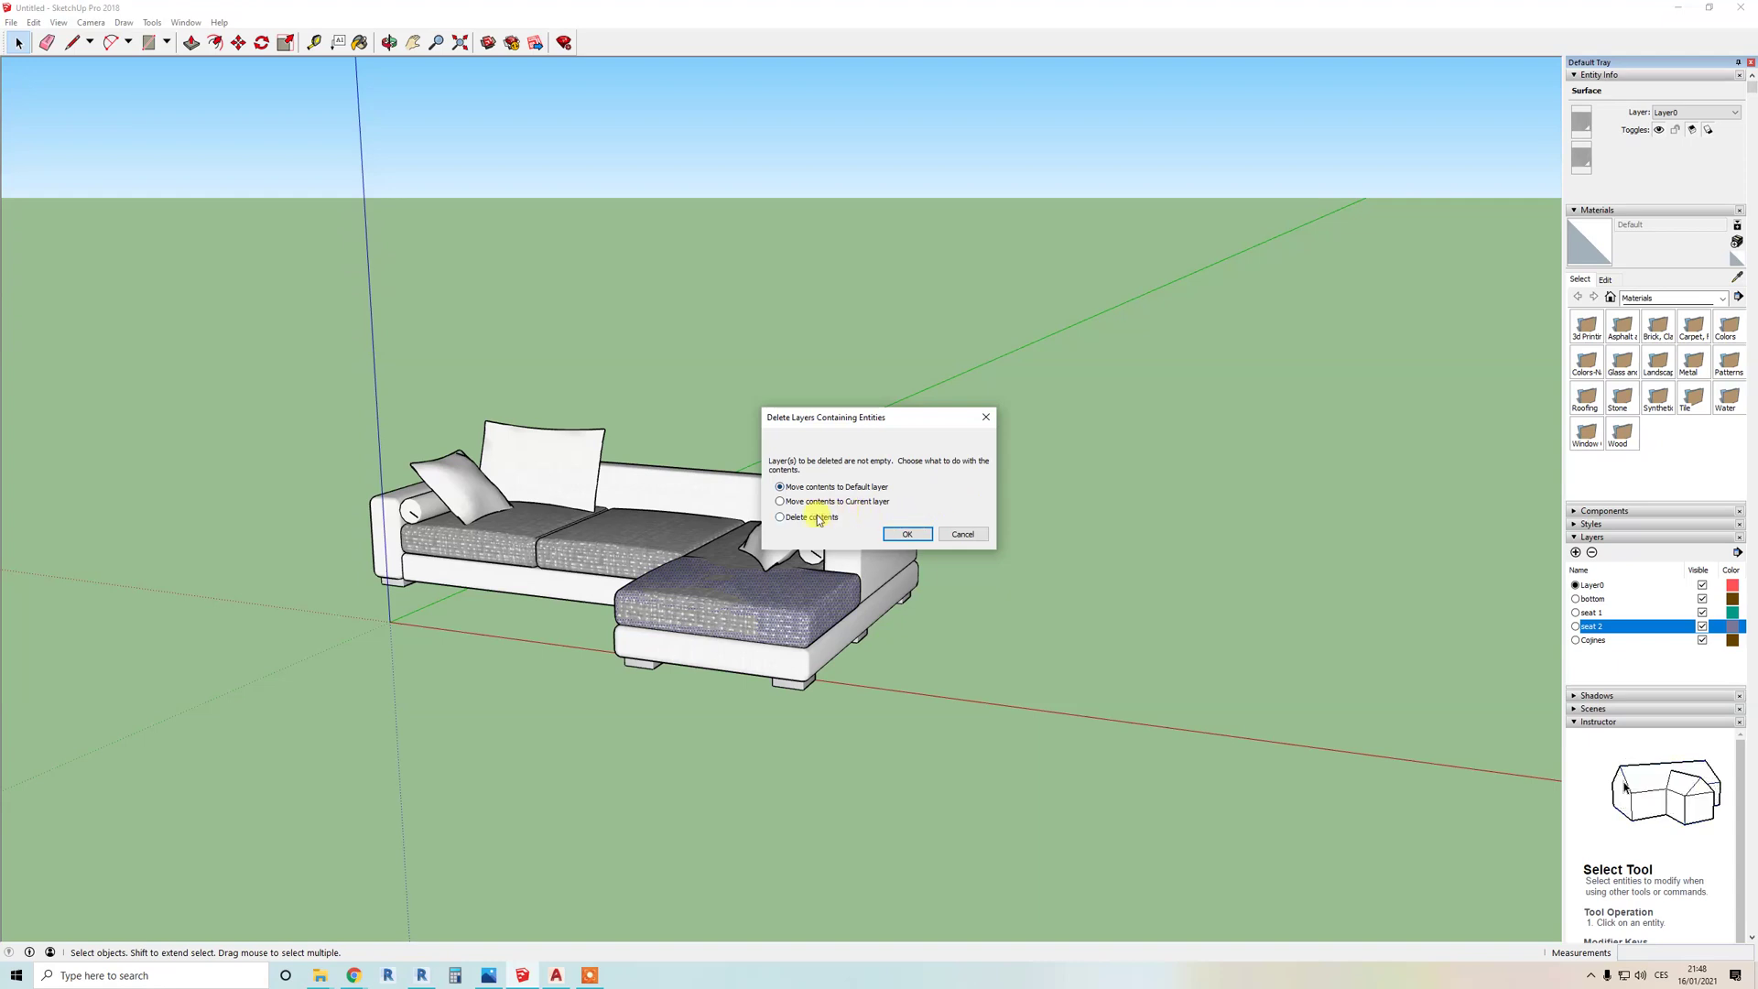
left_click(907, 534)
left_click(1591, 611)
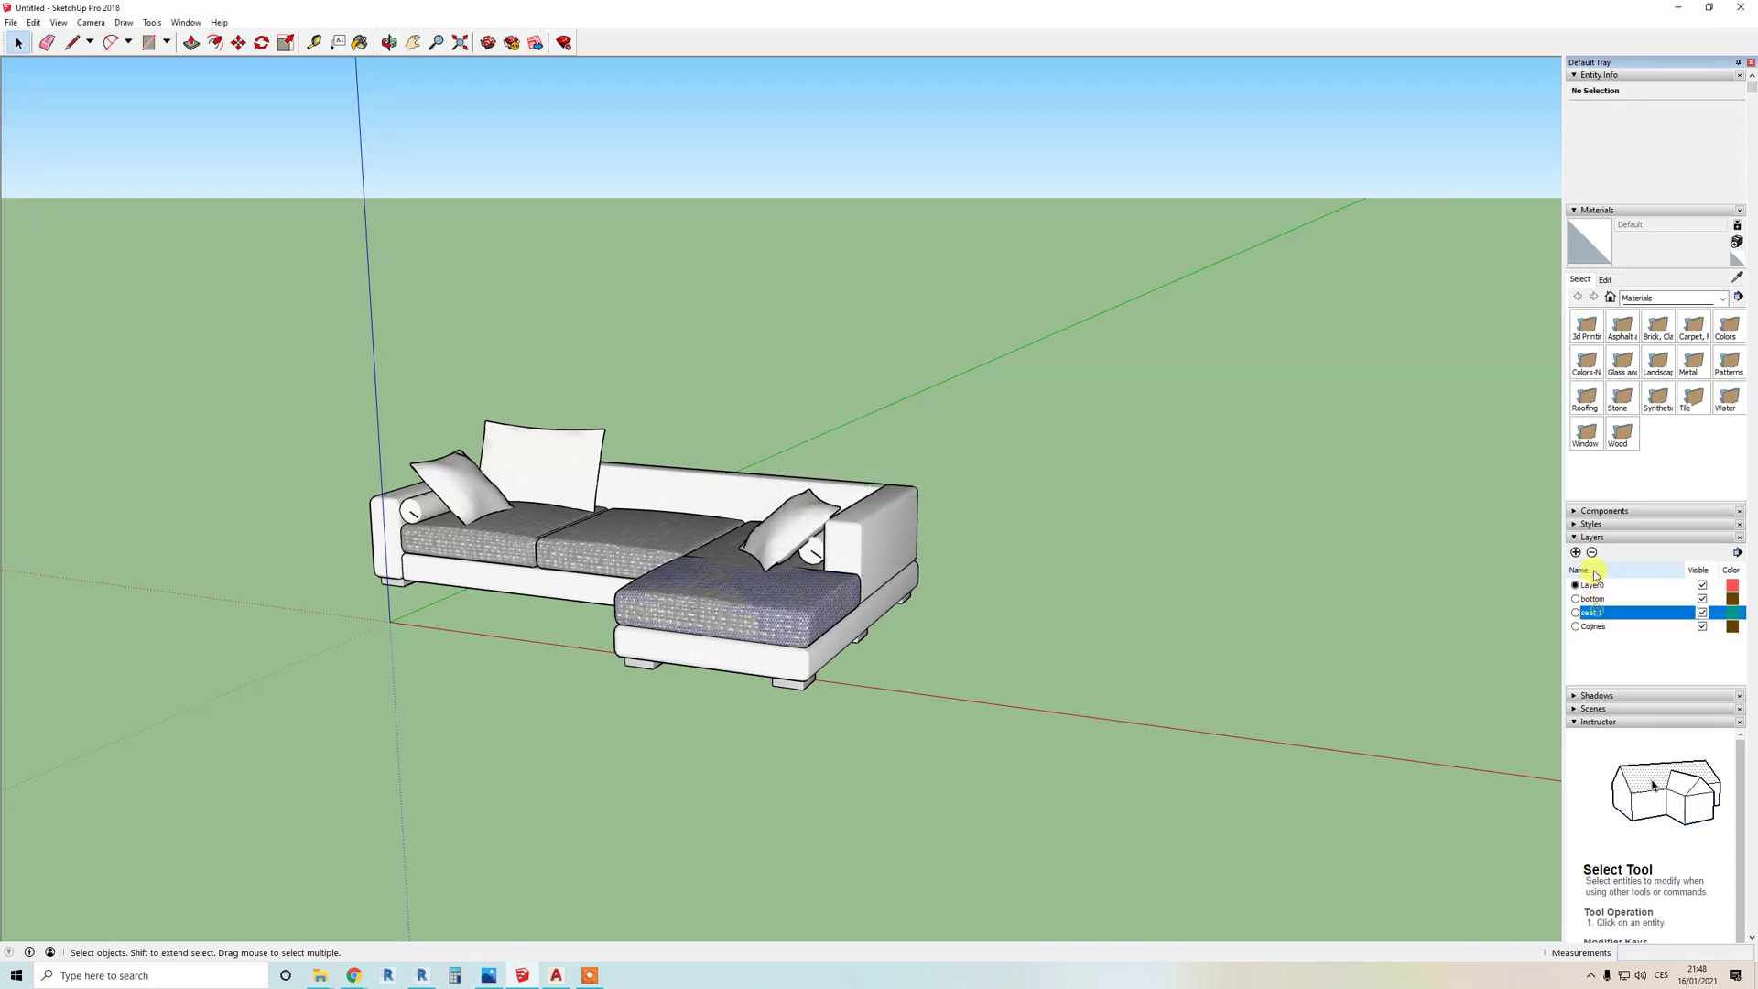
left_click(1592, 553)
left_click(1591, 599)
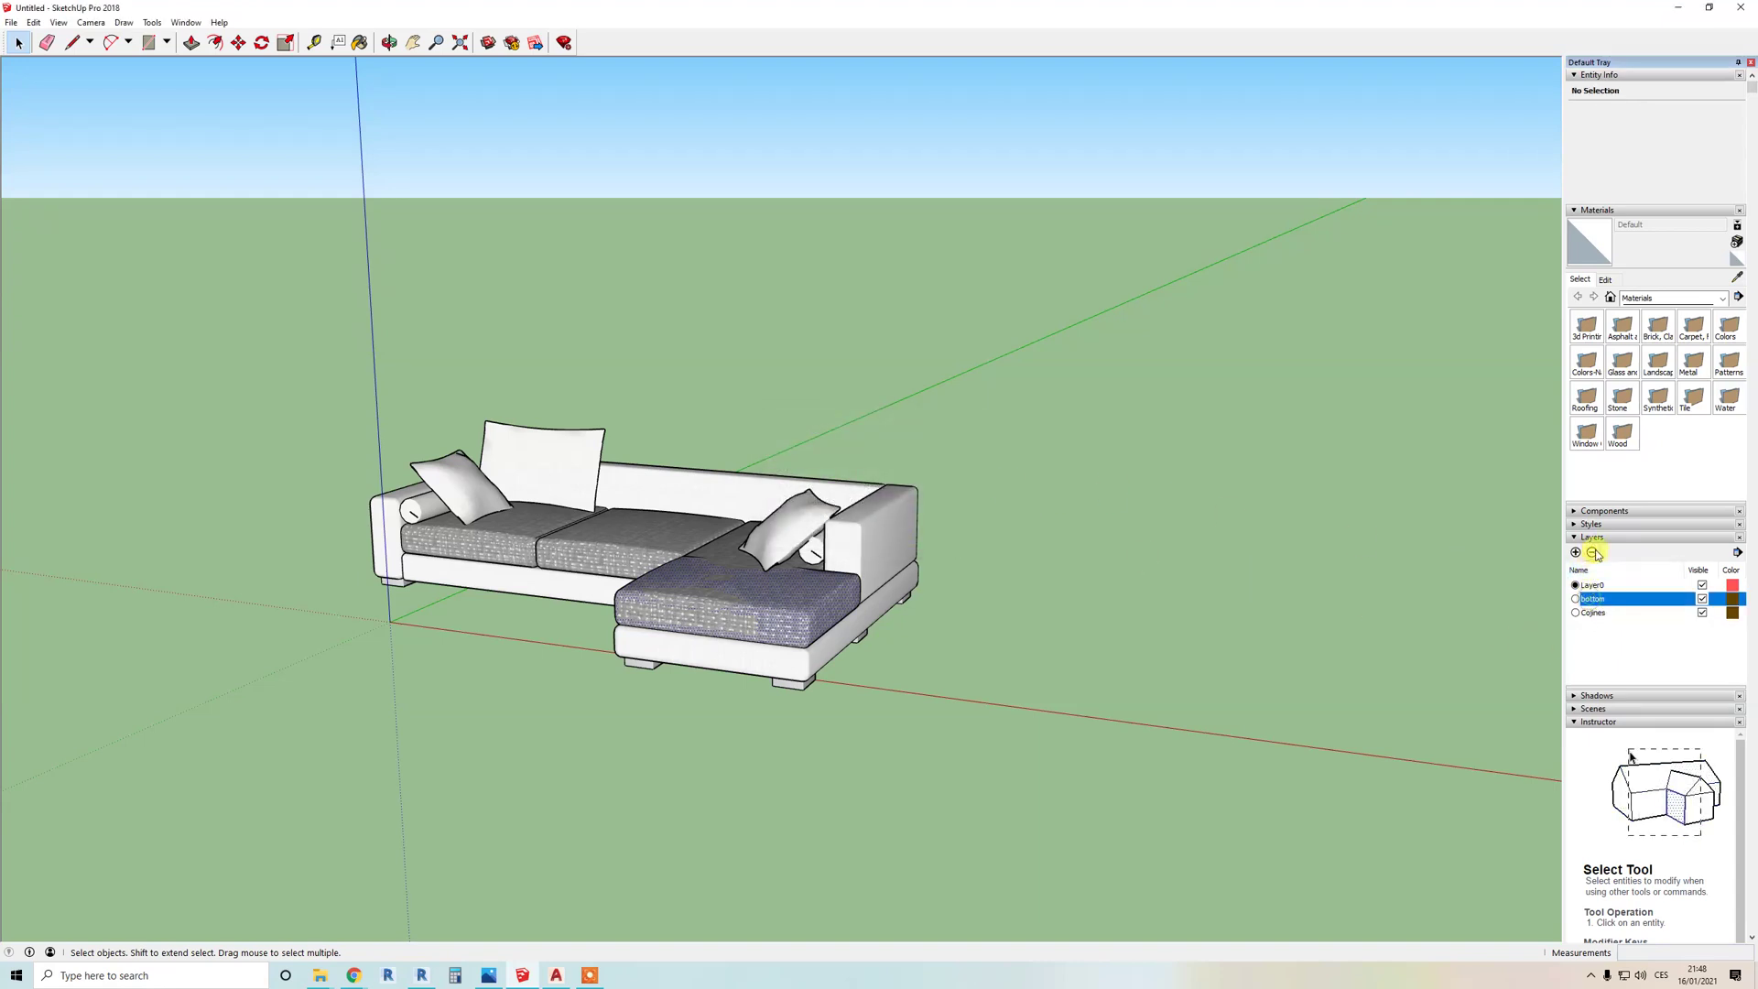
left_click(1592, 553)
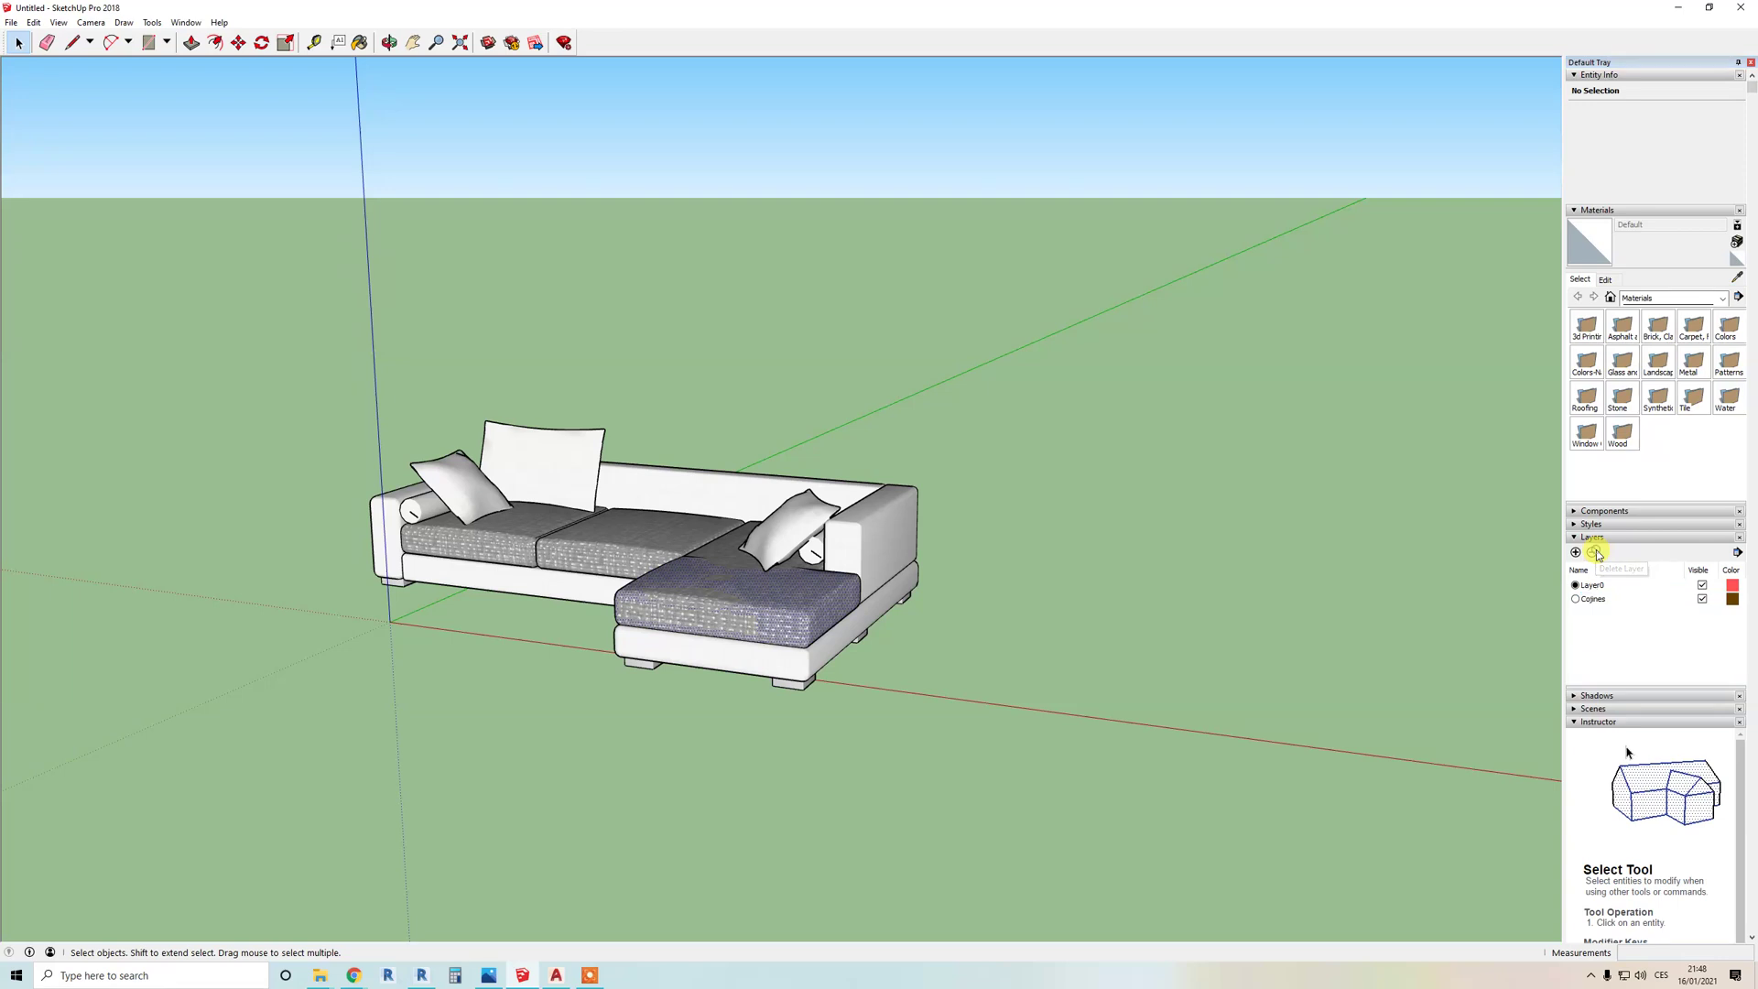
Step: Hide and show the "Cojines" layer to check which parts of the sofa it holds
left_click(1590, 600)
left_click(1702, 599)
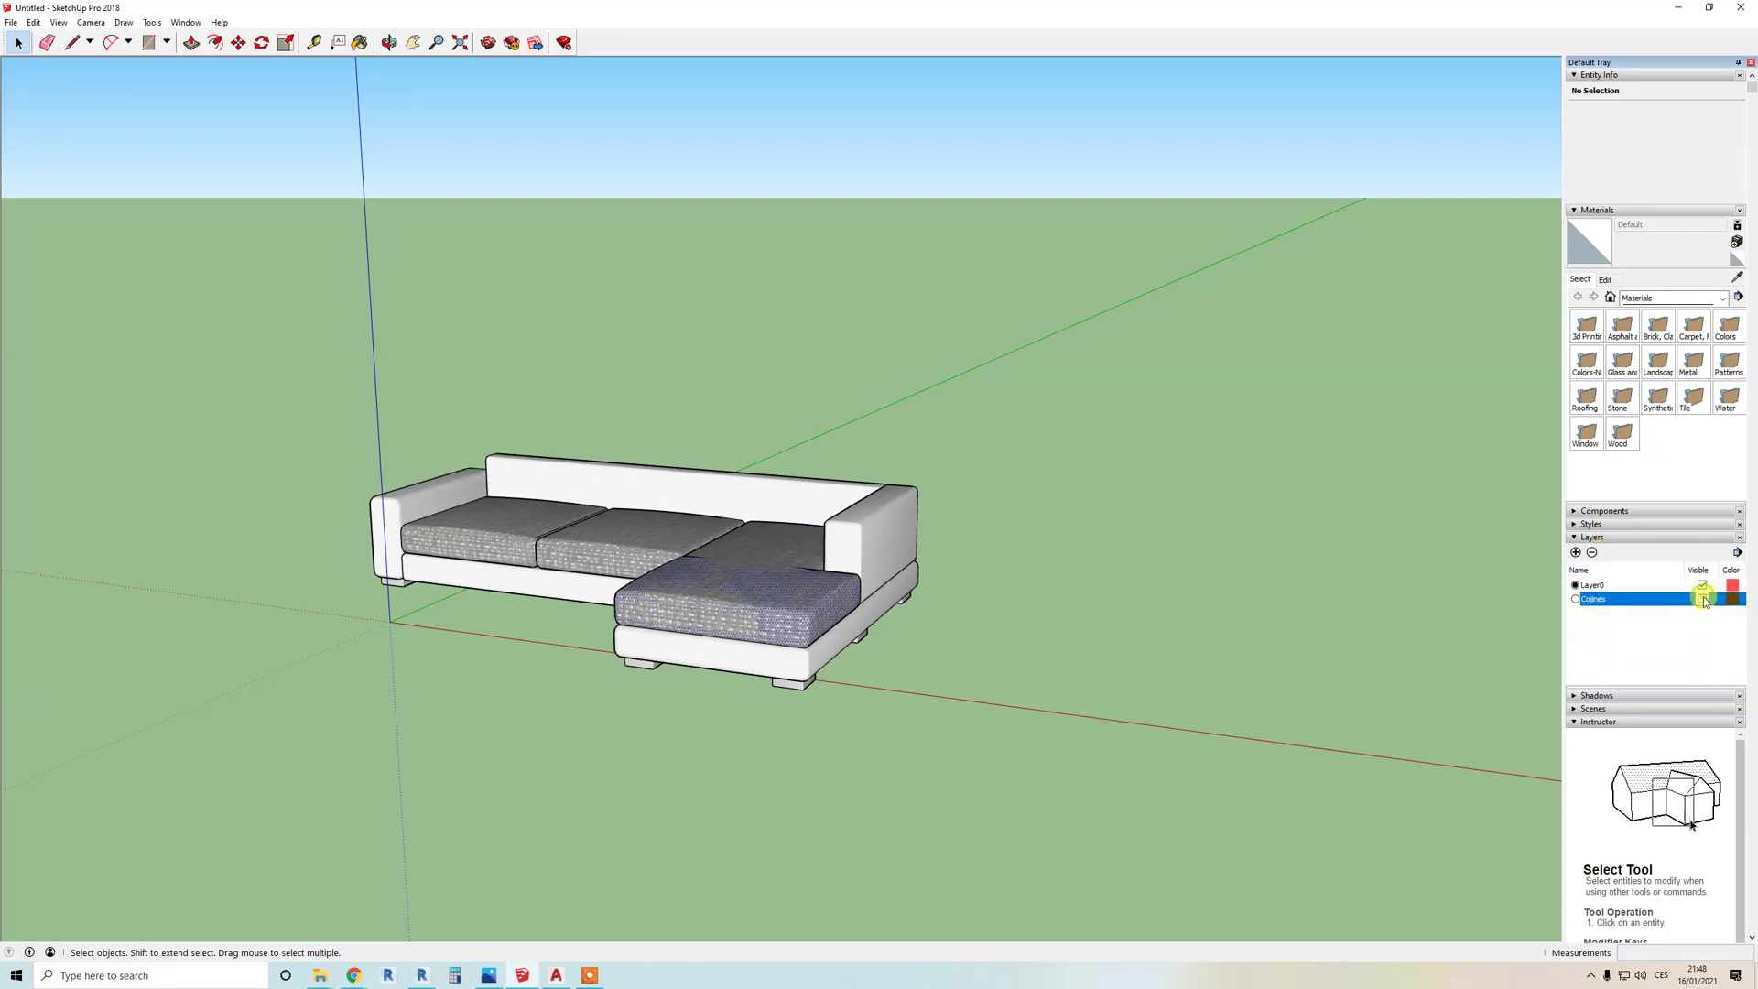
left_click(1702, 599)
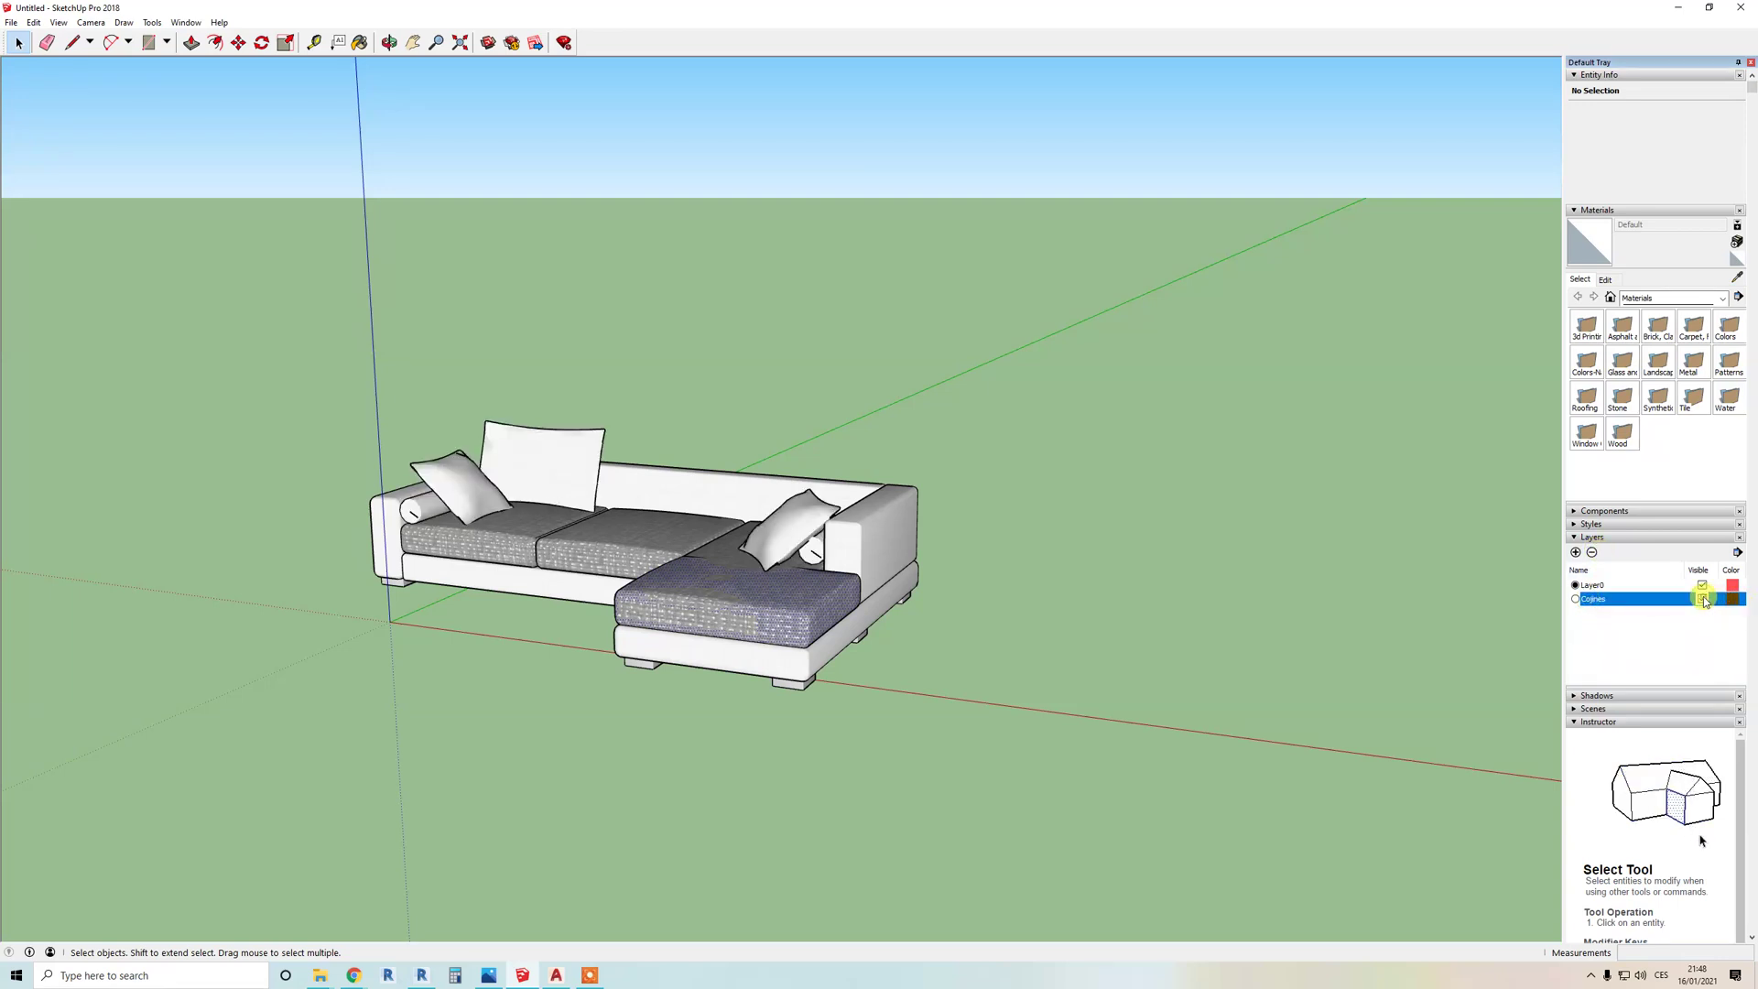
Step: Add a new layer named "bottom"
left_click(1577, 553)
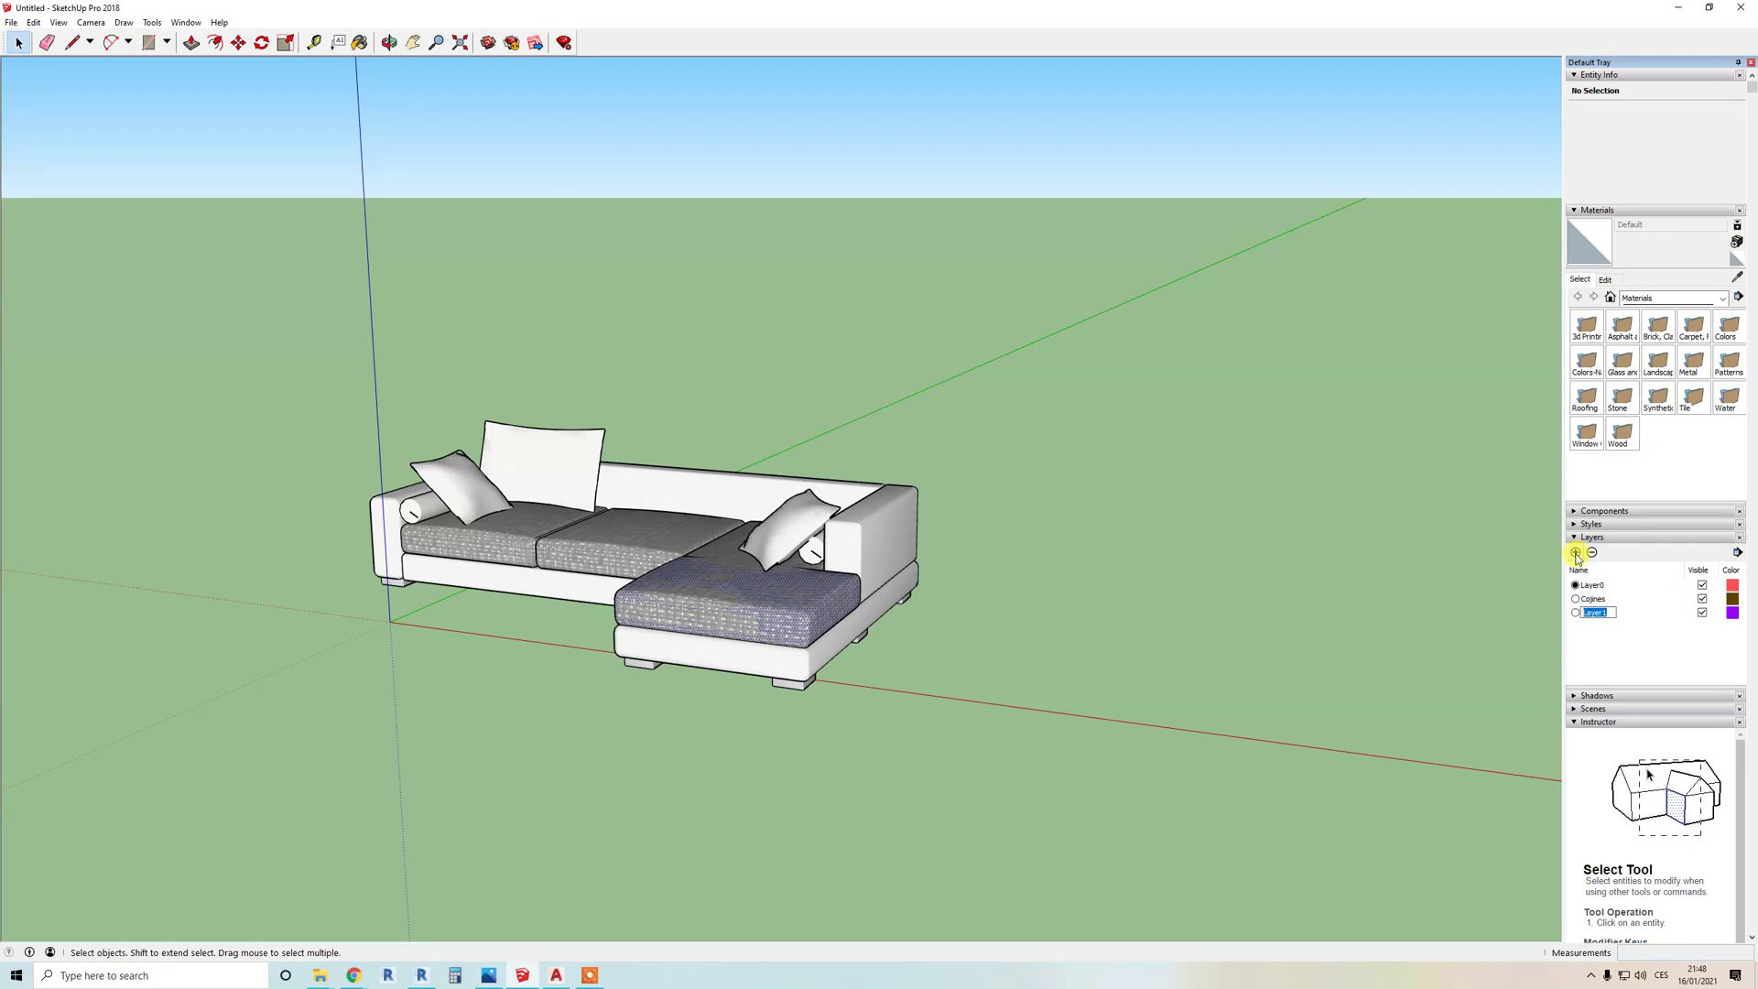
type("bottom")
key("Return")
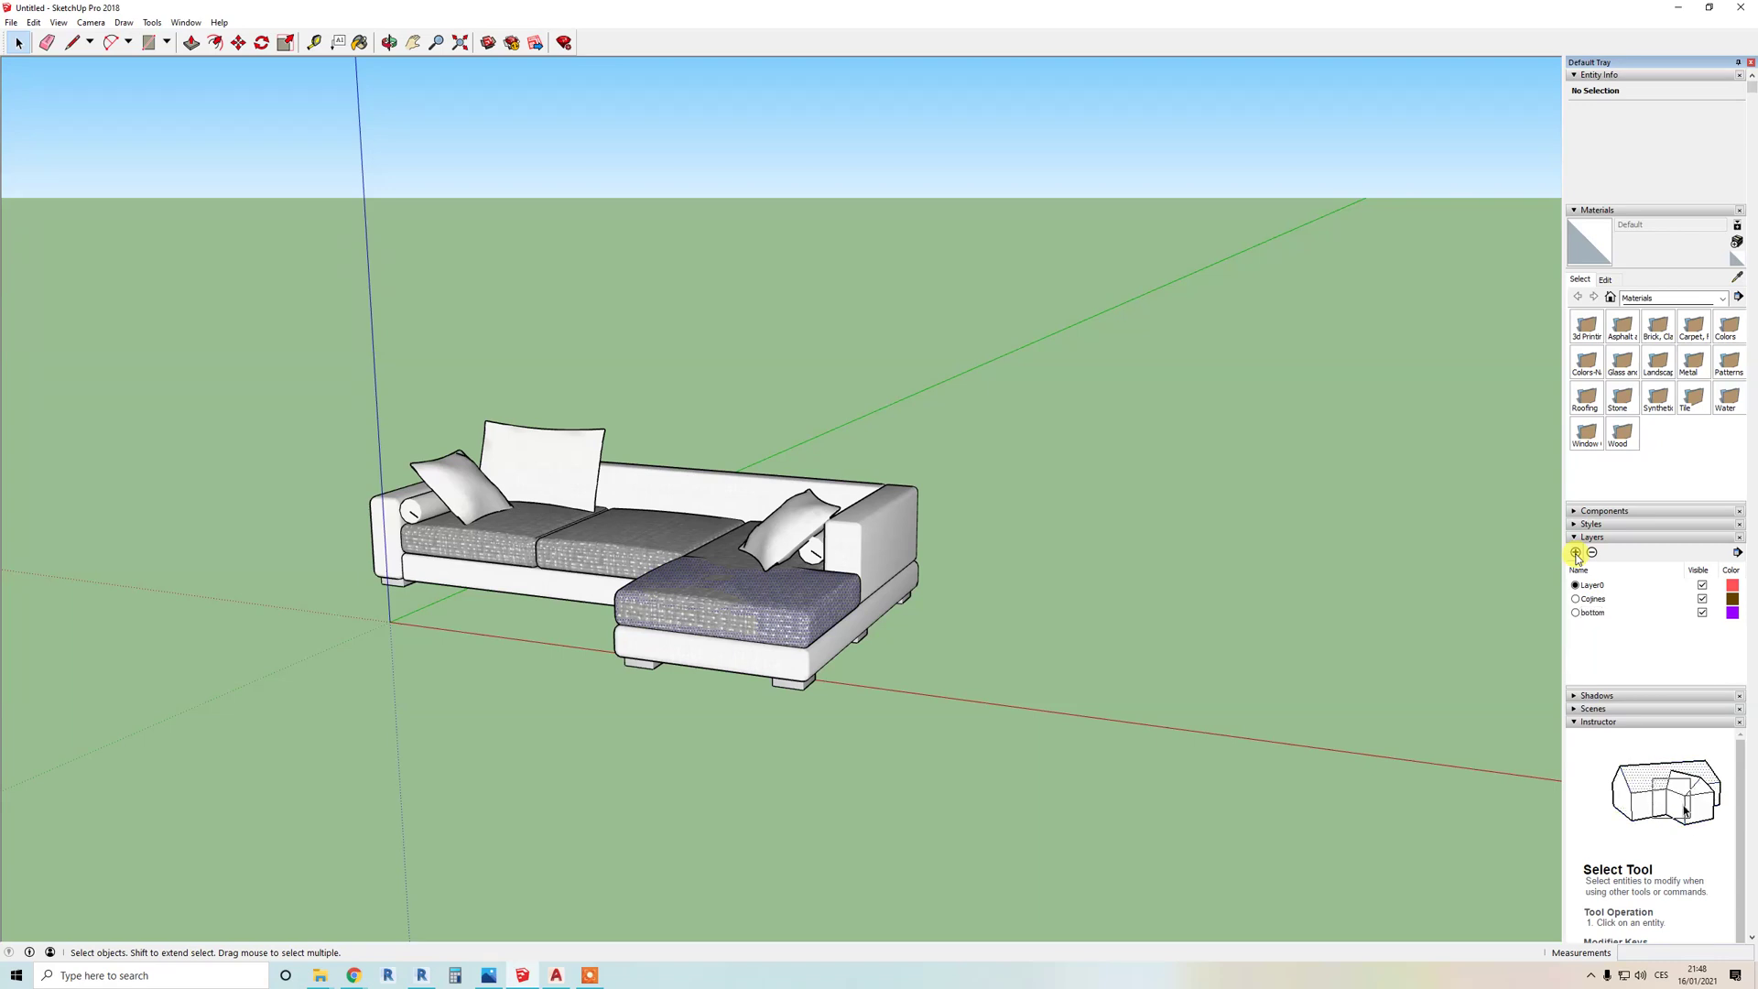
Step: Add two new layers named "fabric 1" and "fabric 2"
left_click(1575, 553)
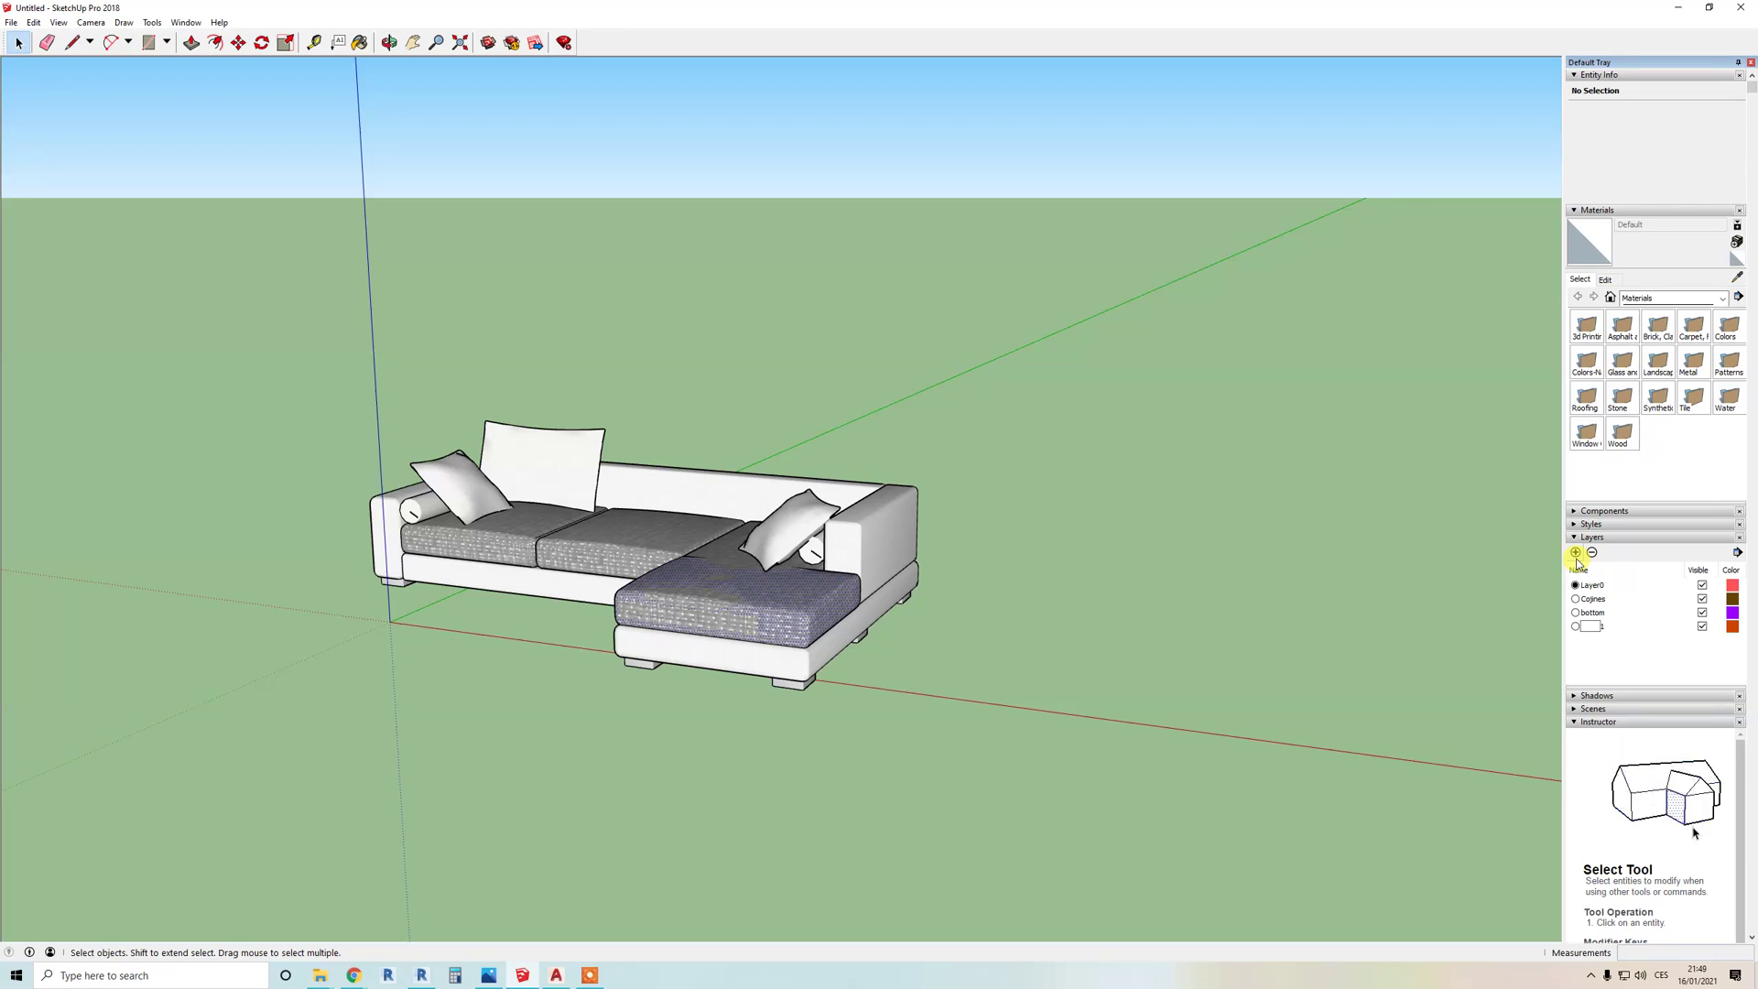
type("fabric 1")
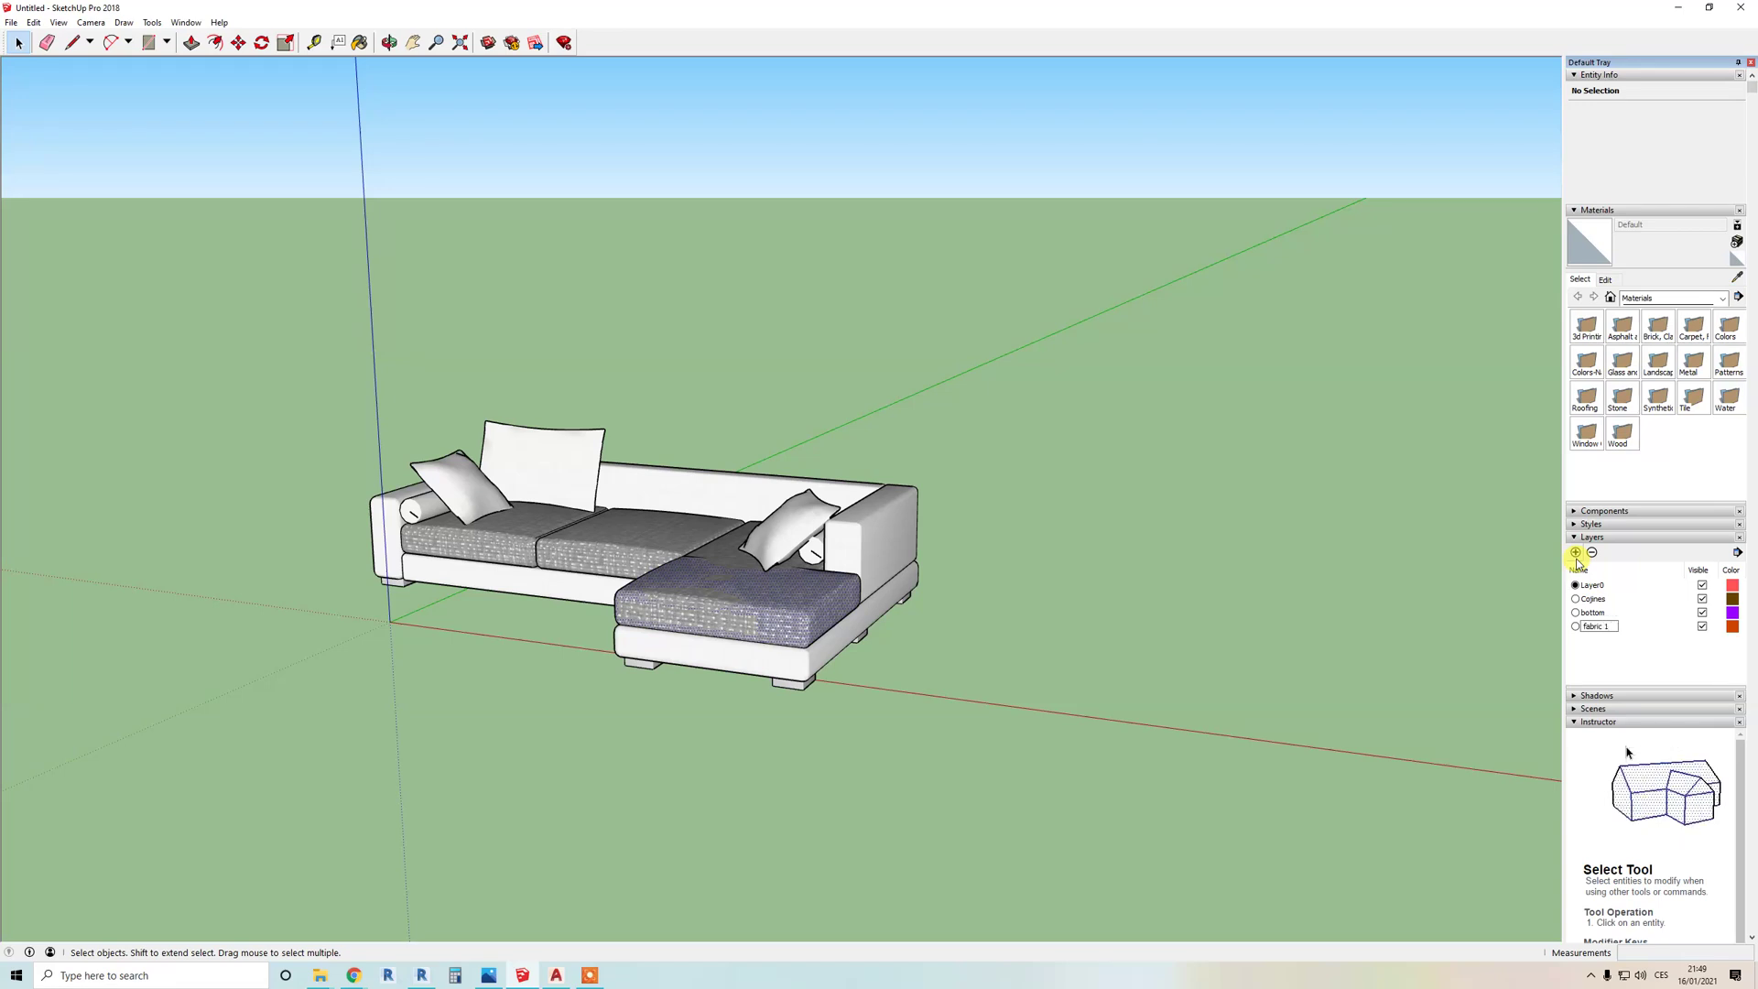
left_click(1576, 552)
type("f")
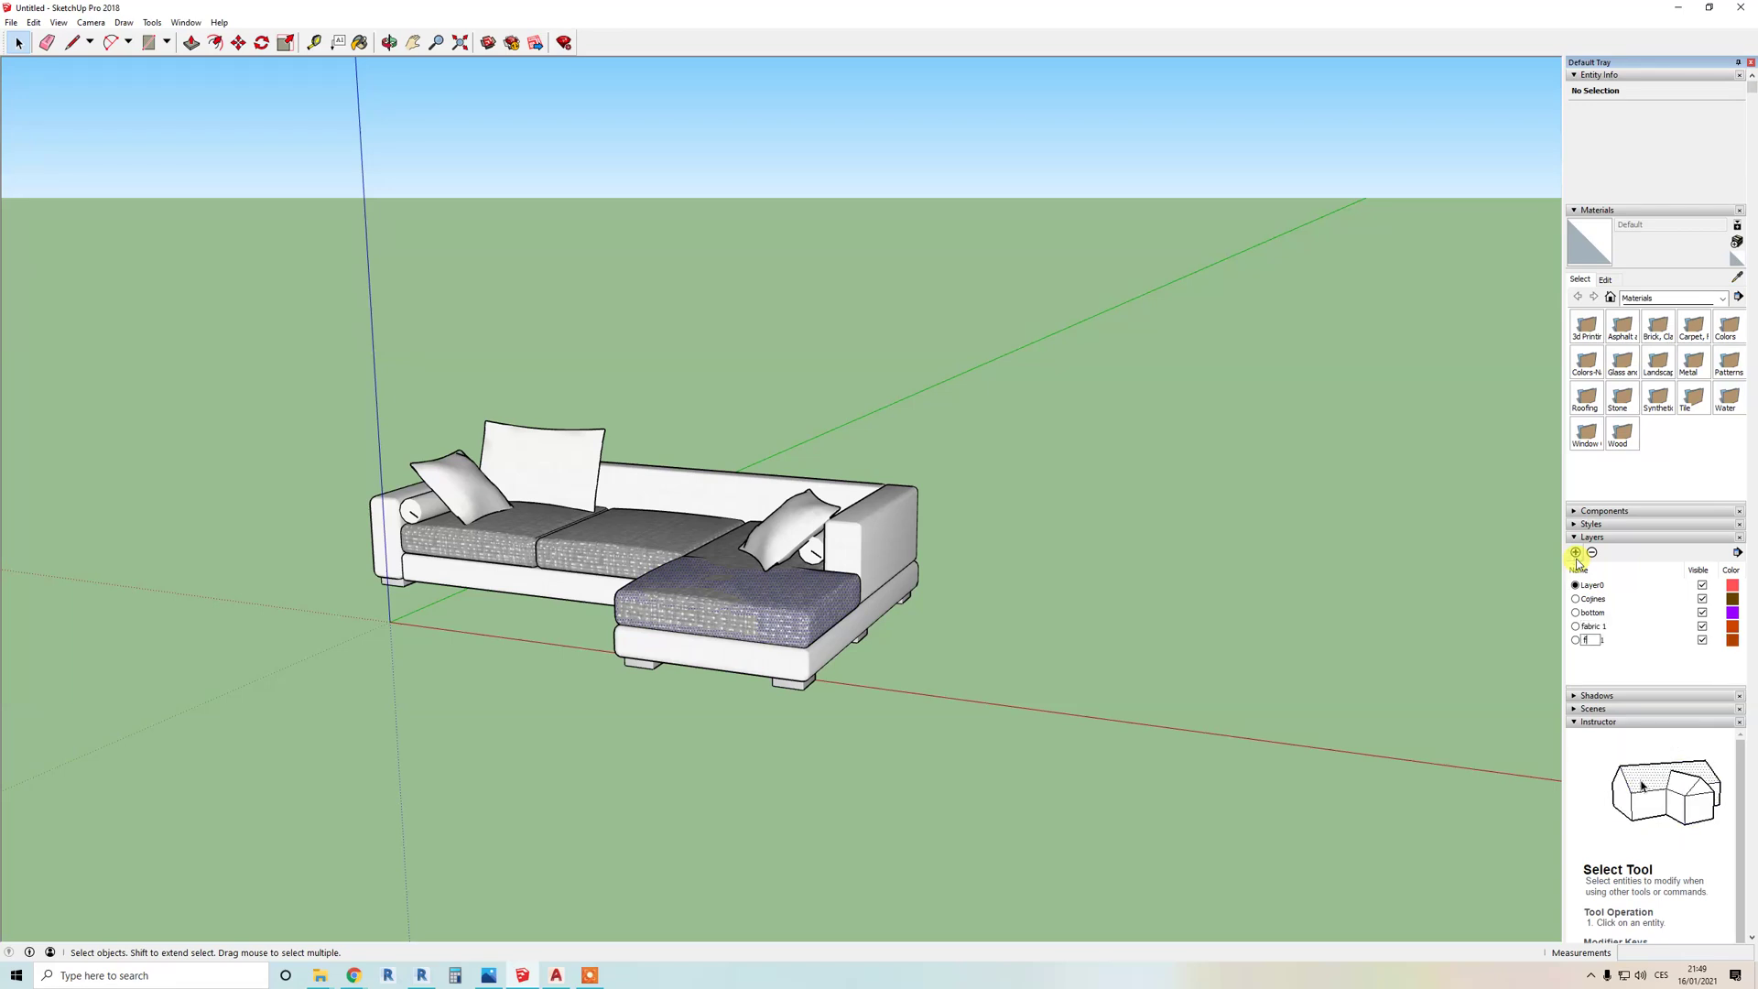
type("abric")
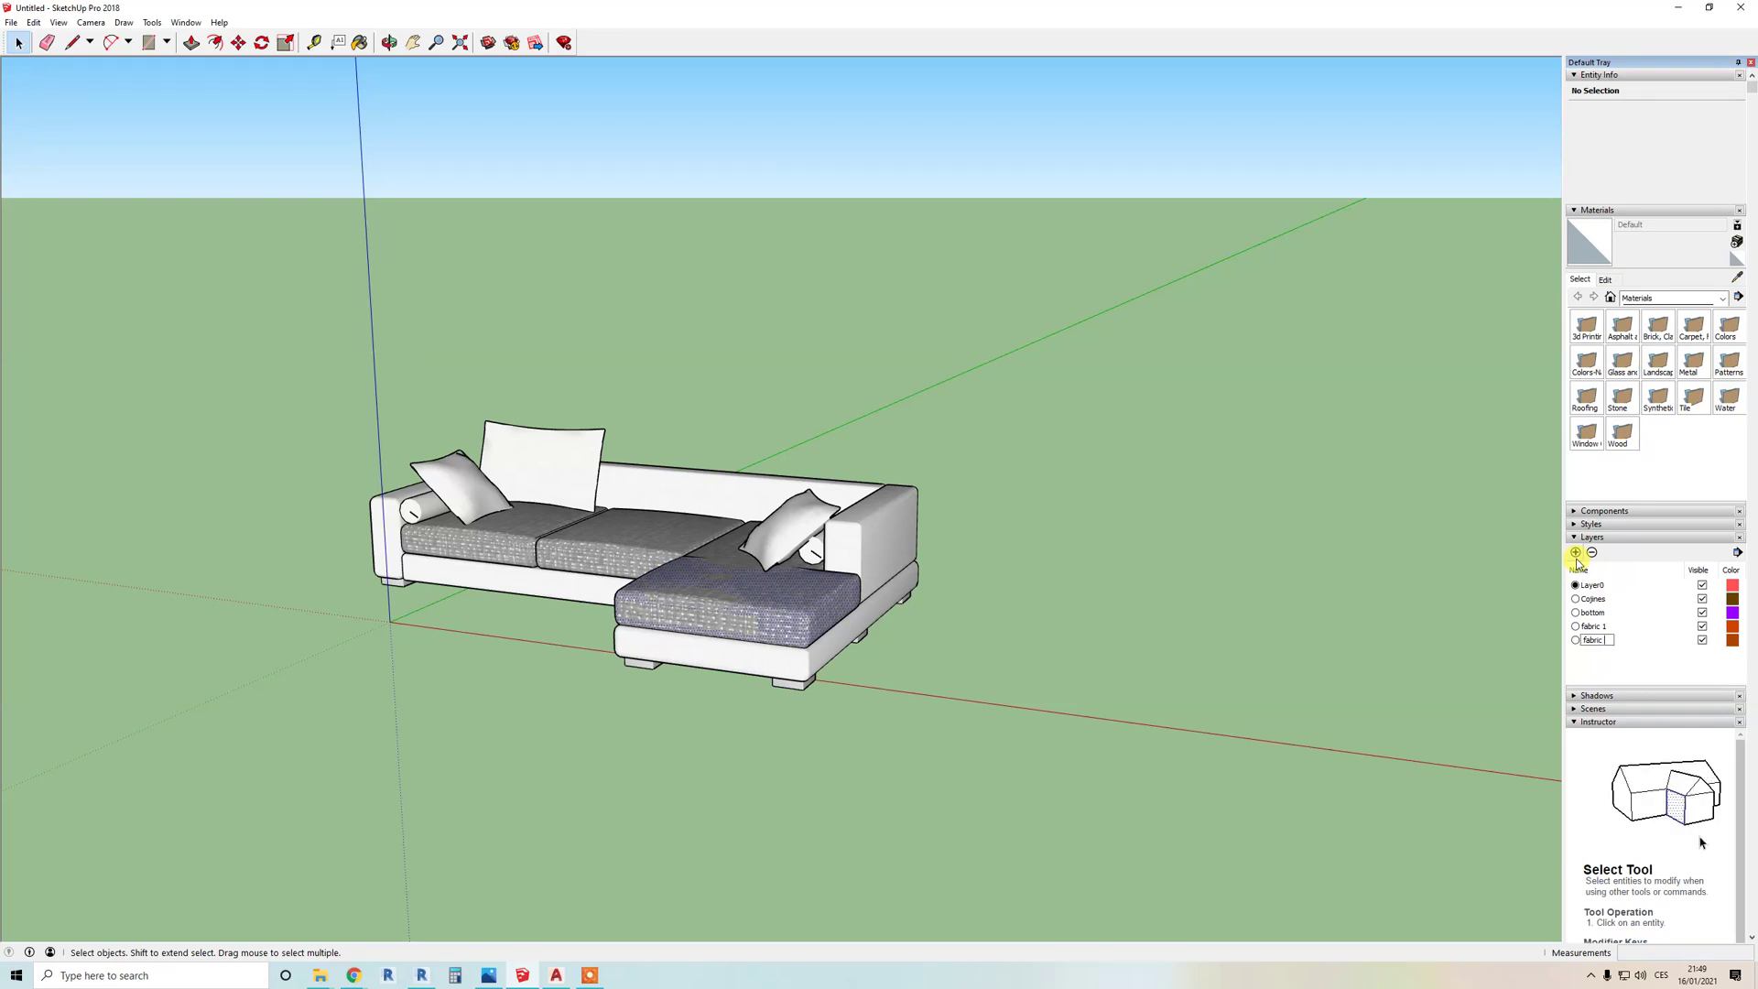
type(" 2")
key("Return")
Step: Select all faces sharing the sofa feet's material, assign them to the "bottom" layer and hide that layer
scroll(595, 675, "up", 5)
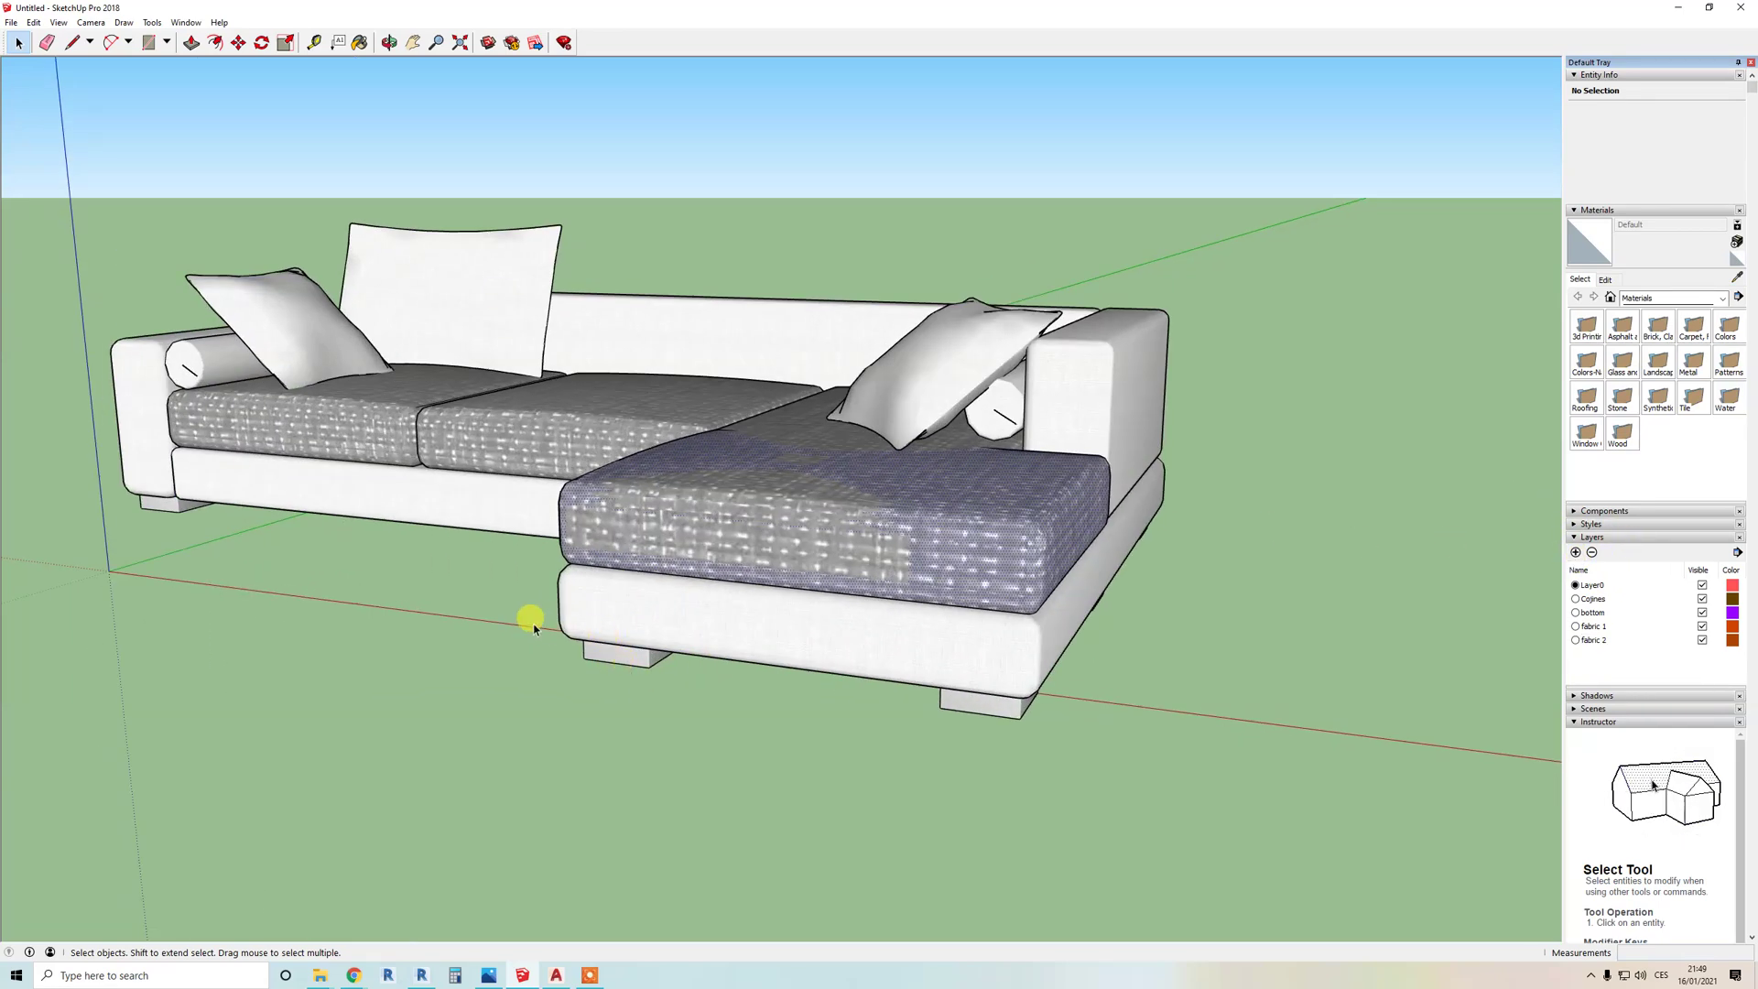
left_click(641, 661)
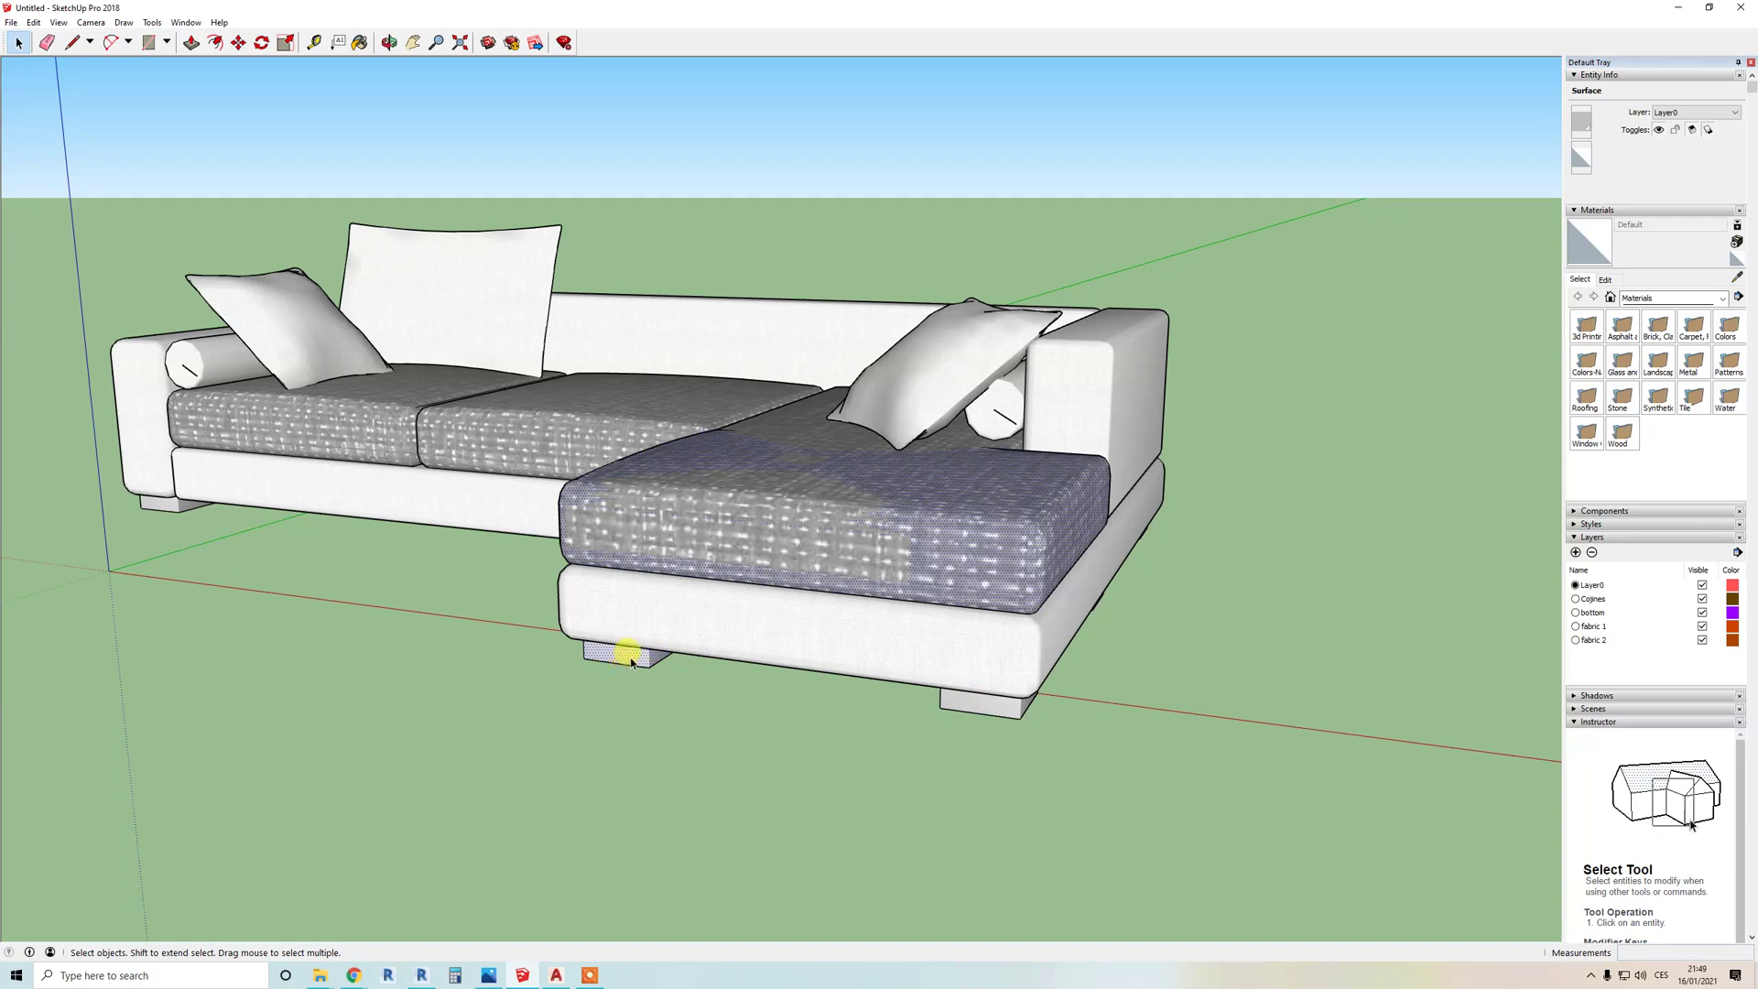
right_click(632, 654)
mouse_move(677, 713)
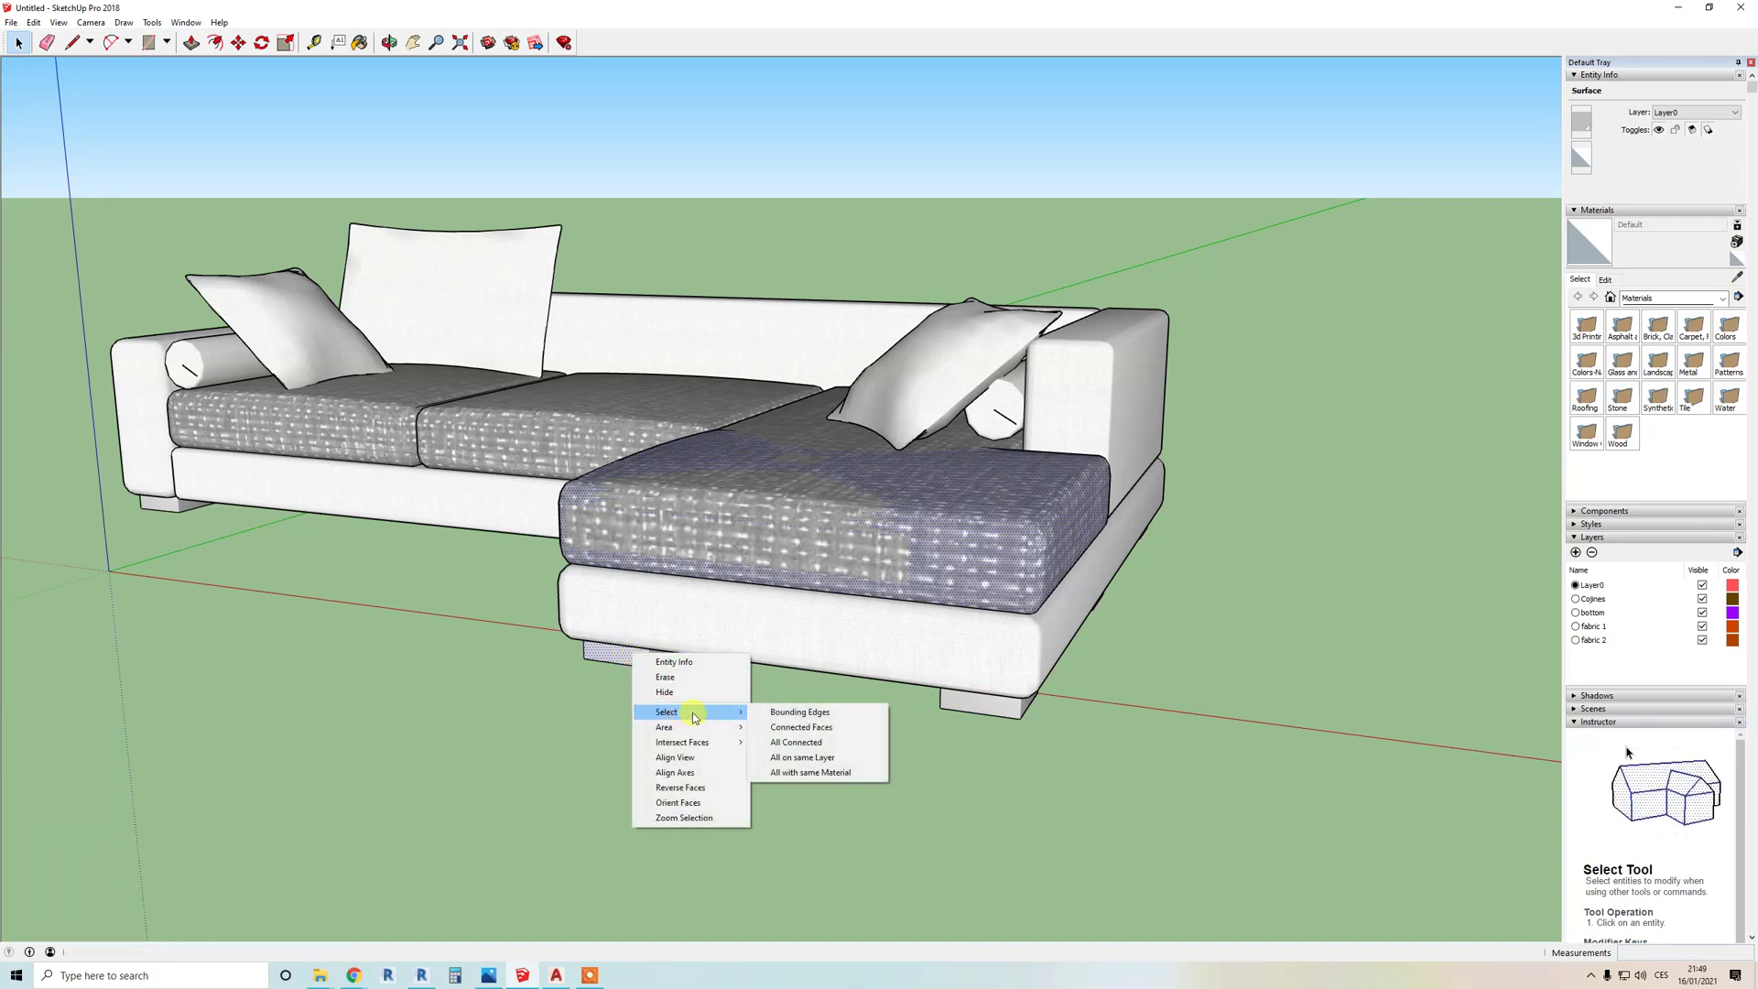
left_click(806, 764)
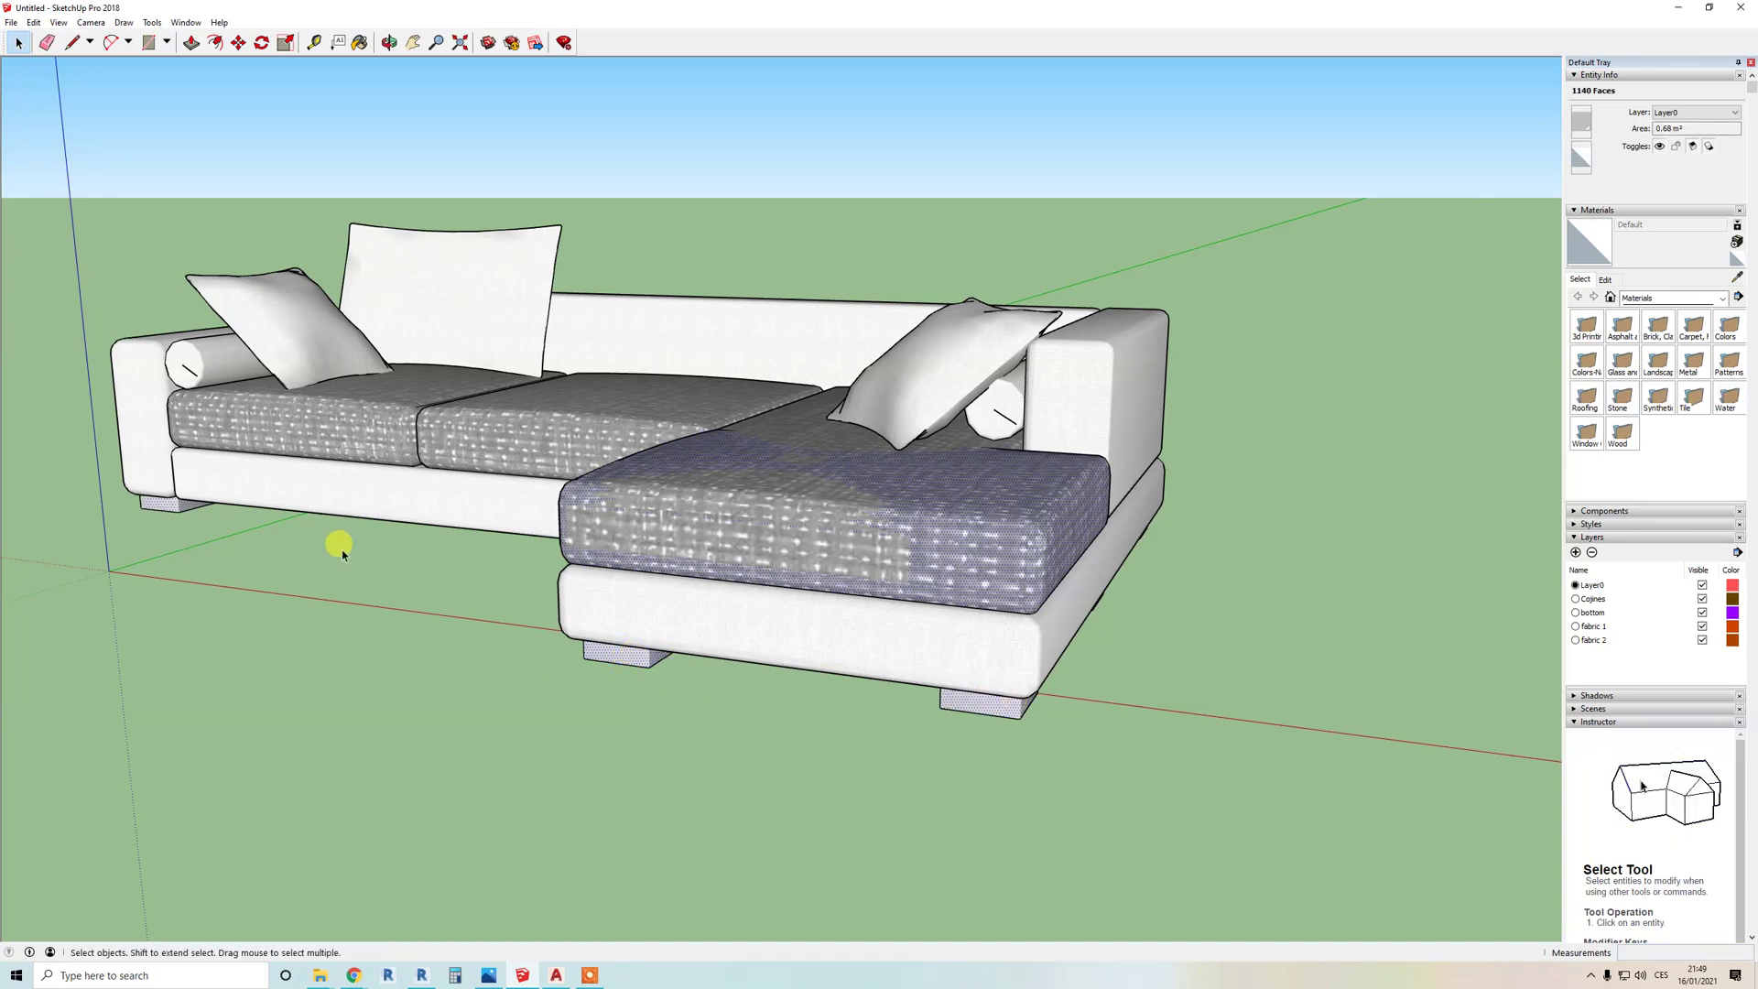
scroll(883, 527, "down", 3)
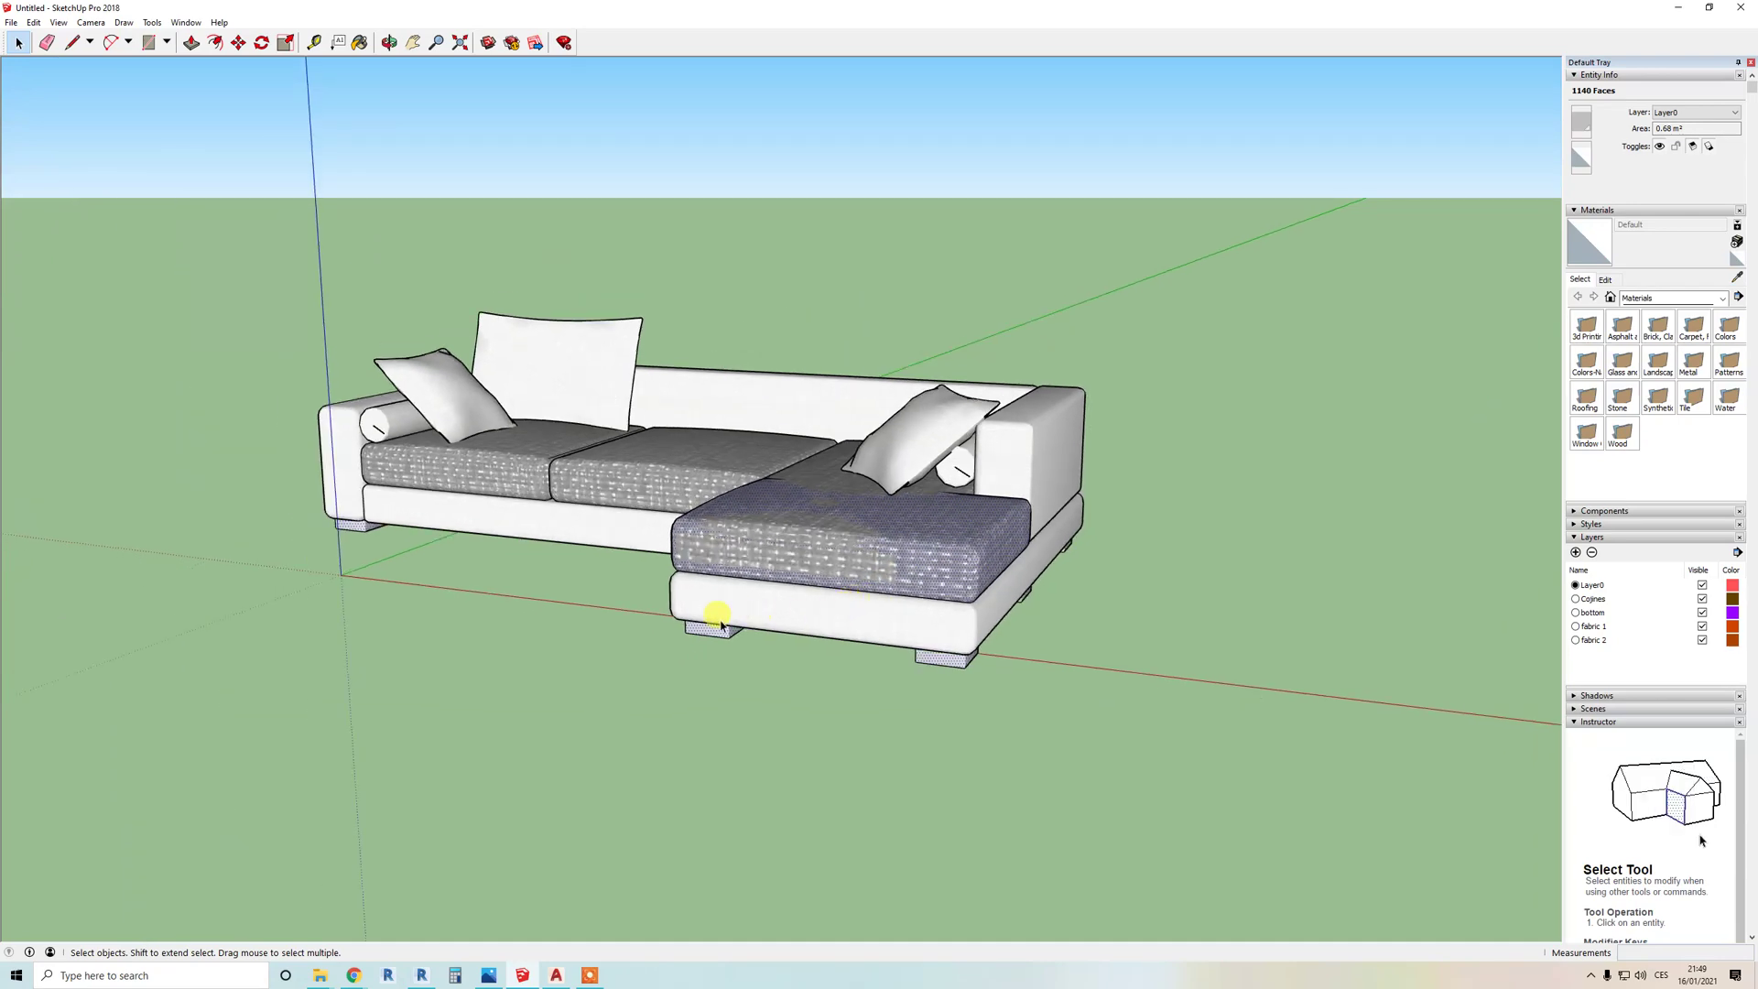
scroll(704, 631, "up", 1)
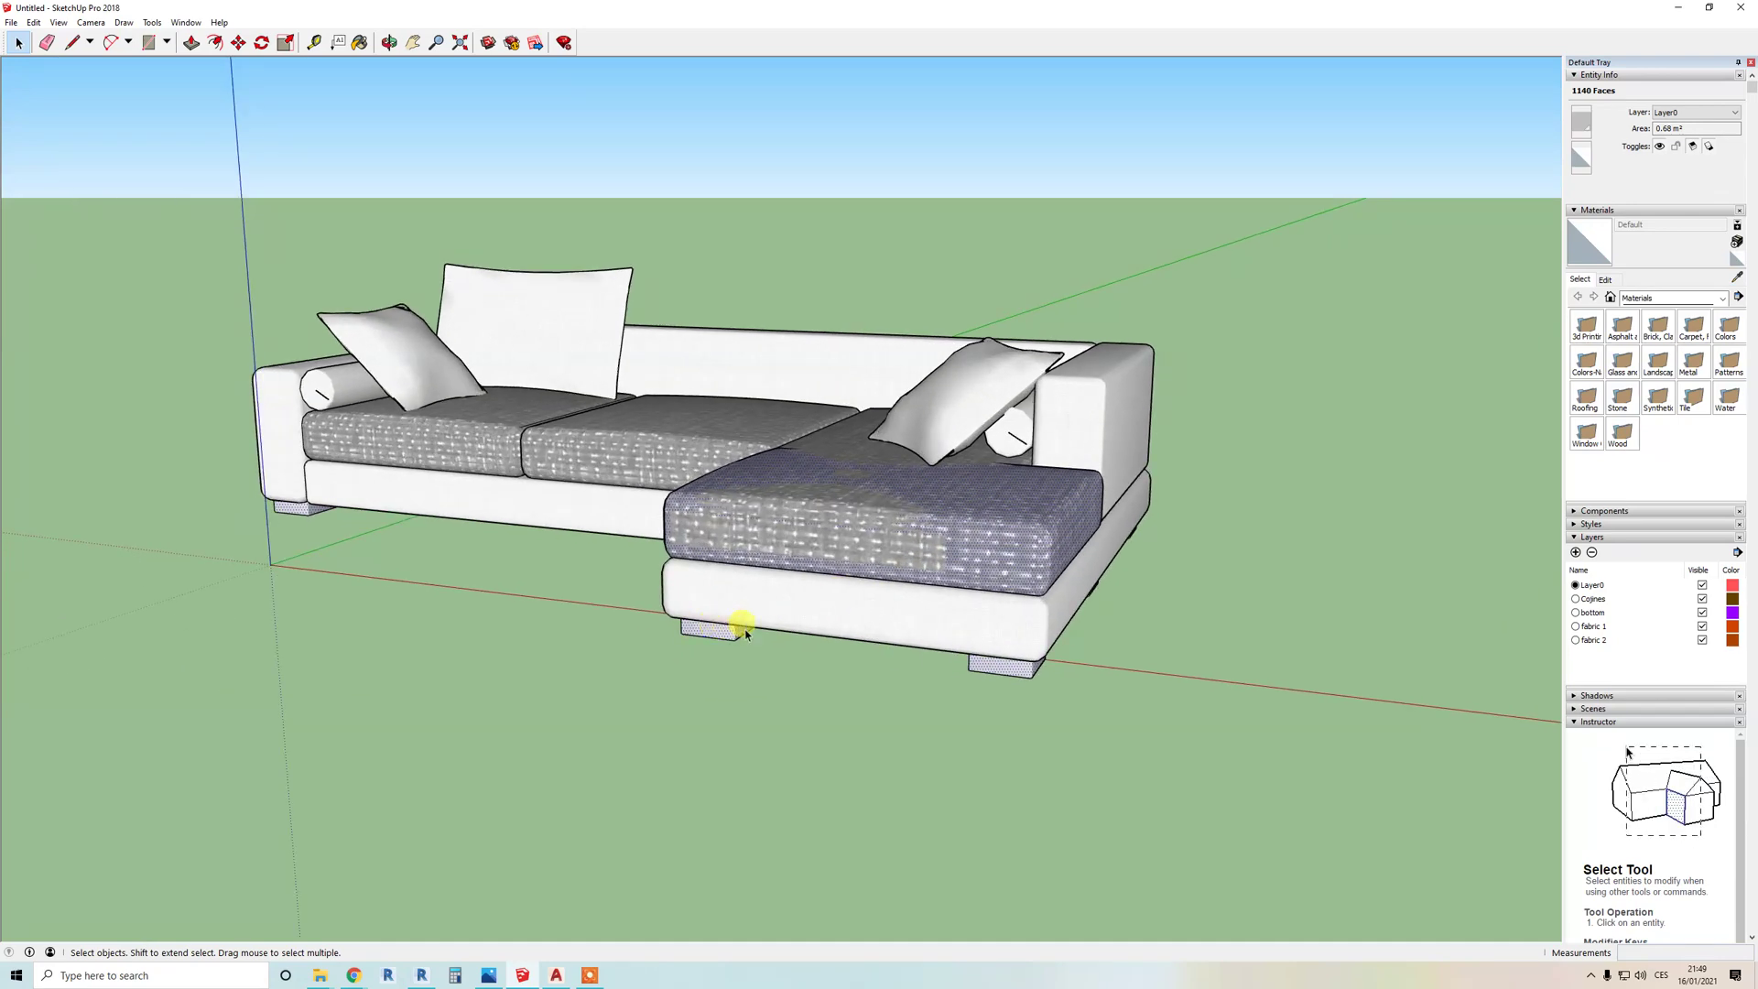
left_click(1685, 114)
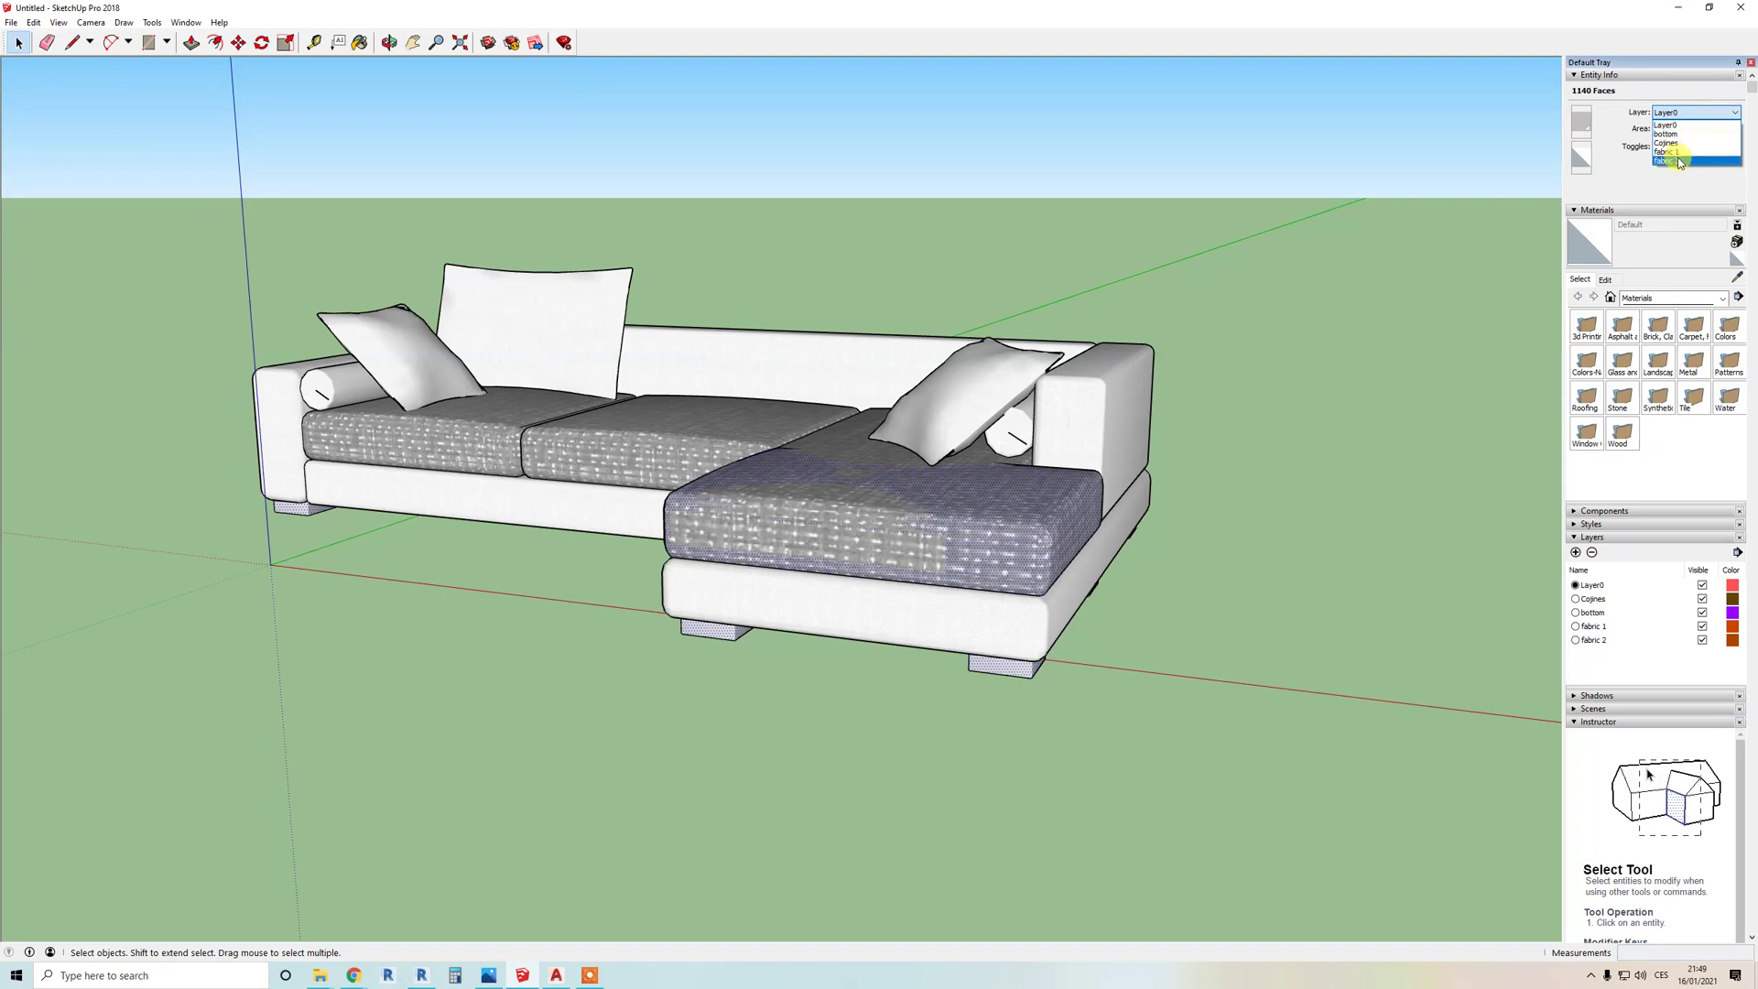
left_click(1666, 134)
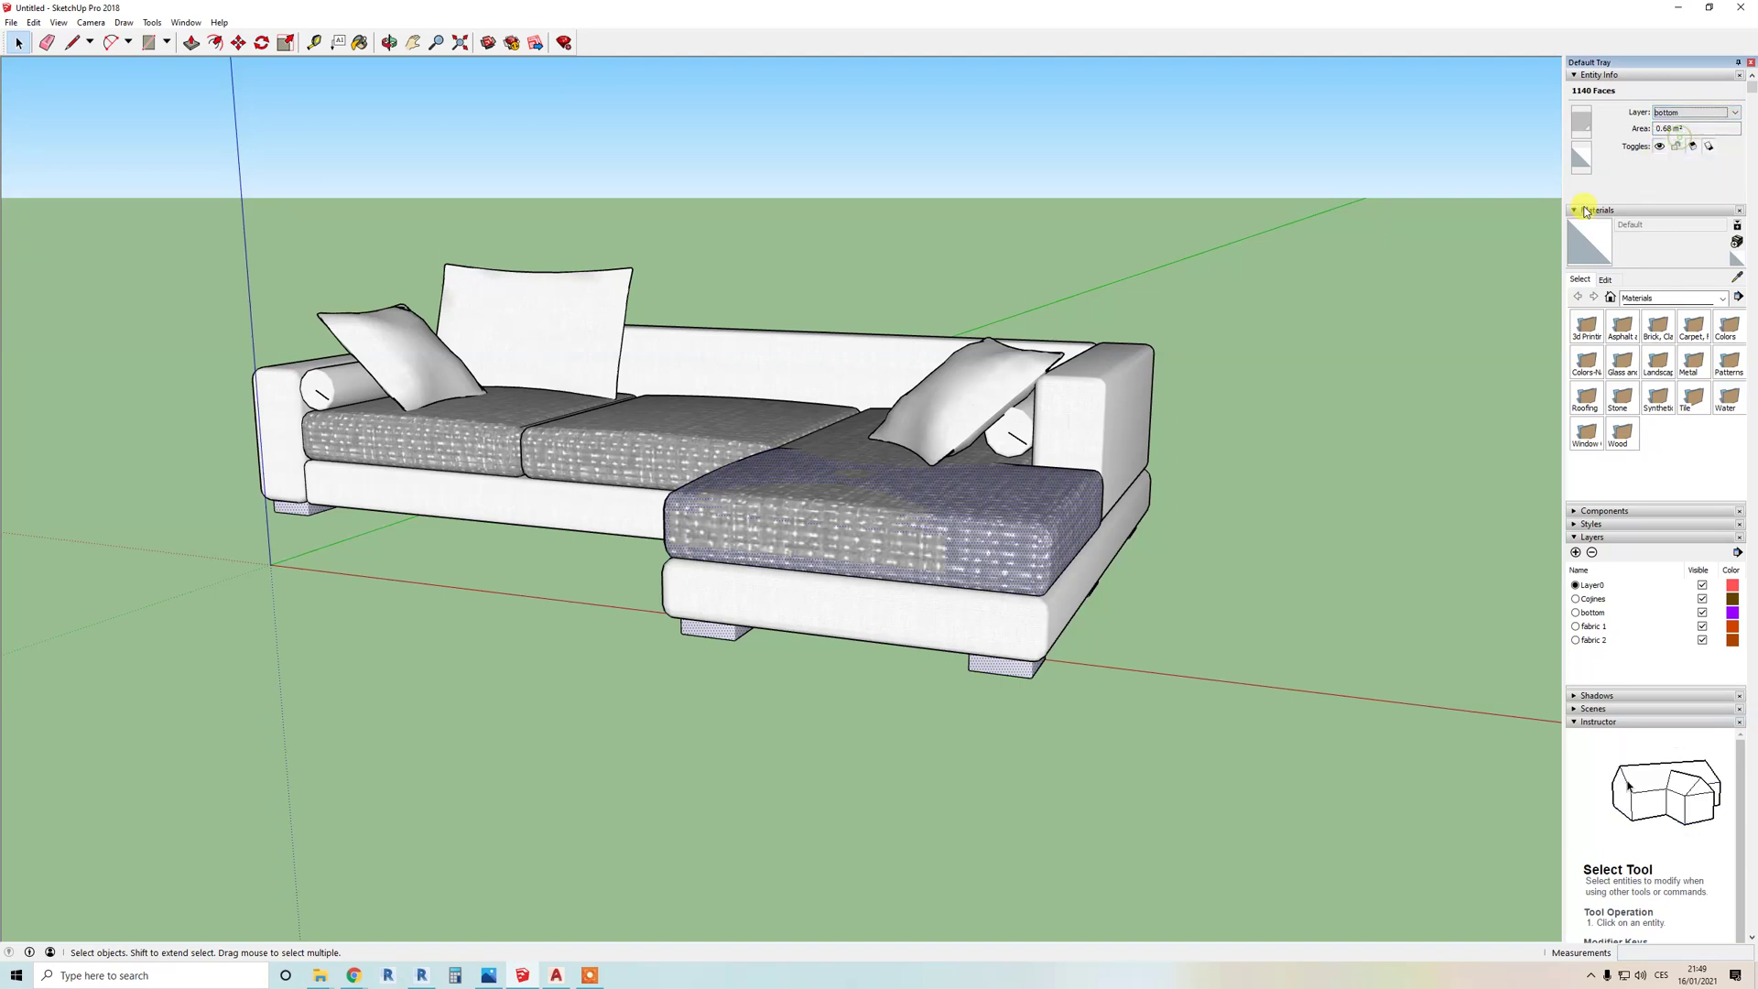
left_click(1701, 613)
Step: Assign all faces with the chaise base's white material to the "fabric 1" layer and toggle that layer's visibility
key("o")
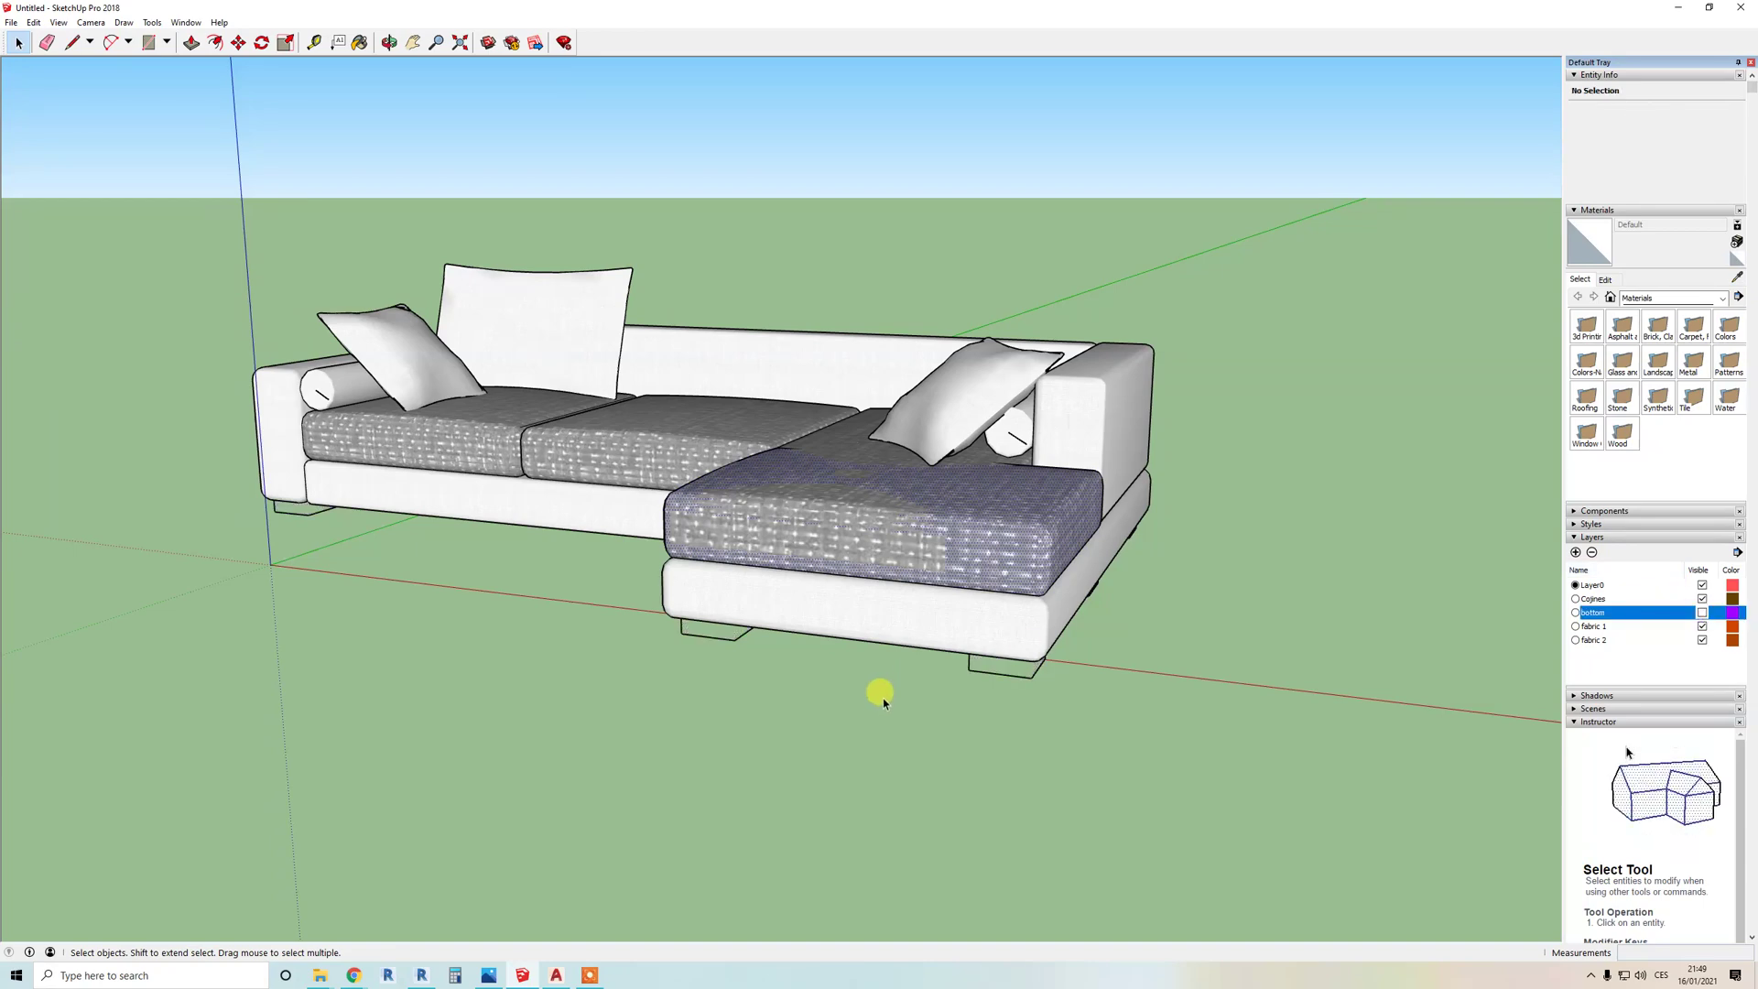
left_click_drag(863, 666, 969, 723)
key("space")
left_click(867, 625)
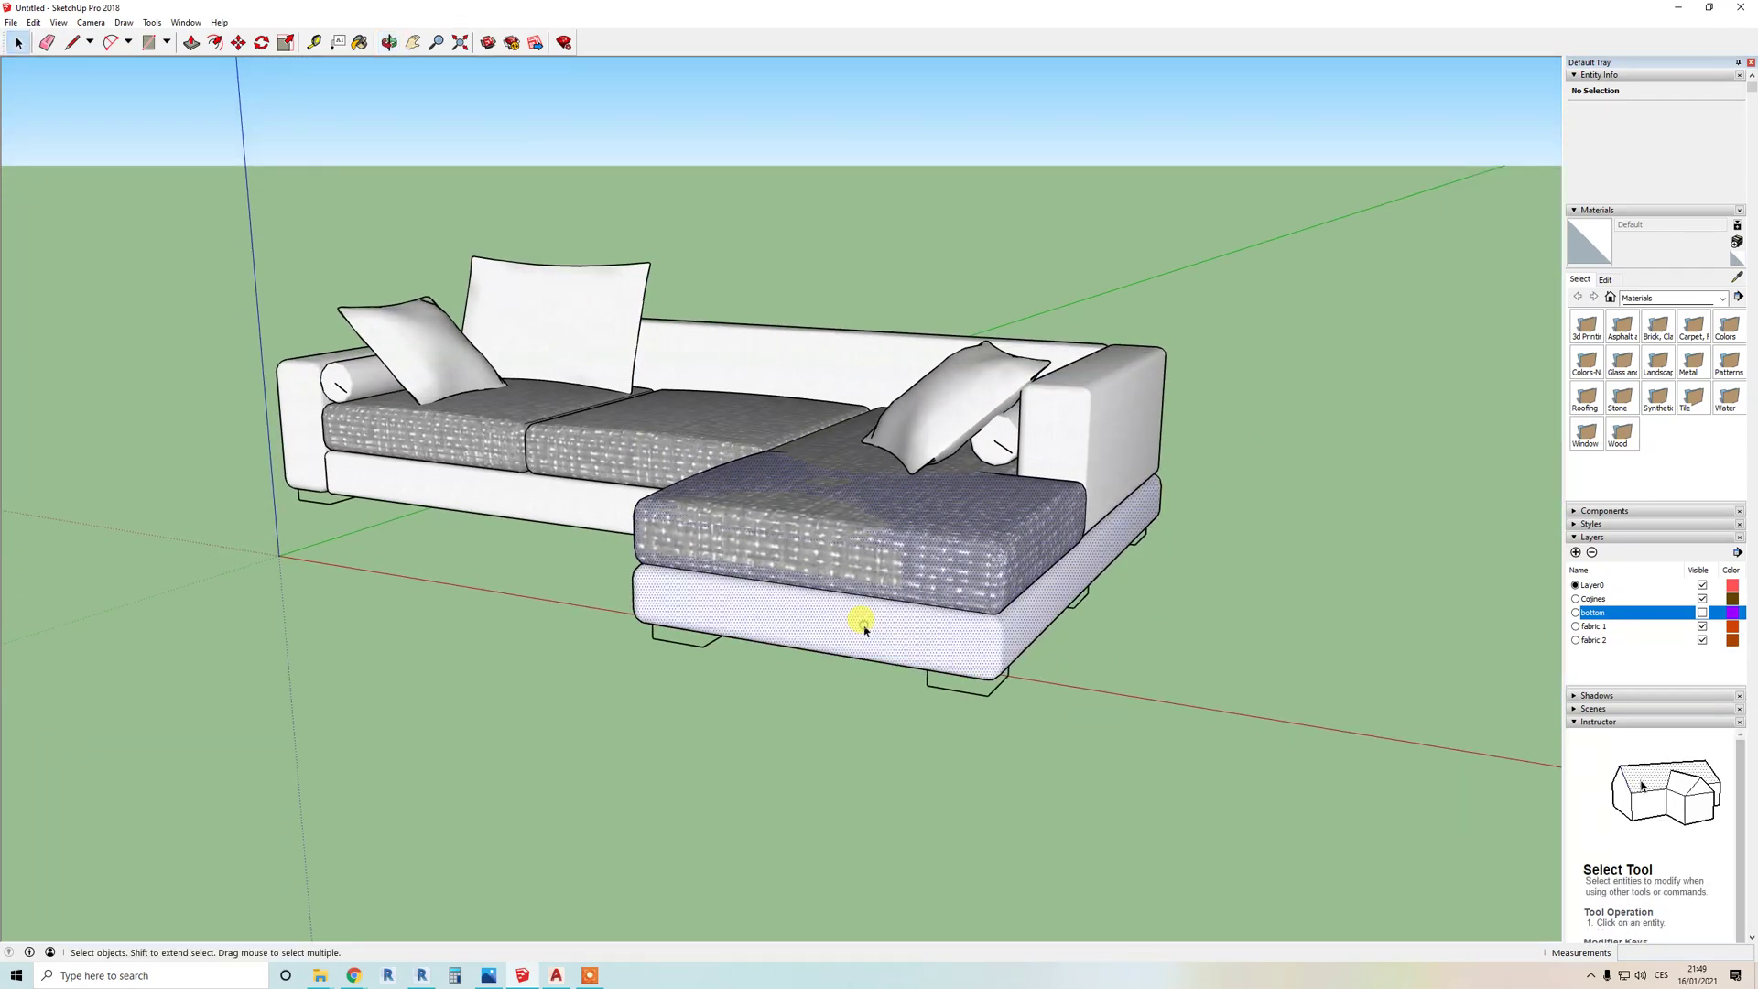
right_click(855, 622)
mouse_move(915, 681)
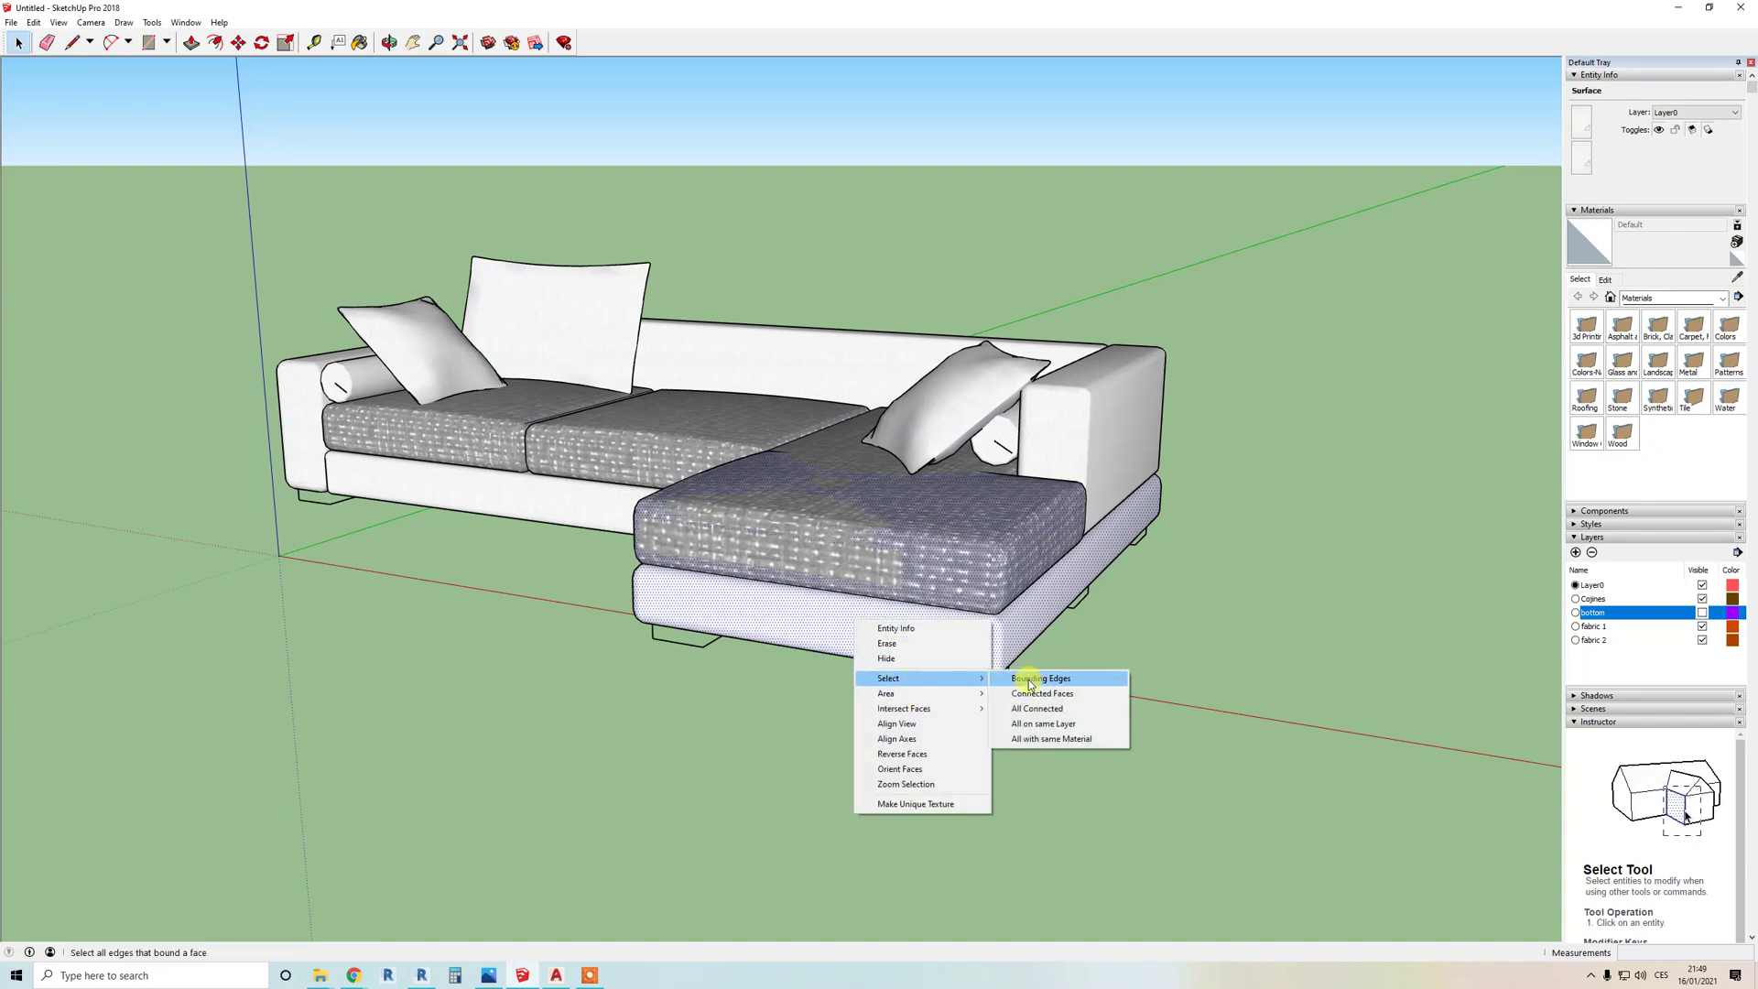
left_click(1062, 730)
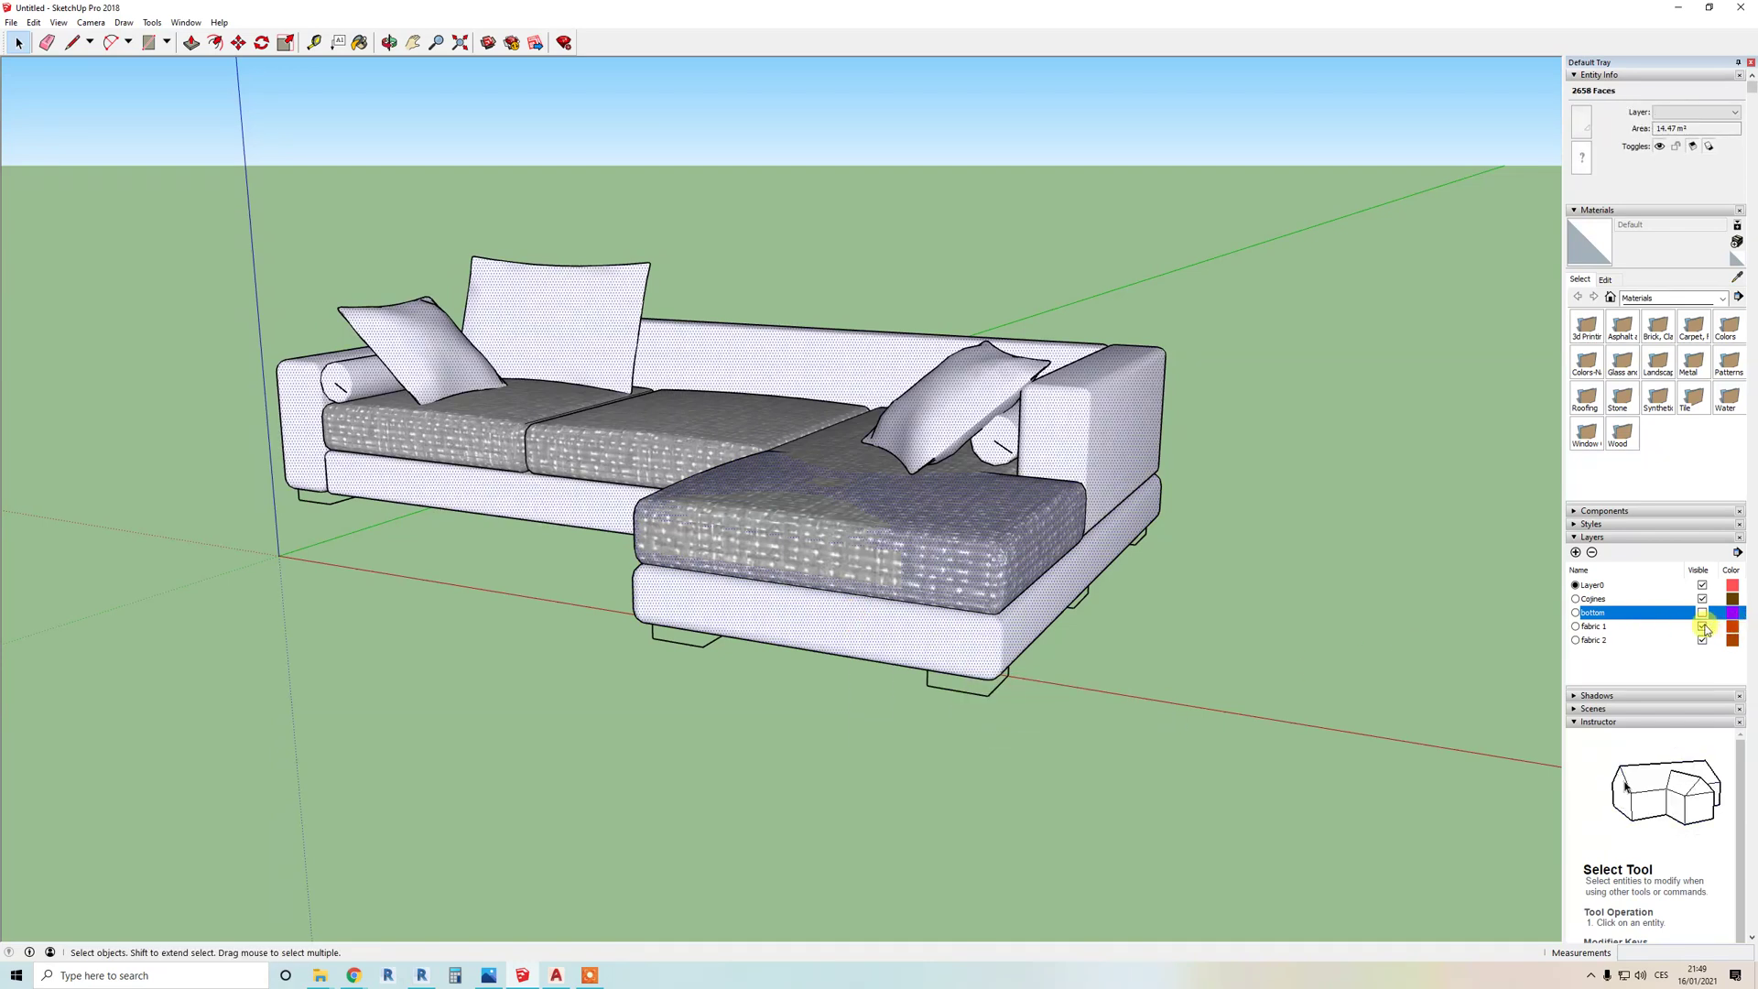
left_click(1679, 112)
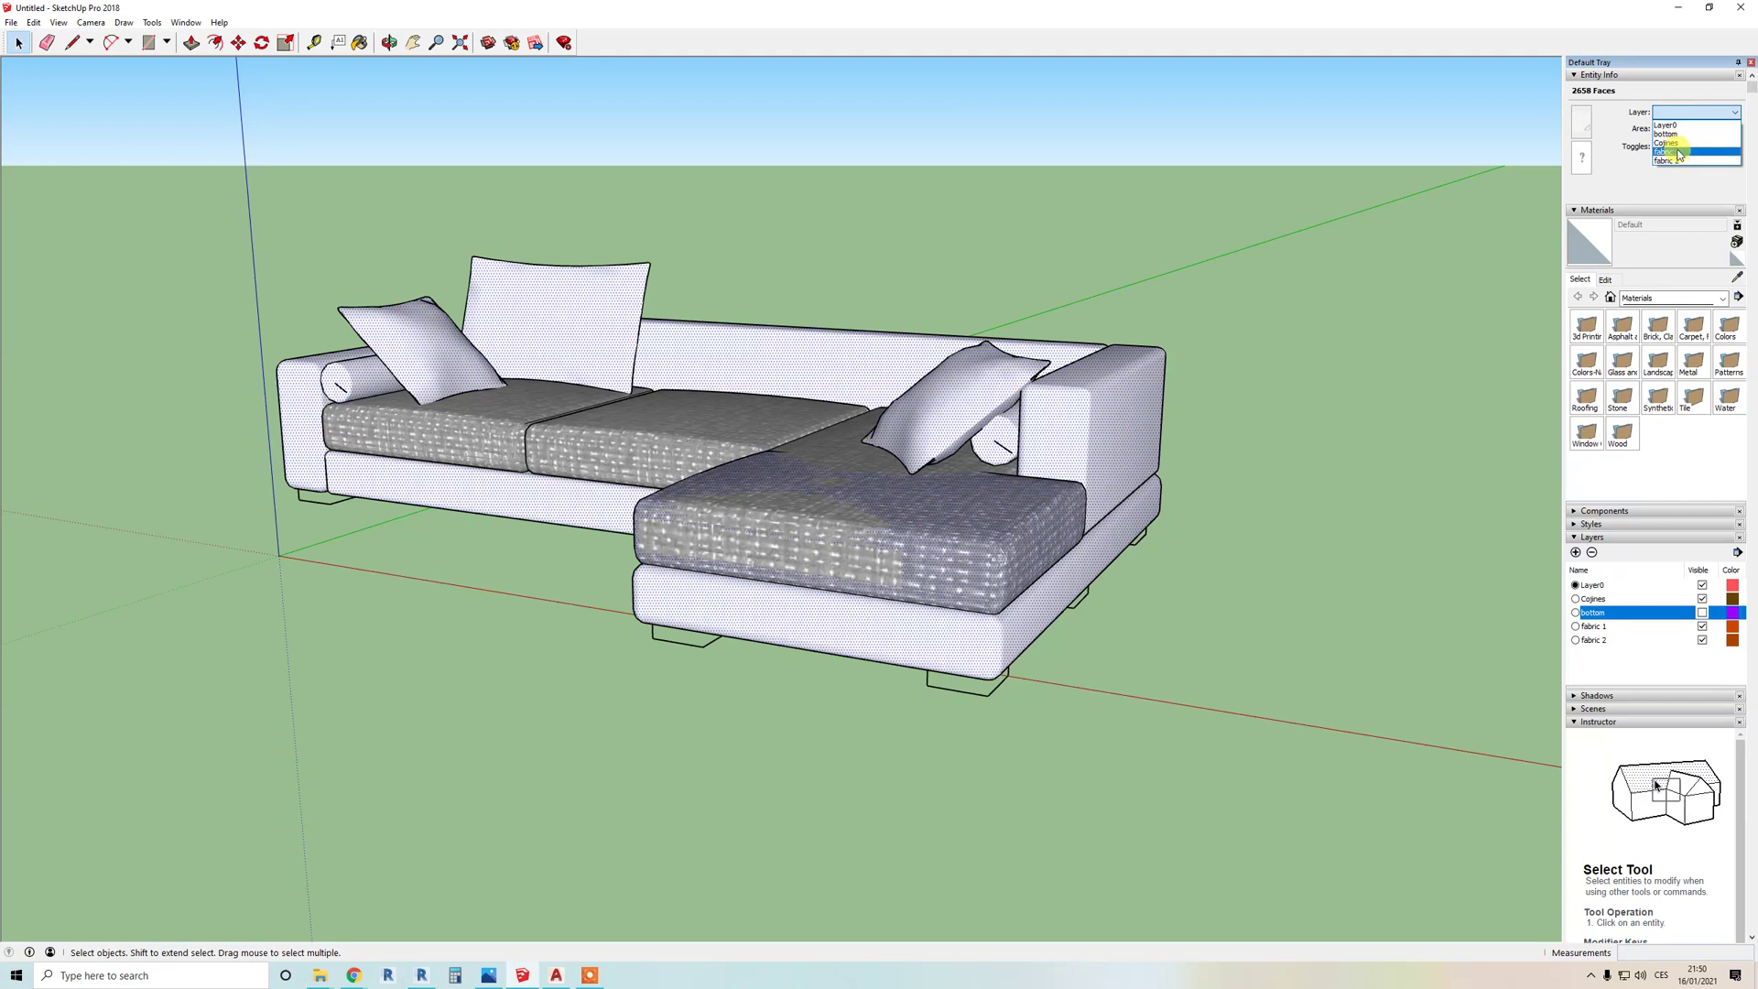
left_click(1684, 154)
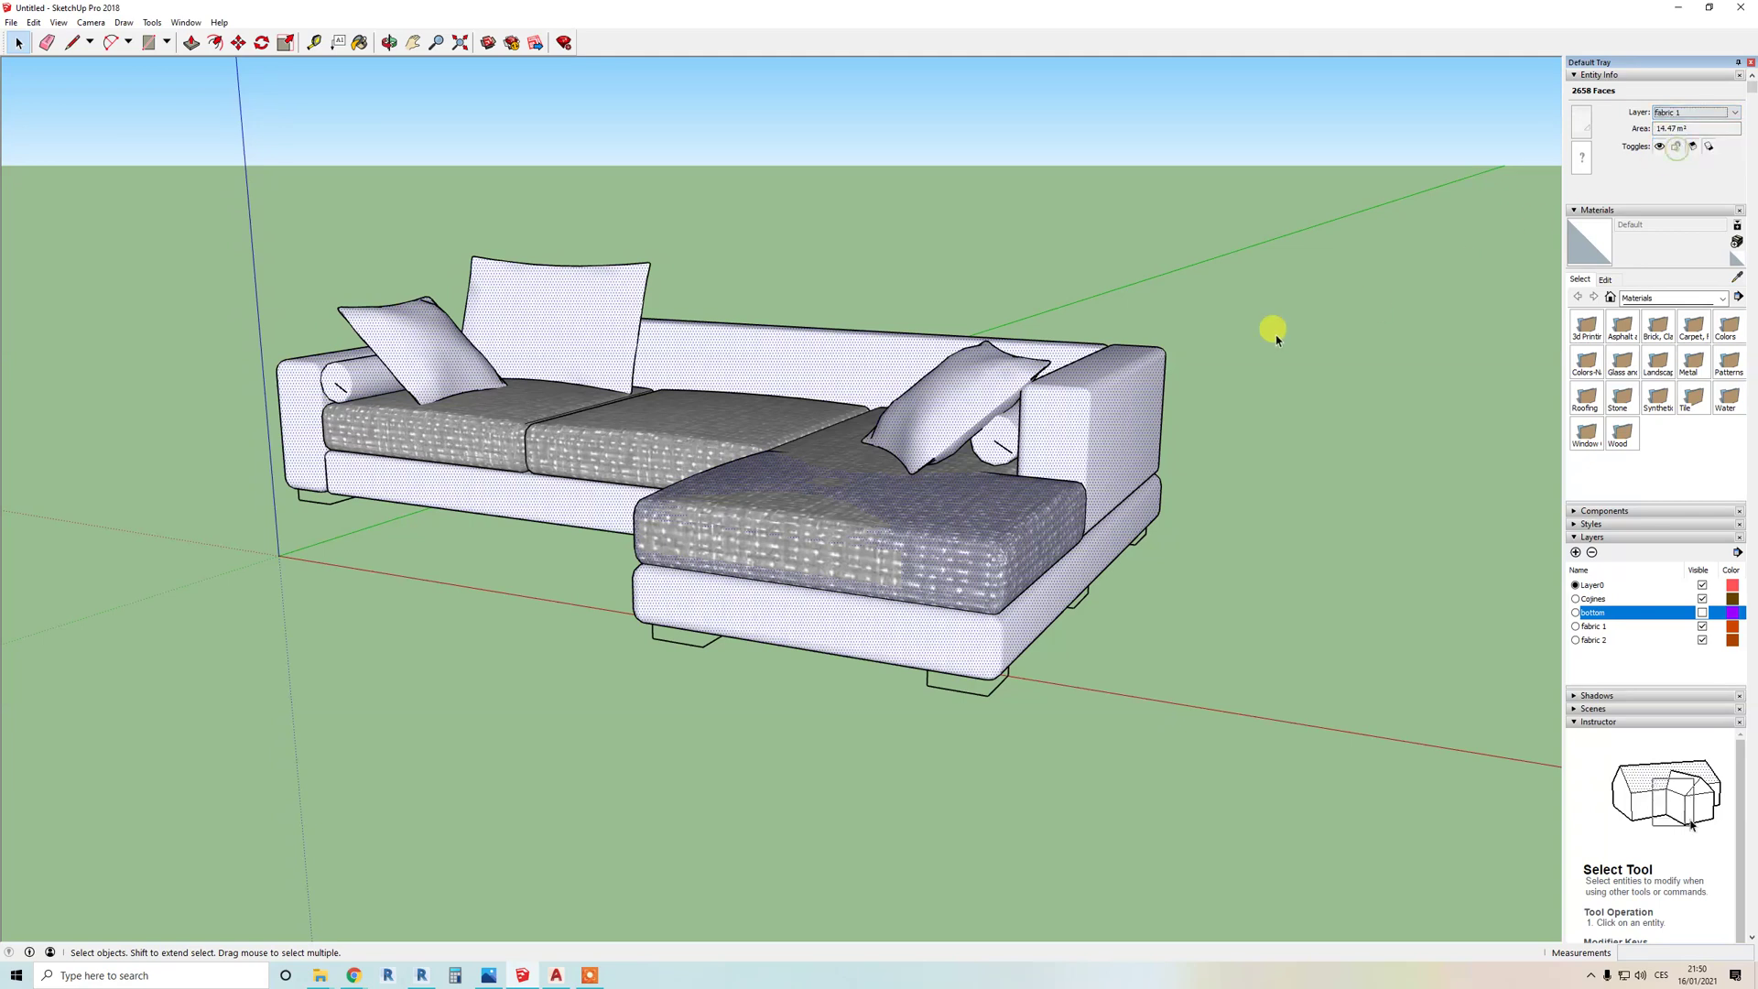
left_click(1701, 626)
left_click(1701, 626)
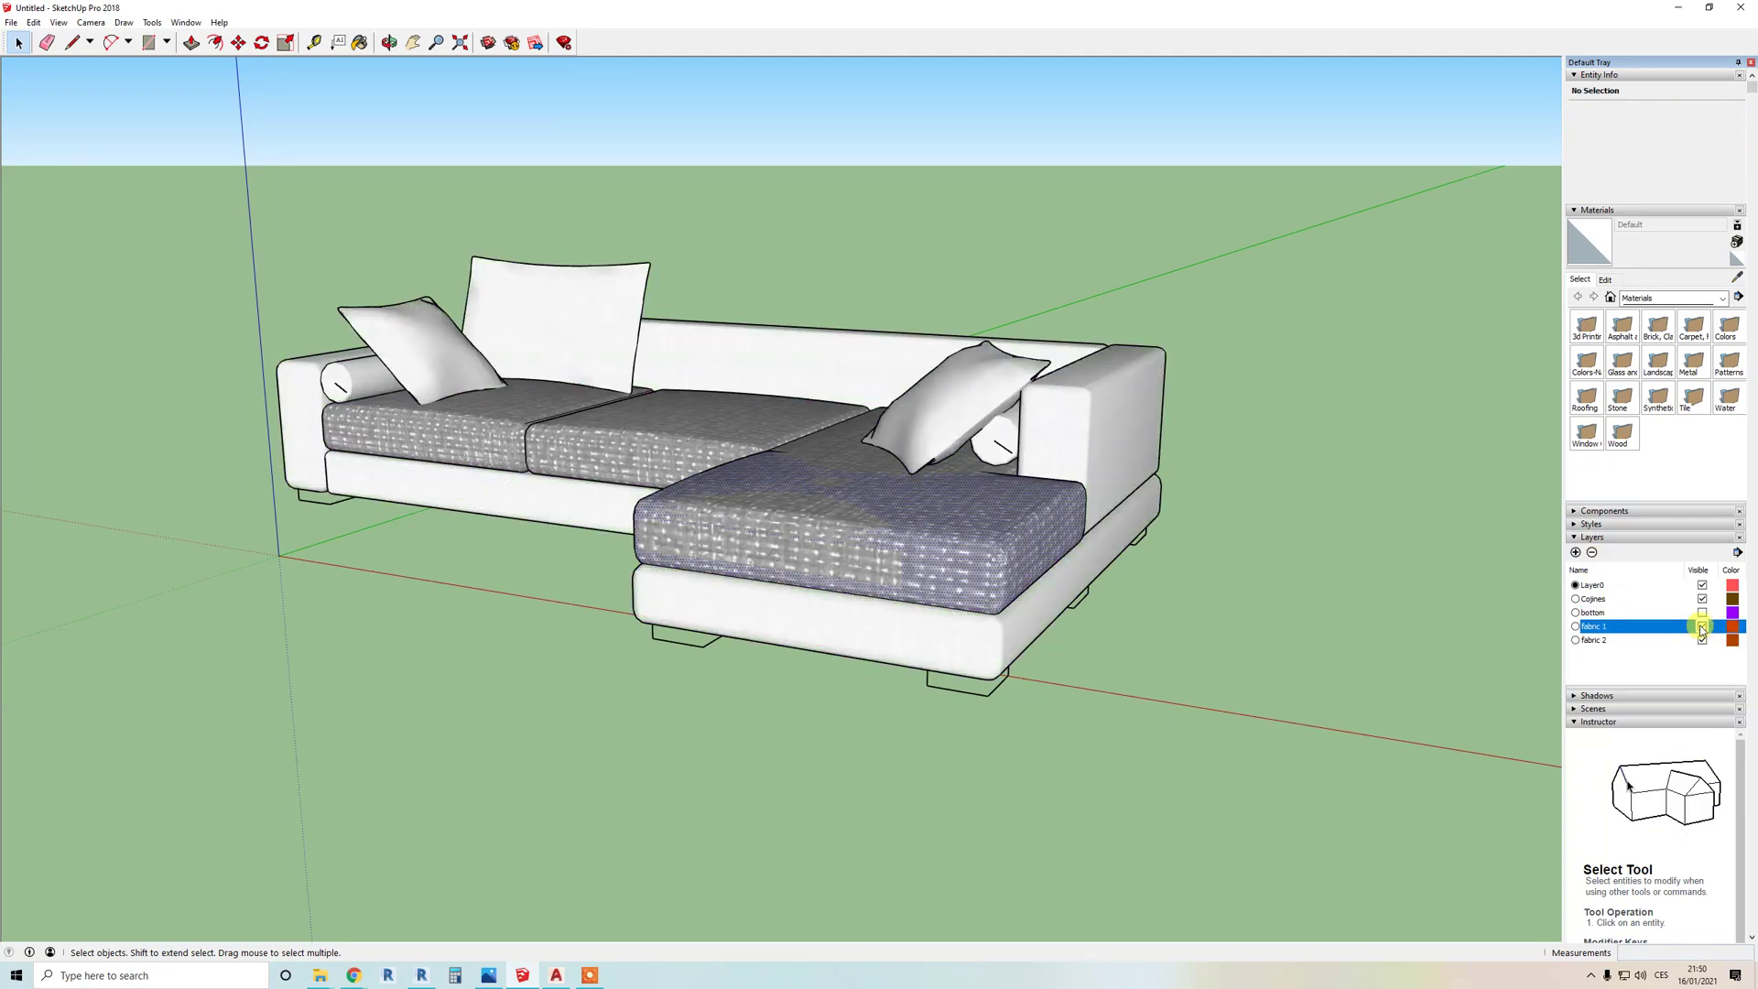
Step: Select all faces with the grey seat cushion material and assign them to the "fabric 2" layer
right_click(749, 523)
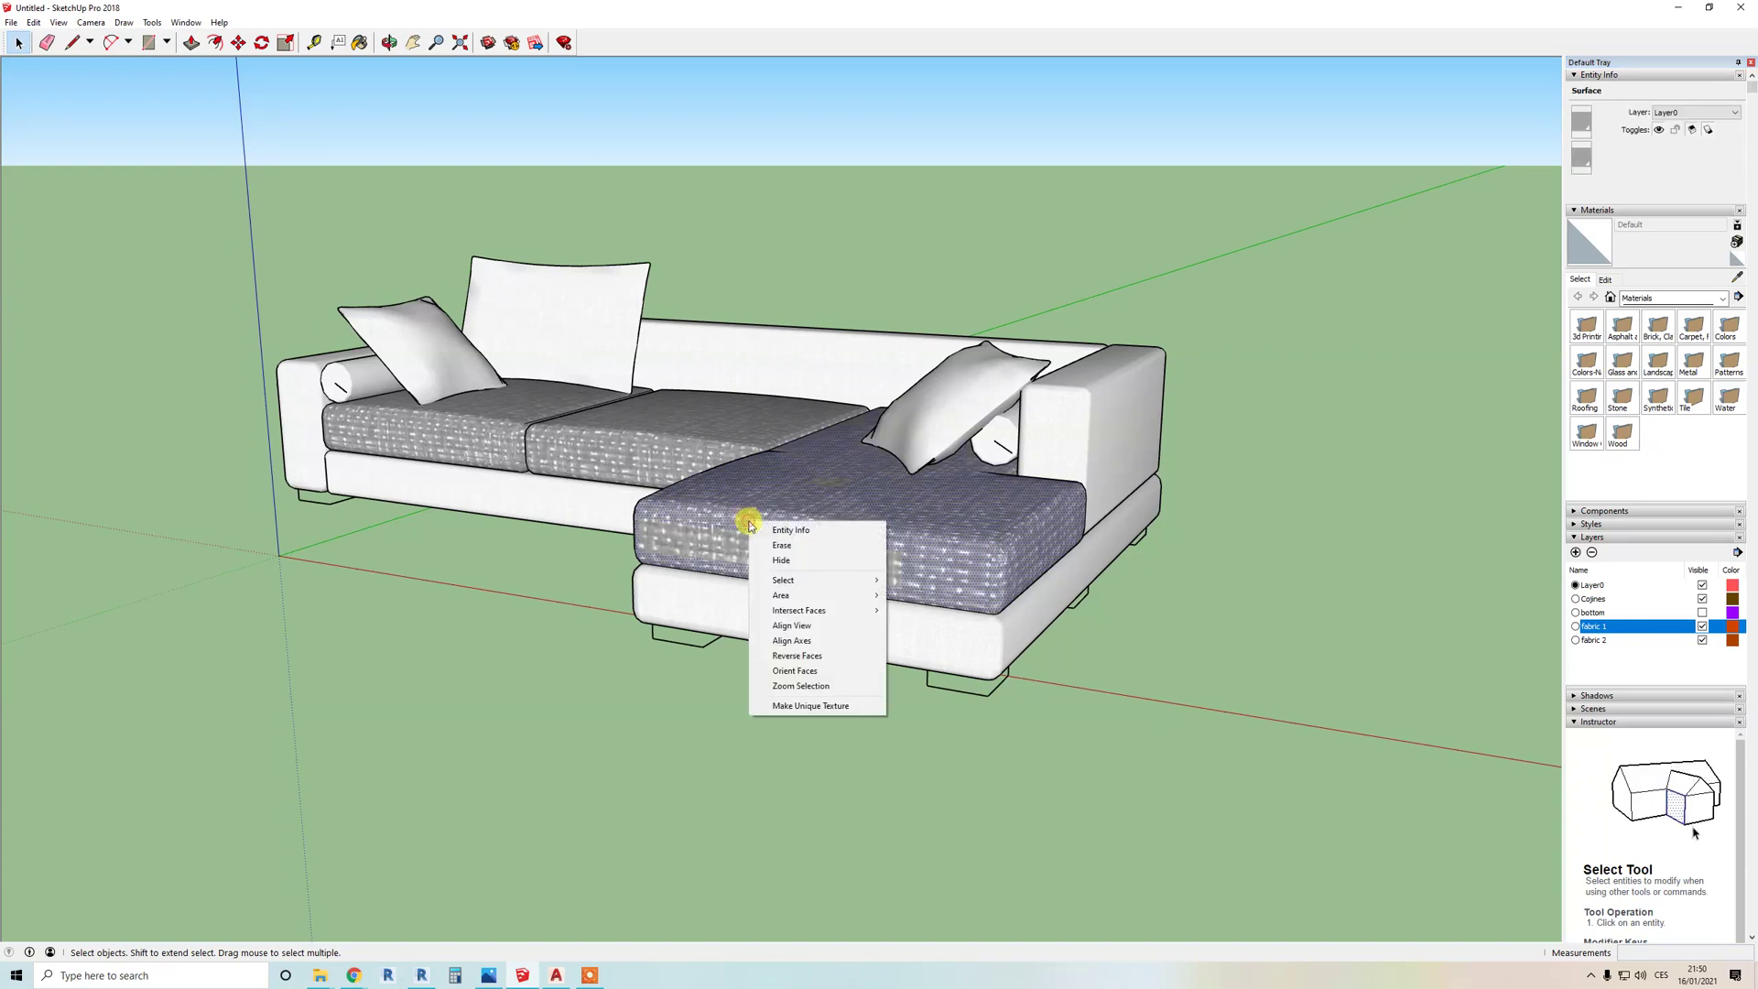
mouse_move(796, 584)
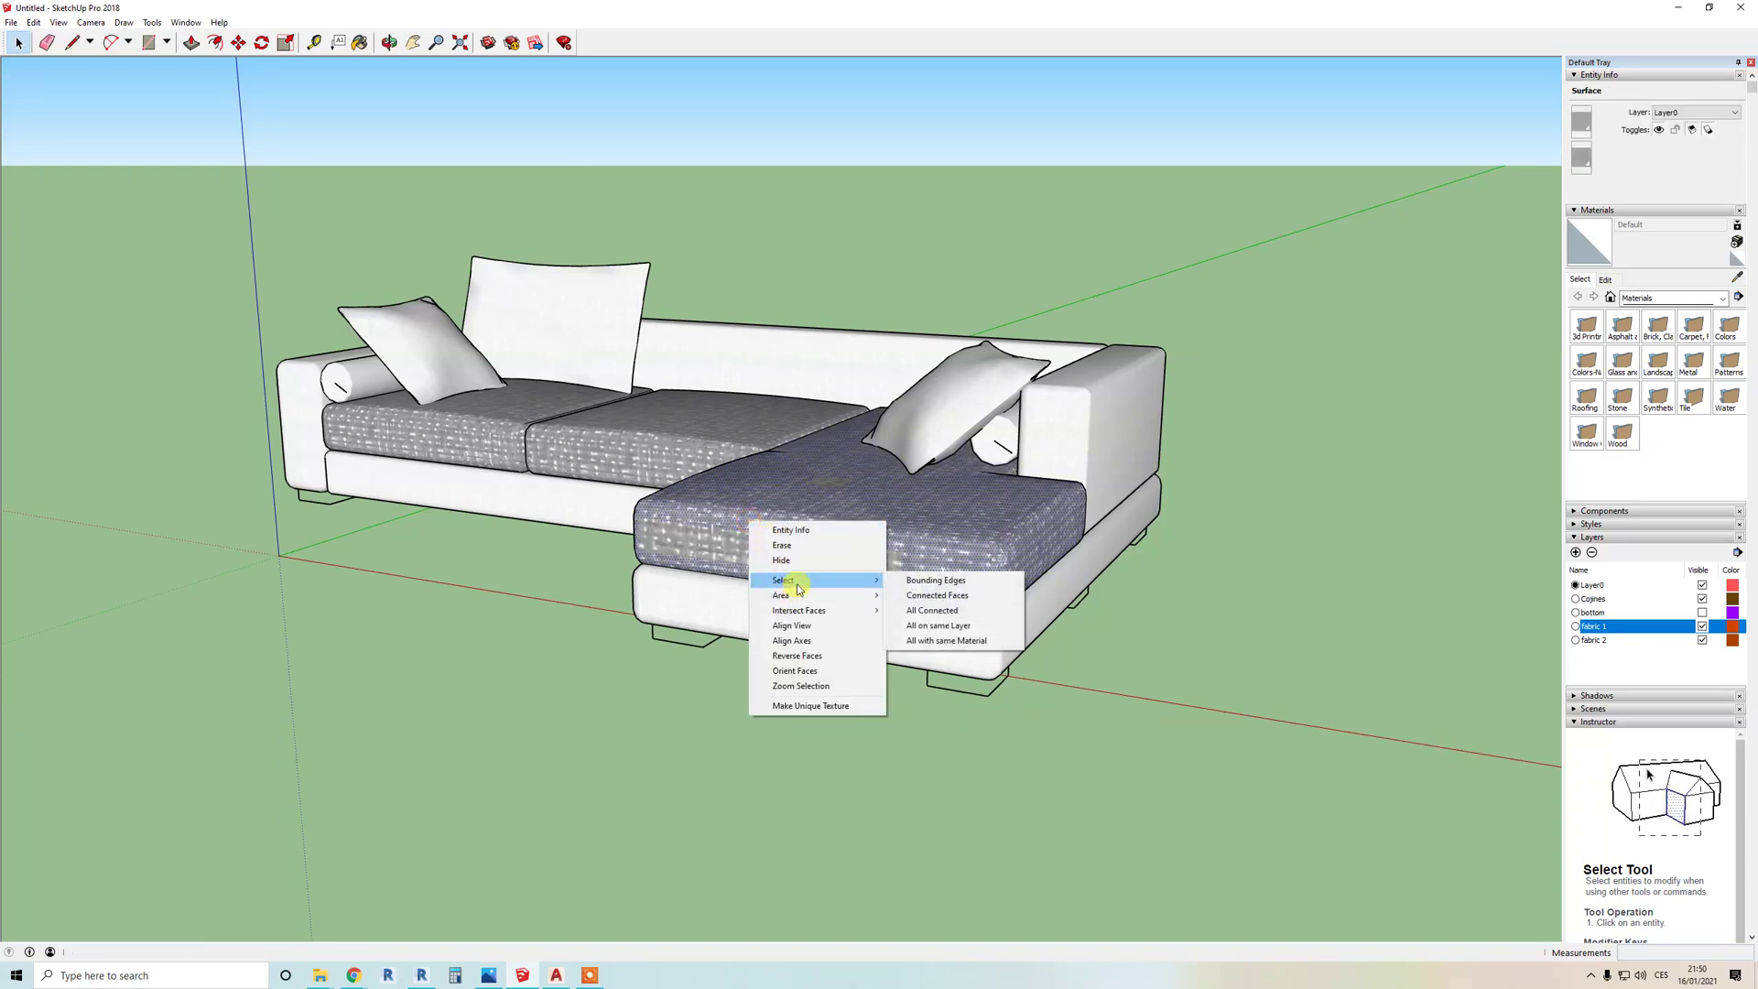
left_click(938, 641)
left_click(1694, 111)
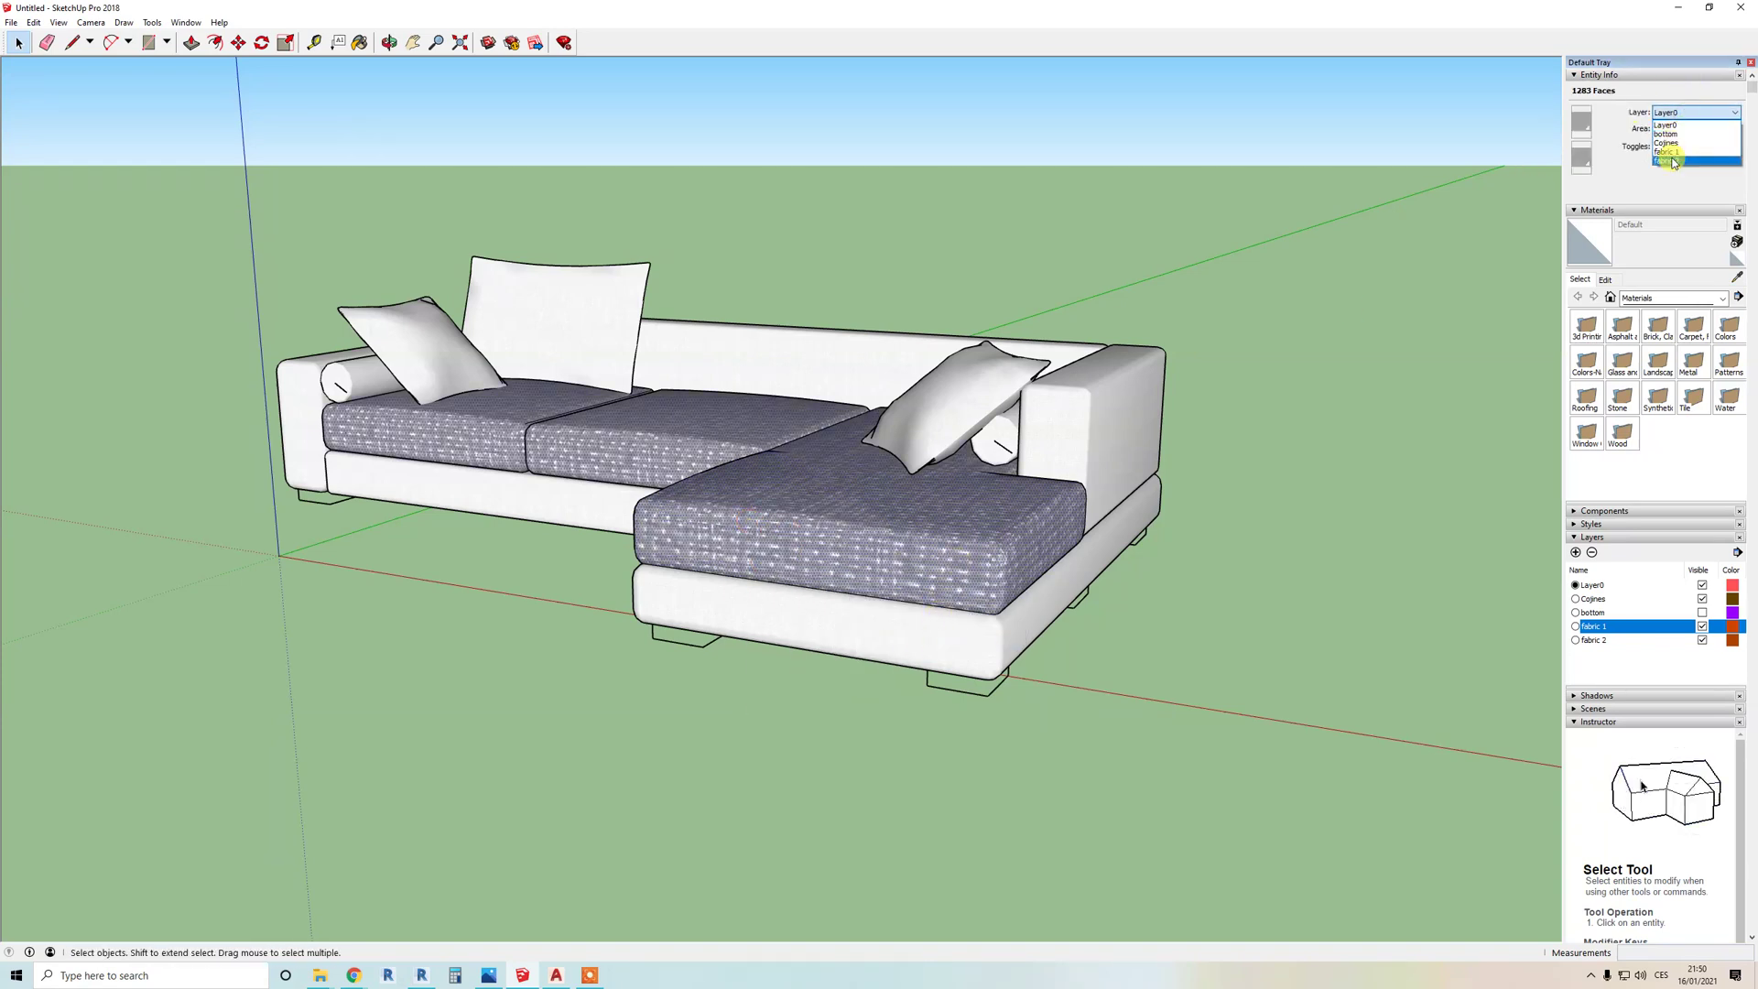
left_click(1671, 162)
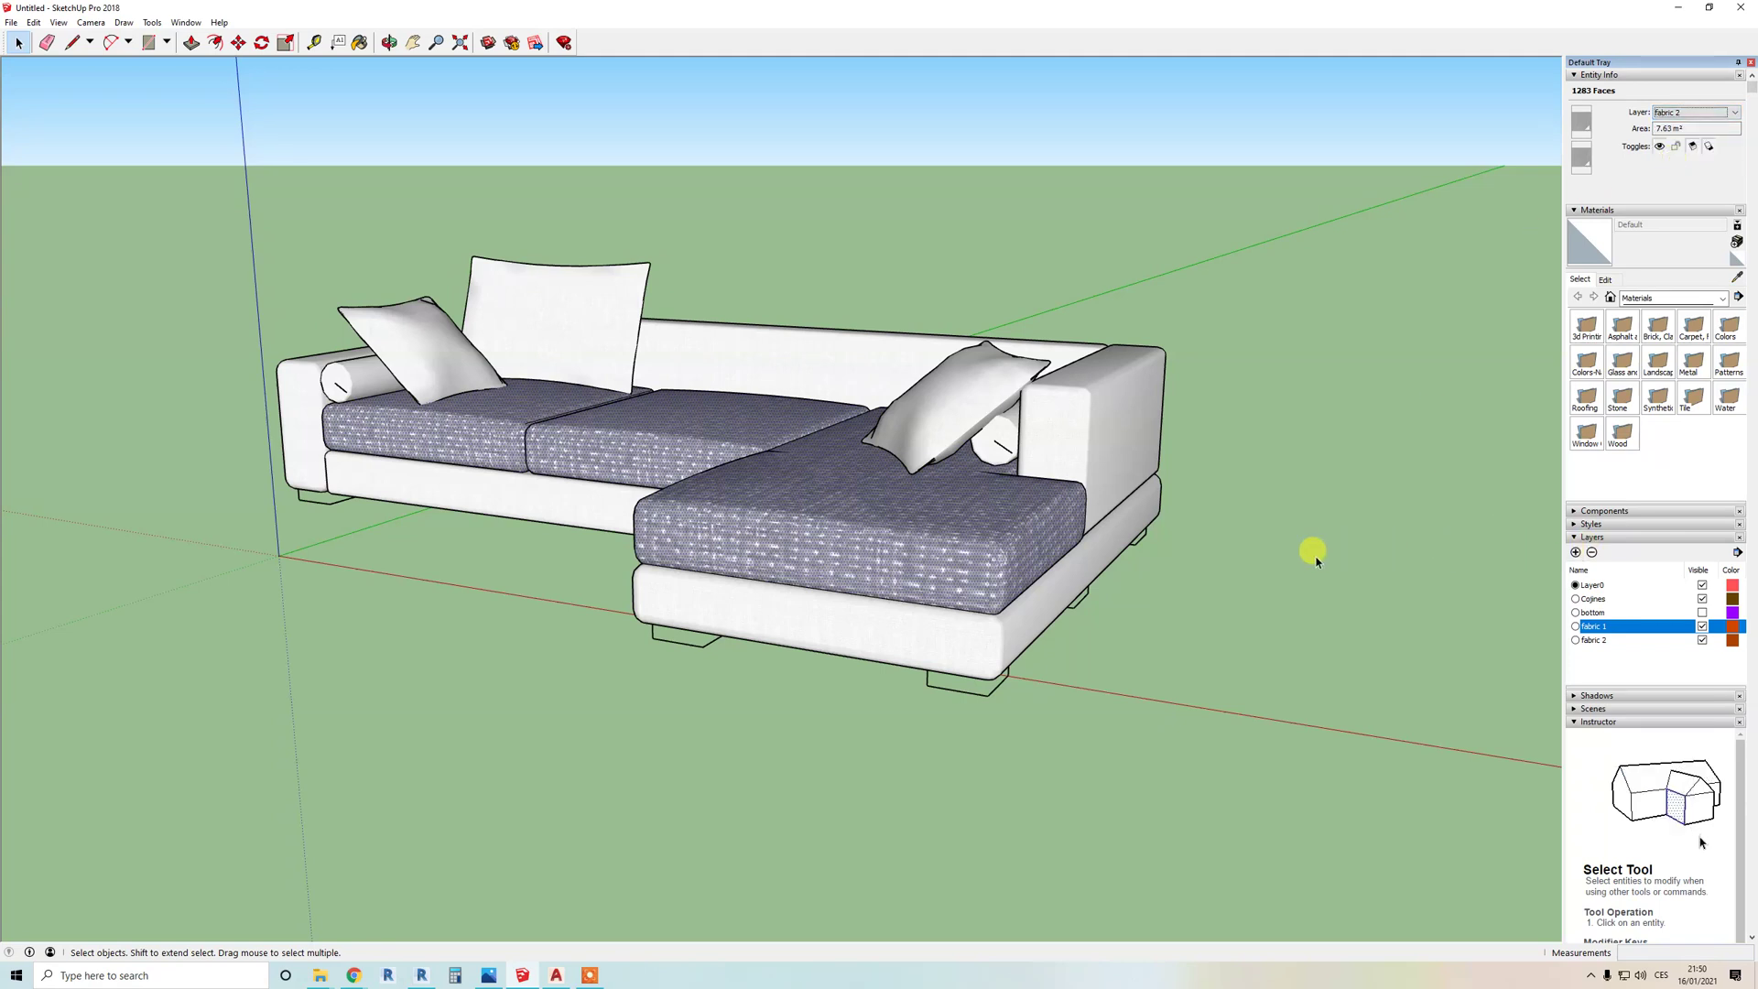
Step: Make "fabric 1" the current layer, delete the "Cojines" layer with its contents moved to the current layer, and show the "bottom" layer
left_click(935, 395)
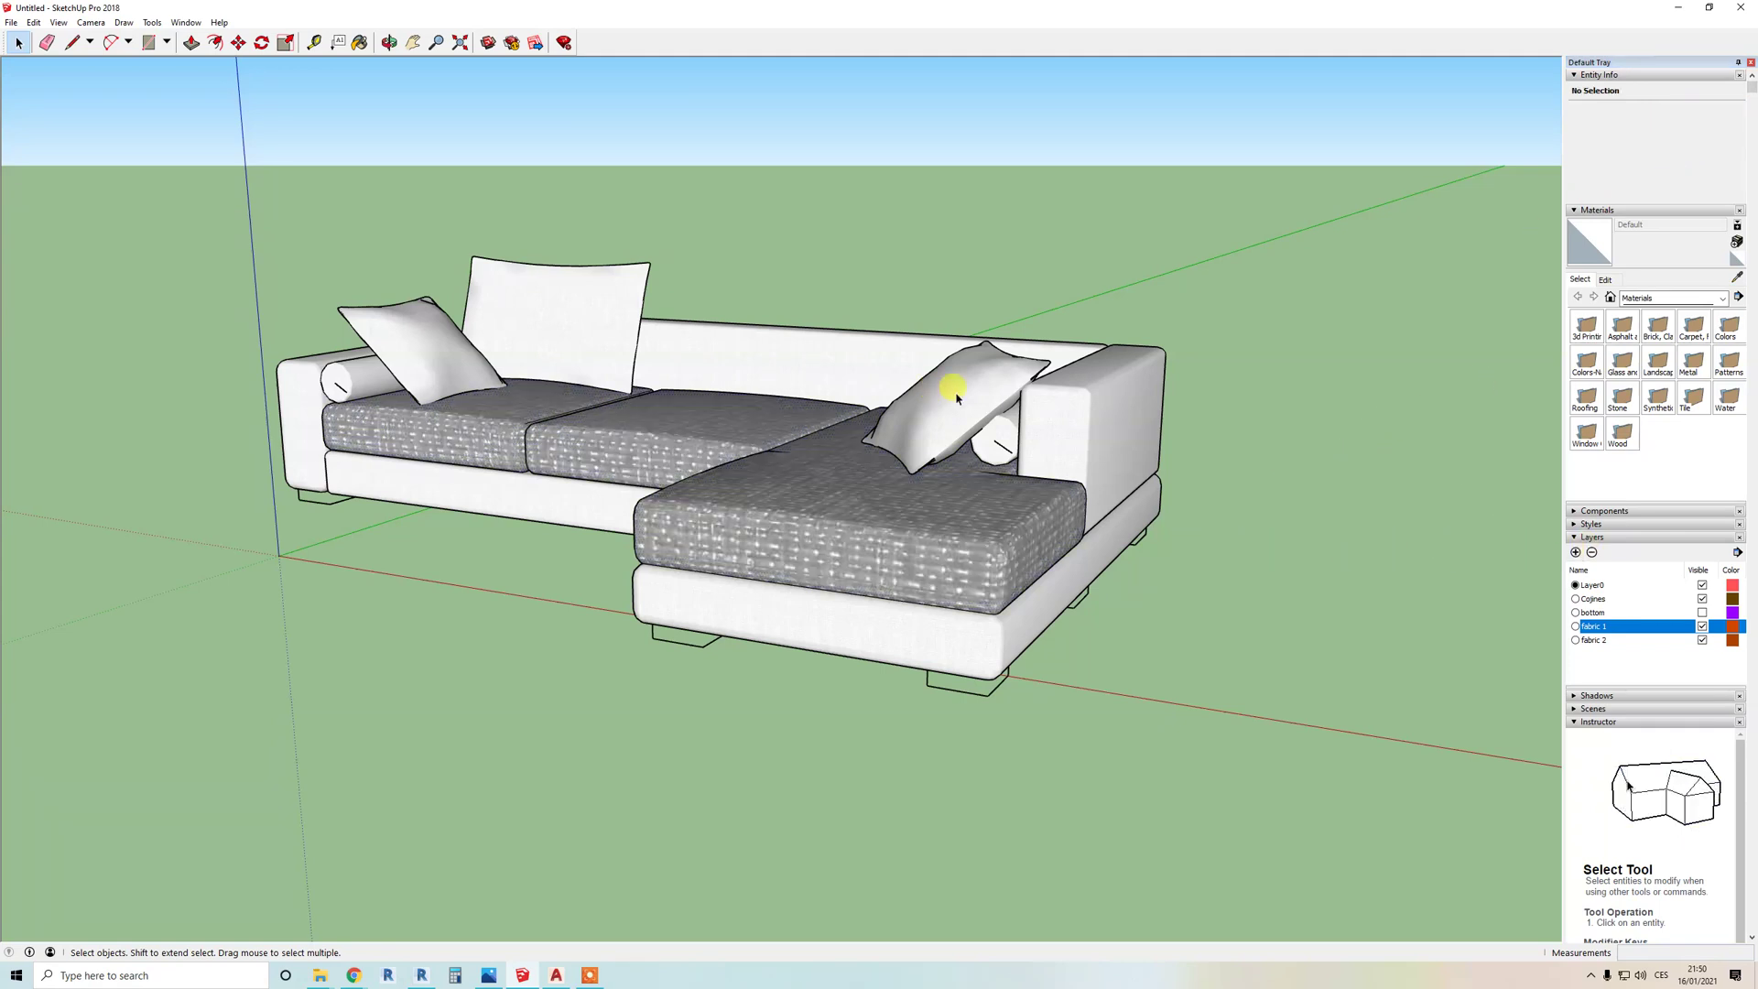
left_click(1703, 600)
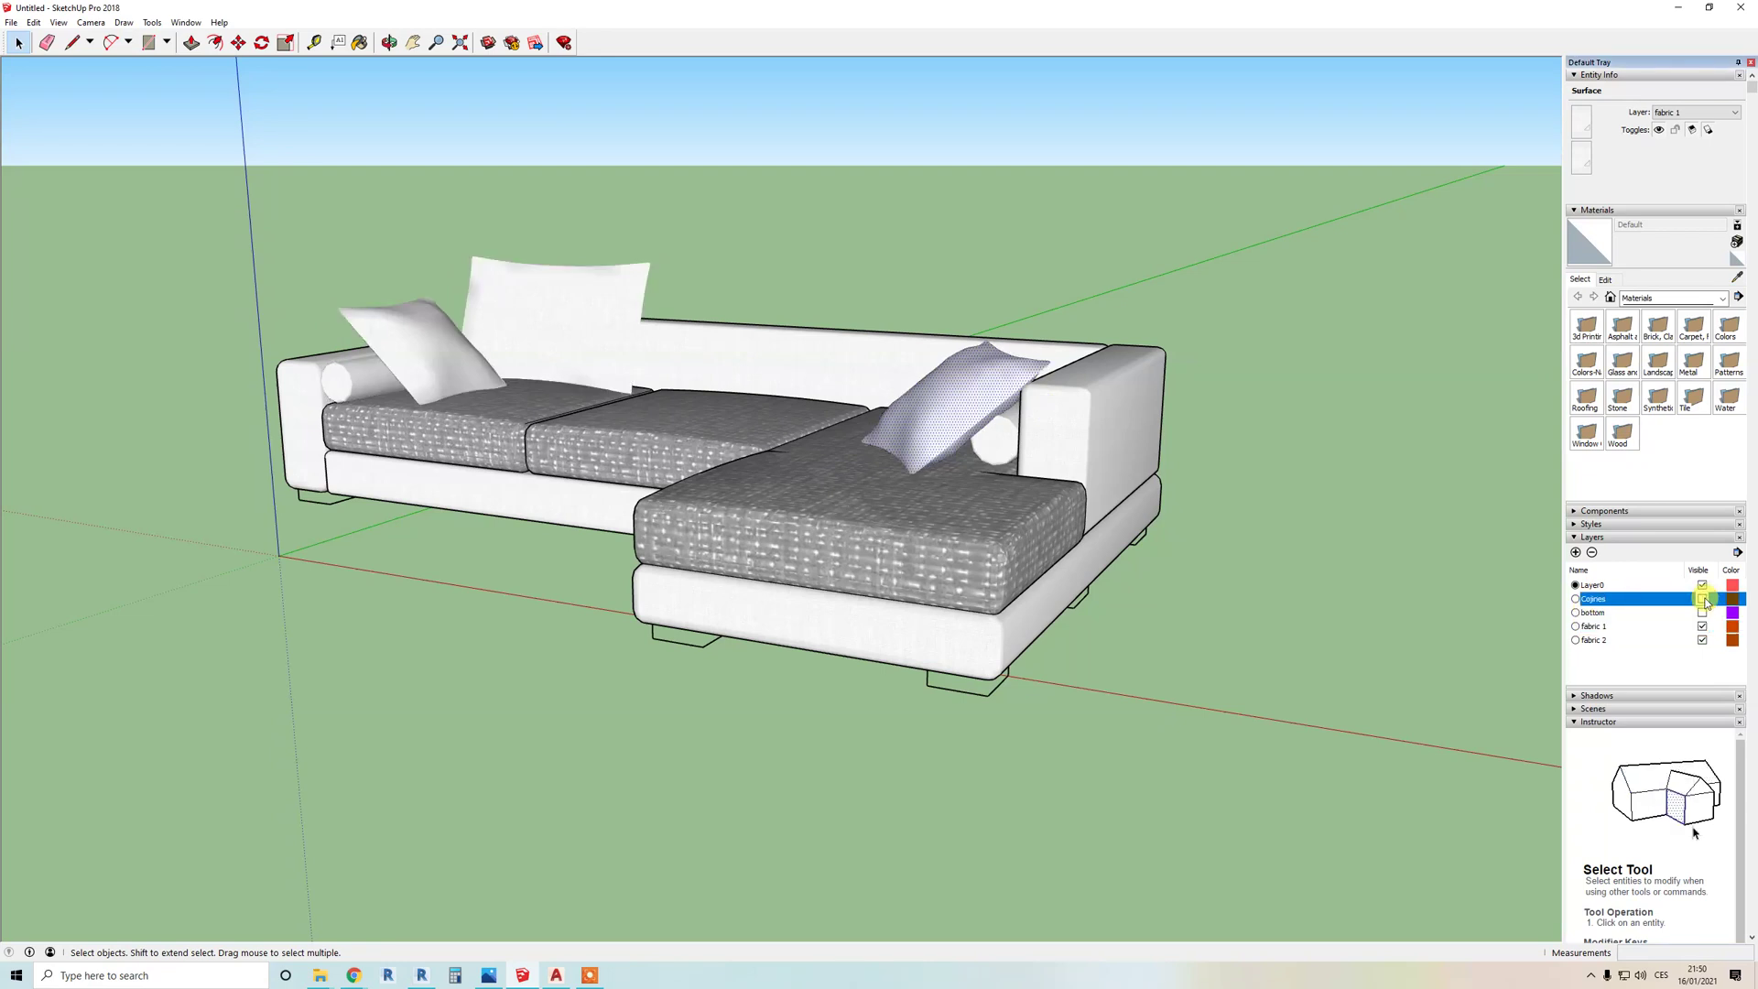
left_click(1609, 601)
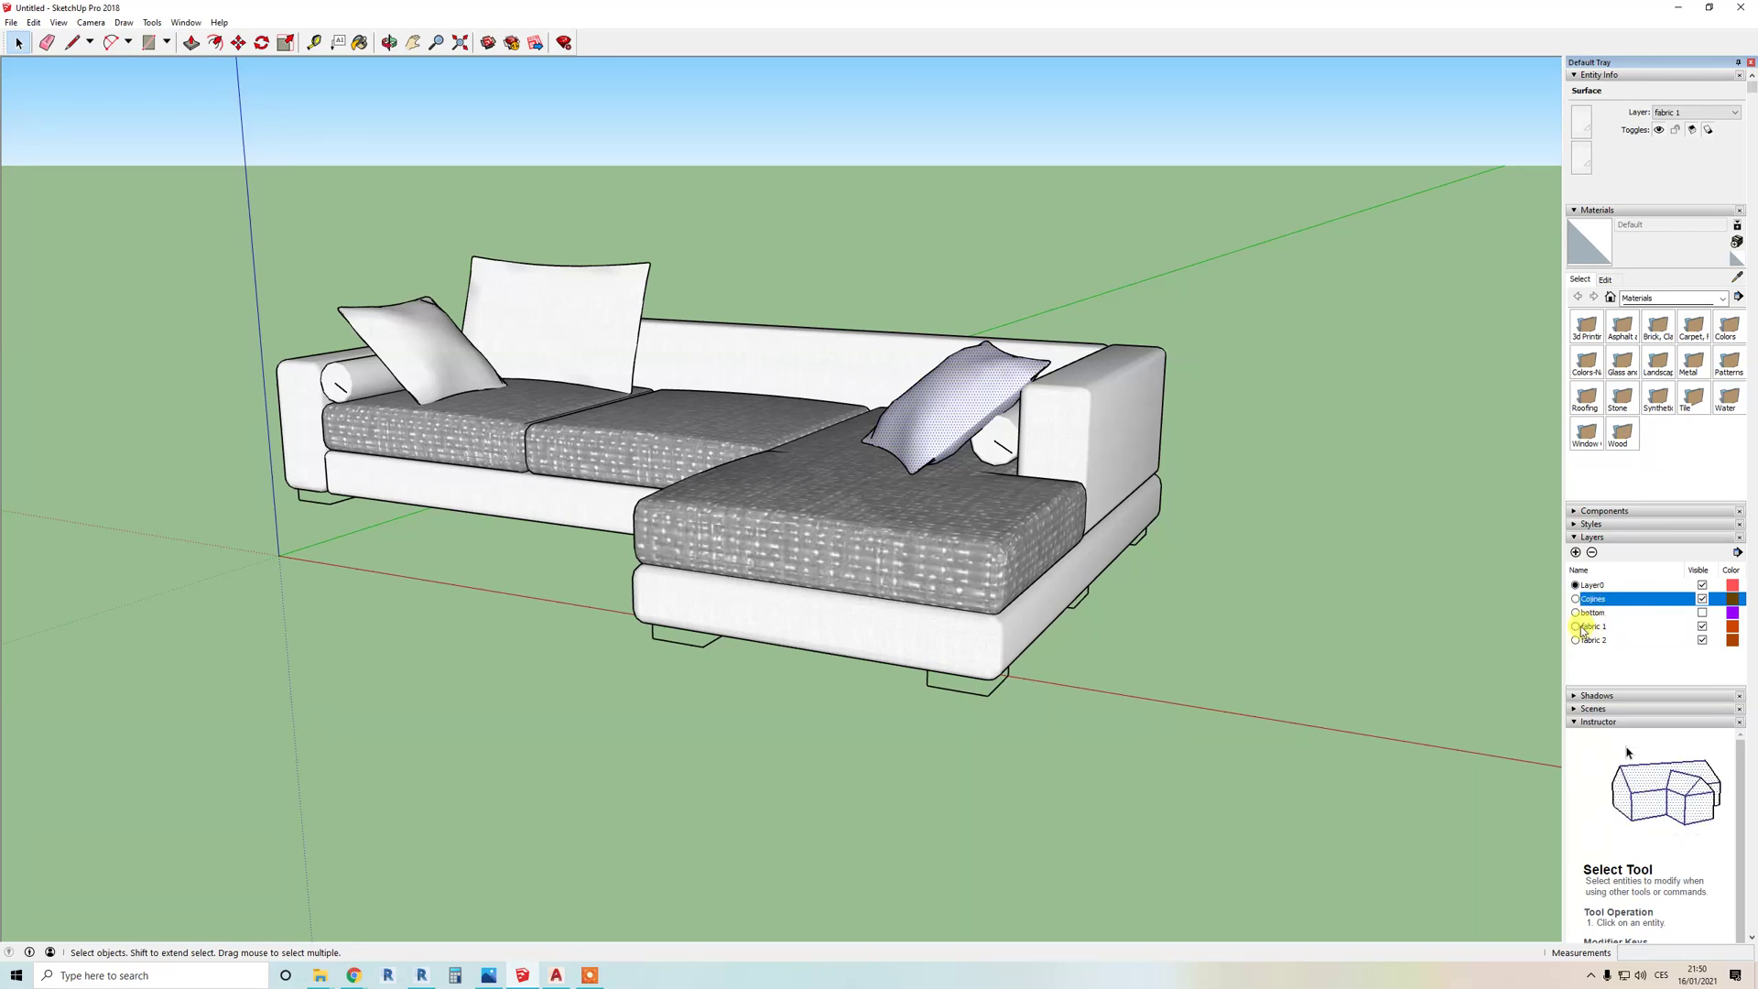
left_click(1575, 626)
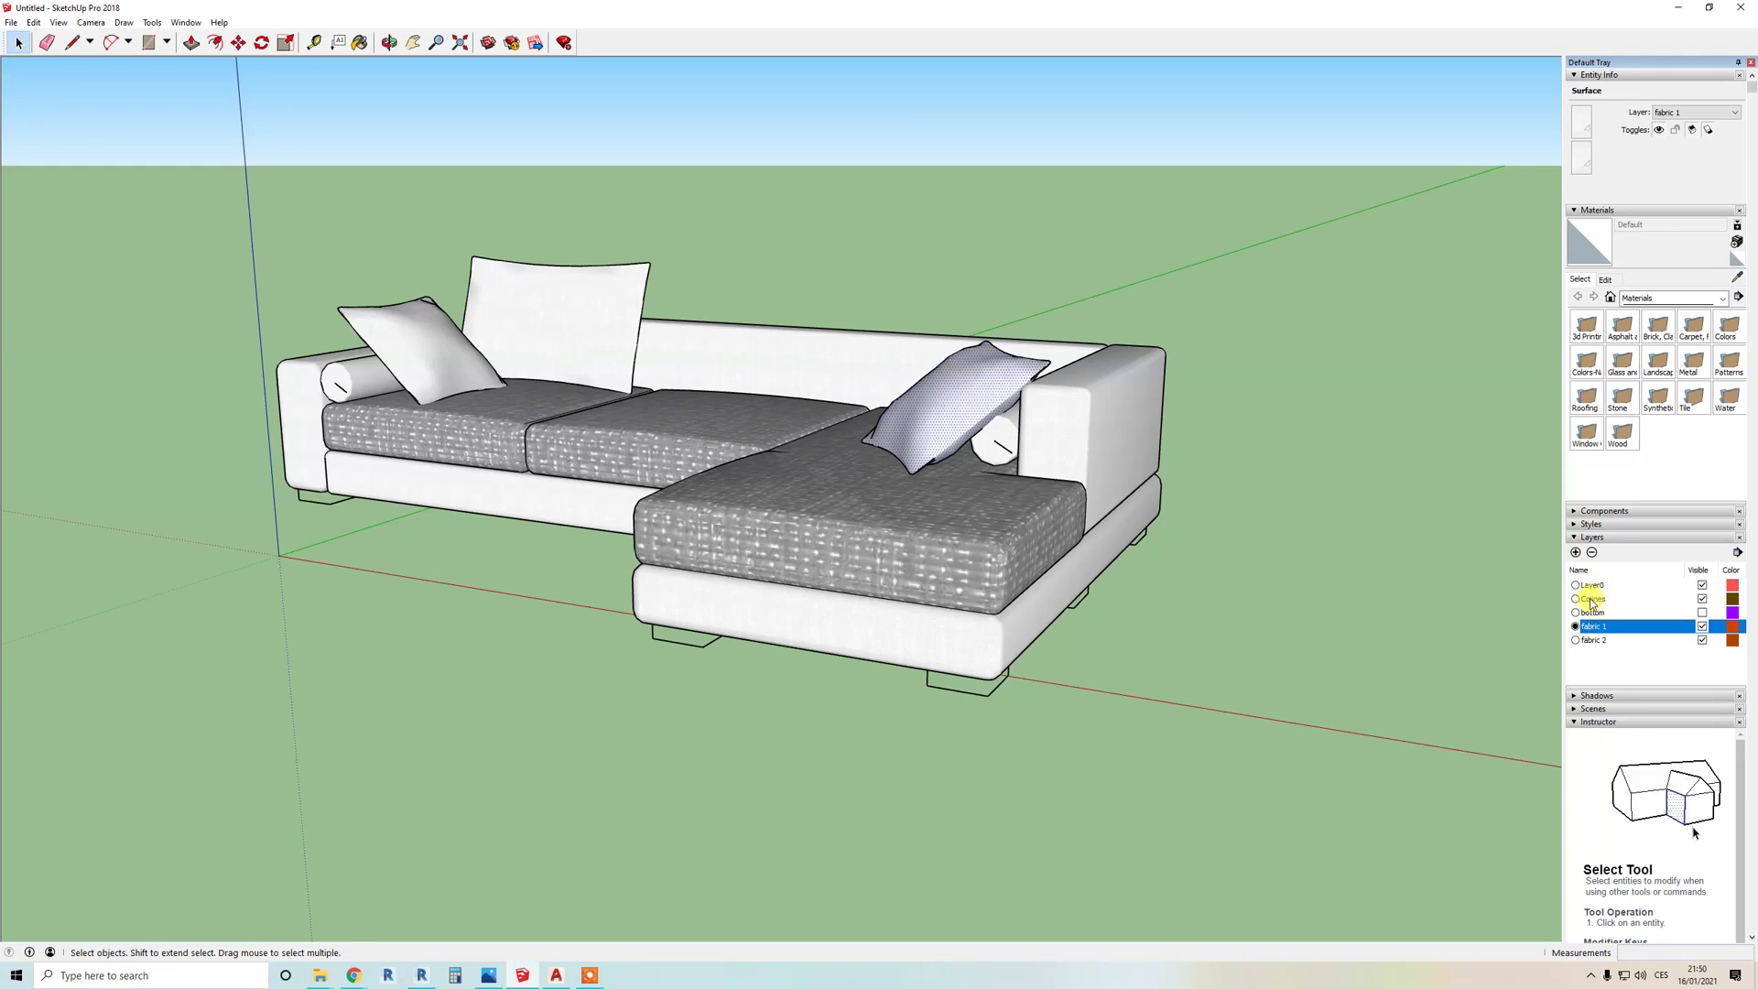
left_click(1593, 600)
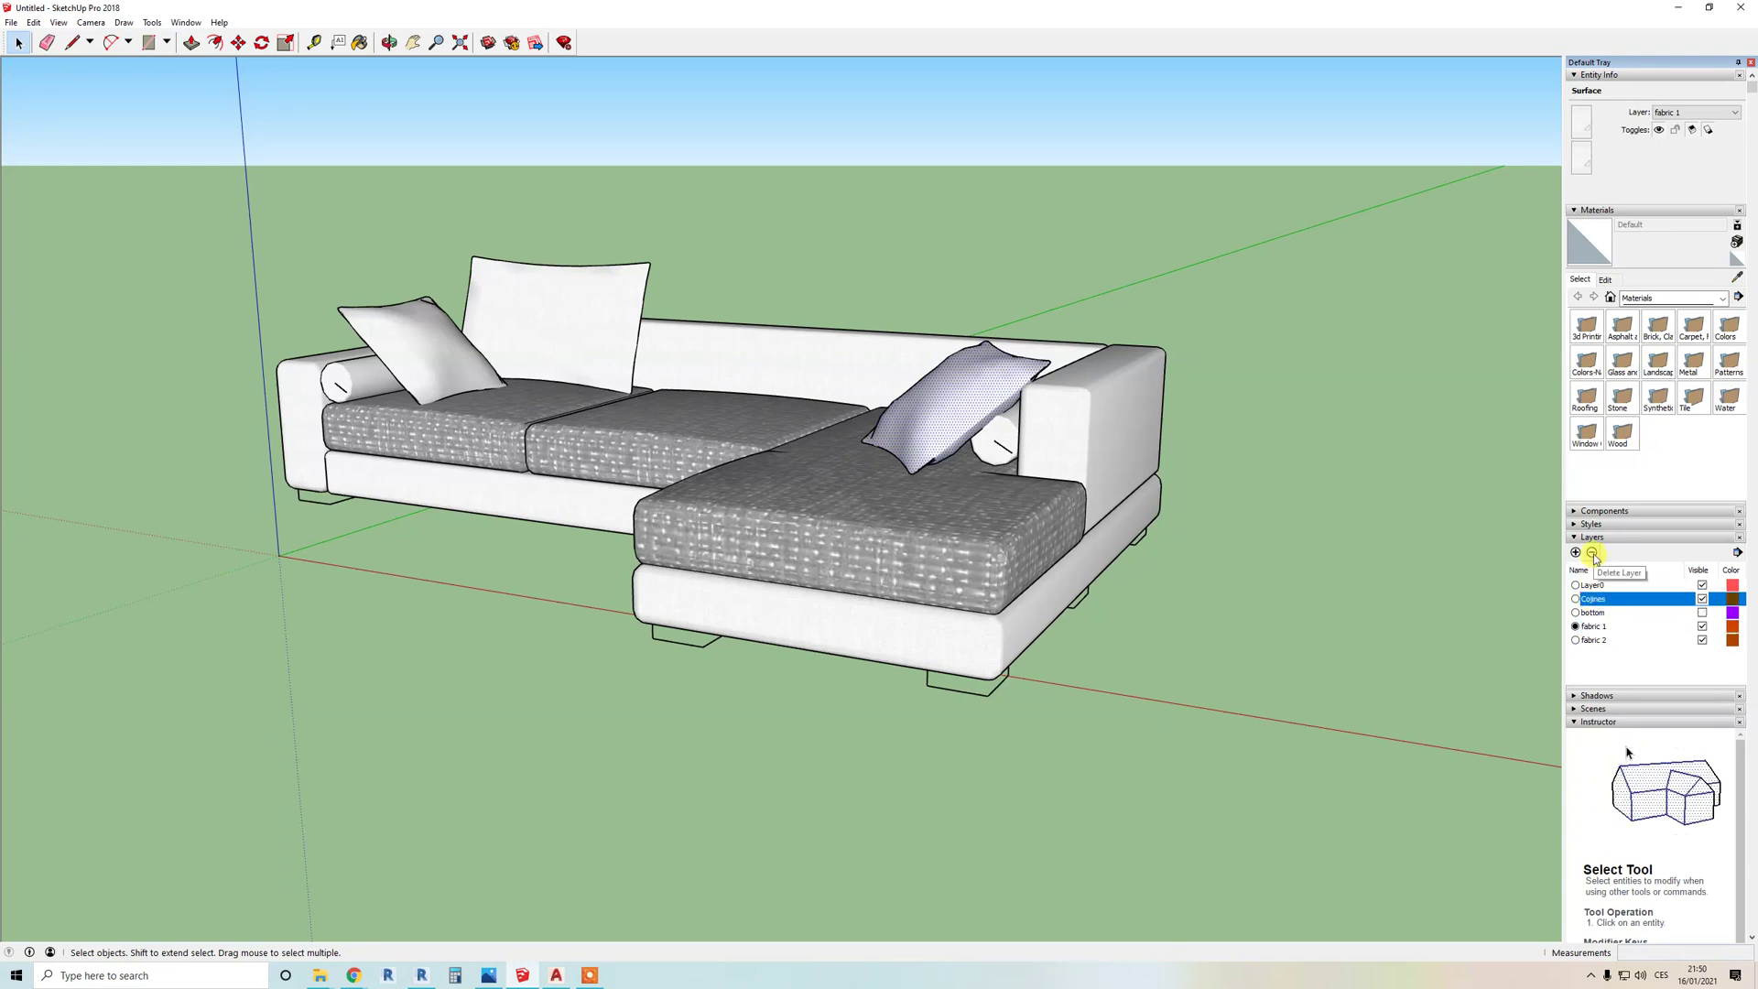
left_click(1592, 553)
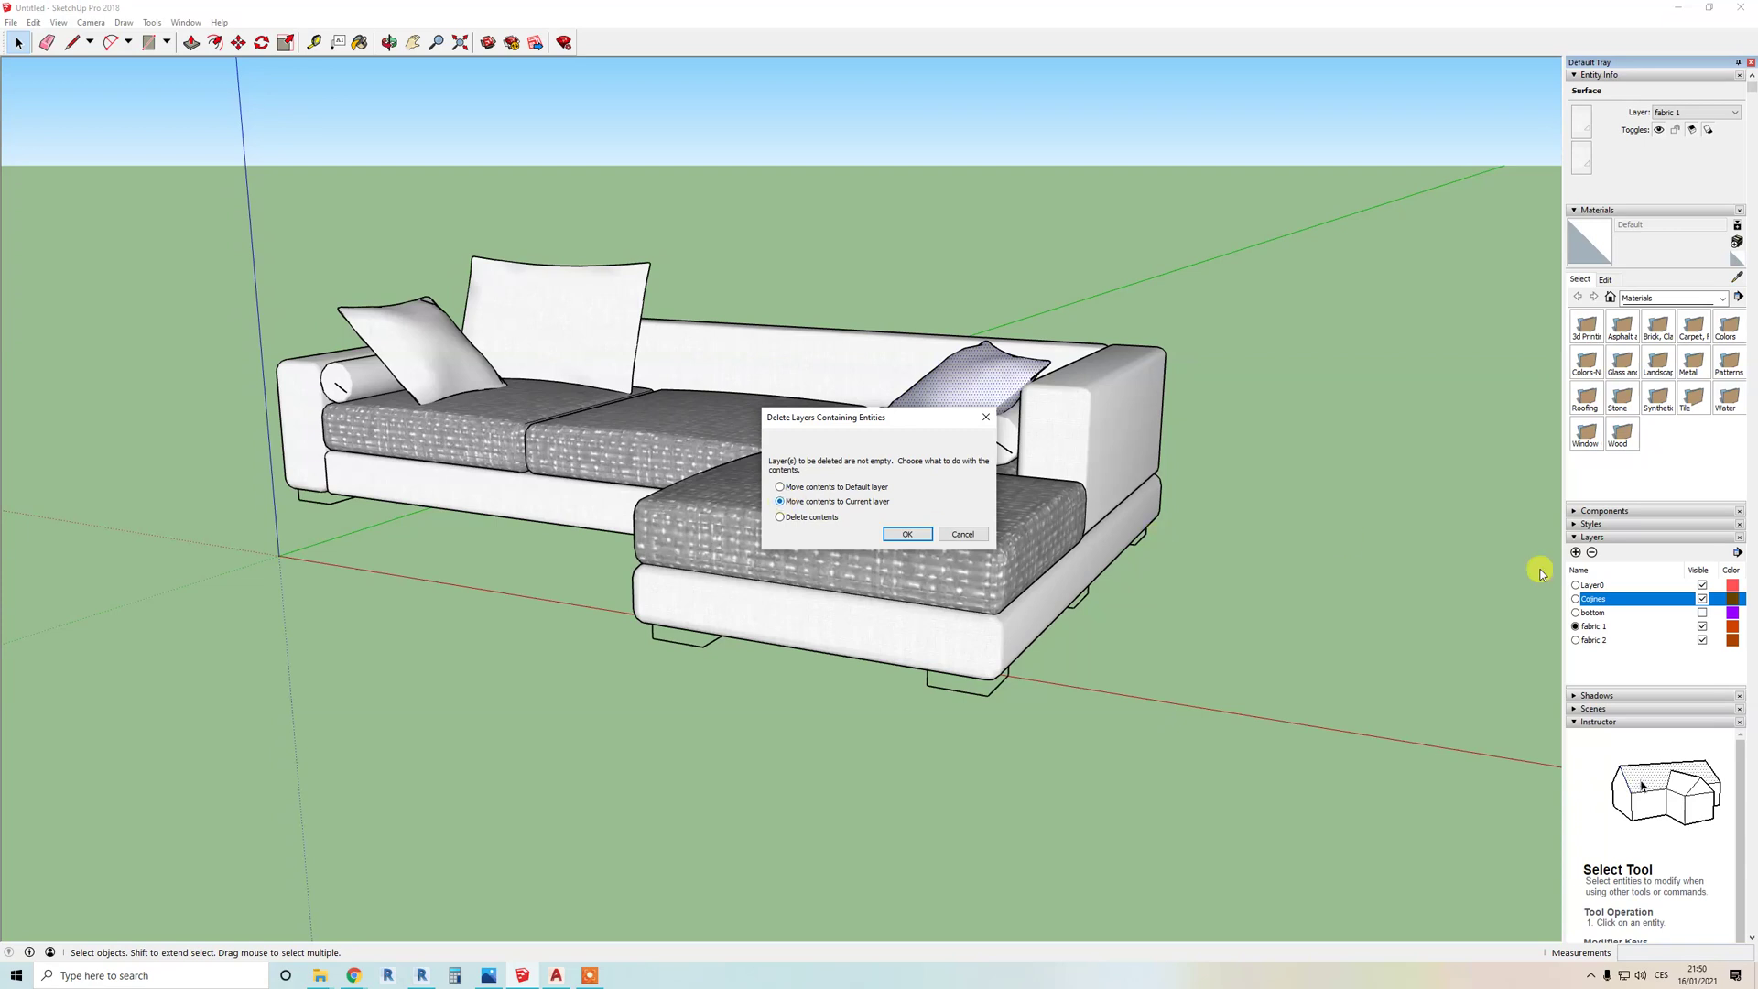
left_click(907, 535)
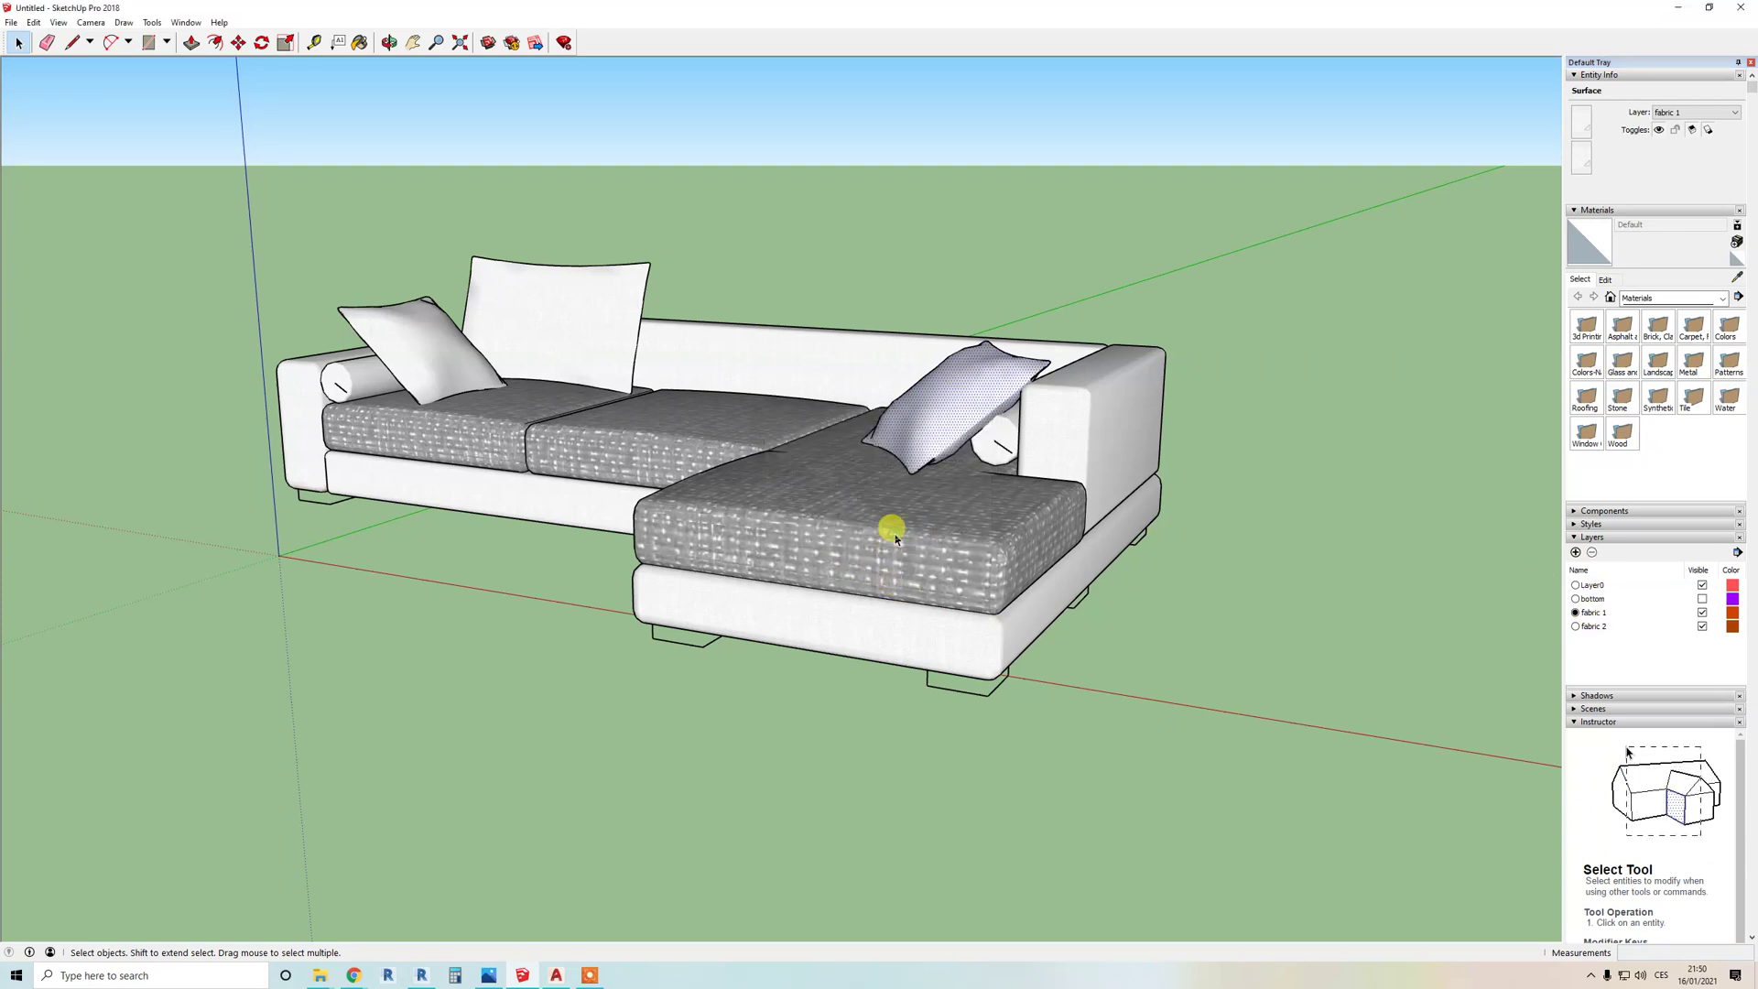
left_click(1702, 599)
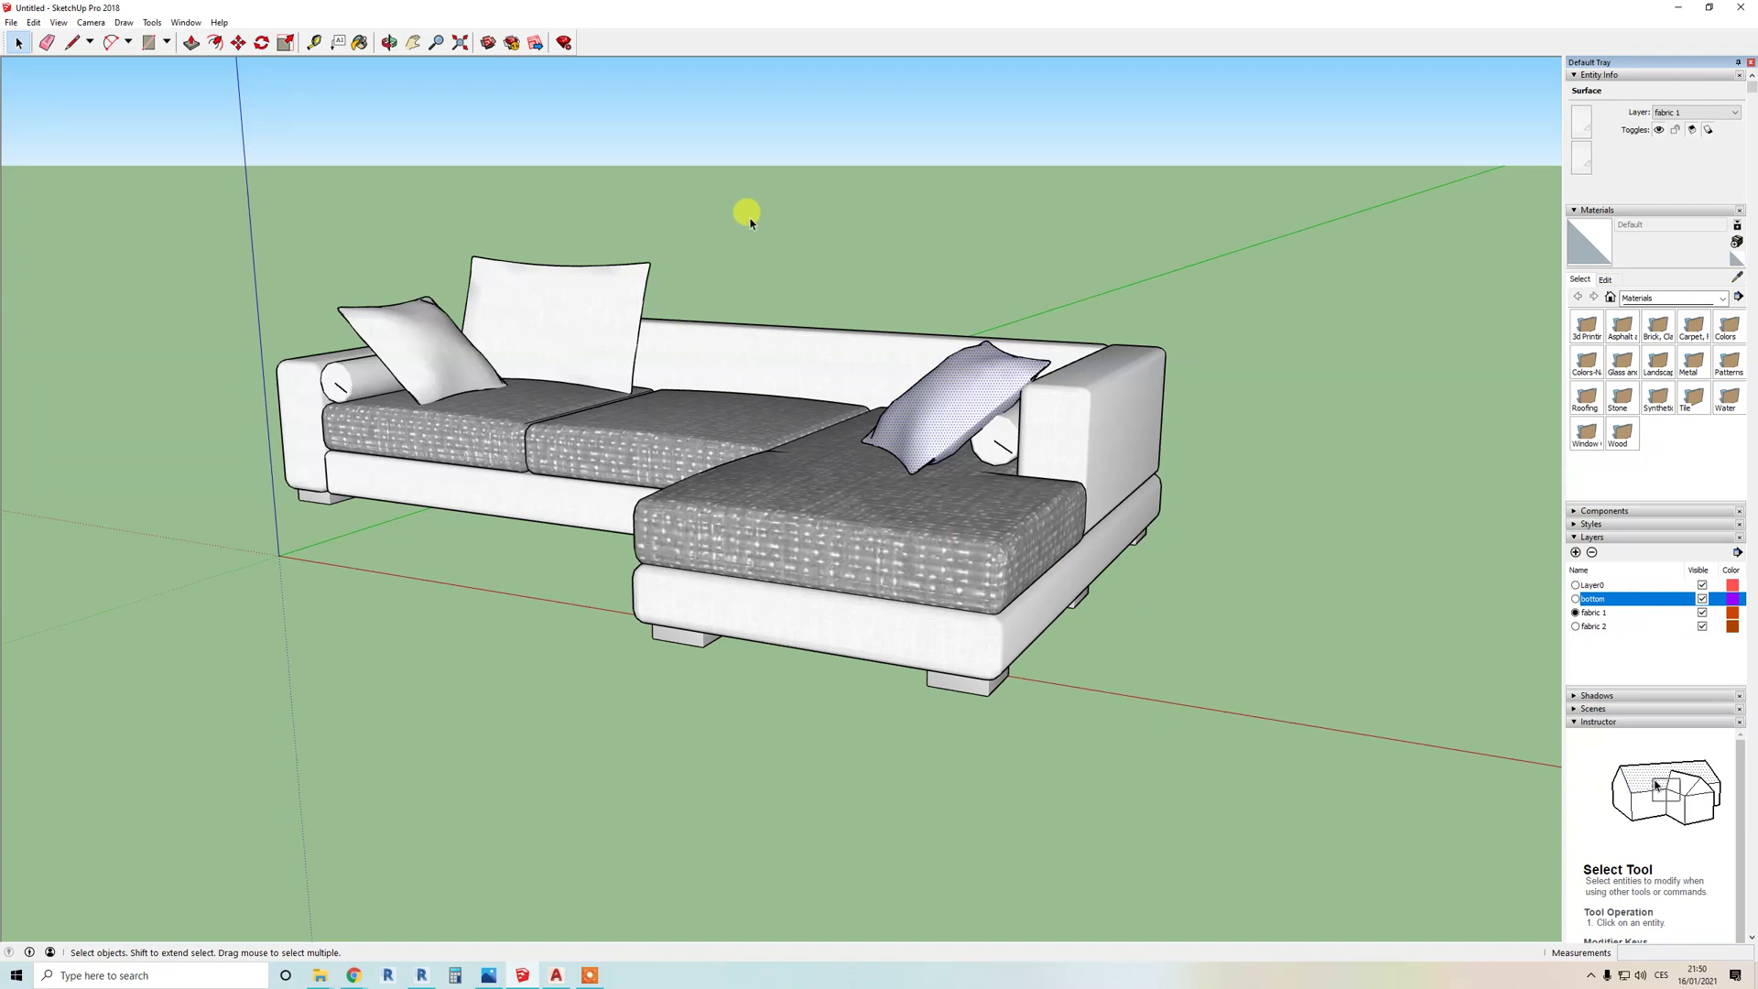
Step: Try to export the sofa as a 3D model to sofa.dwg in Downloads, replacing the existing AutoCAD DWG file
middle_click_drag(765, 227, 765, 243)
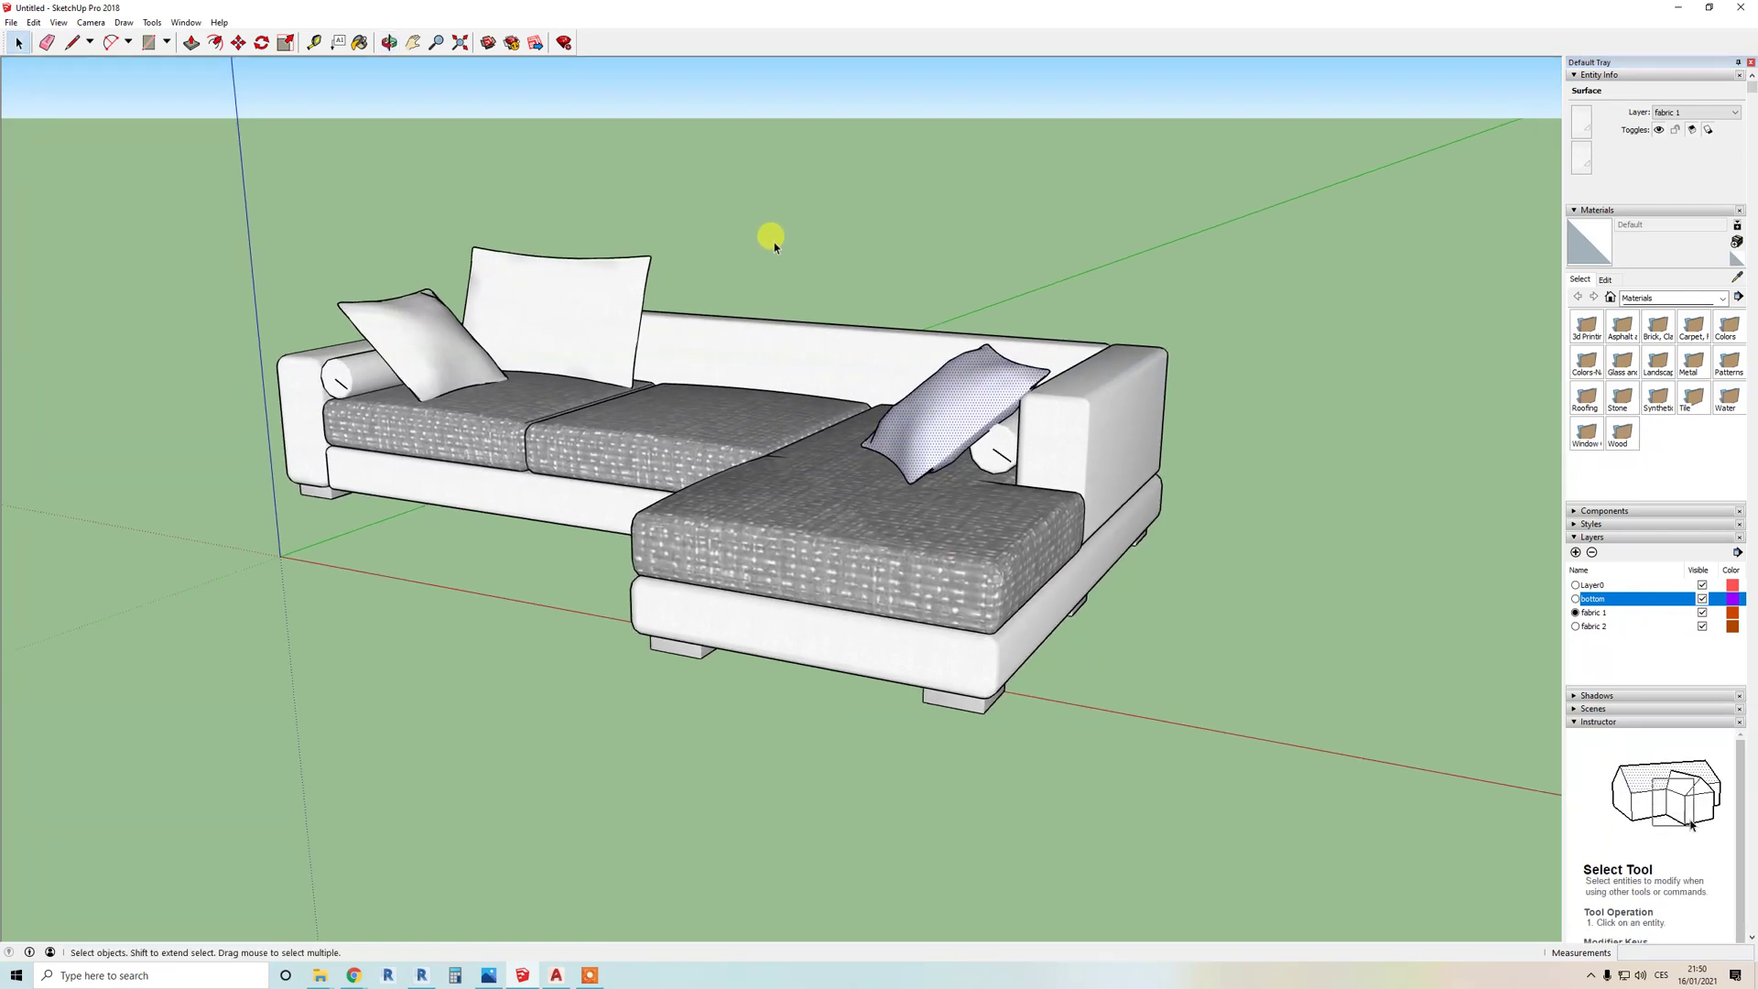
left_click(11, 22)
mouse_move(68, 234)
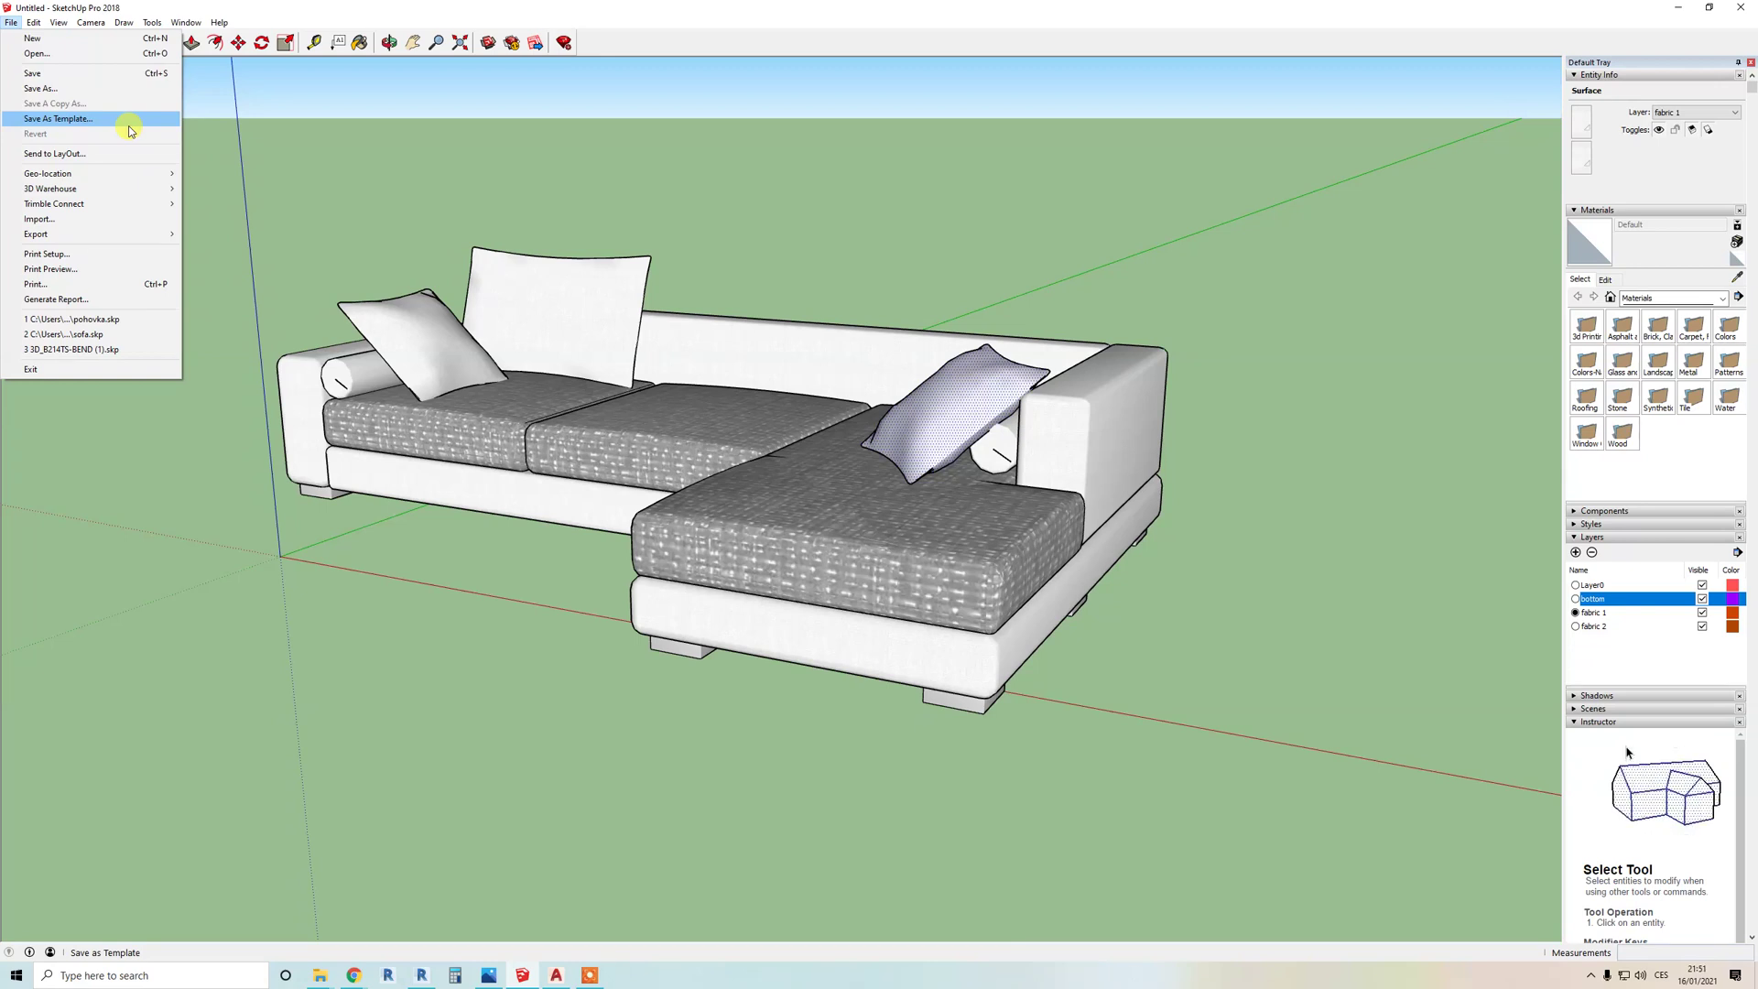
mouse_move(136, 173)
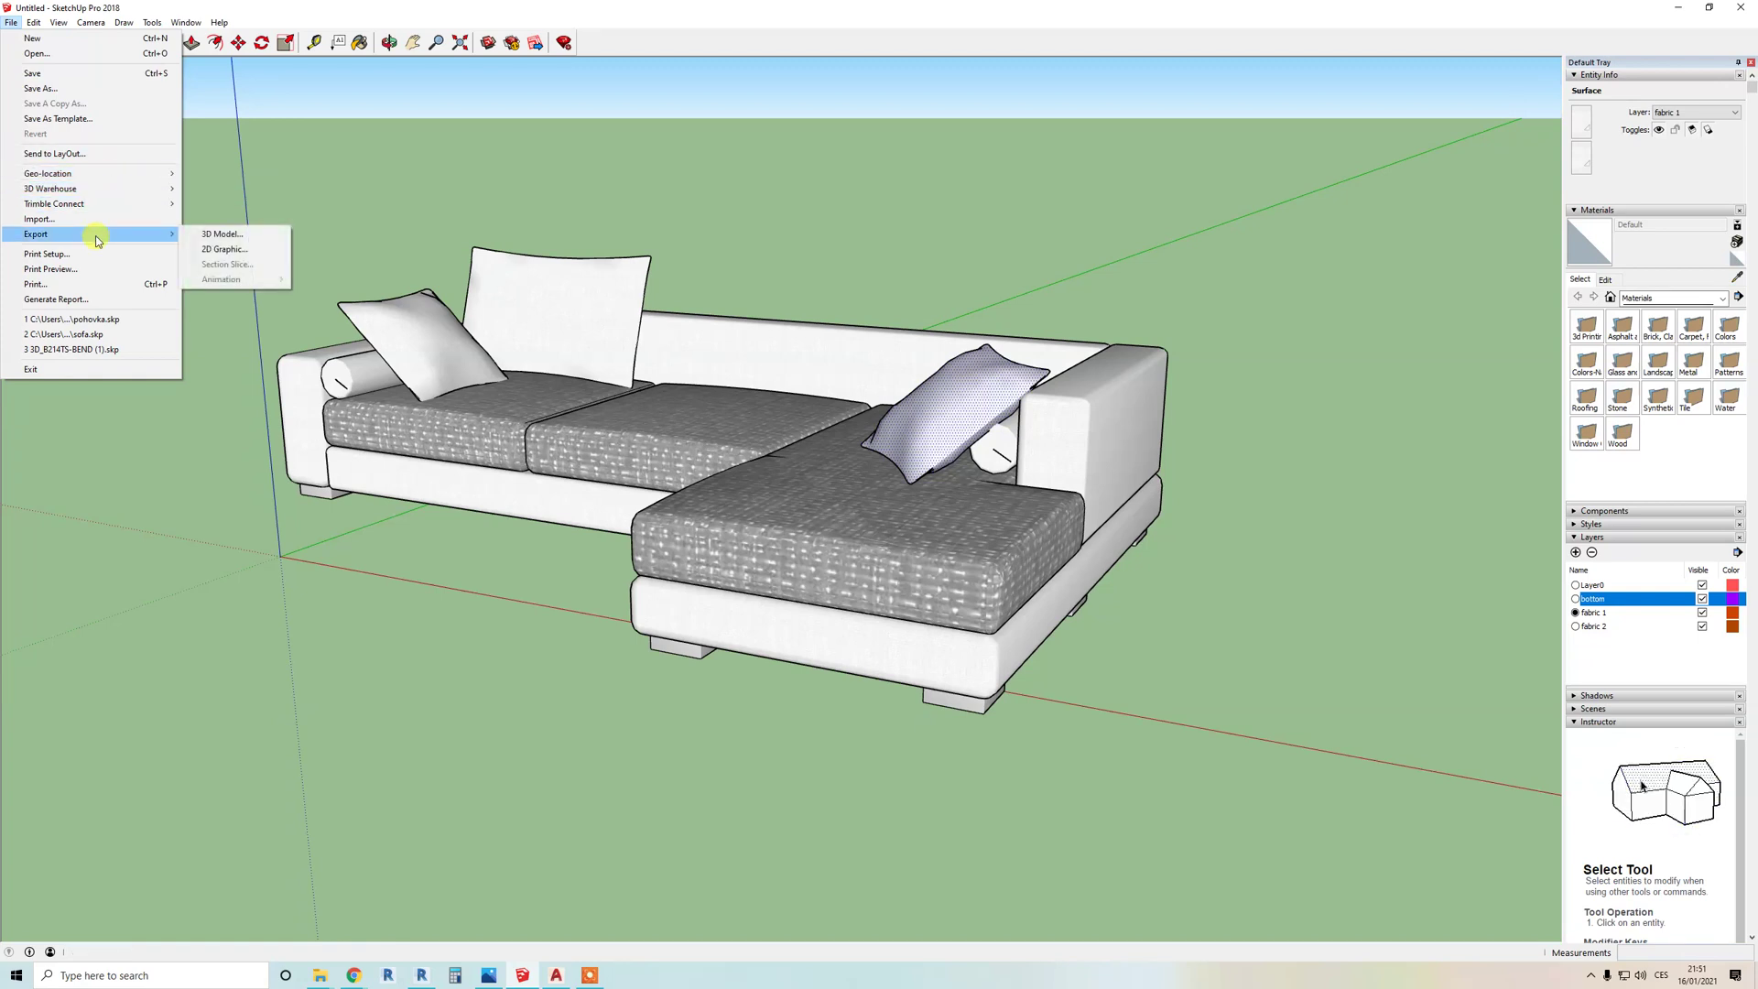
left_click(223, 234)
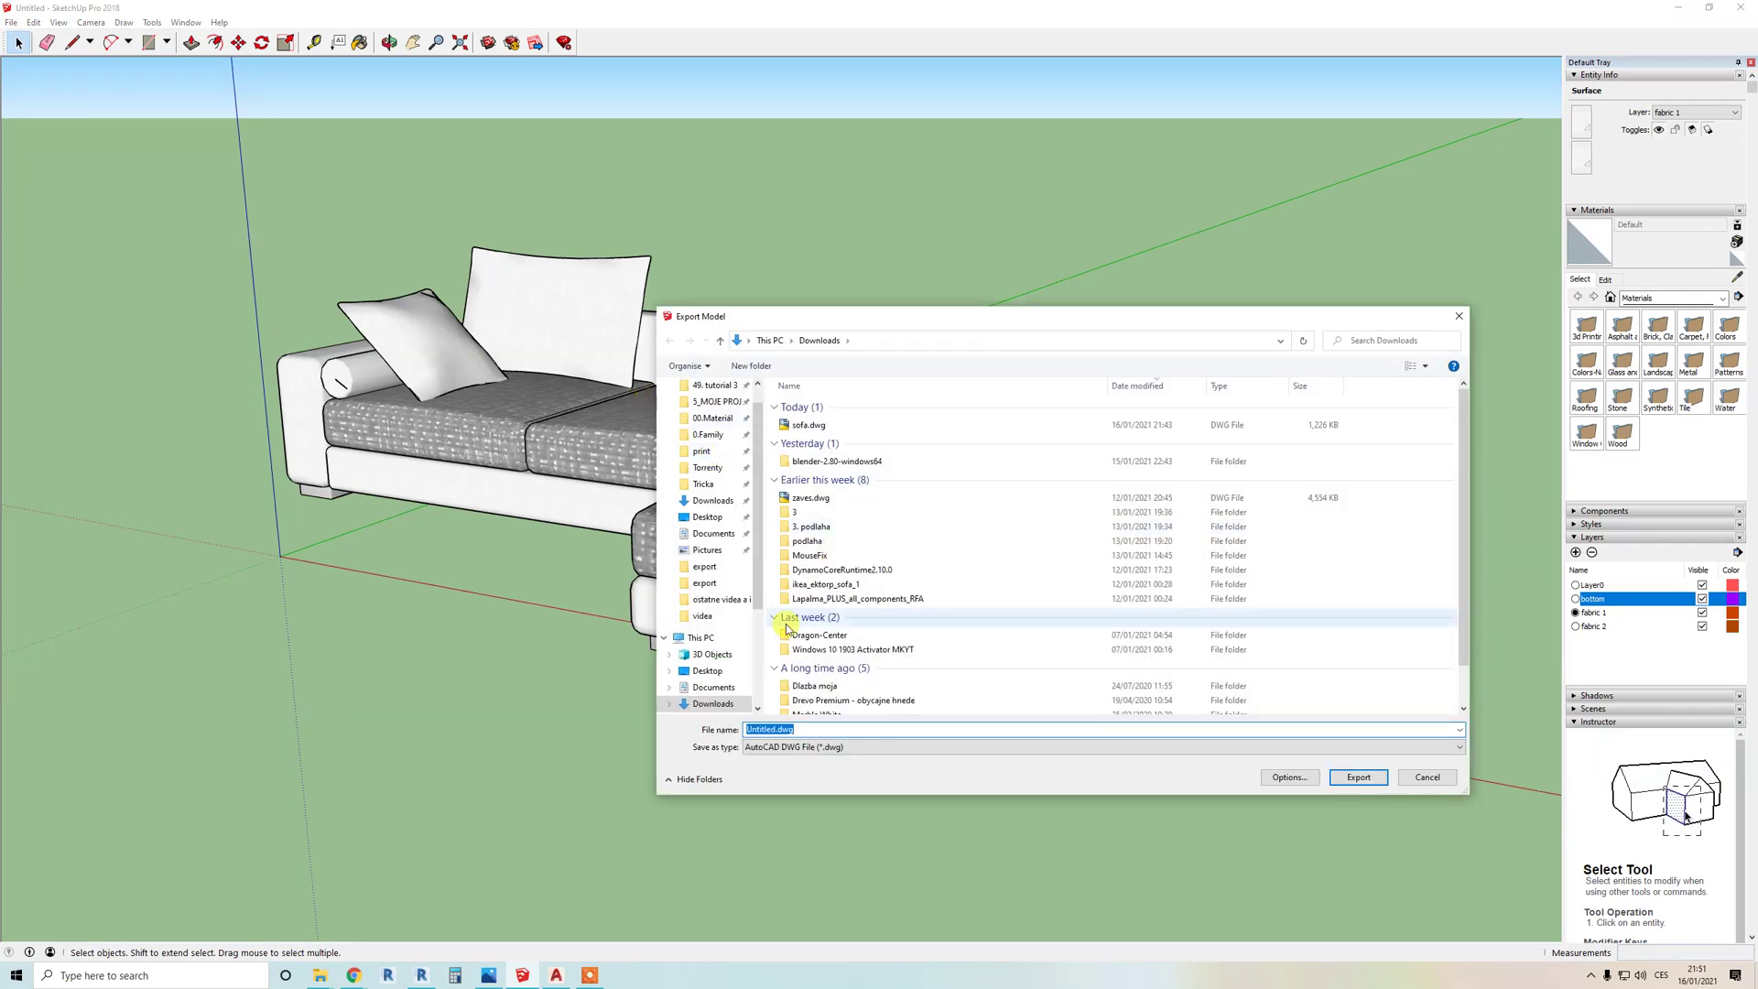
left_click(804, 425)
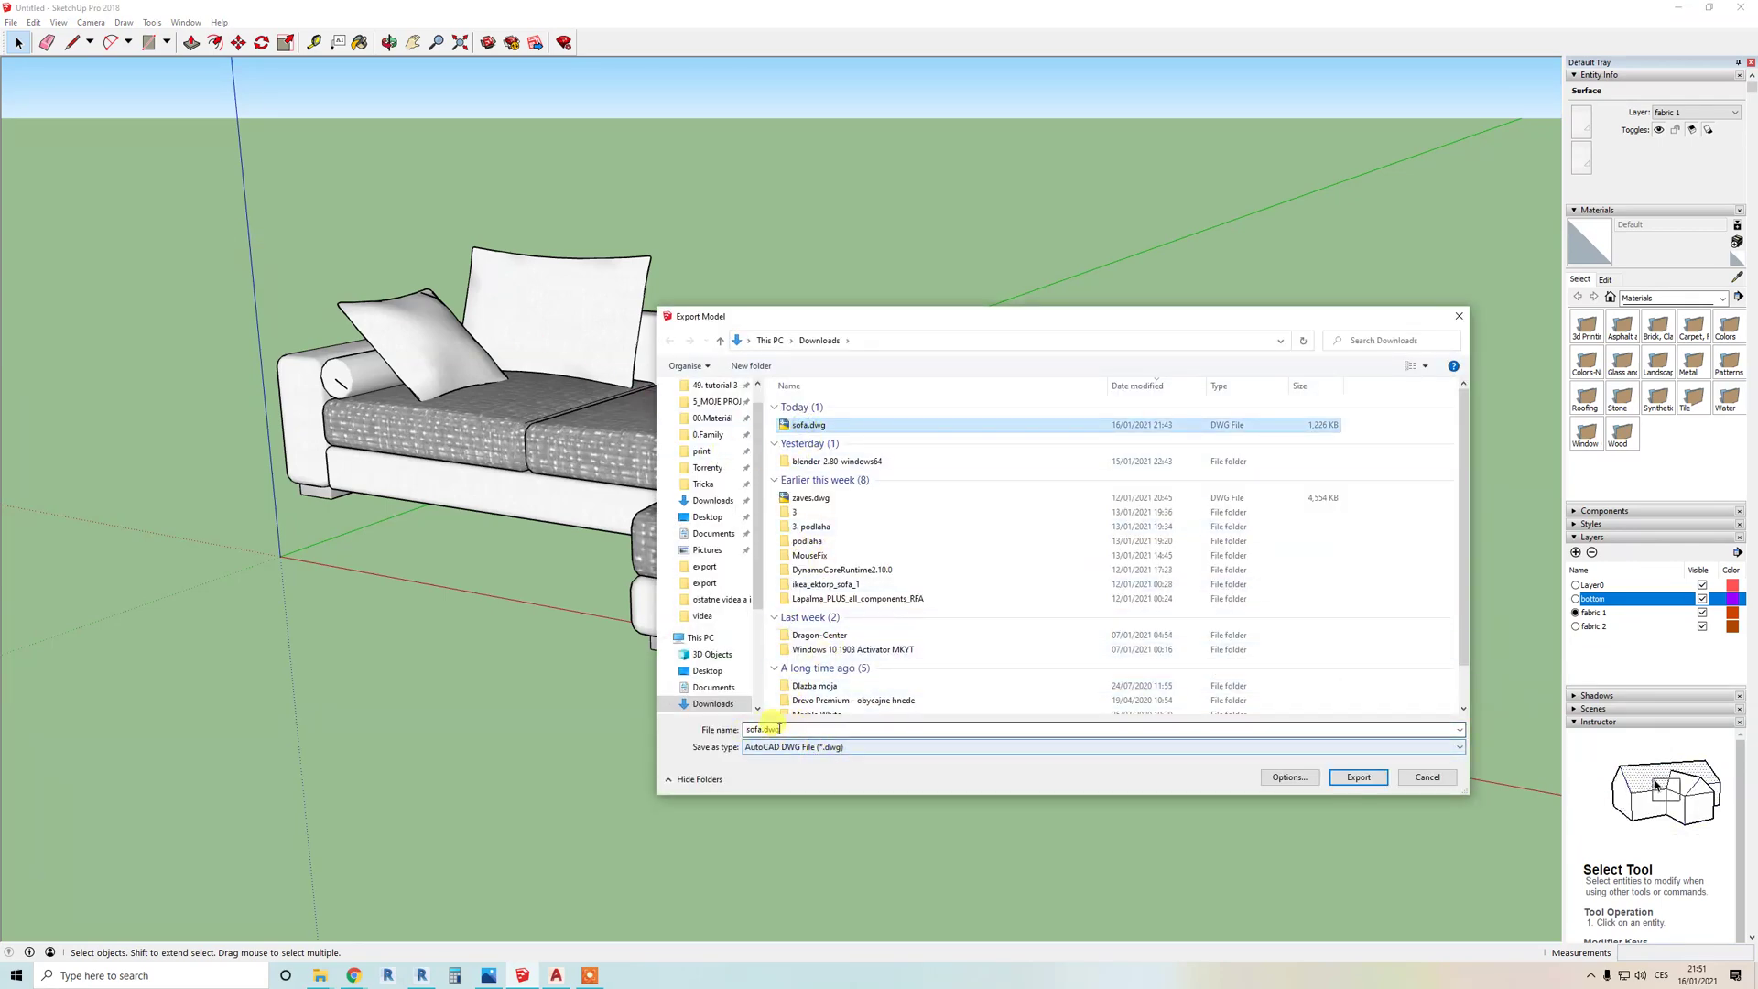
left_click(1357, 778)
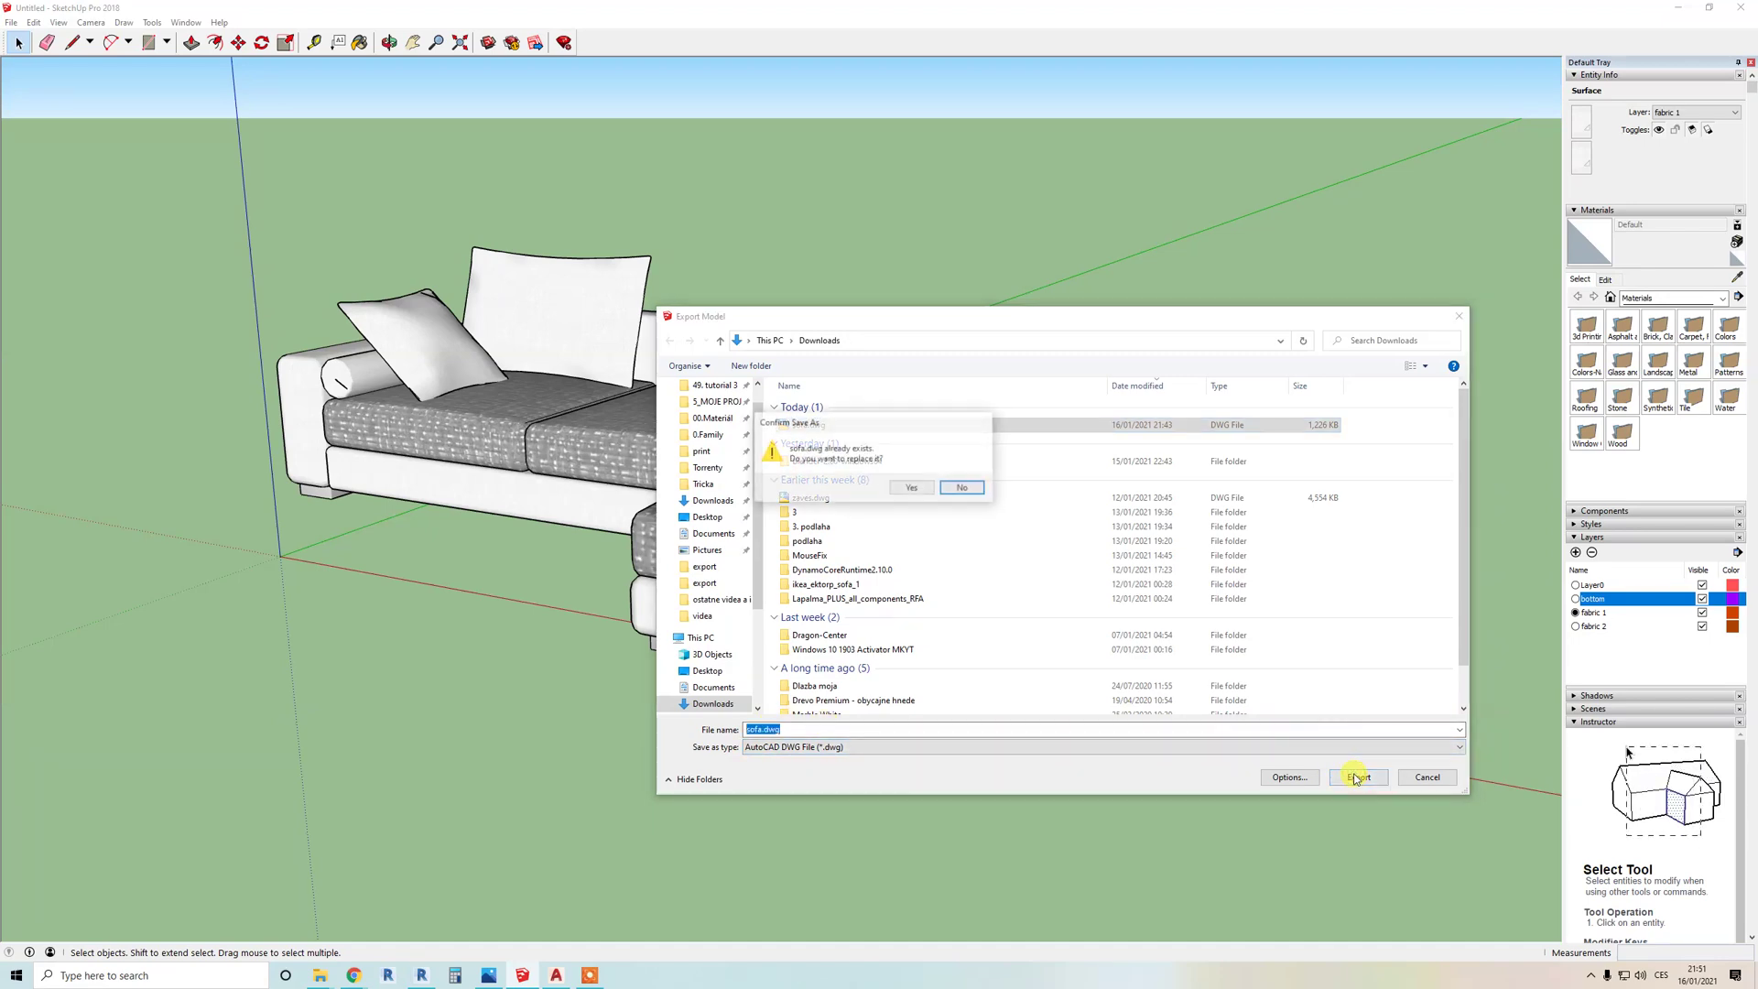
left_click(909, 490)
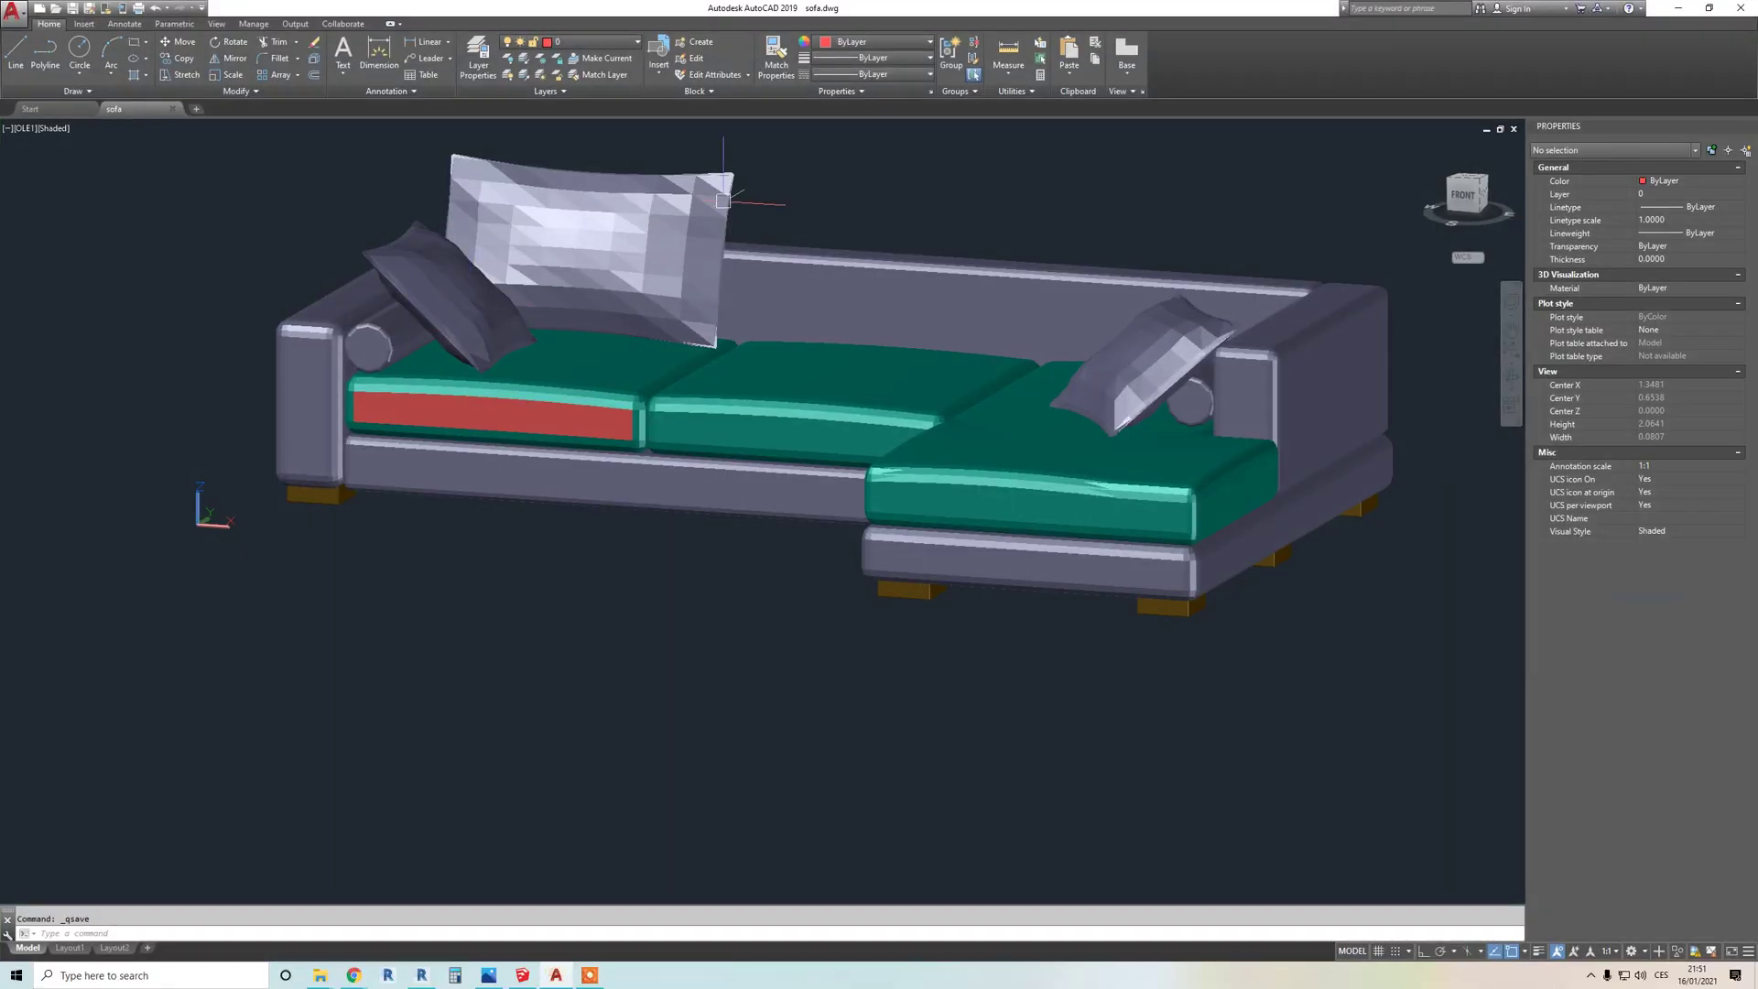
Step: Close AutoCAD and export the SketchUp sofa as a 3D model to sofa.dwg in Downloads, replacing the existing file
left_click(1742, 7)
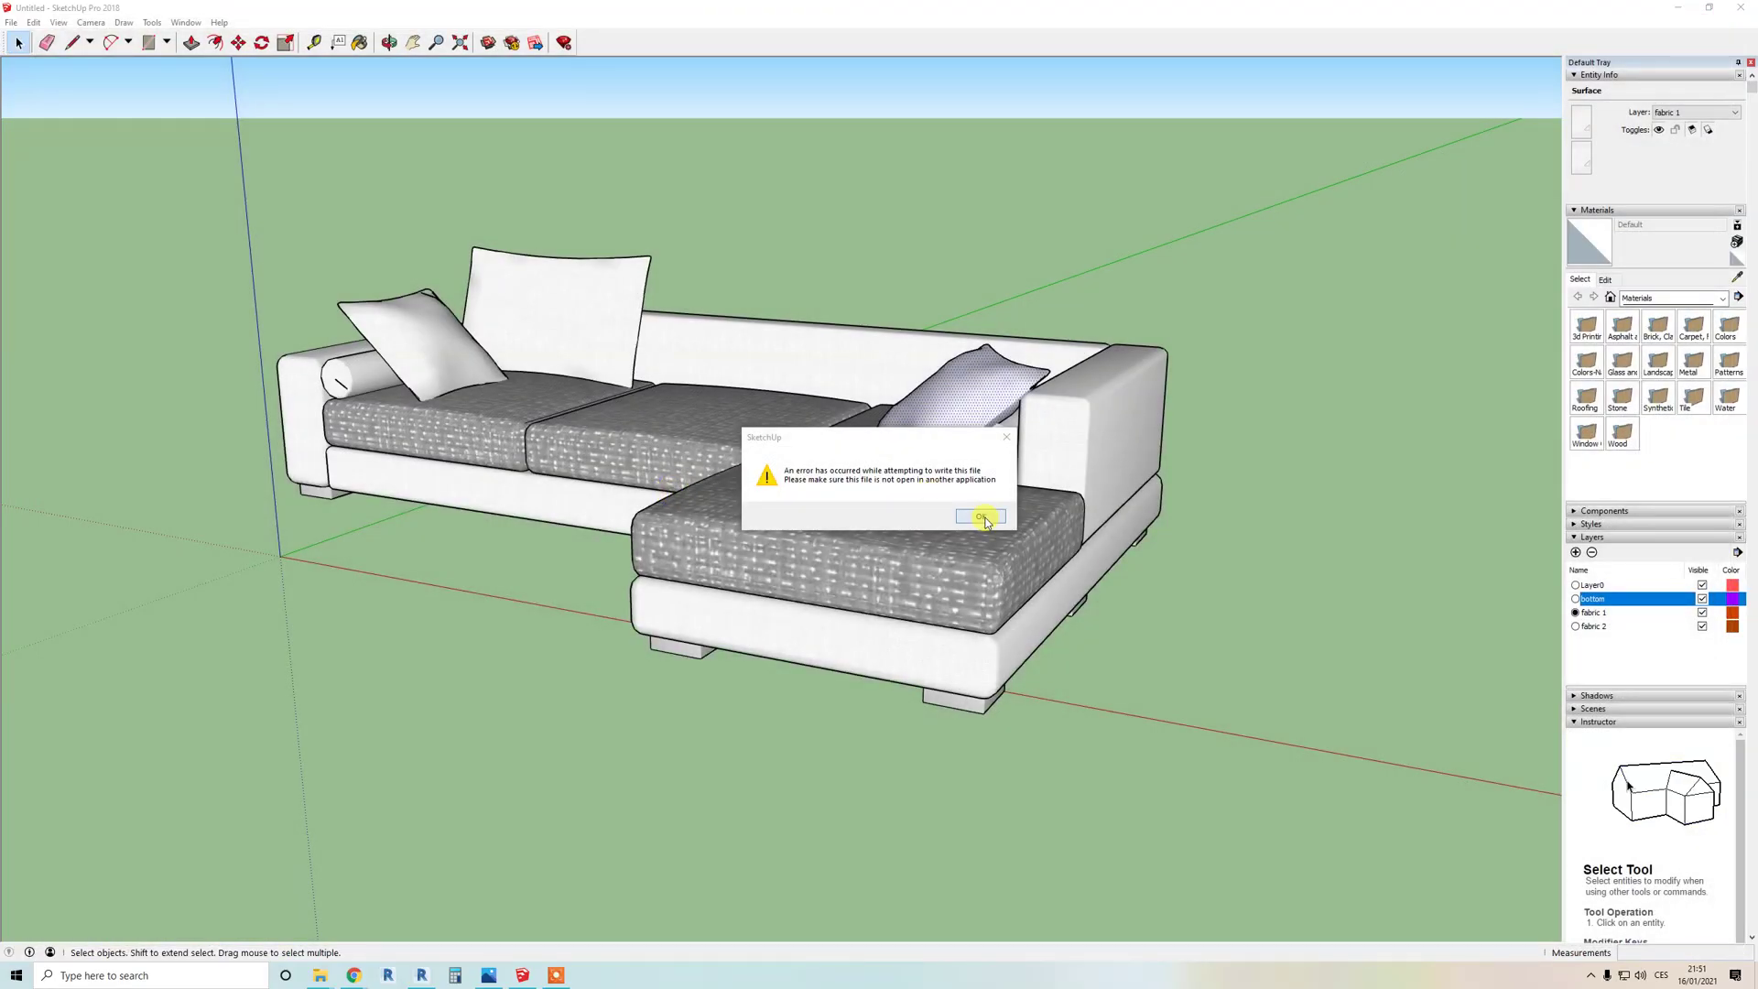
left_click(980, 517)
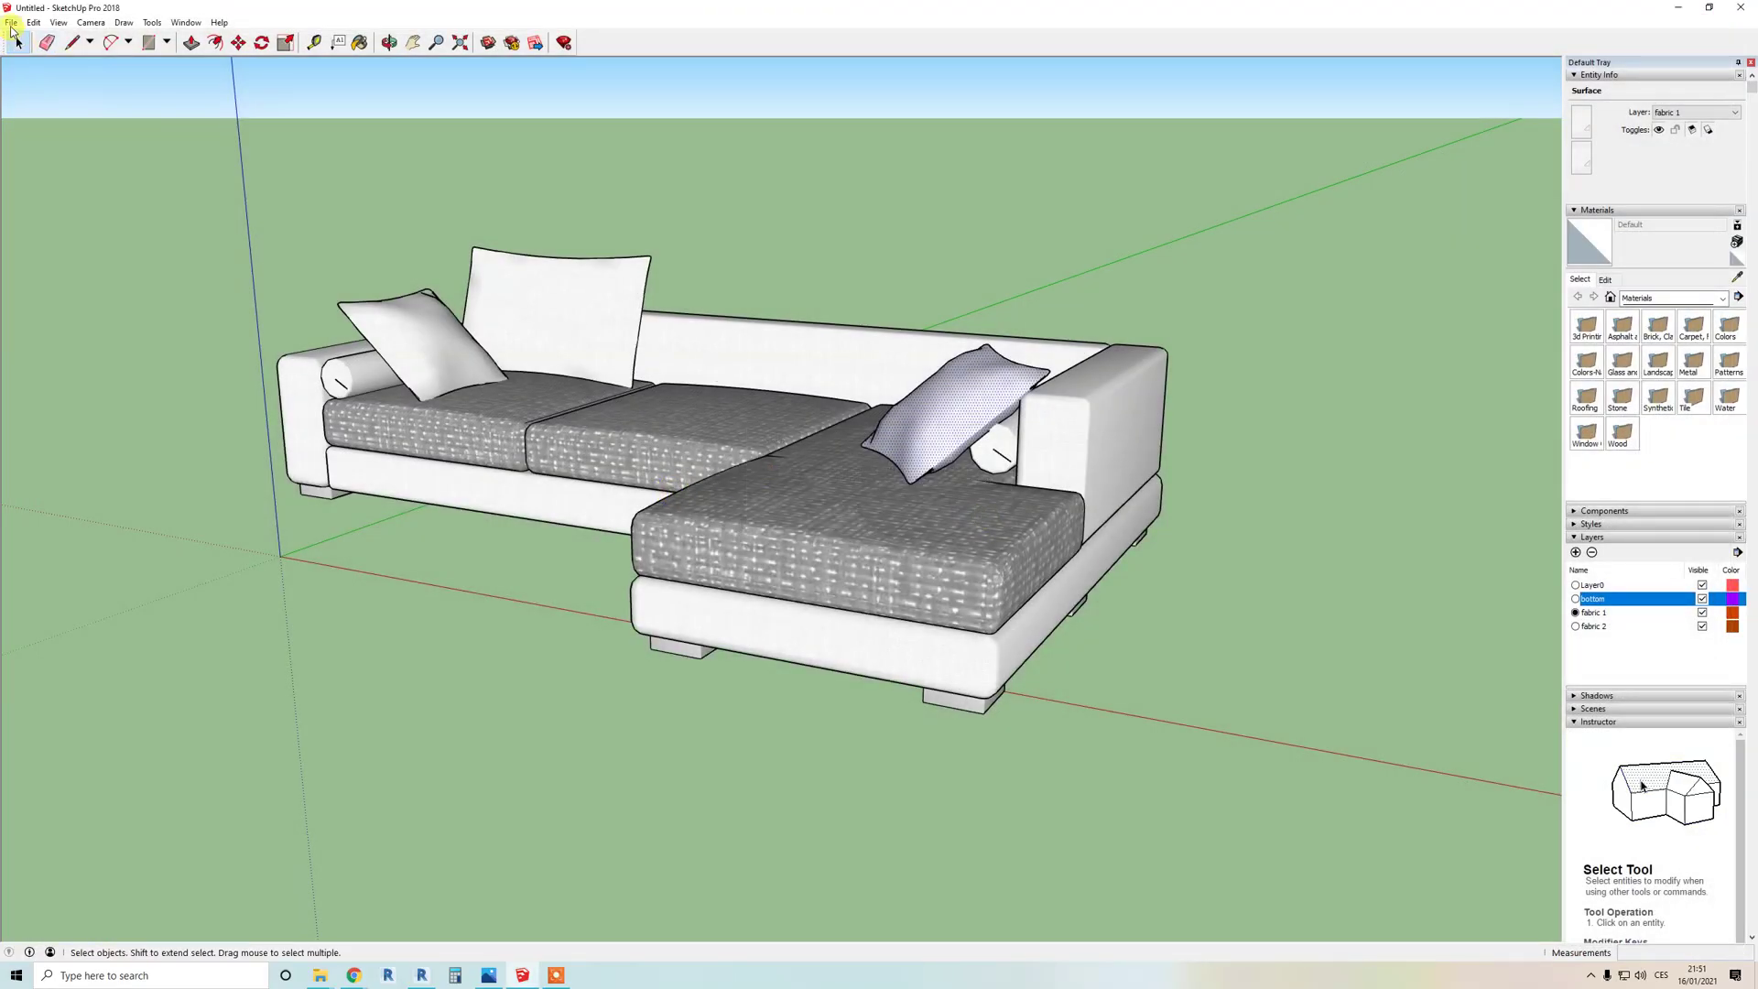
left_click(11, 22)
mouse_move(77, 236)
left_click(224, 236)
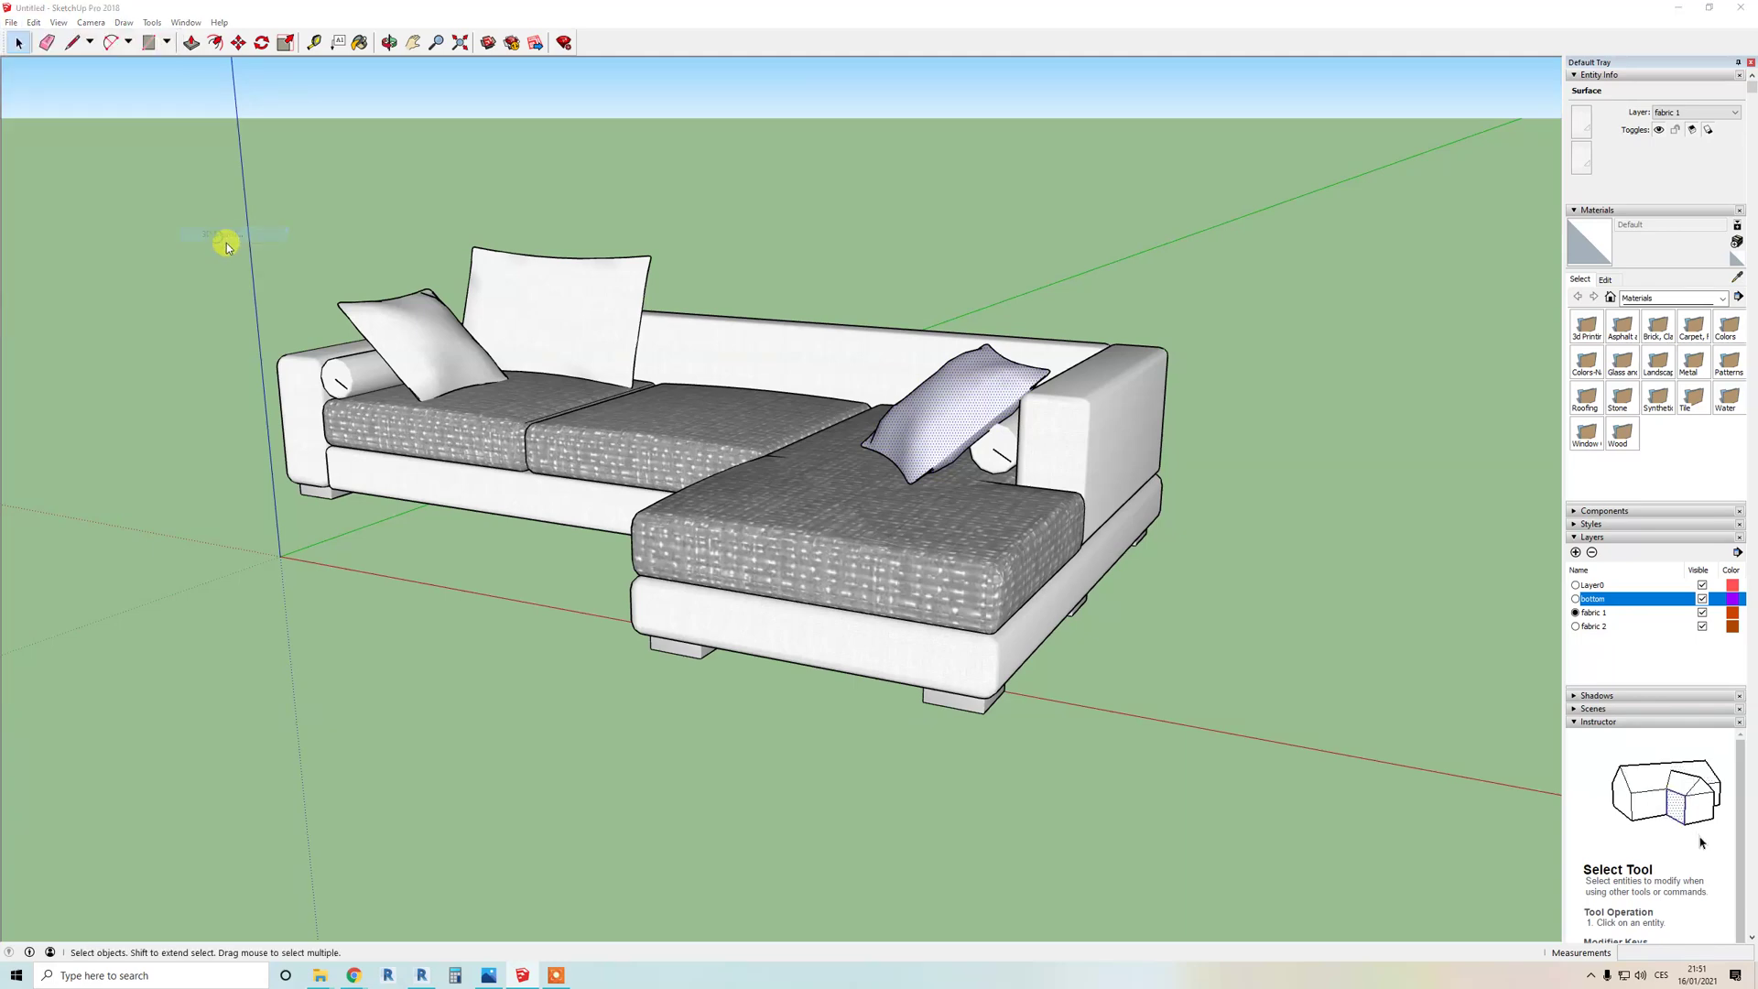
left_click(822, 426)
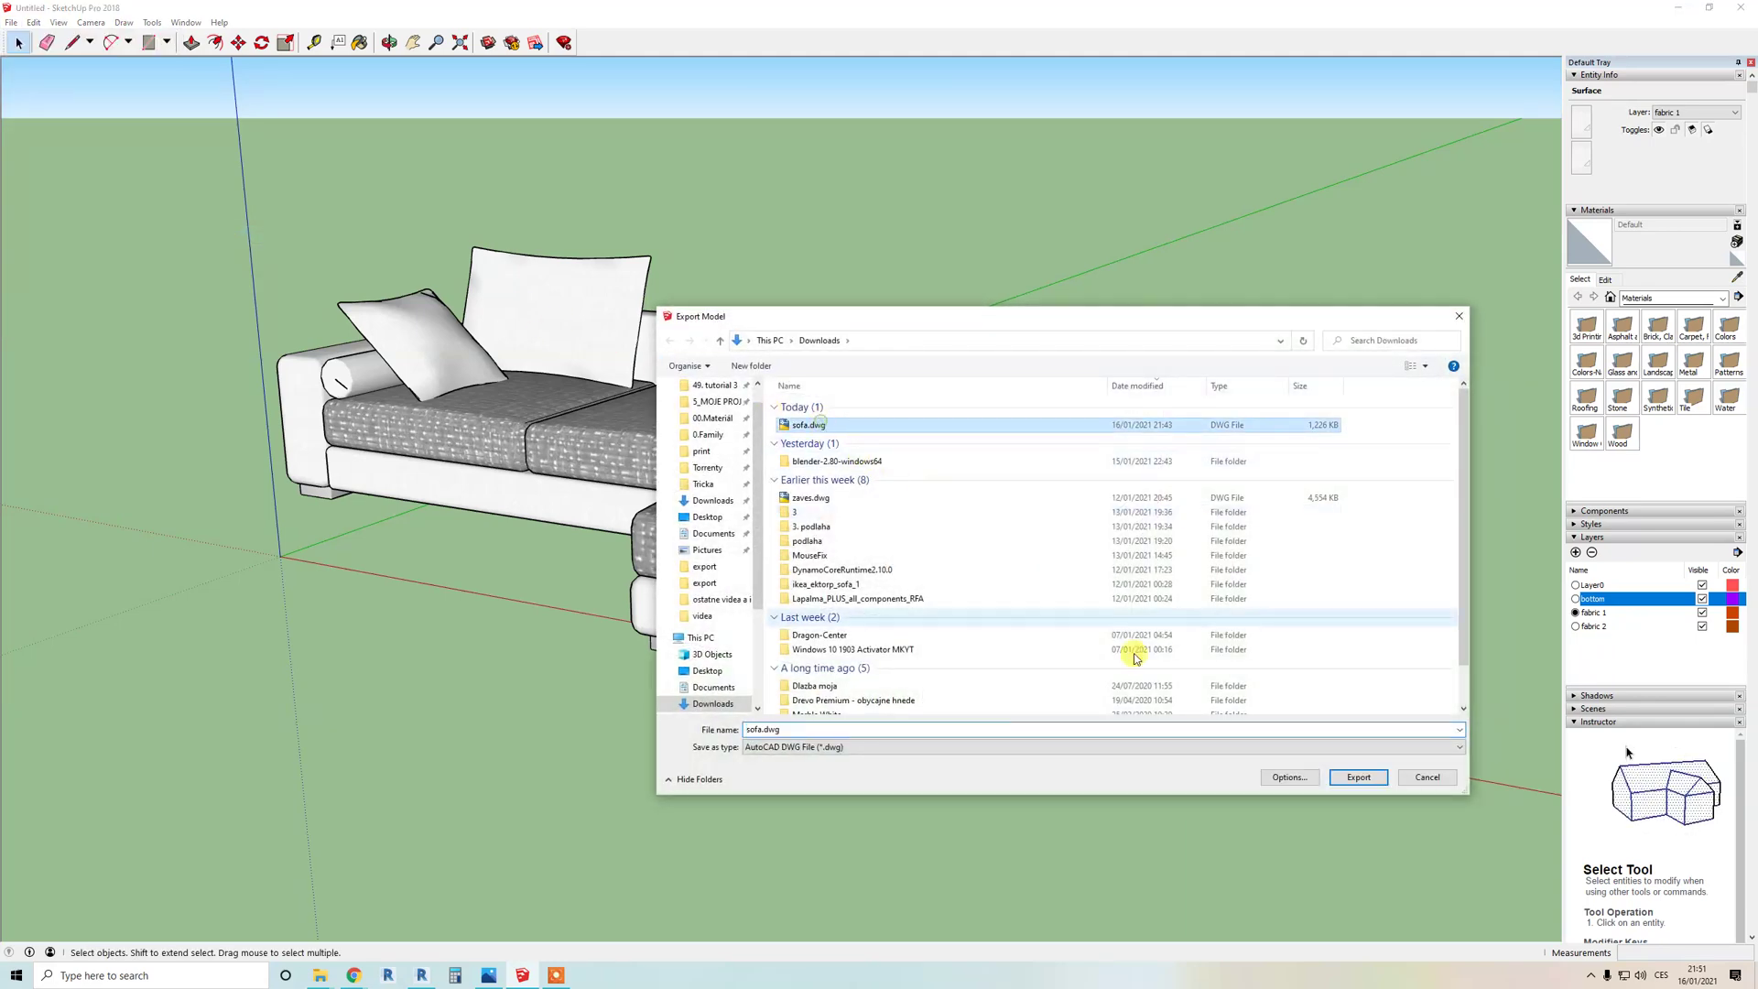
left_click(1355, 777)
left_click(912, 487)
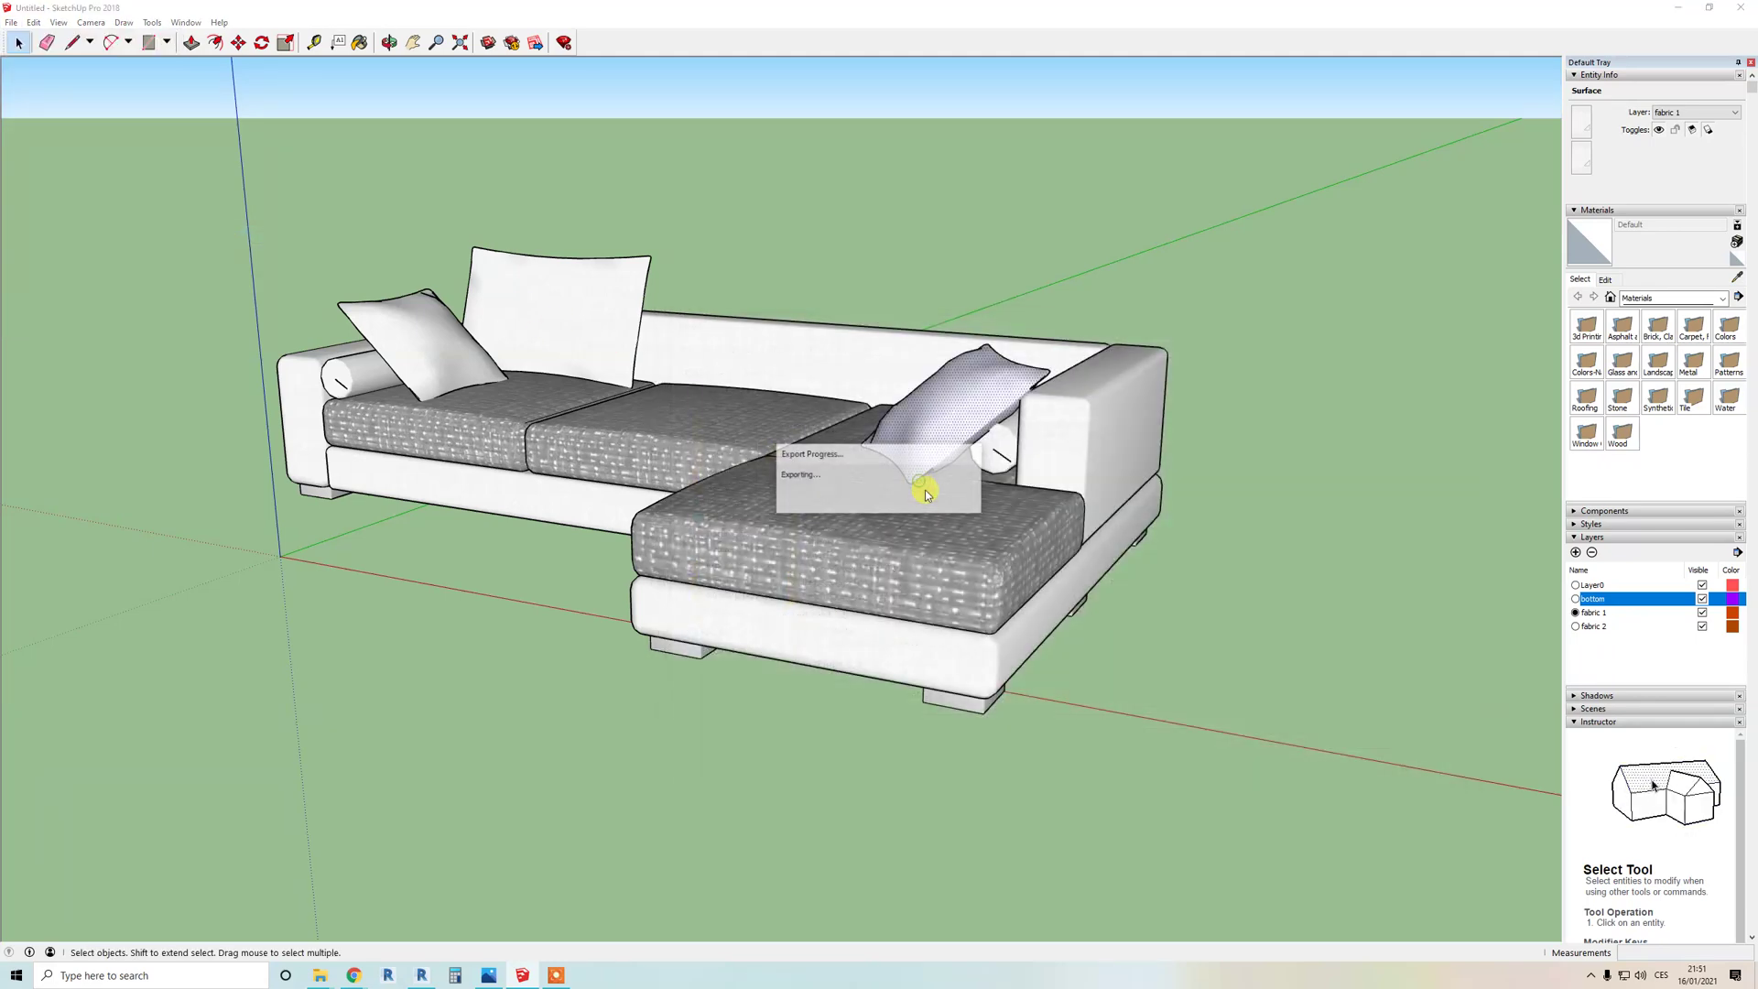
left_click(917, 517)
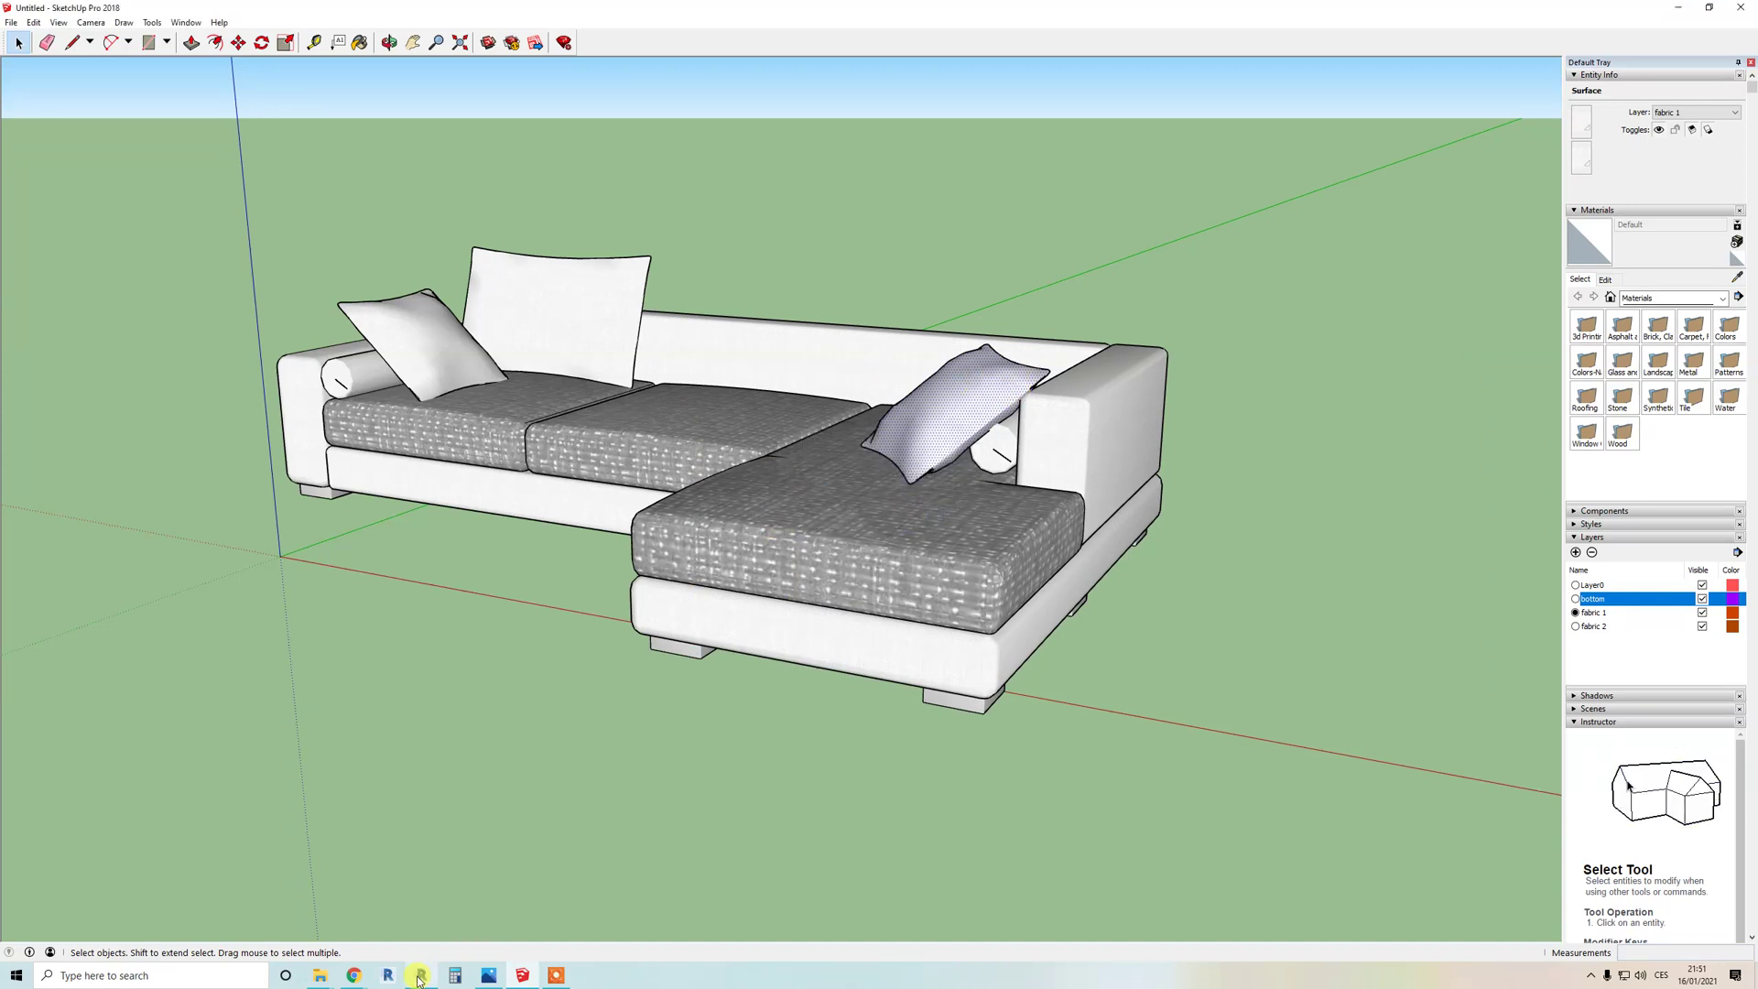
Step: Open the exported sofa.dwg from the Downloads folder in AutoCAD, continuing despite its foreign origin
mouse_move(320, 976)
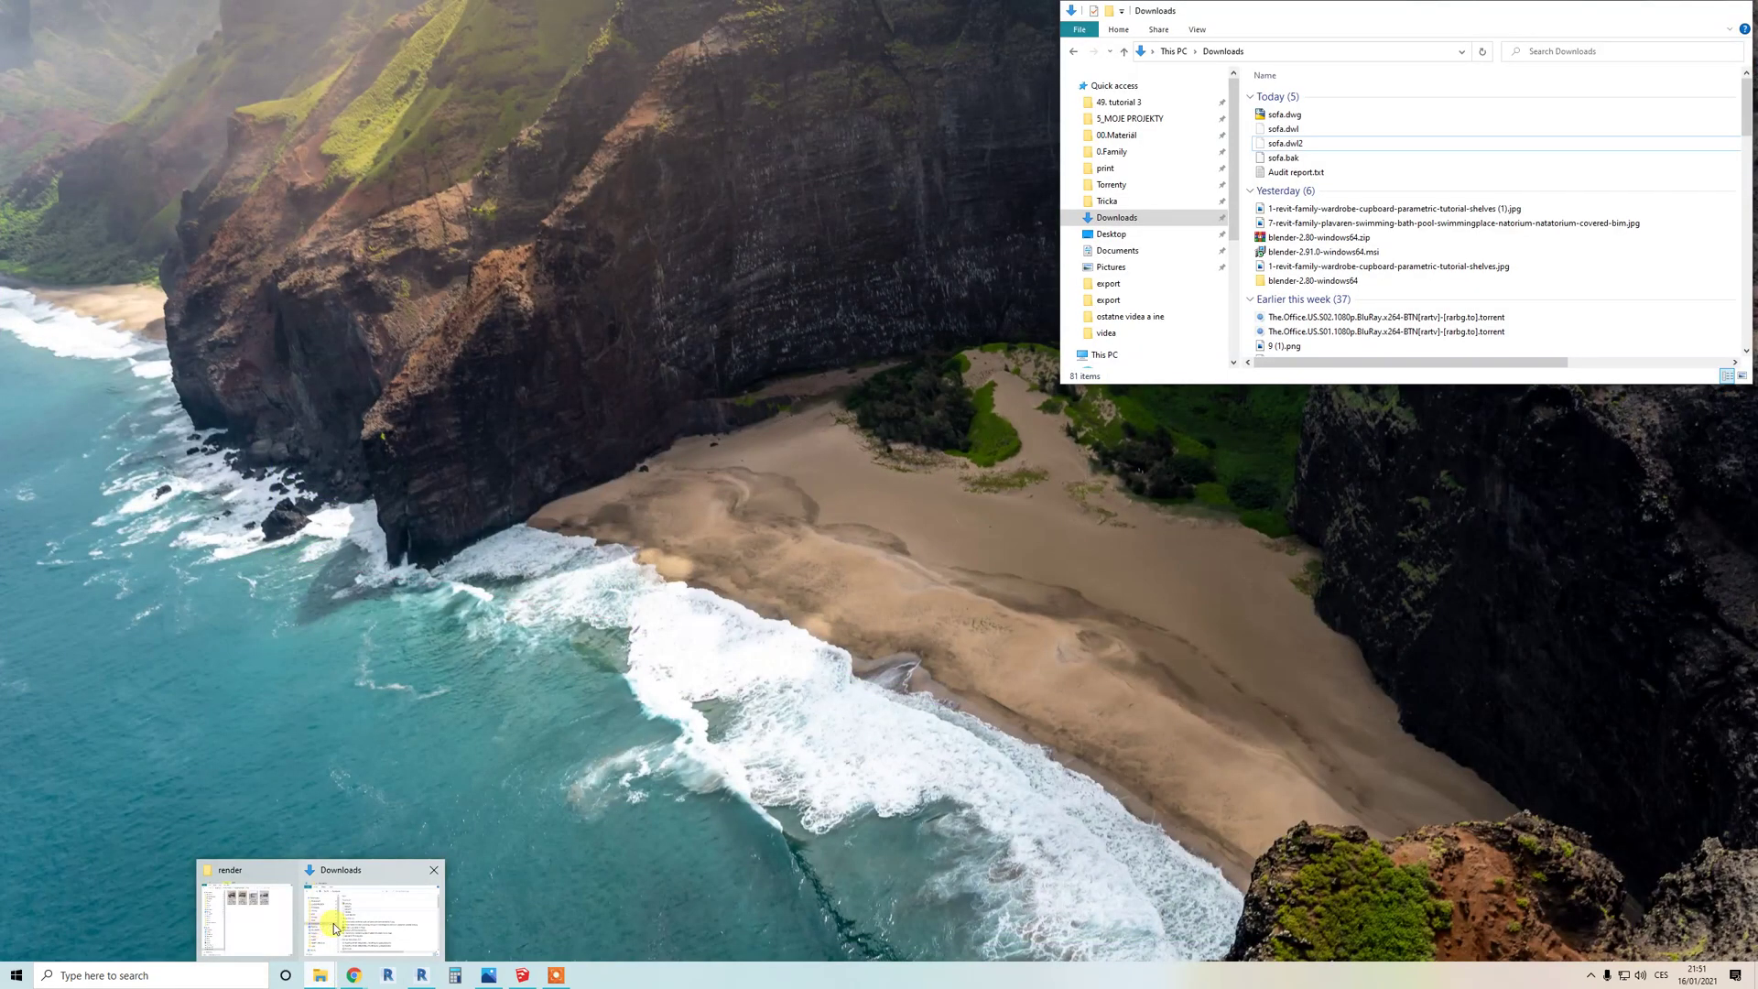
left_click(335, 927)
left_click(1302, 118)
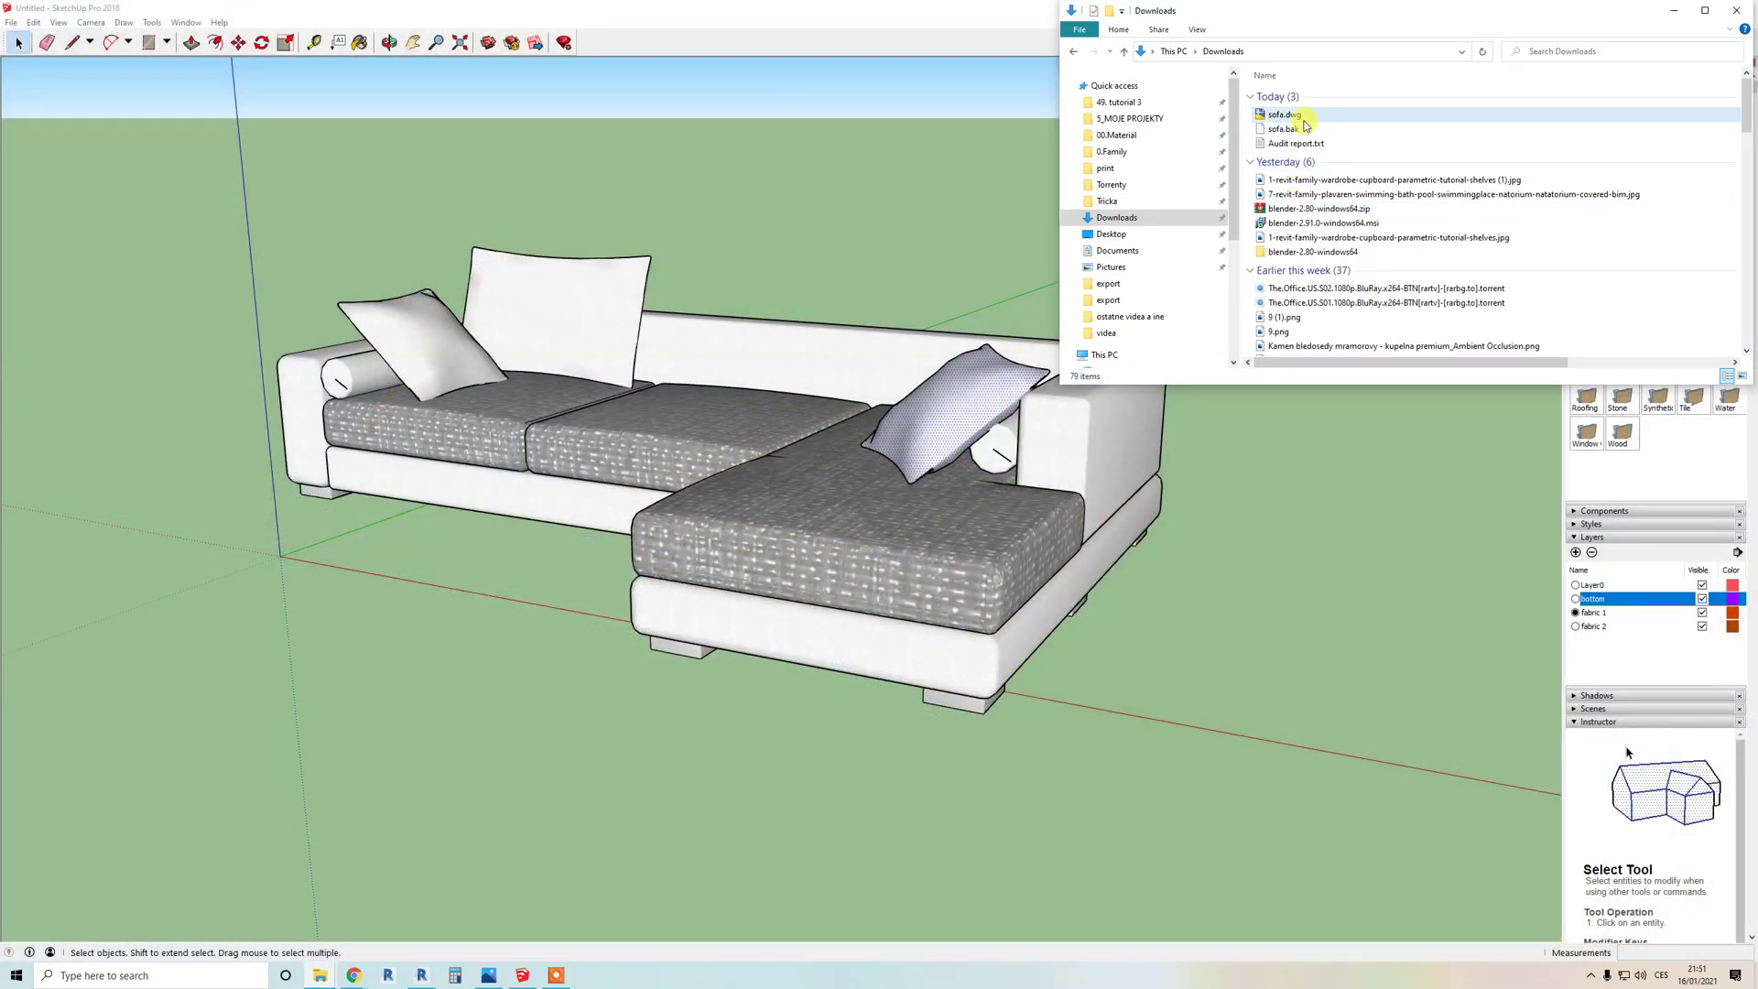
double_click(1288, 117)
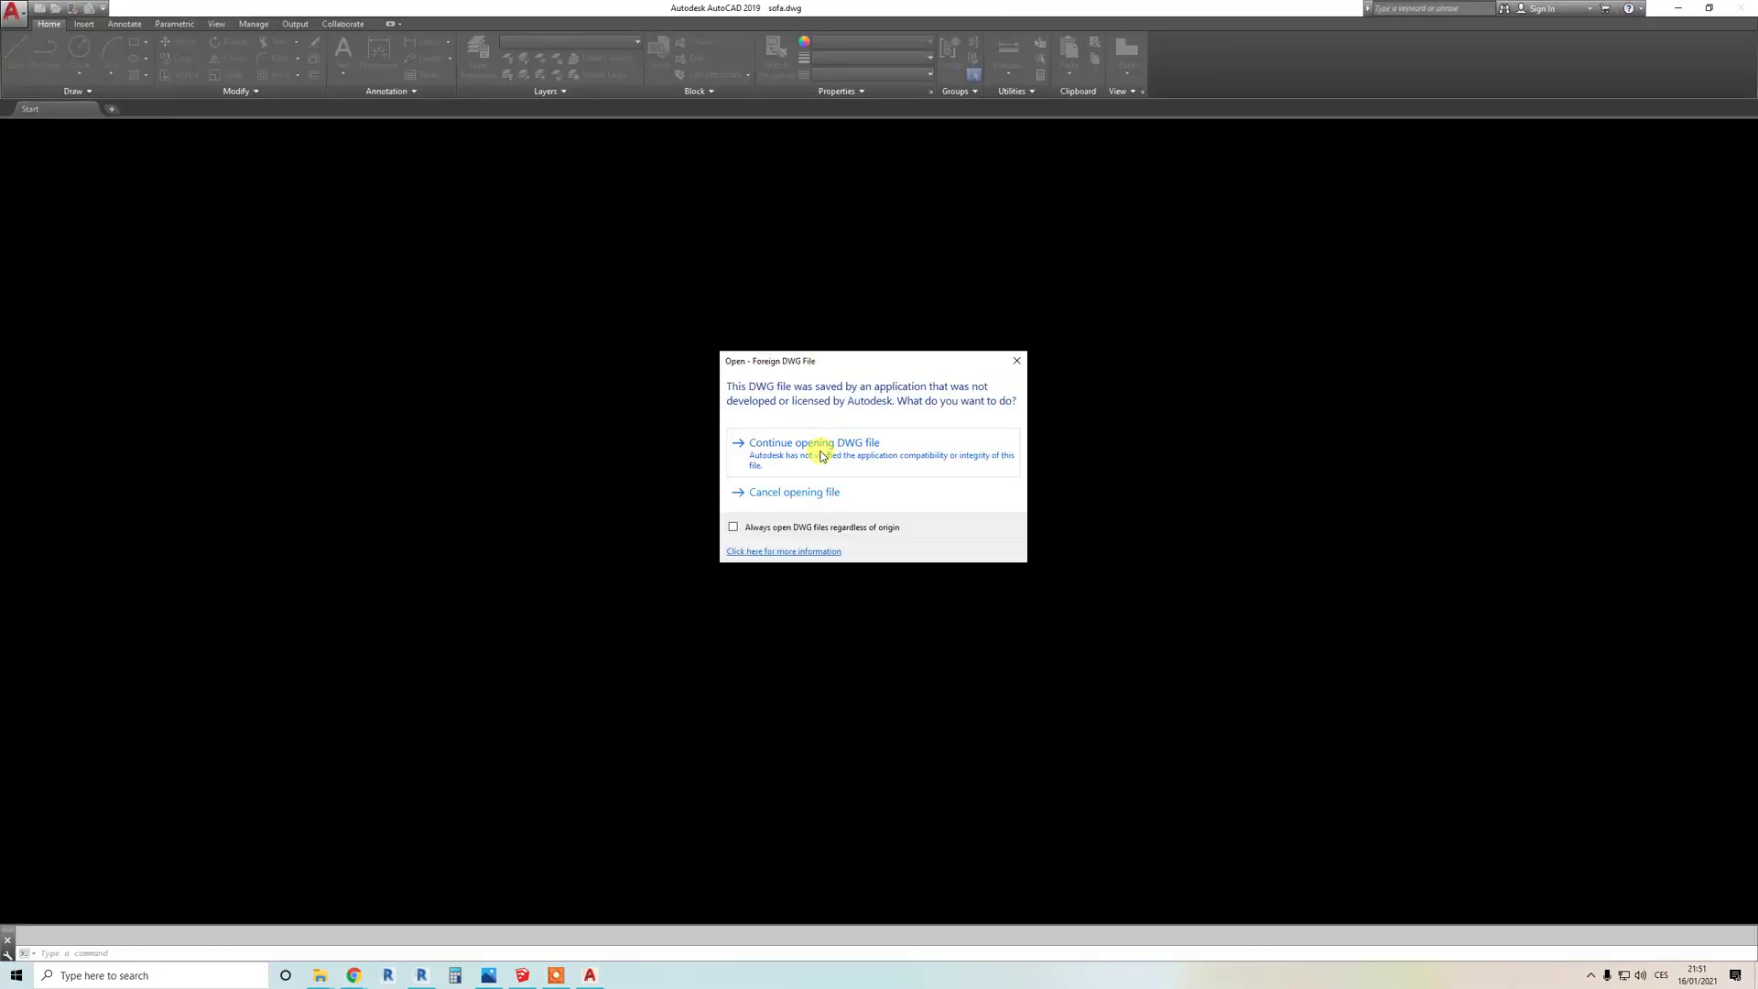
left_click(821, 454)
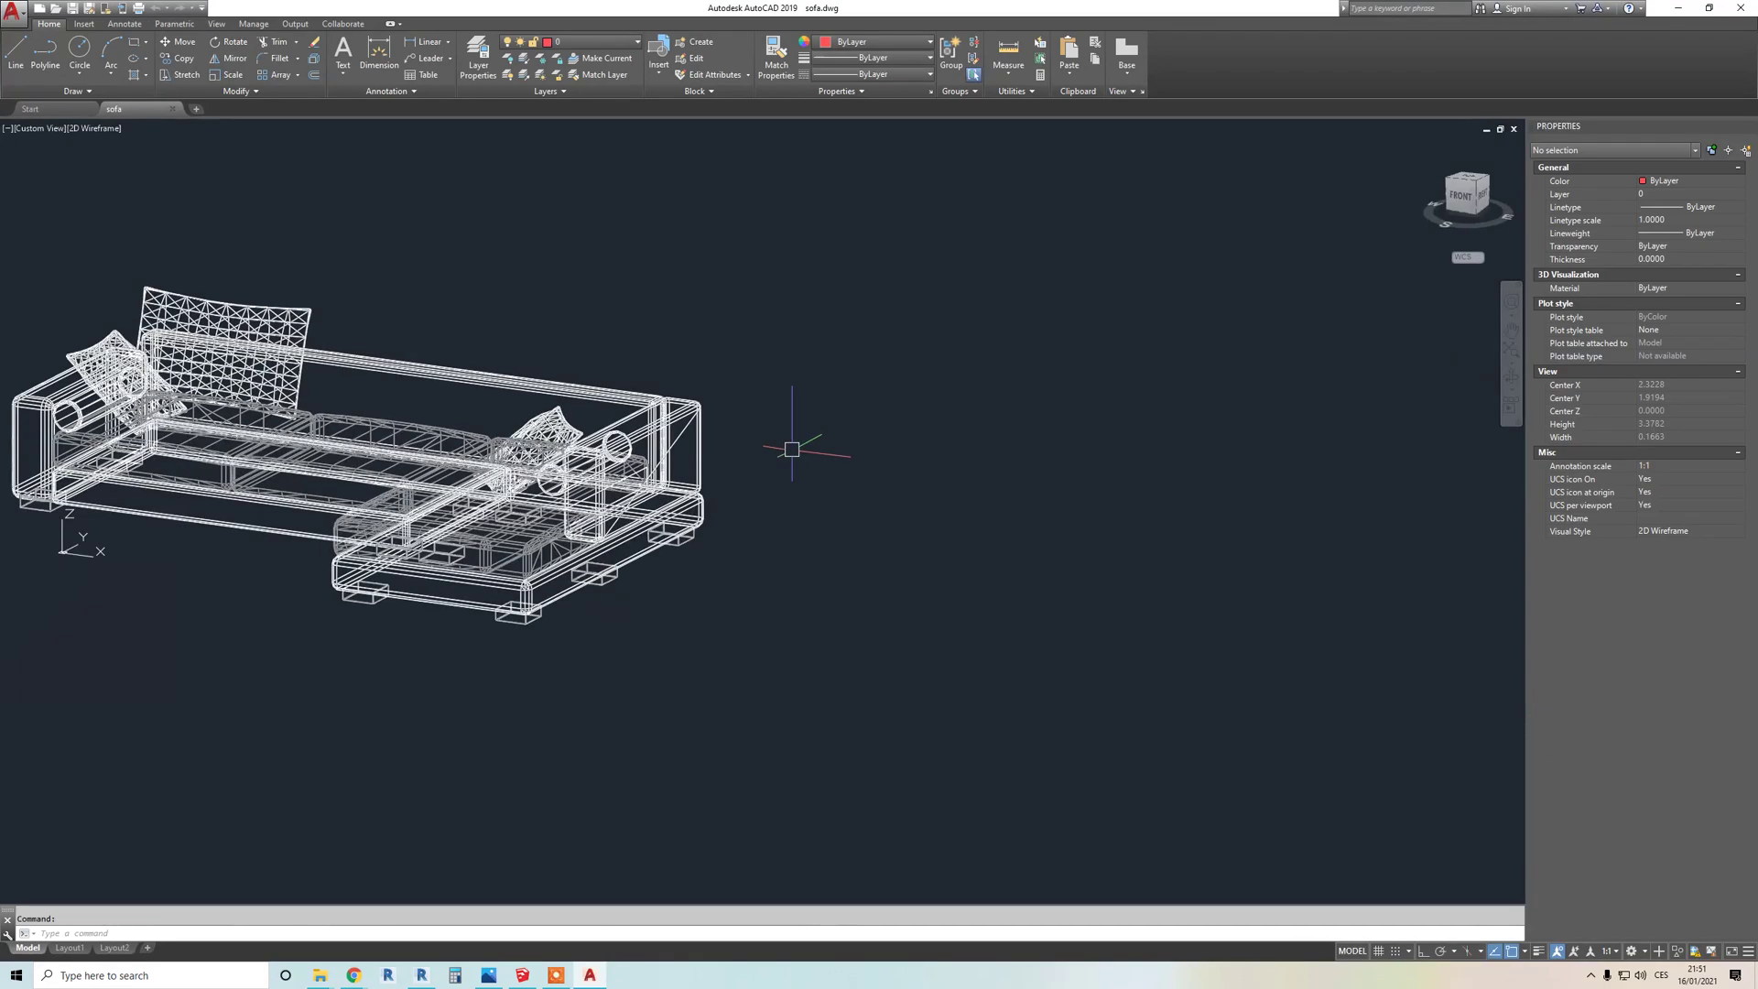
Step: Centre the sofa in the drawing view and set its visual style to Shaded
middle_click_drag(823, 452, 1085, 427)
middle_click_drag(805, 488, 843, 559)
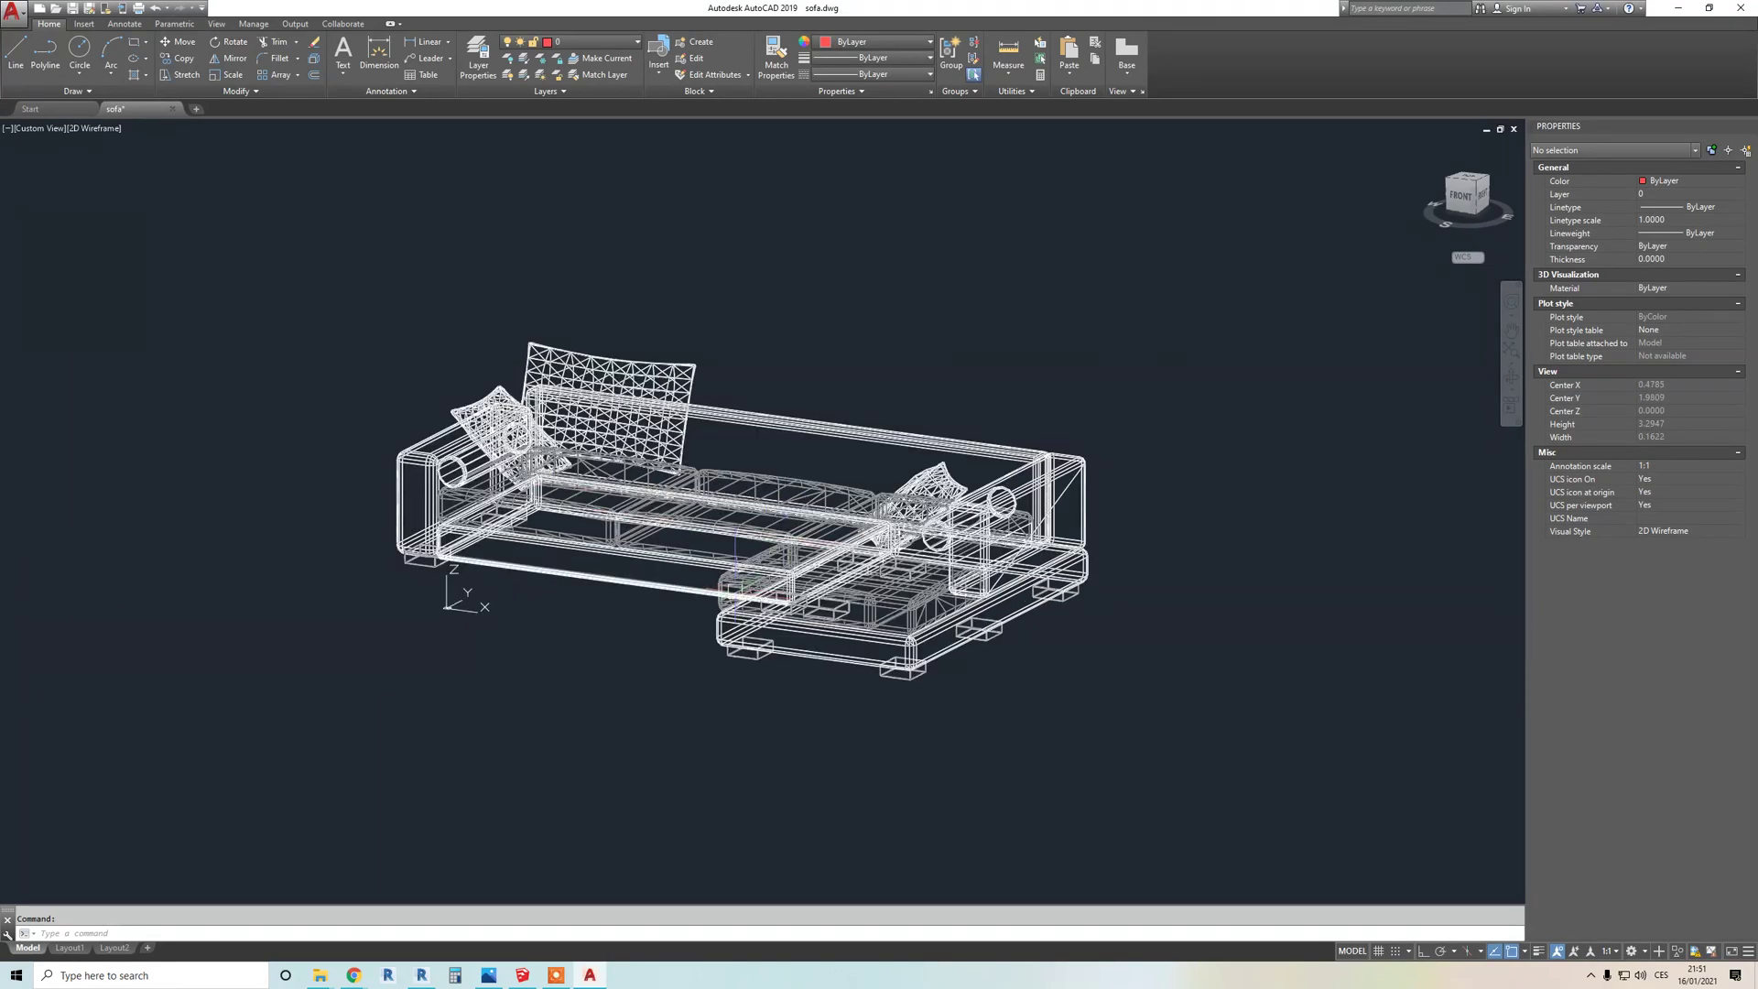
left_click(105, 128)
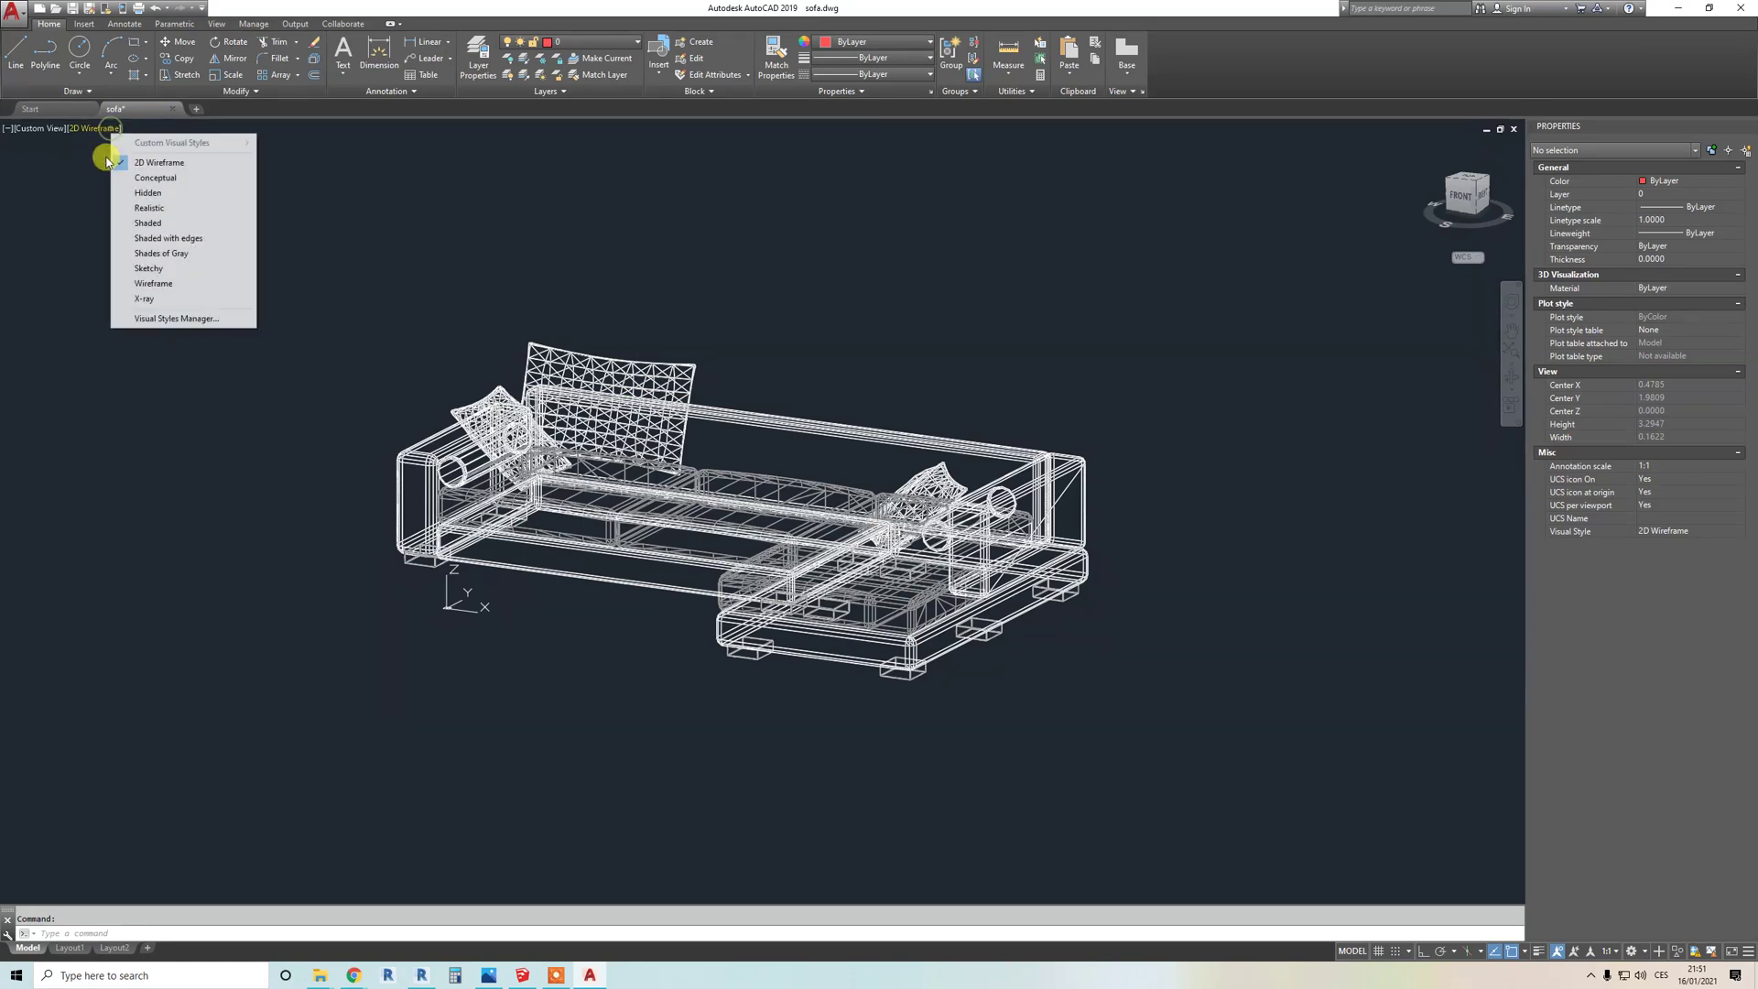
left_click(148, 222)
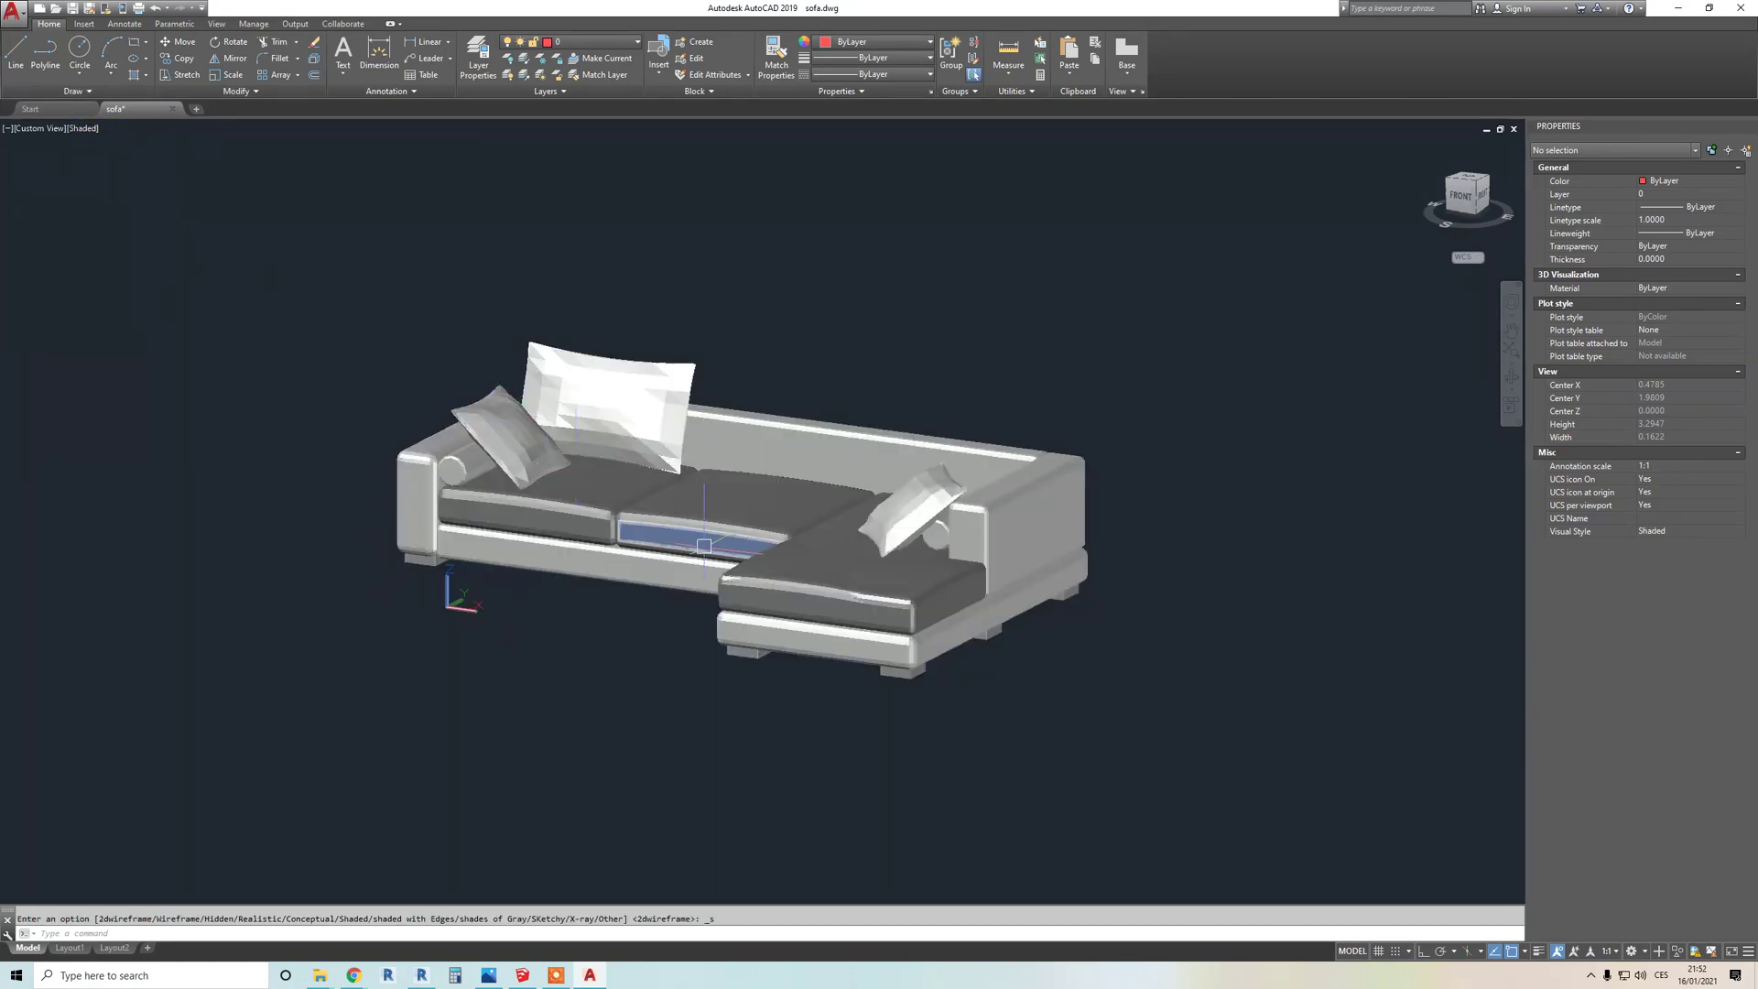
Step: Set the color of all the sofa's meshes to ByLayer and save the drawing
left_click(239, 227)
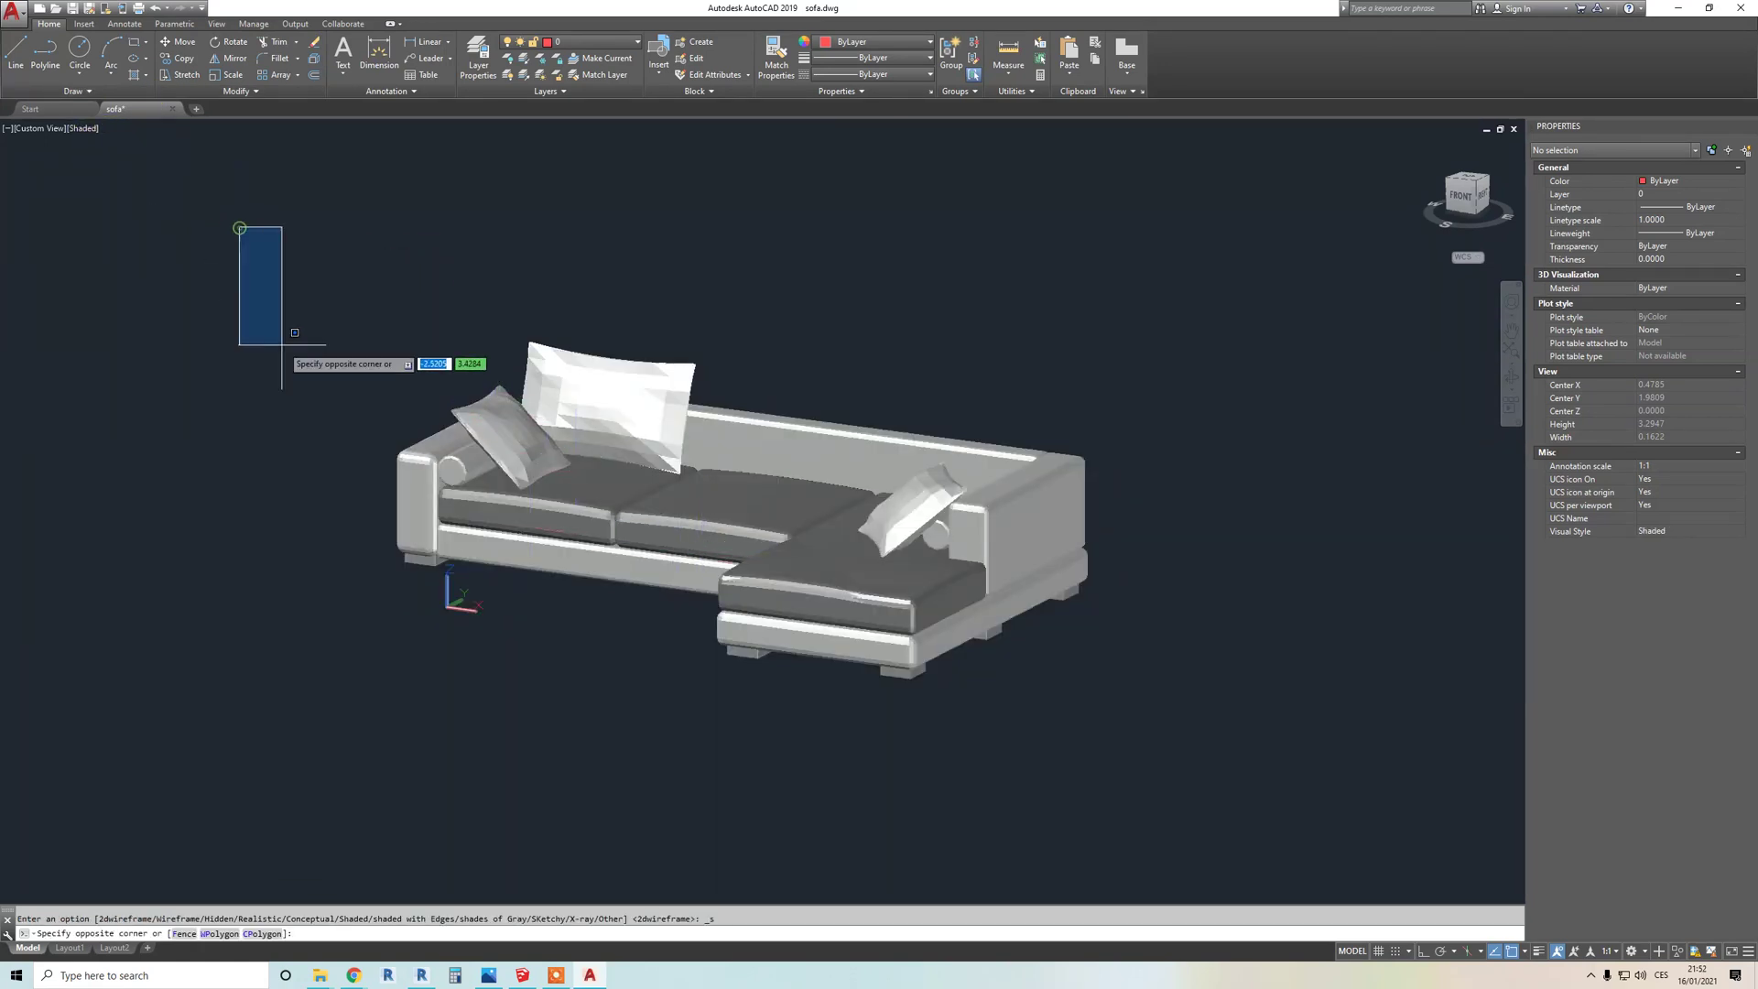
left_click(1216, 745)
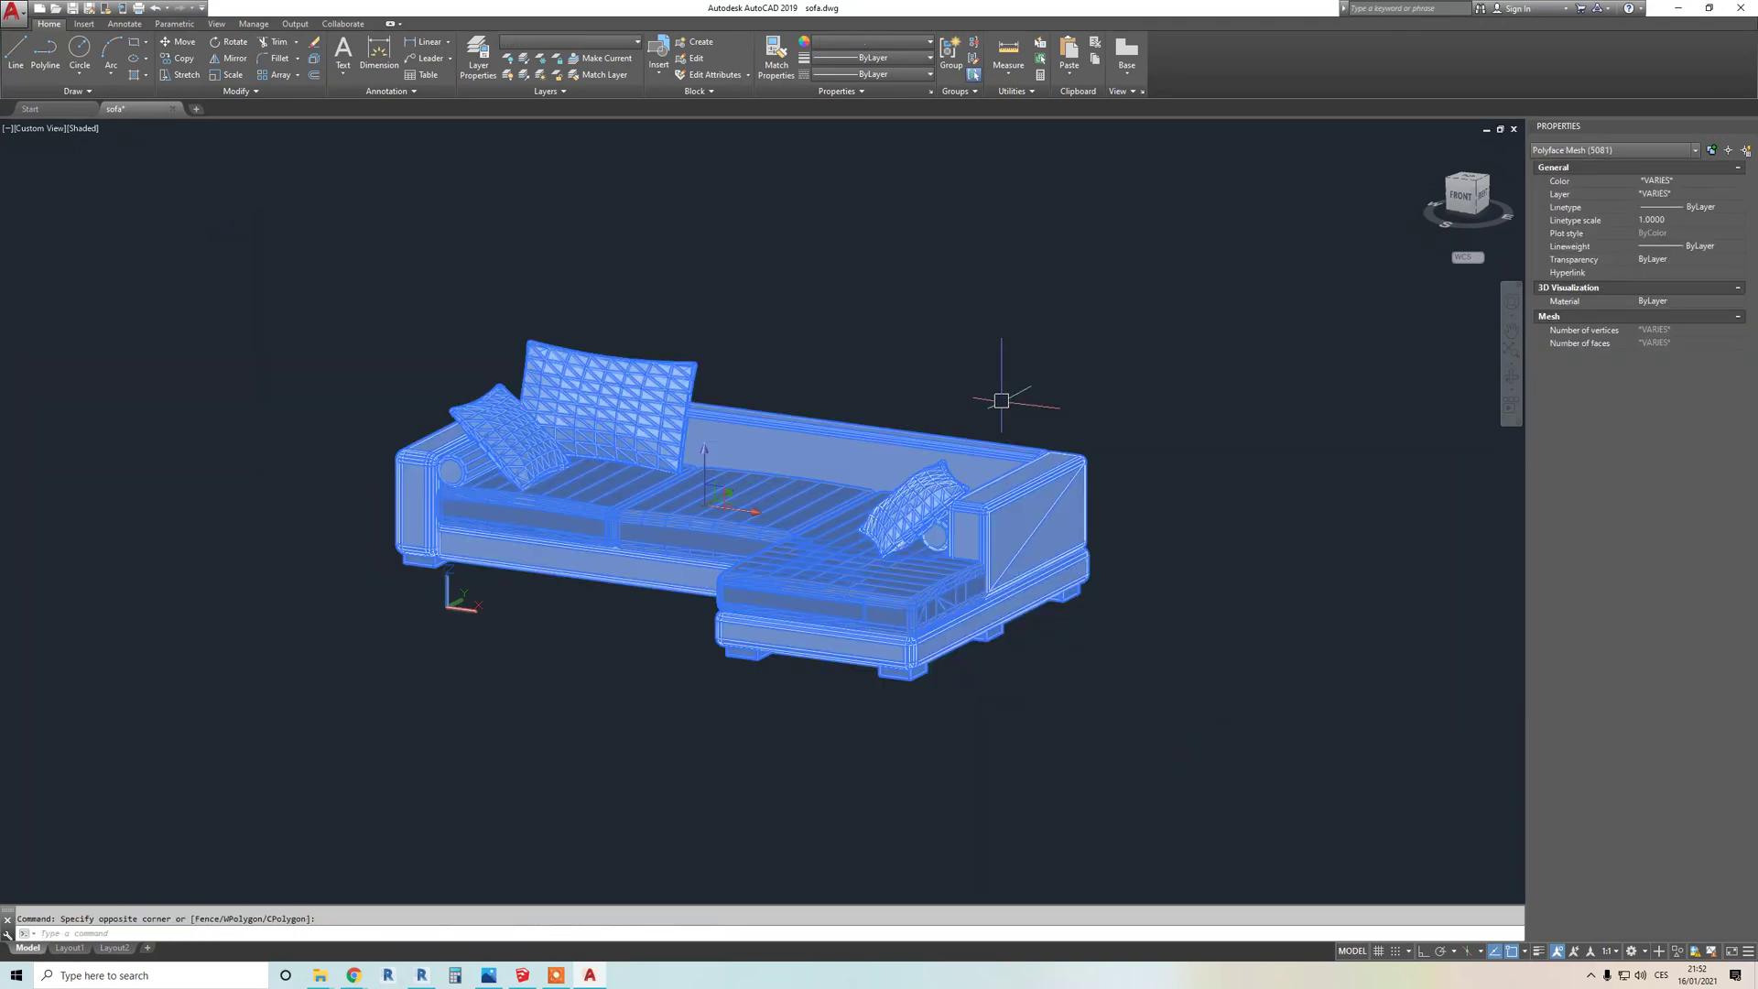
left_click(829, 42)
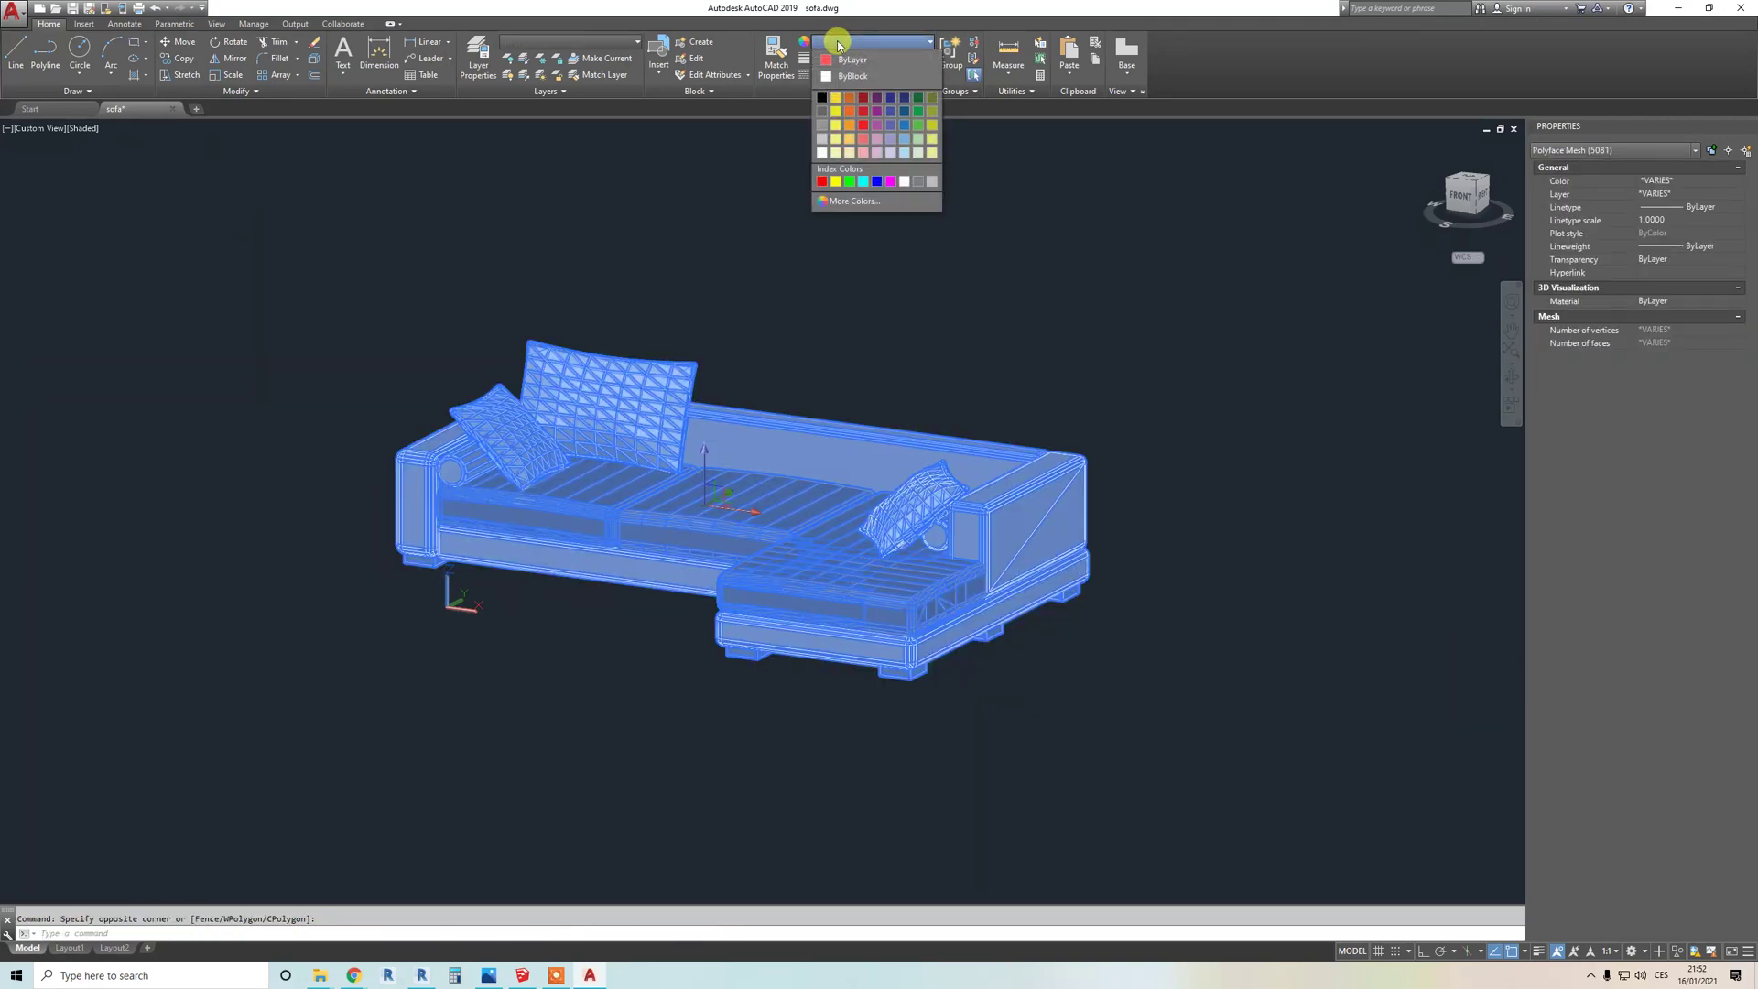
left_click(885, 60)
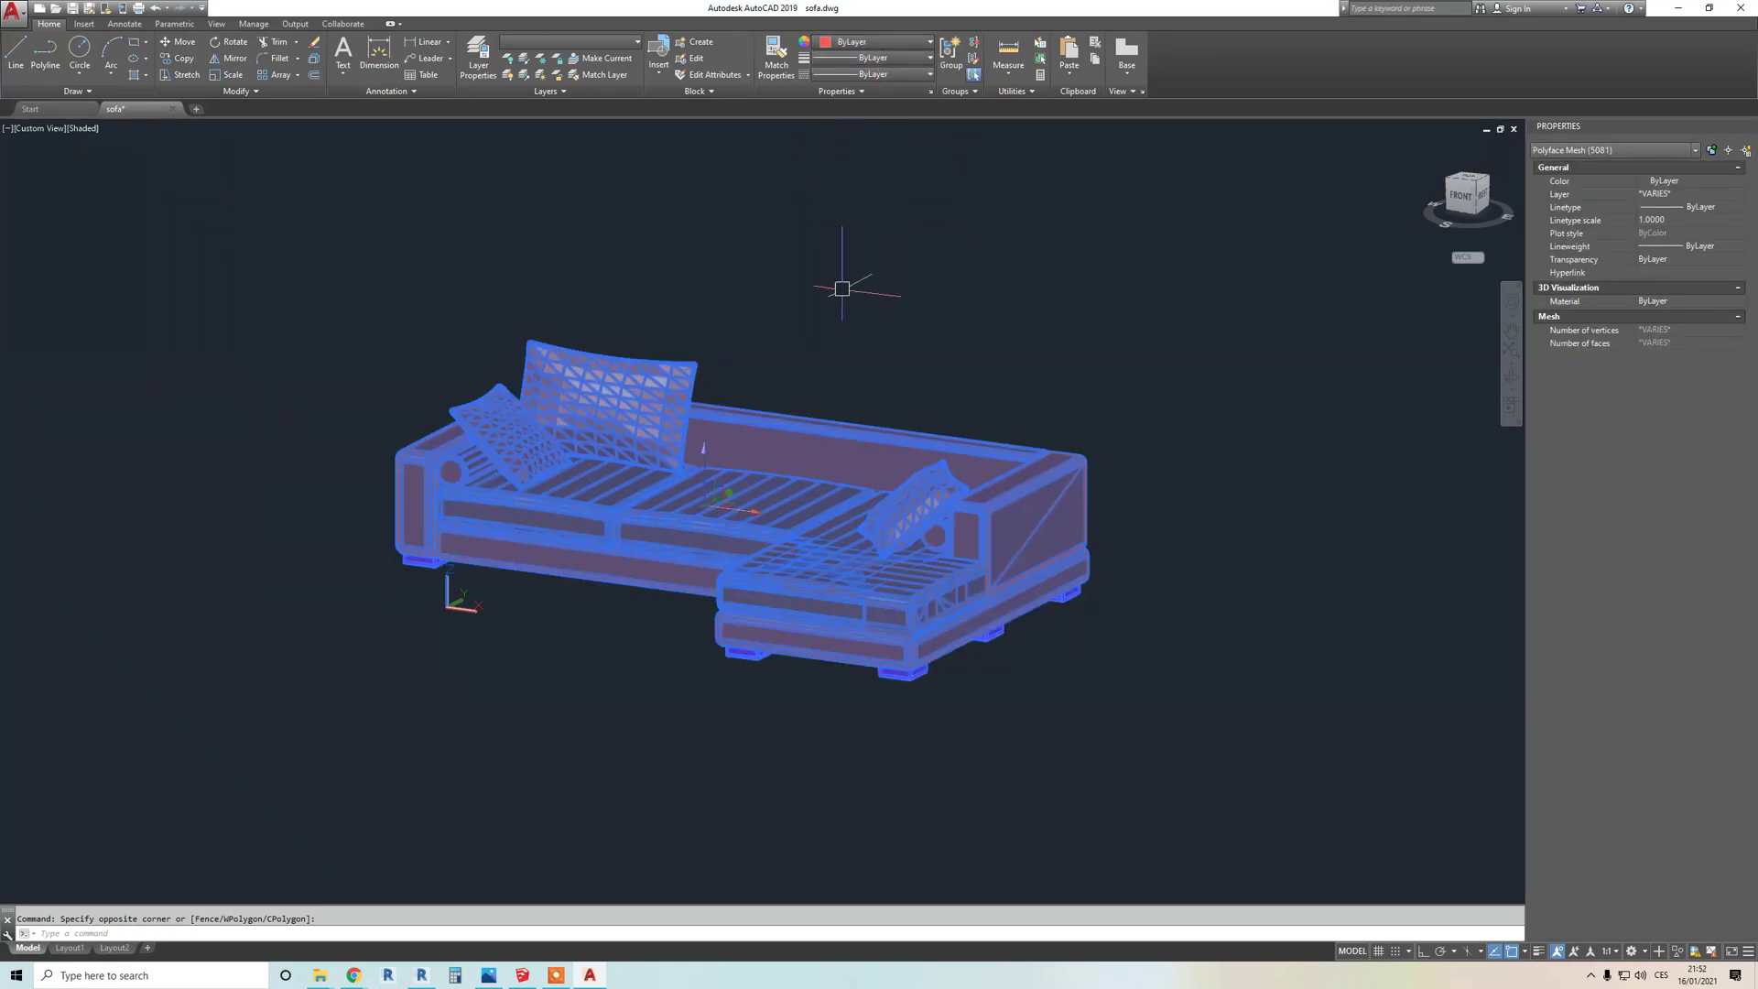
key("Escape")
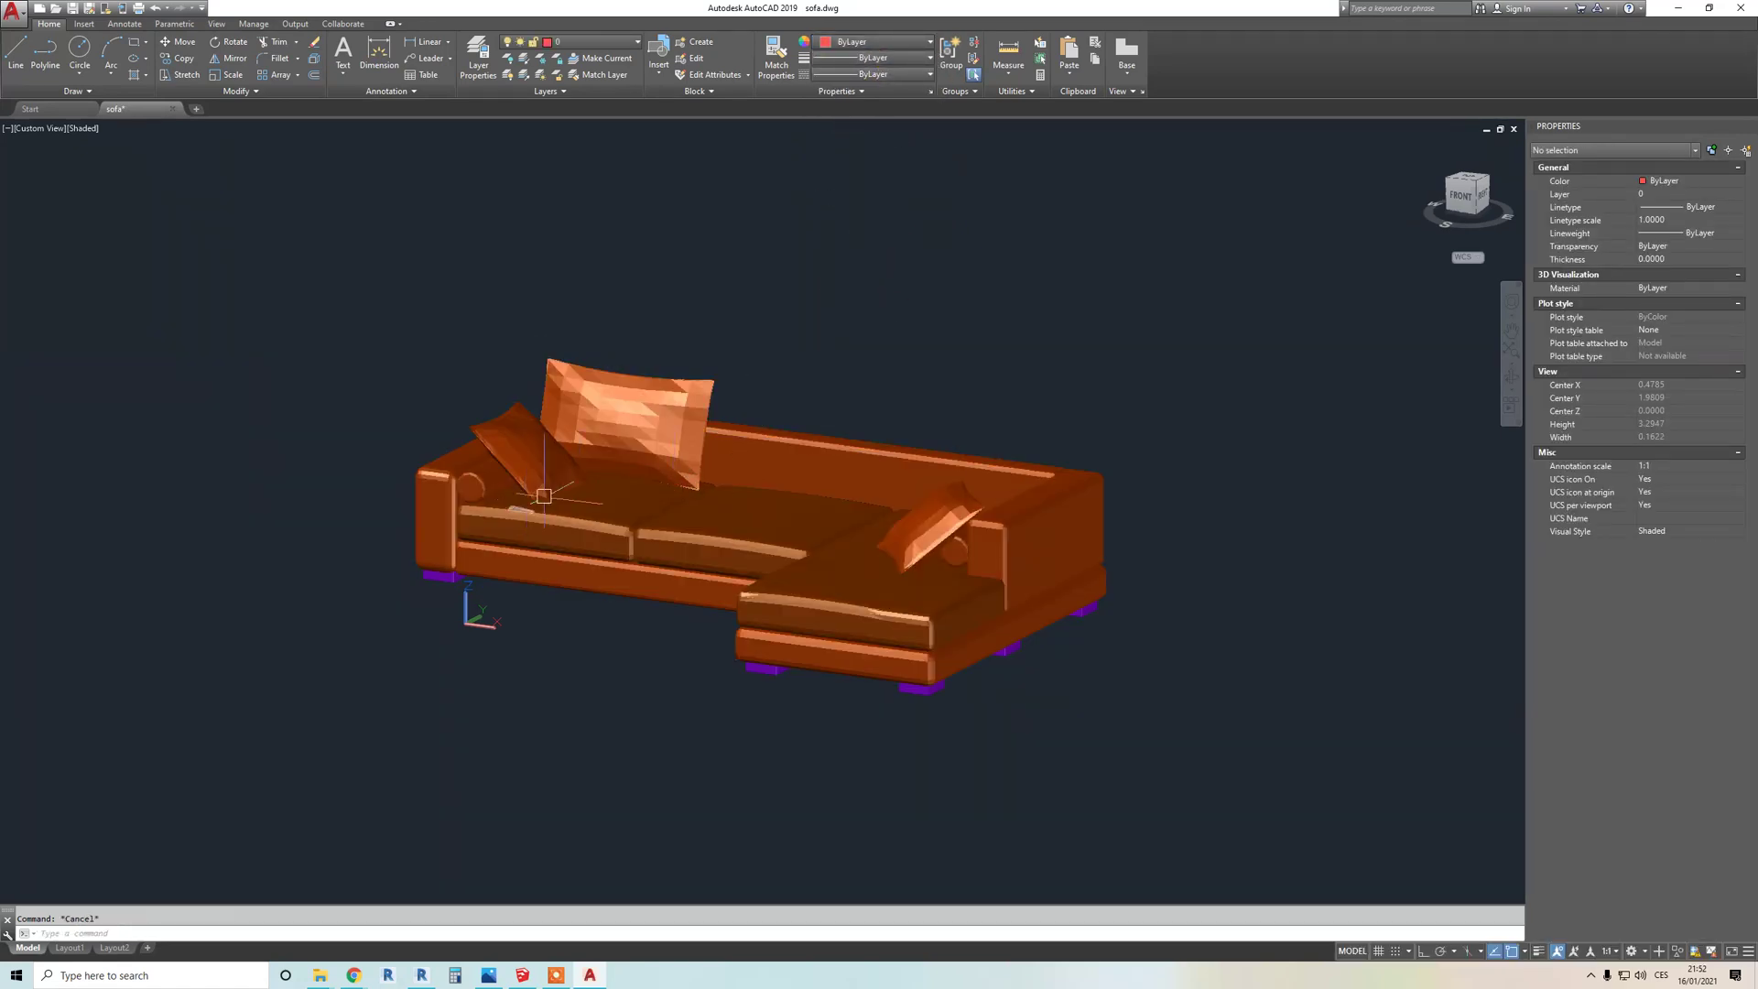
left_click(309, 245)
left_click(1243, 793)
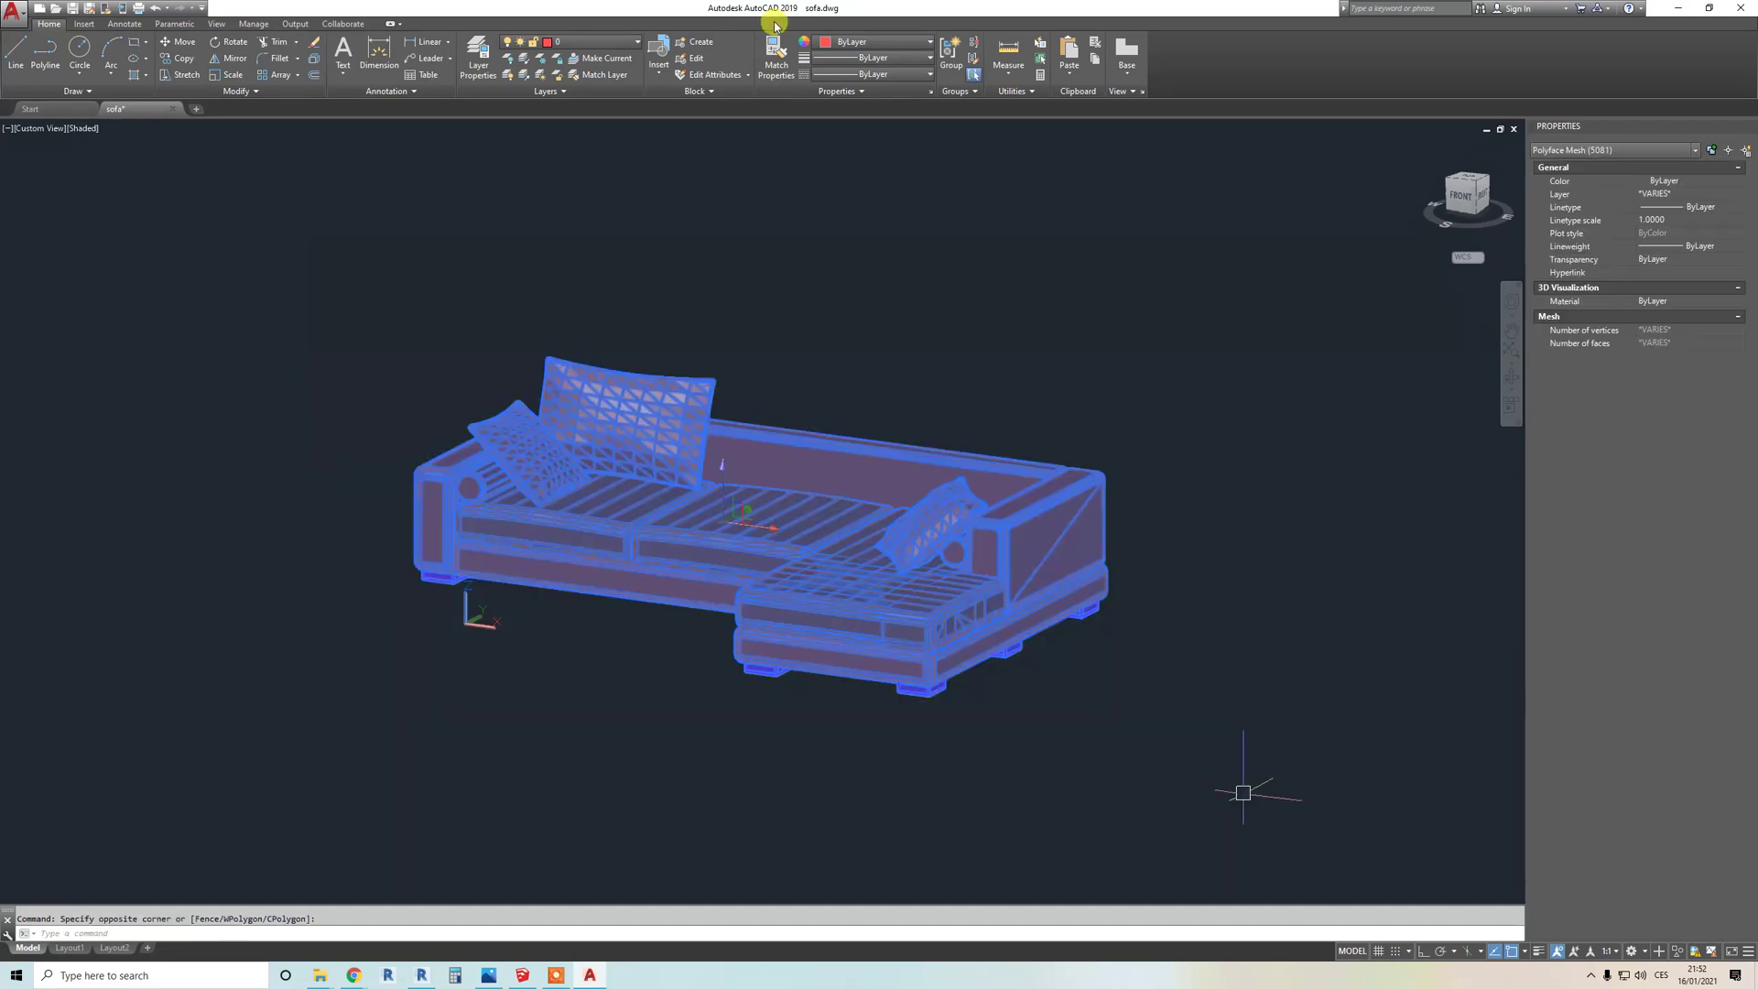
key("Escape")
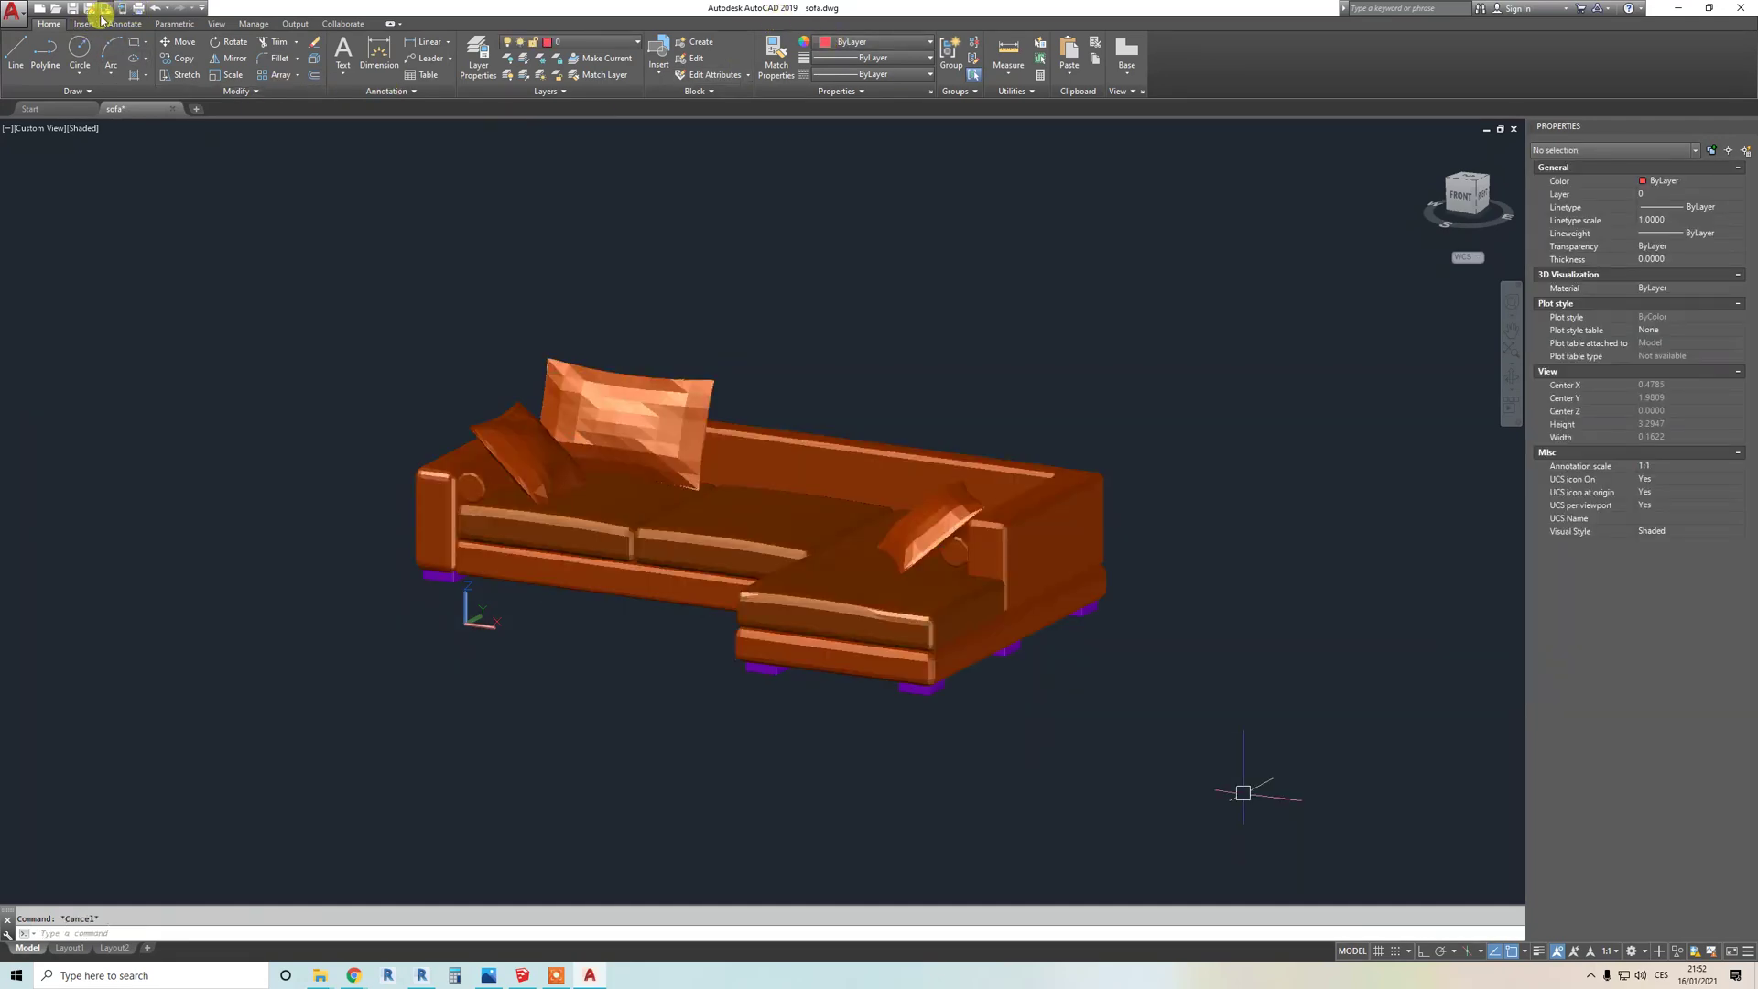
left_click(74, 11)
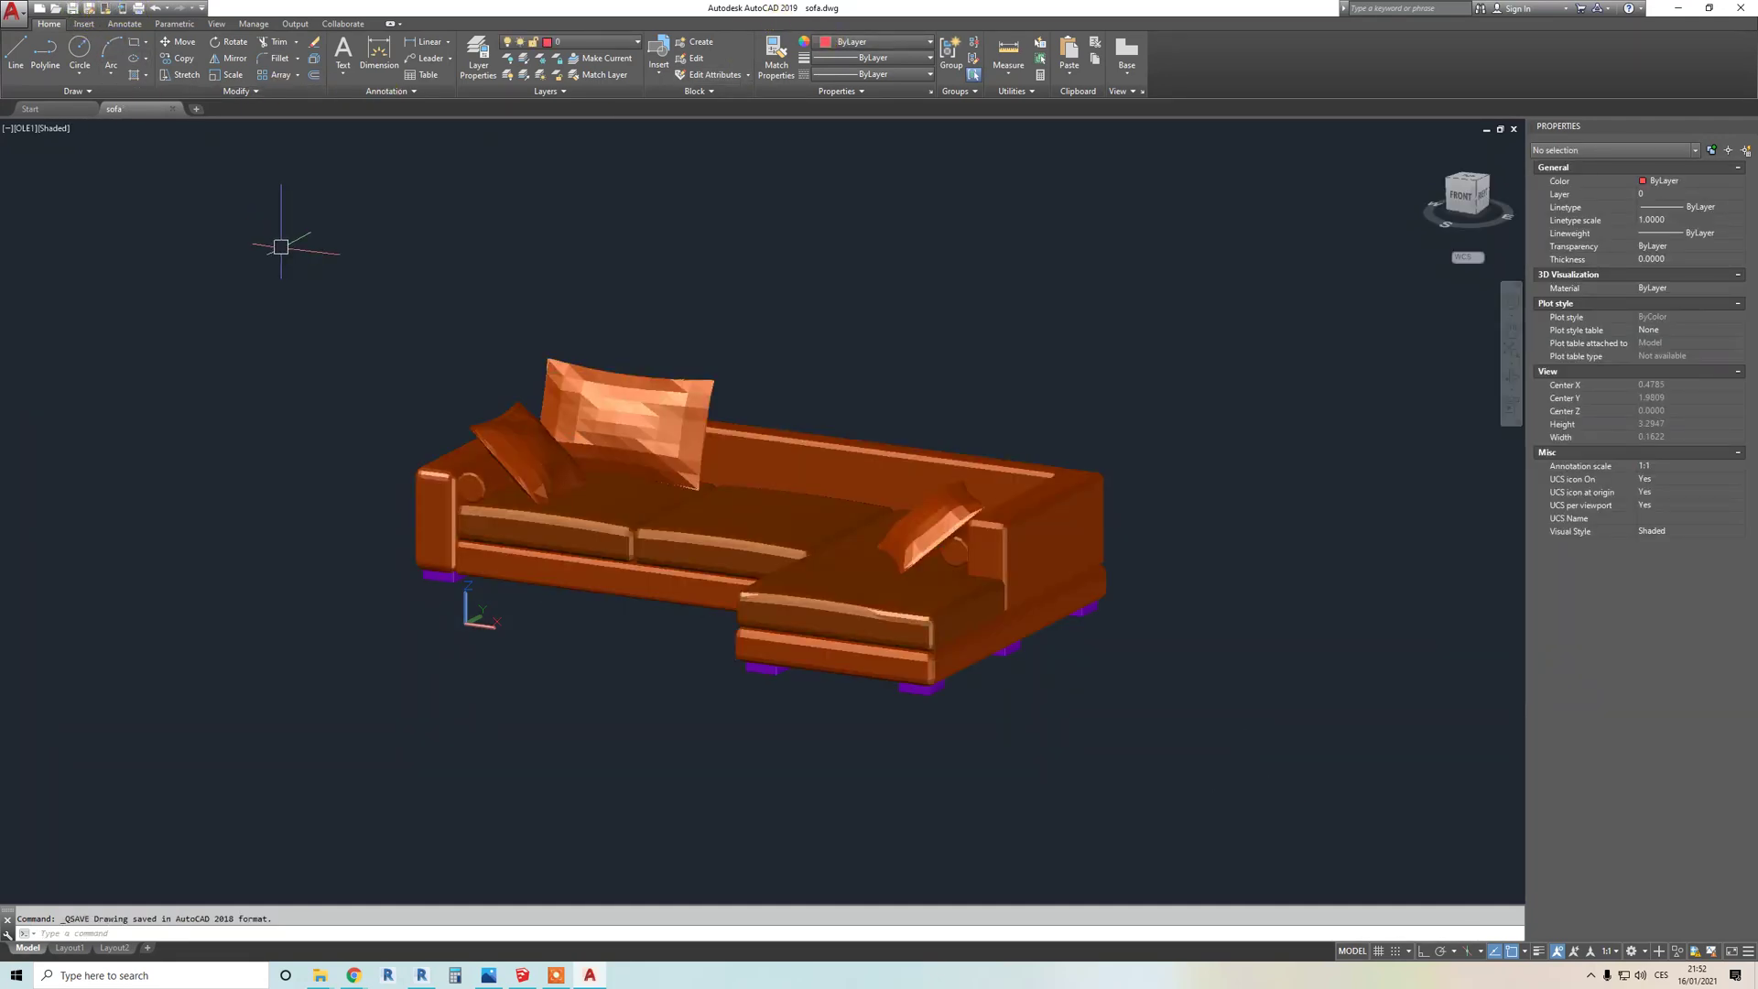
Step: Switch to Revit, maximize its window and create a new family from the Metric Generic Model.rft template
left_click(422, 976)
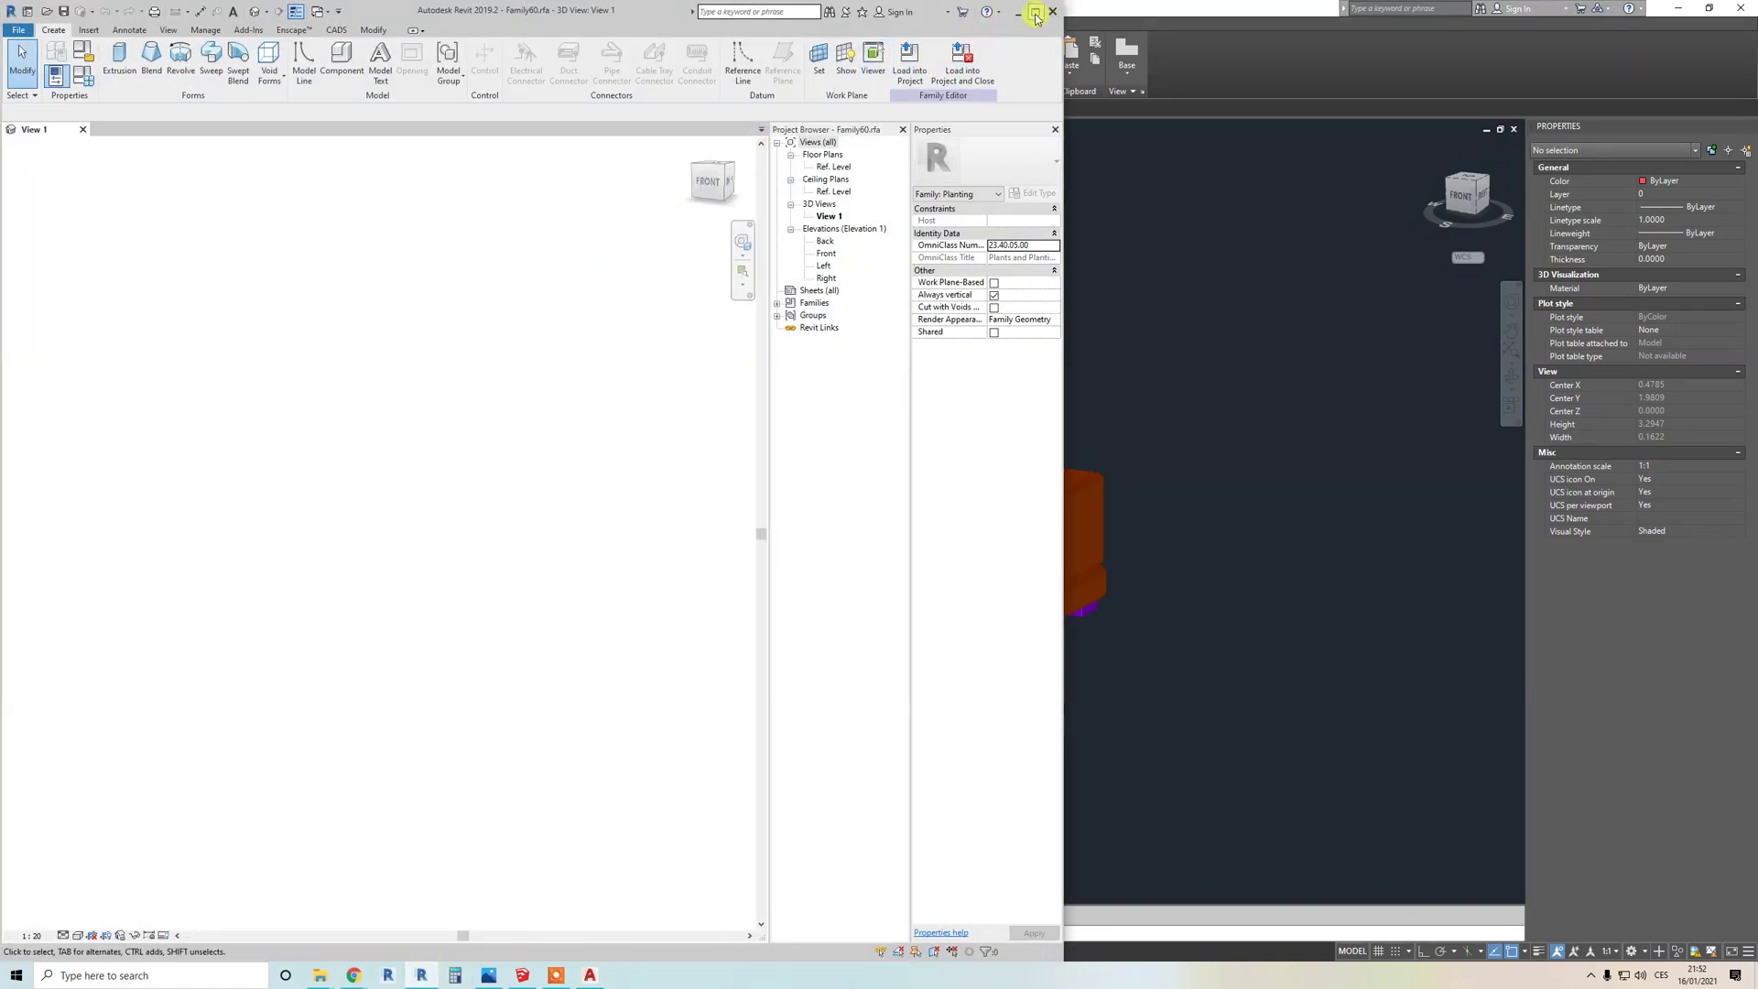
left_click(1035, 14)
left_click(18, 27)
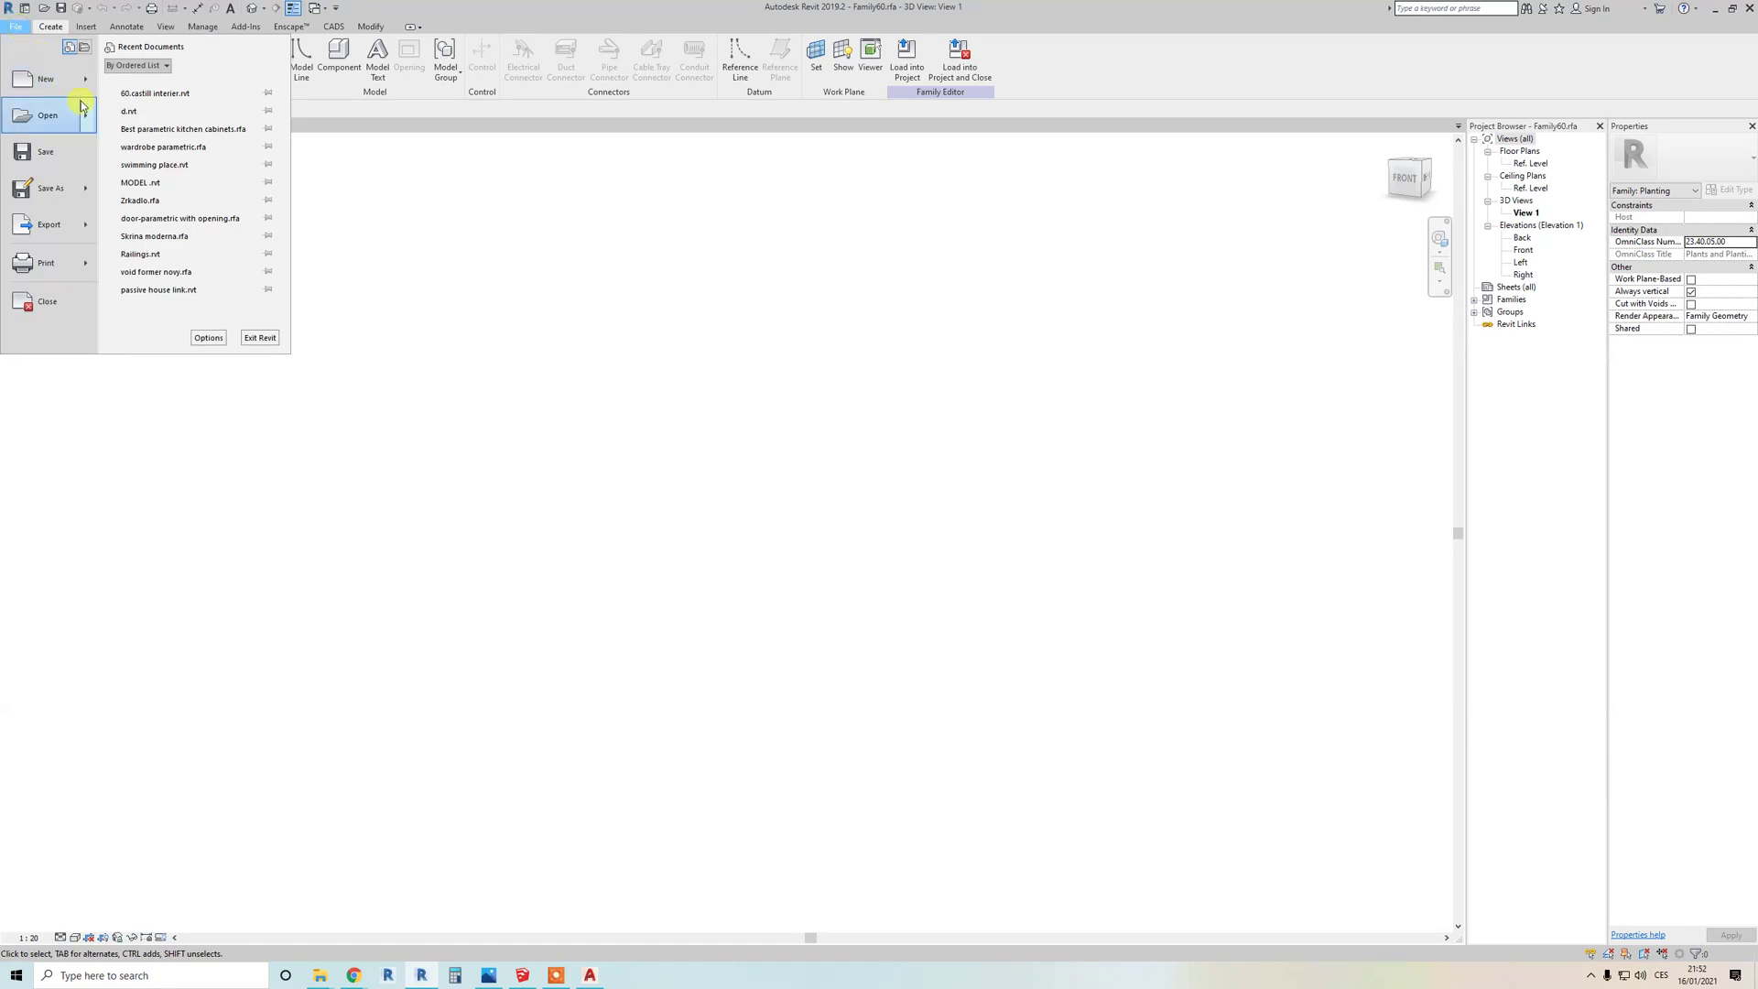
mouse_move(79, 78)
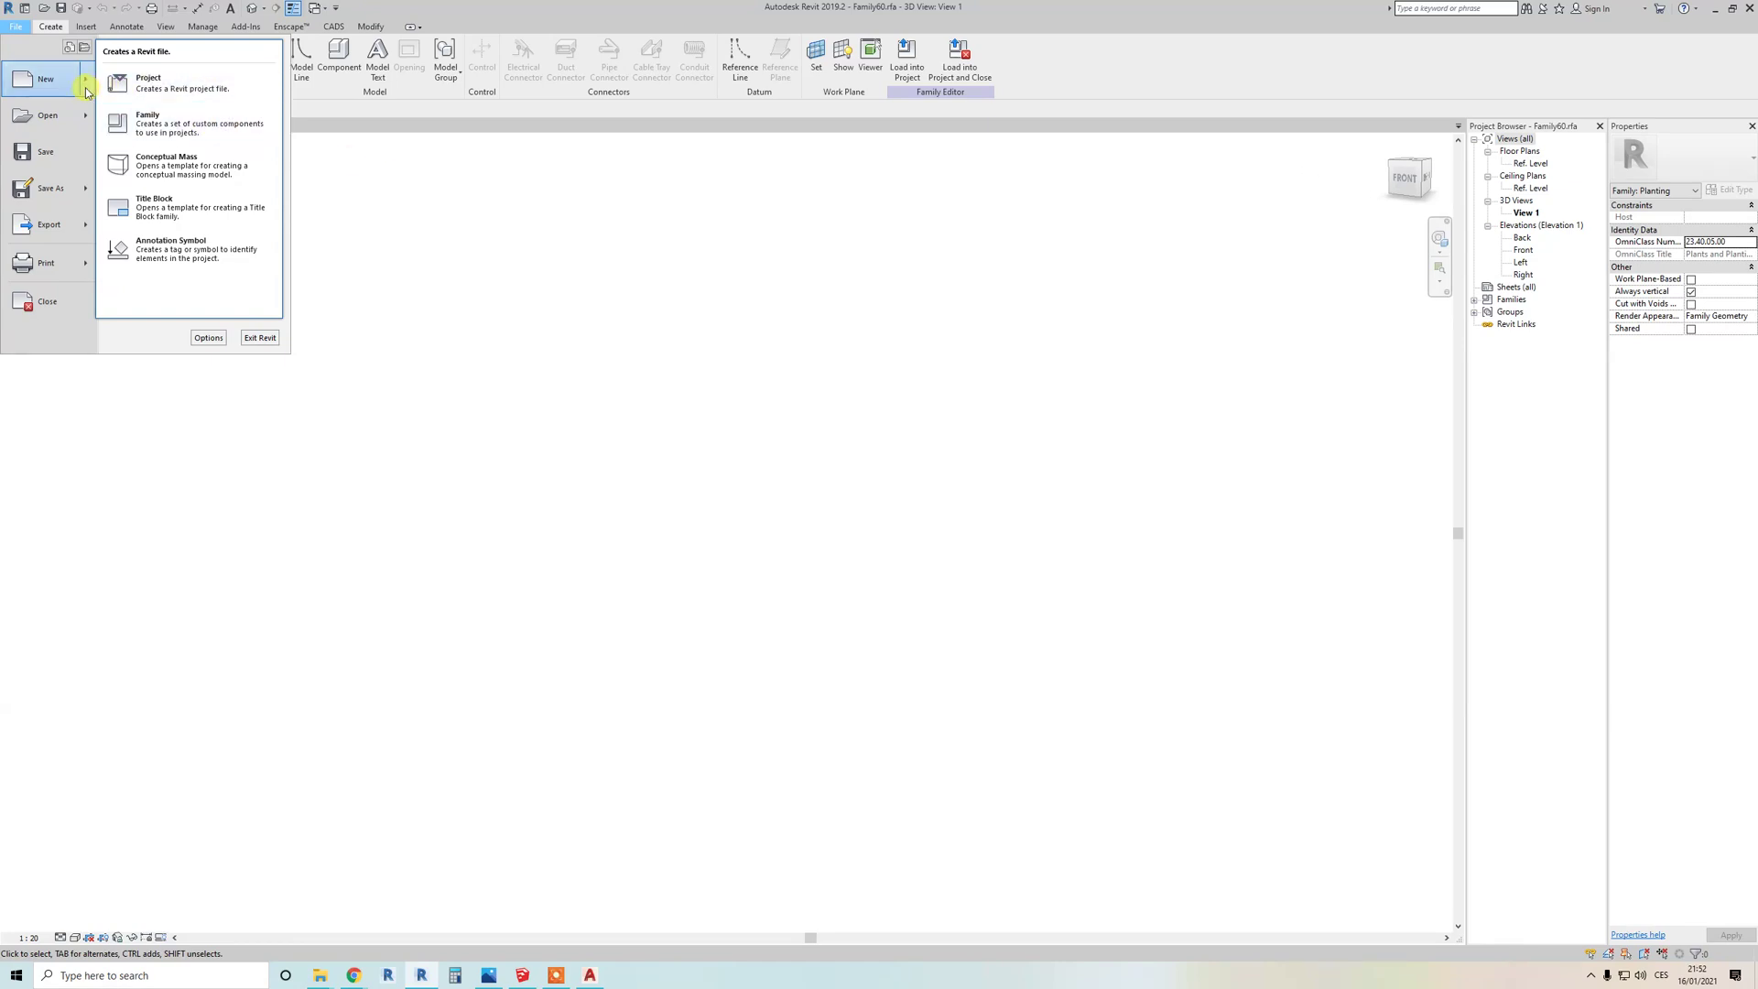
left_click(167, 129)
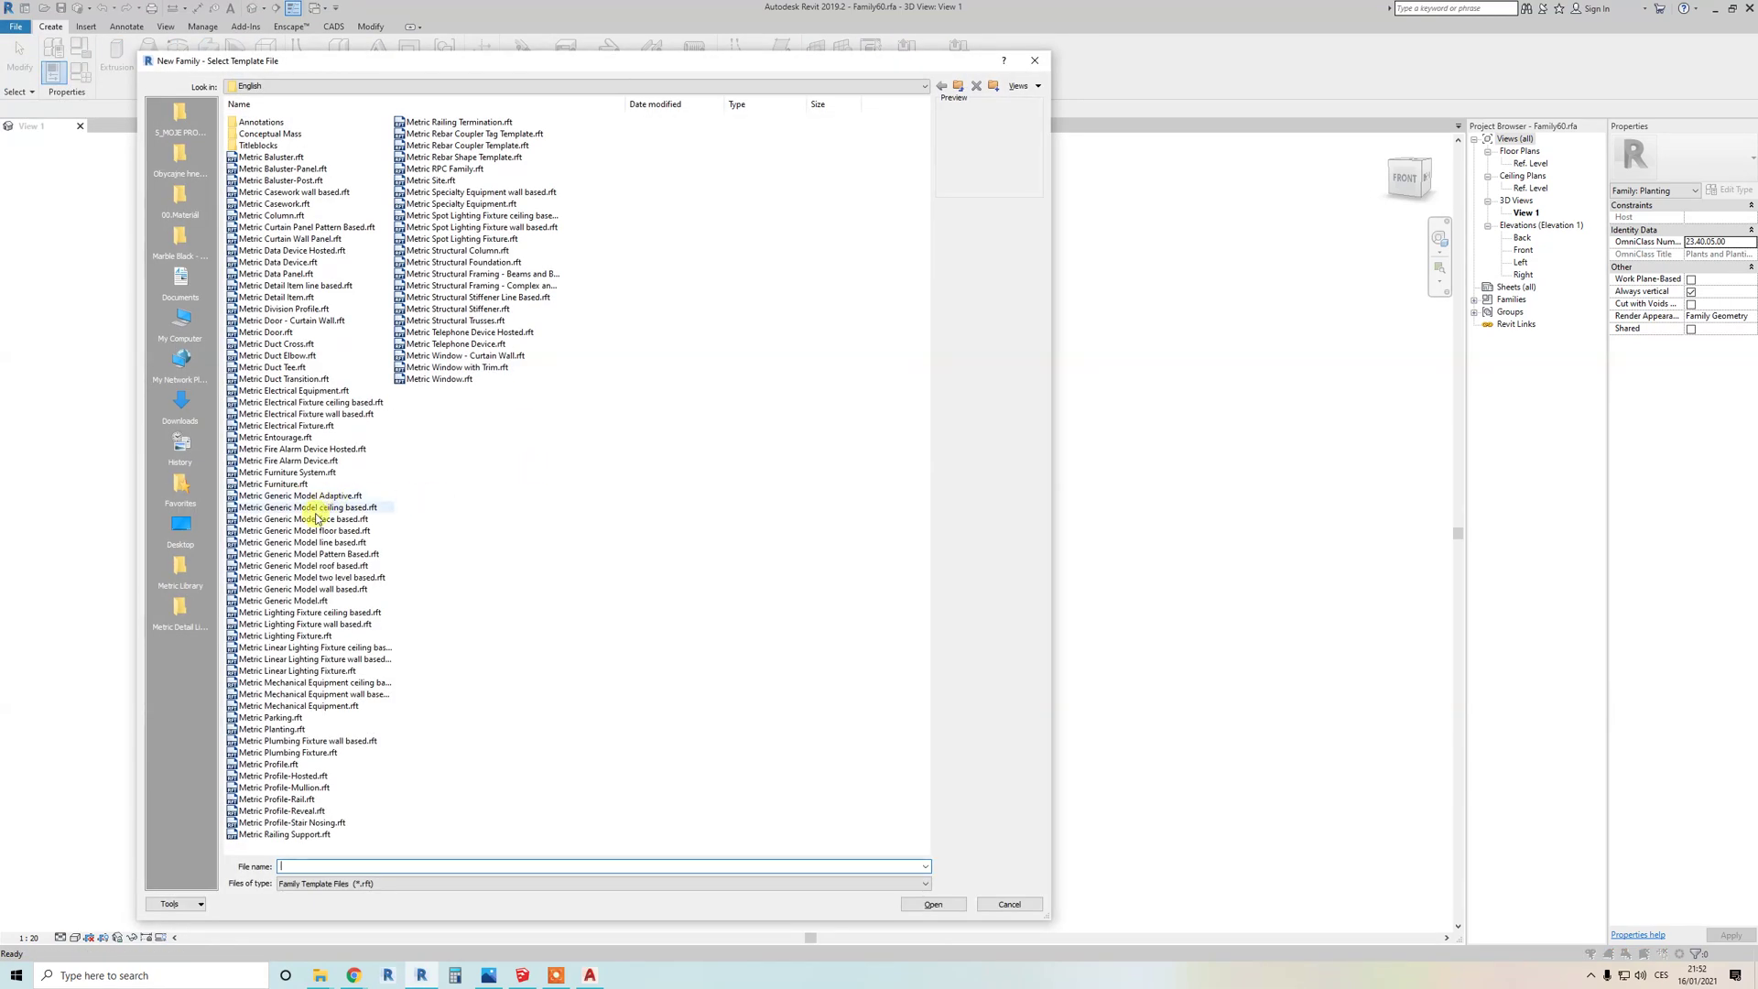
left_click(309, 600)
left_click(931, 904)
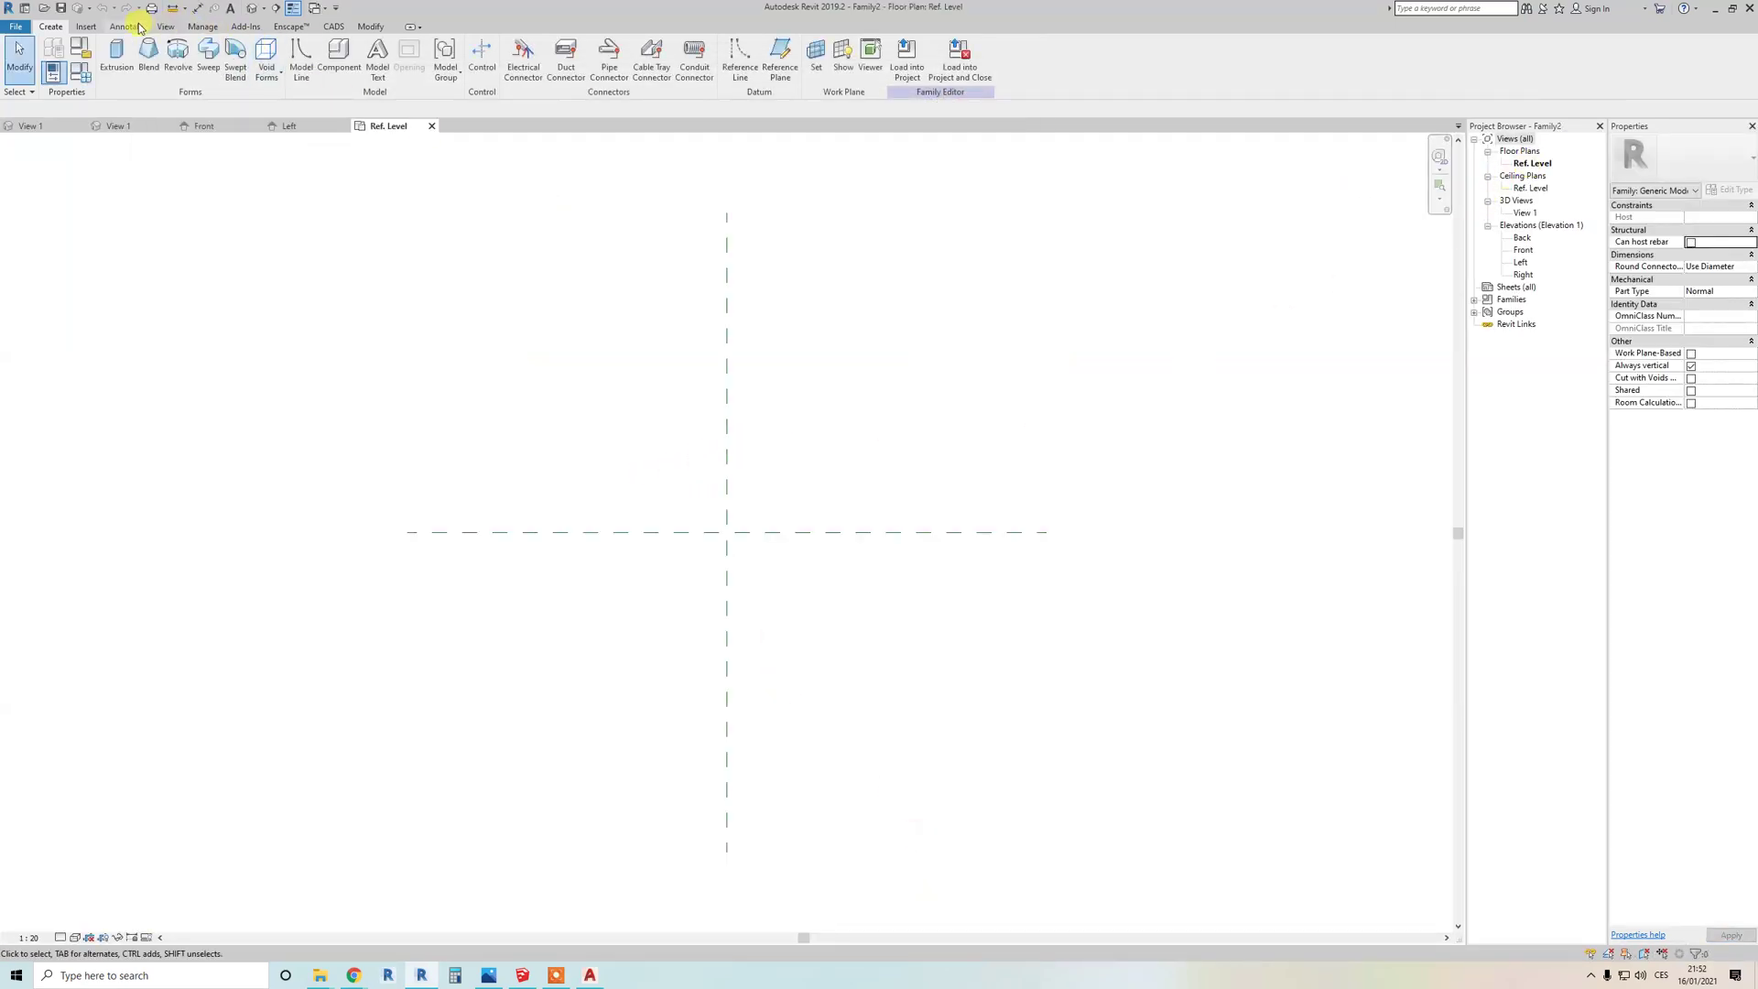
Step: Import sofa.dwg from the Downloads folder with layers set to Specify, excluding layer 0 and keeping bottom, fabric_1 and fabric_2
left_click(87, 27)
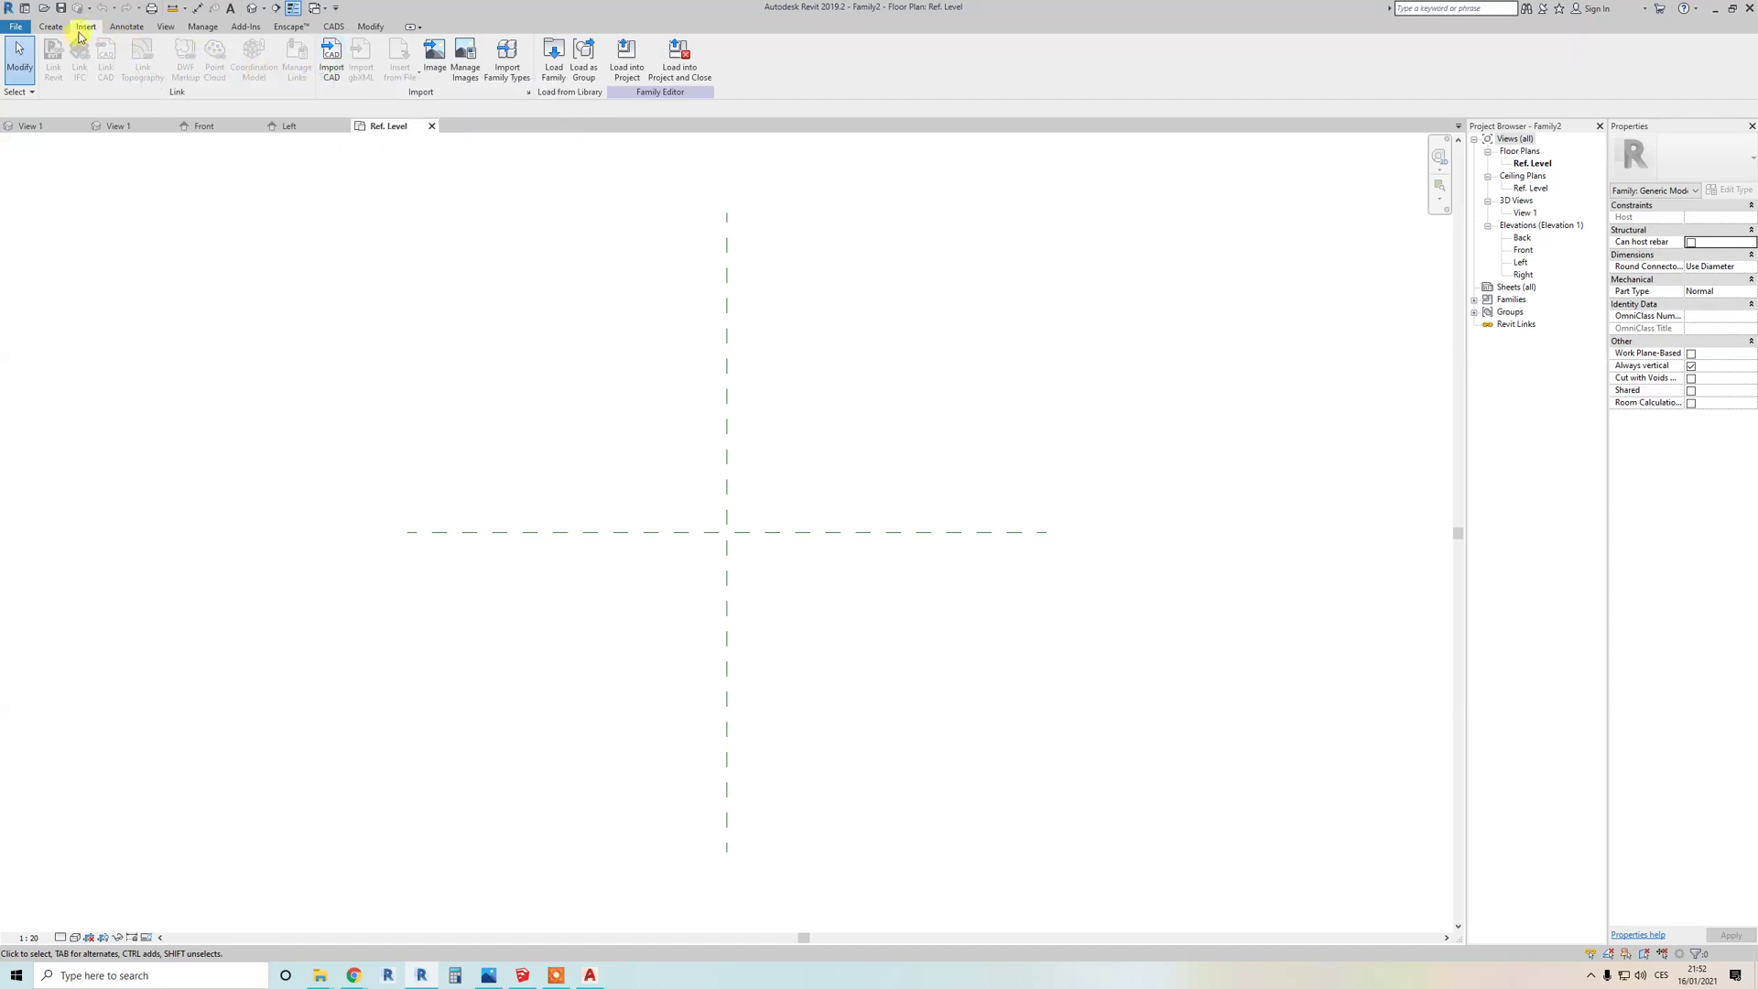
left_click(330, 63)
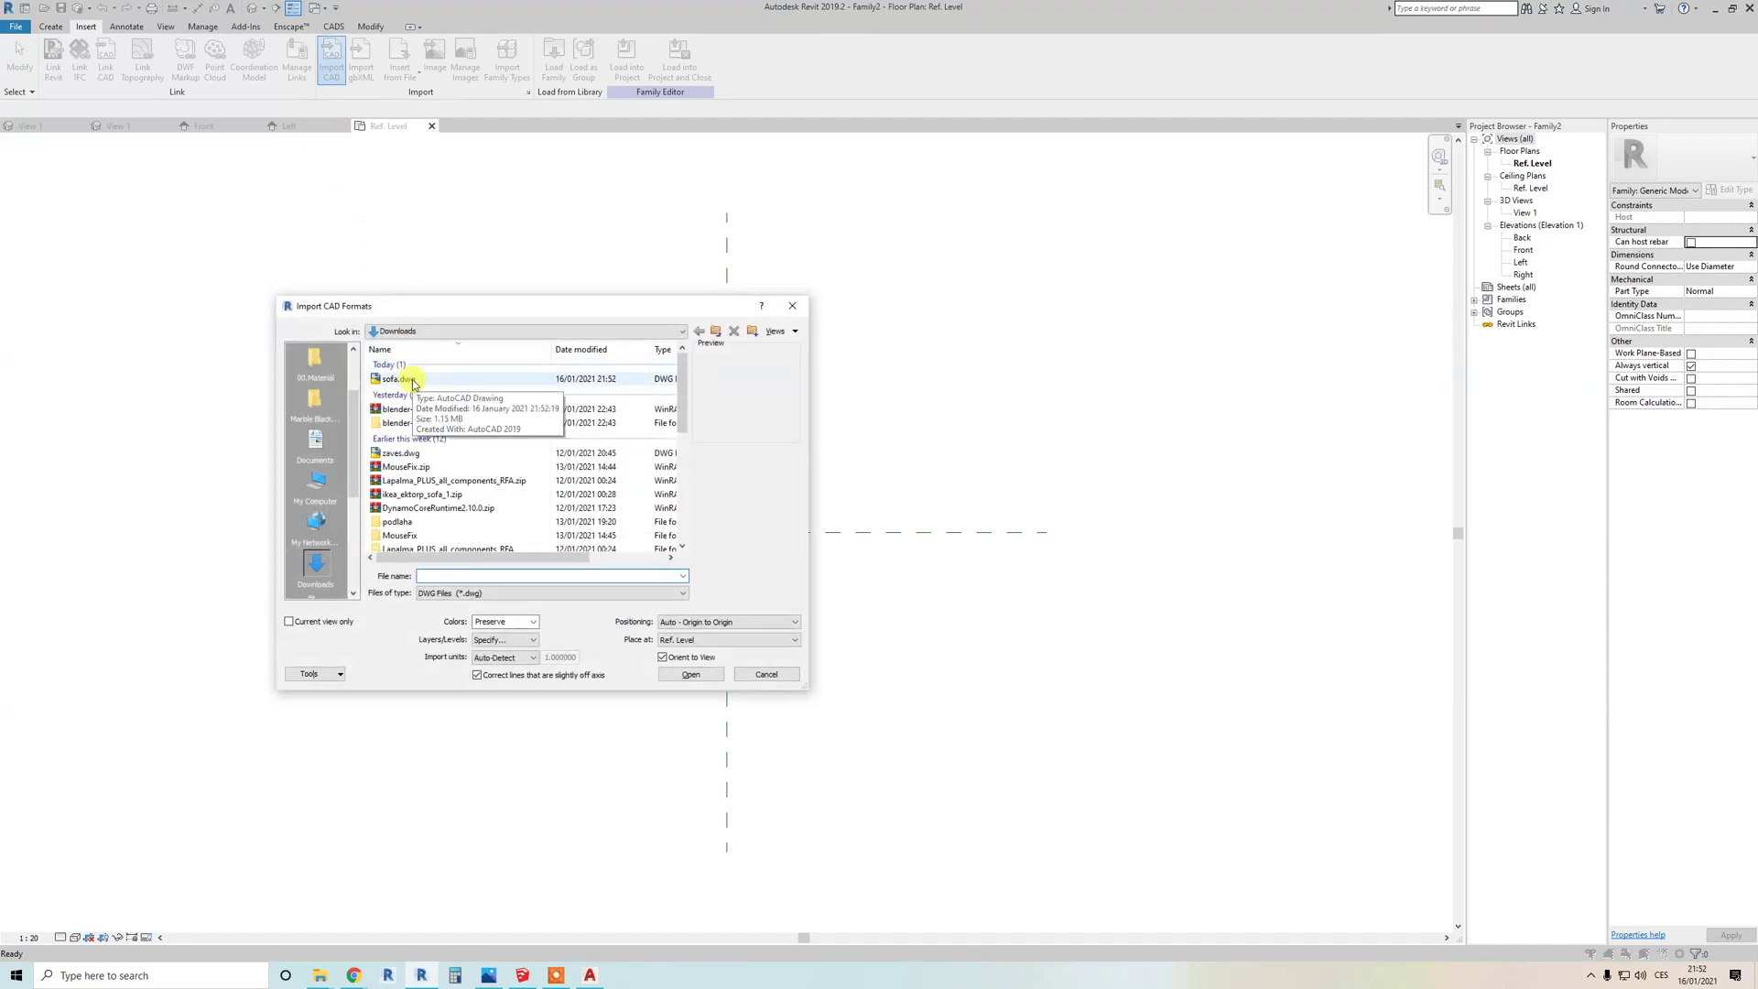
left_click(413, 383)
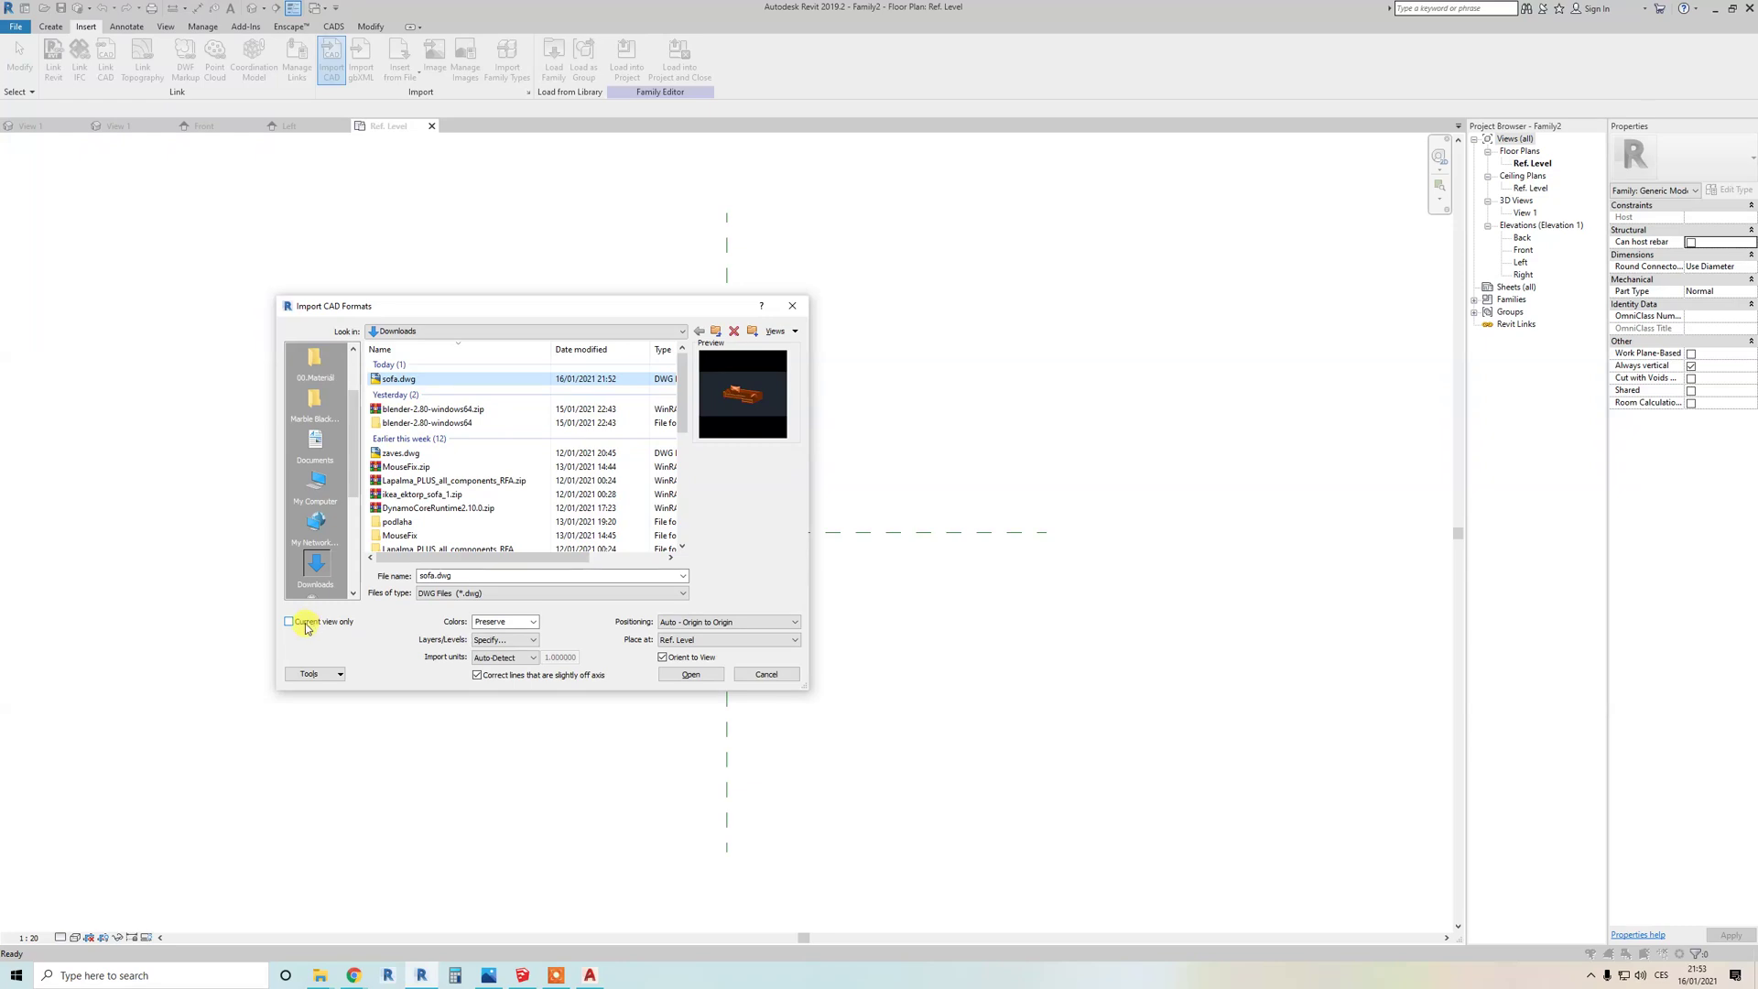
left_click(501, 640)
left_click(504, 656)
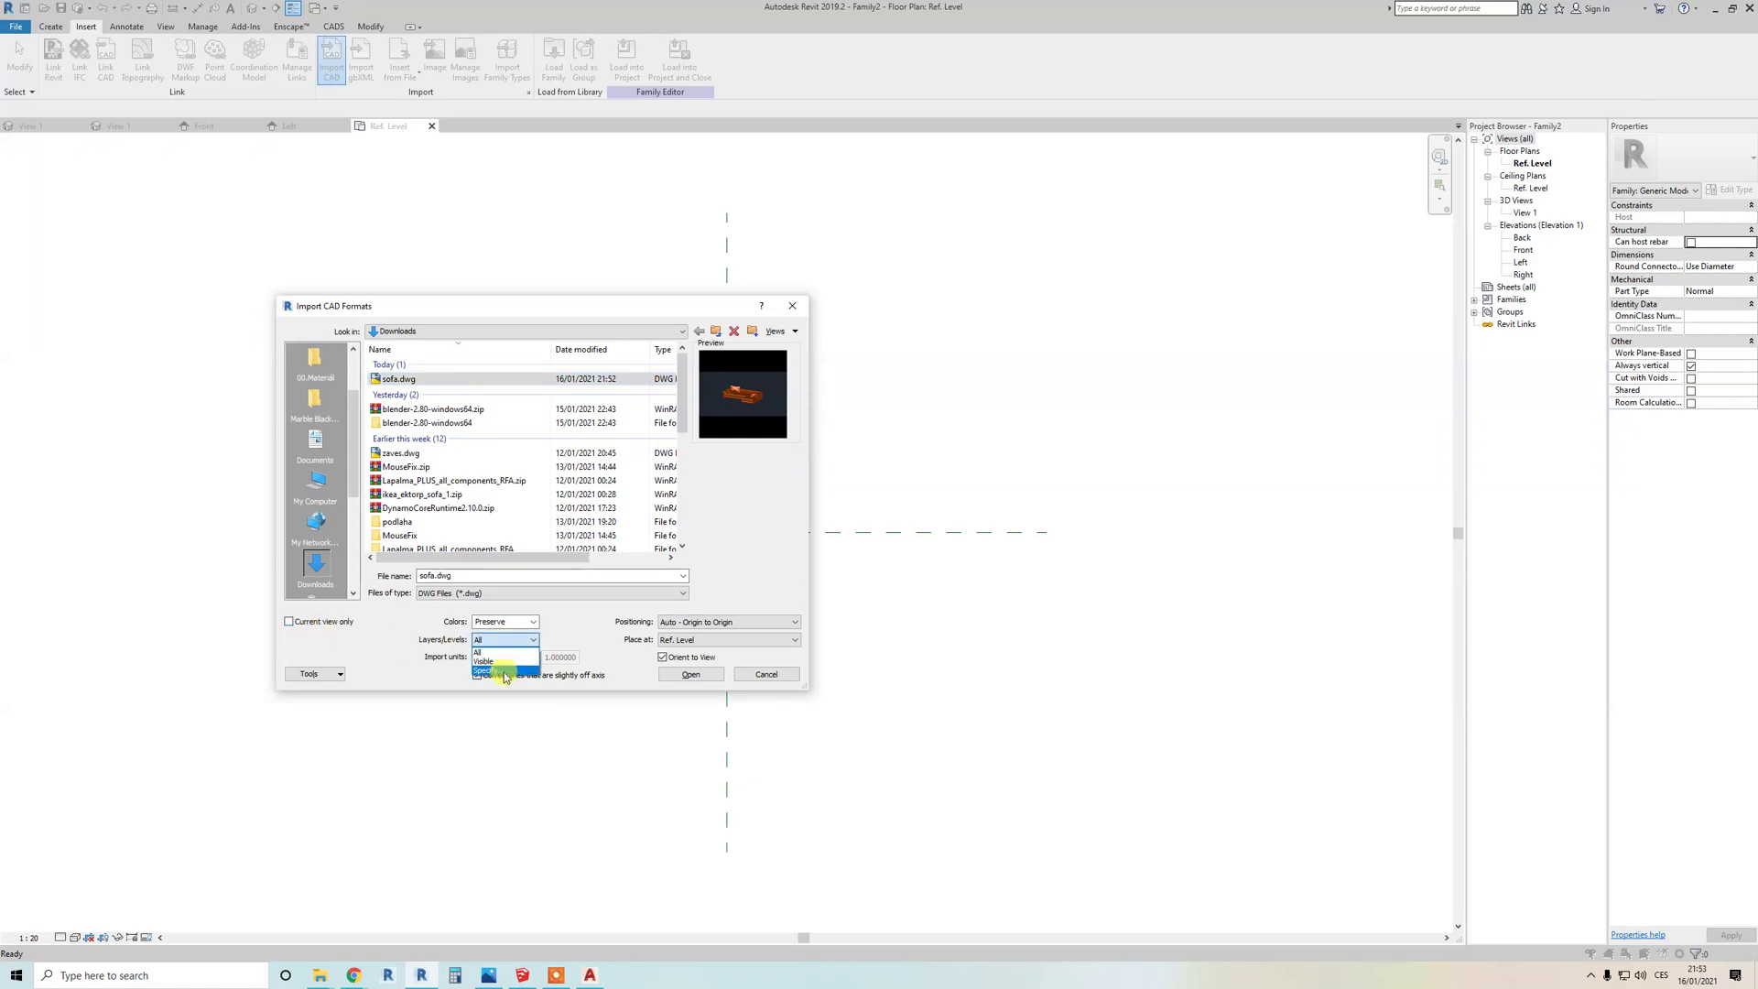
left_click(504, 673)
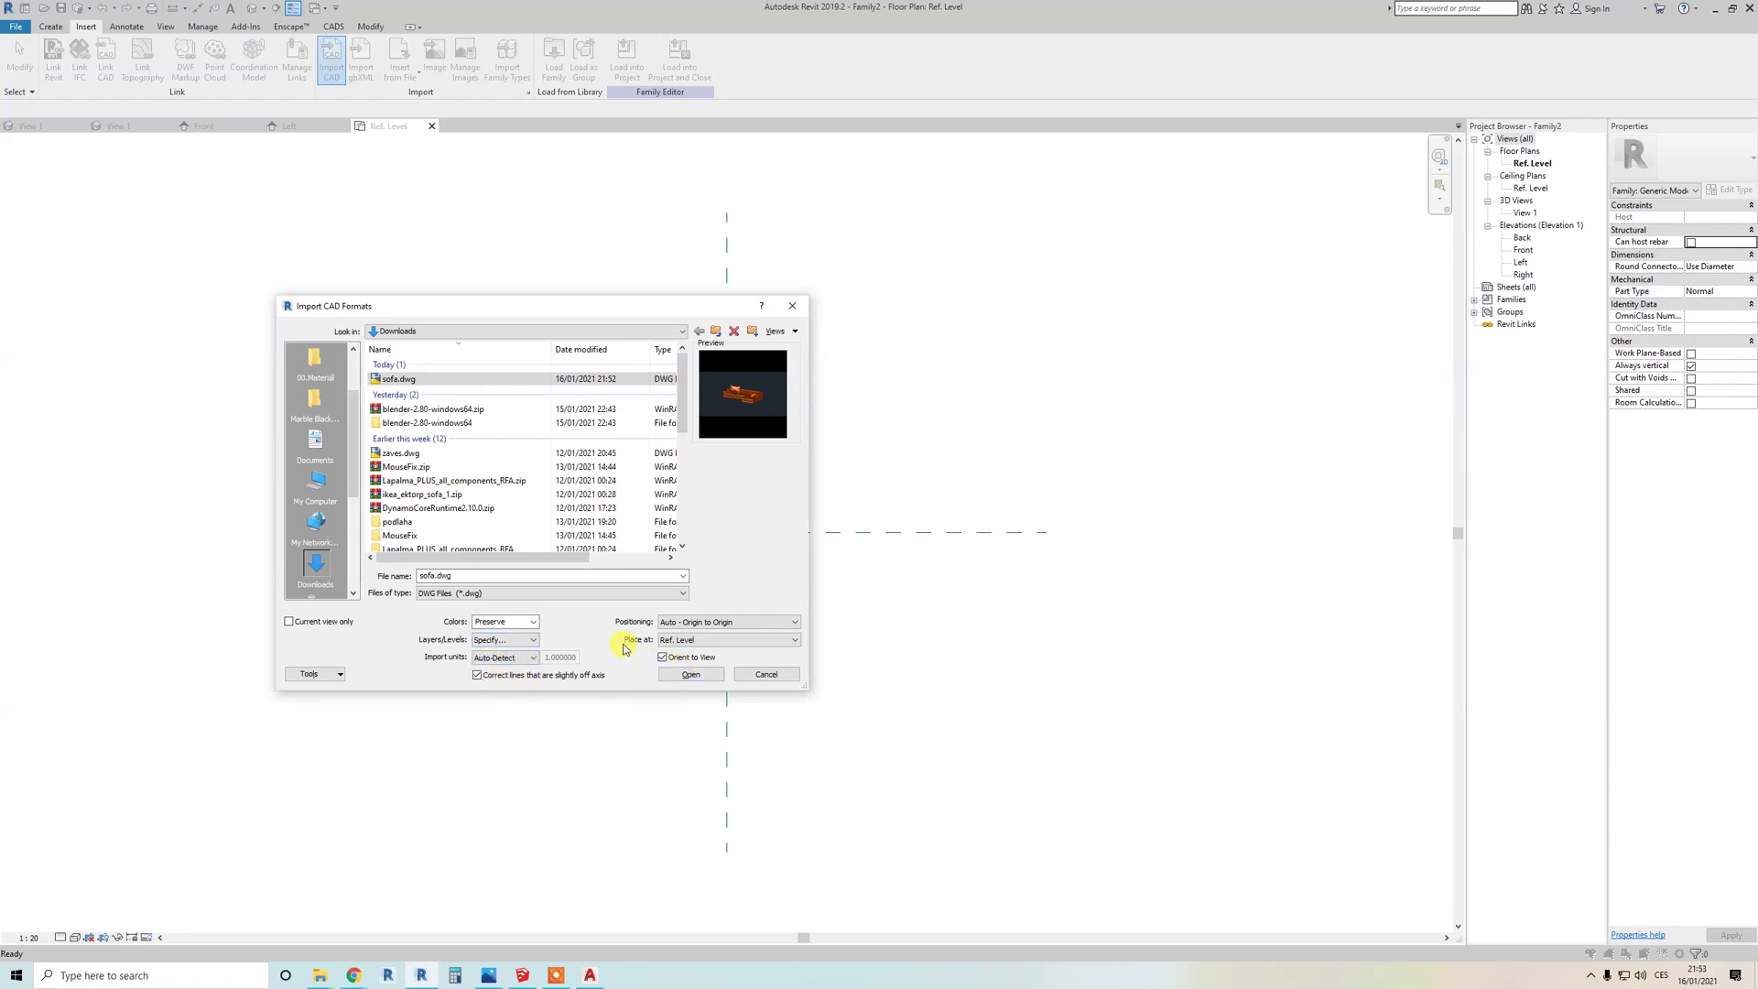
left_click(689, 677)
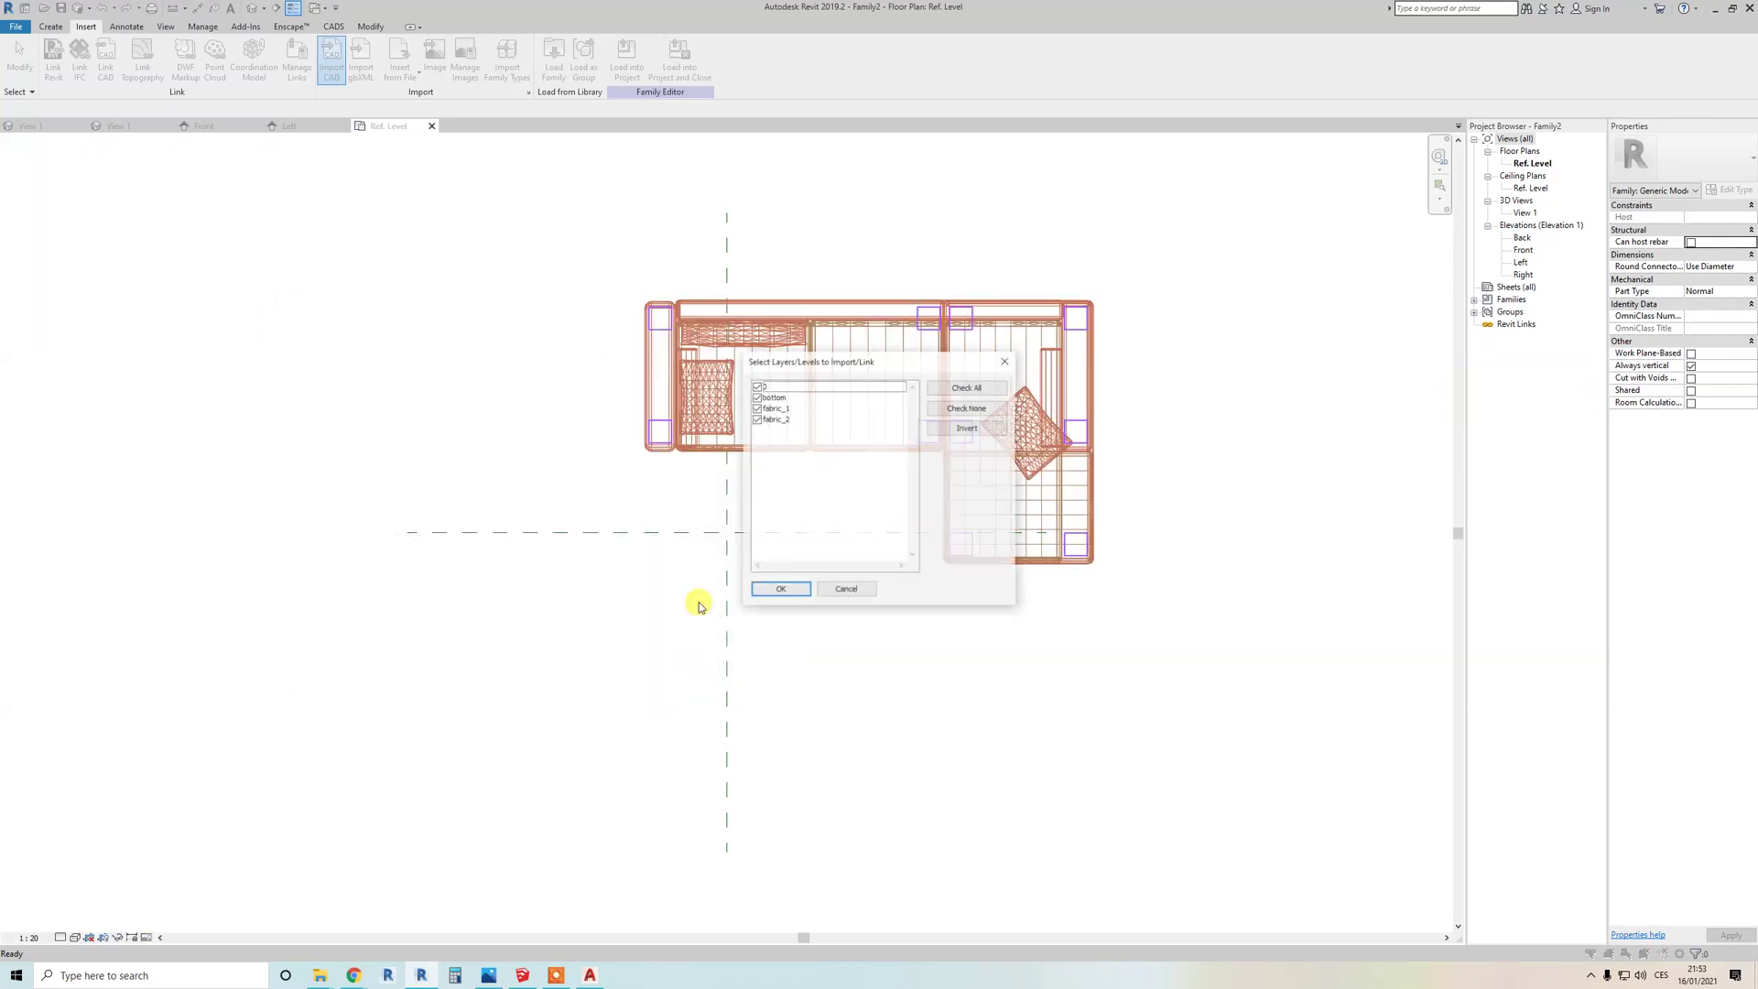
left_click(758, 386)
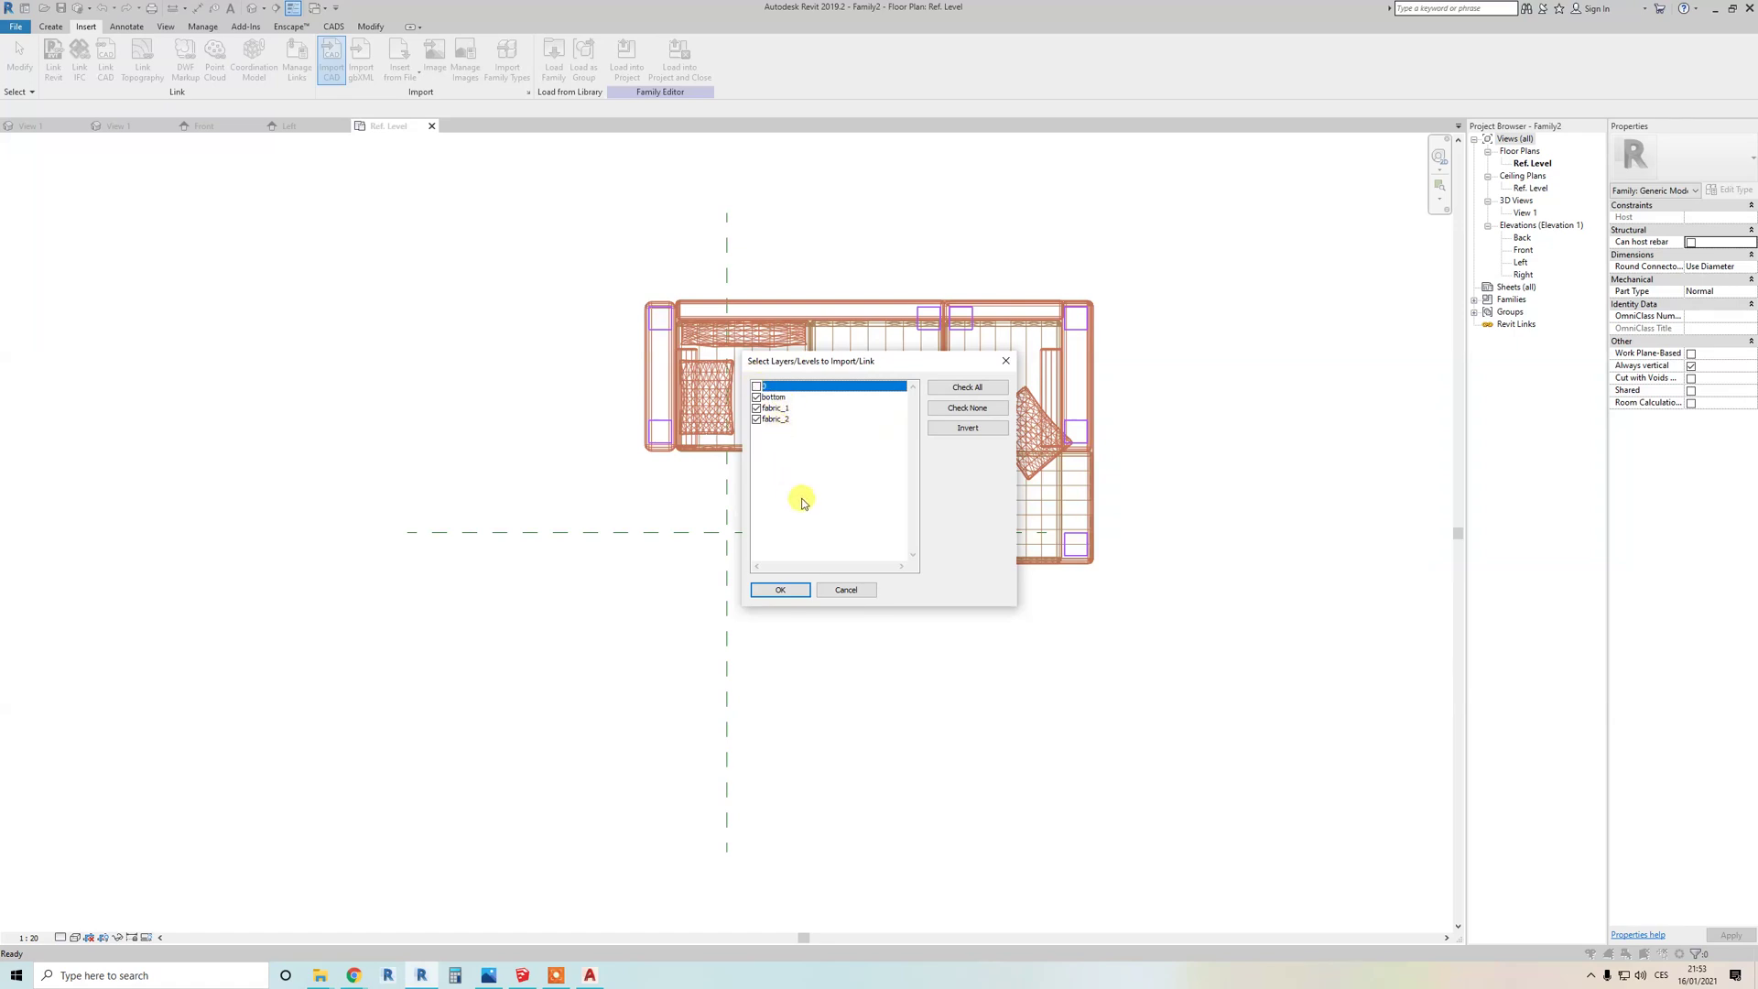
left_click(779, 591)
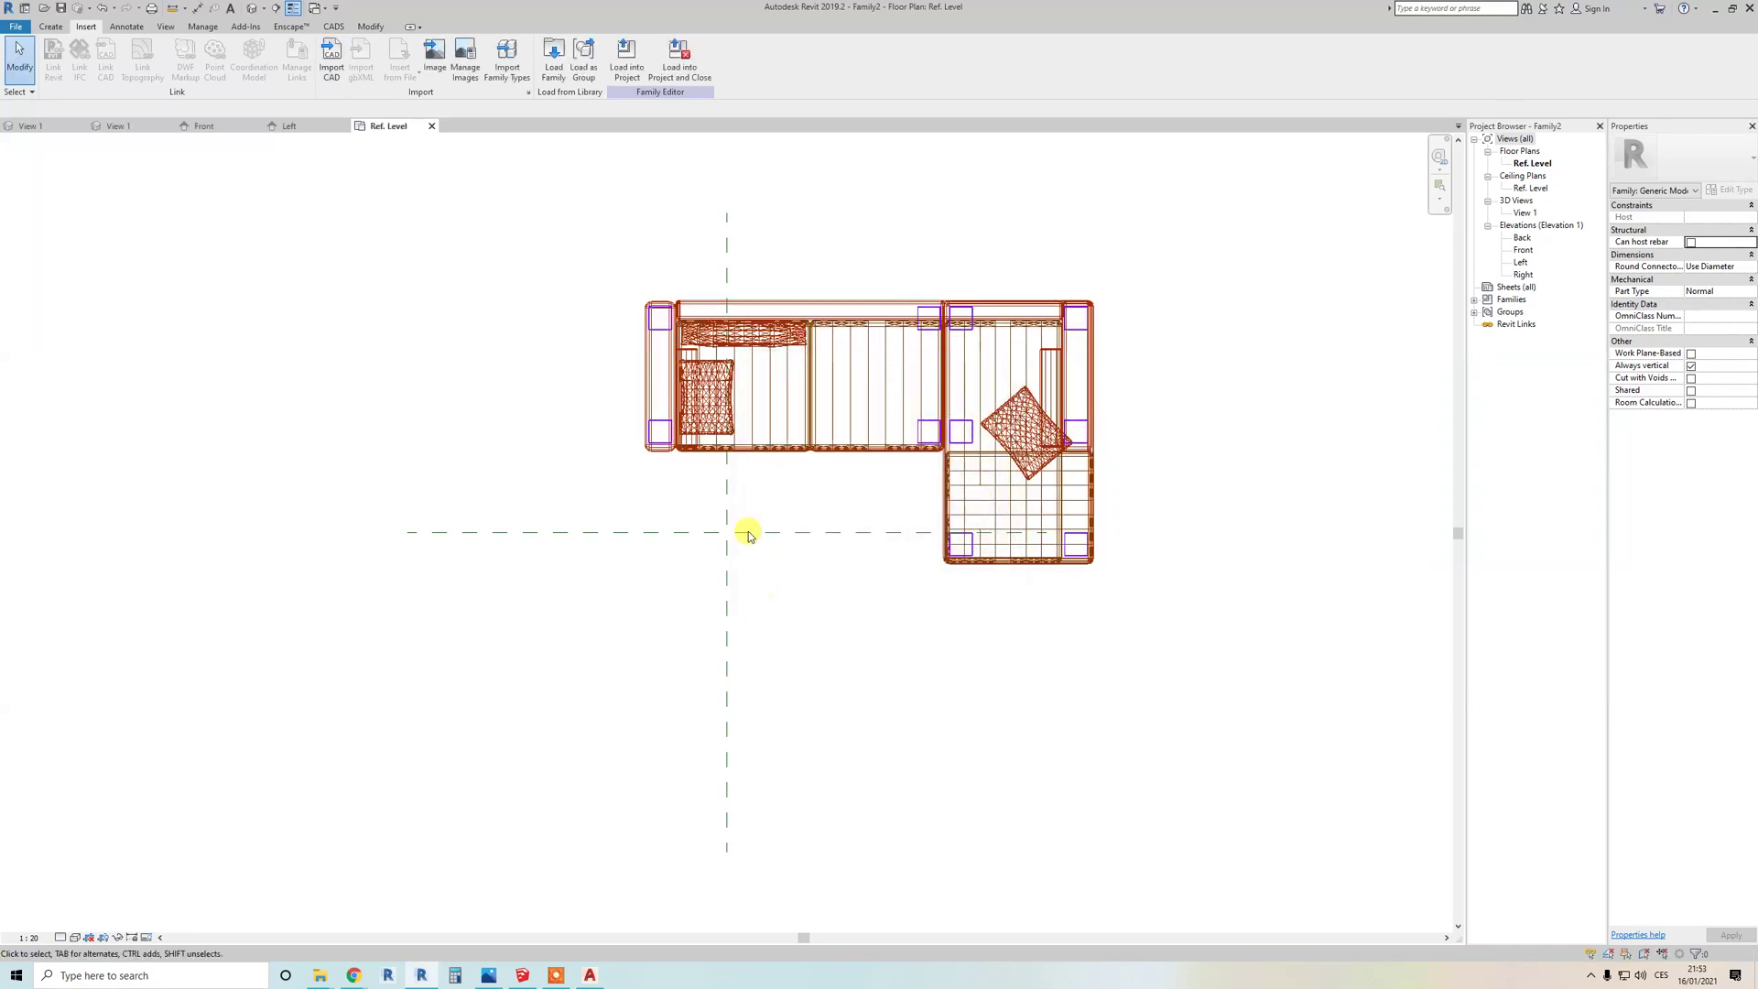
Step: Open the default 3D view of the imported sofa and set its visual style to Realistic
left_click(804, 393)
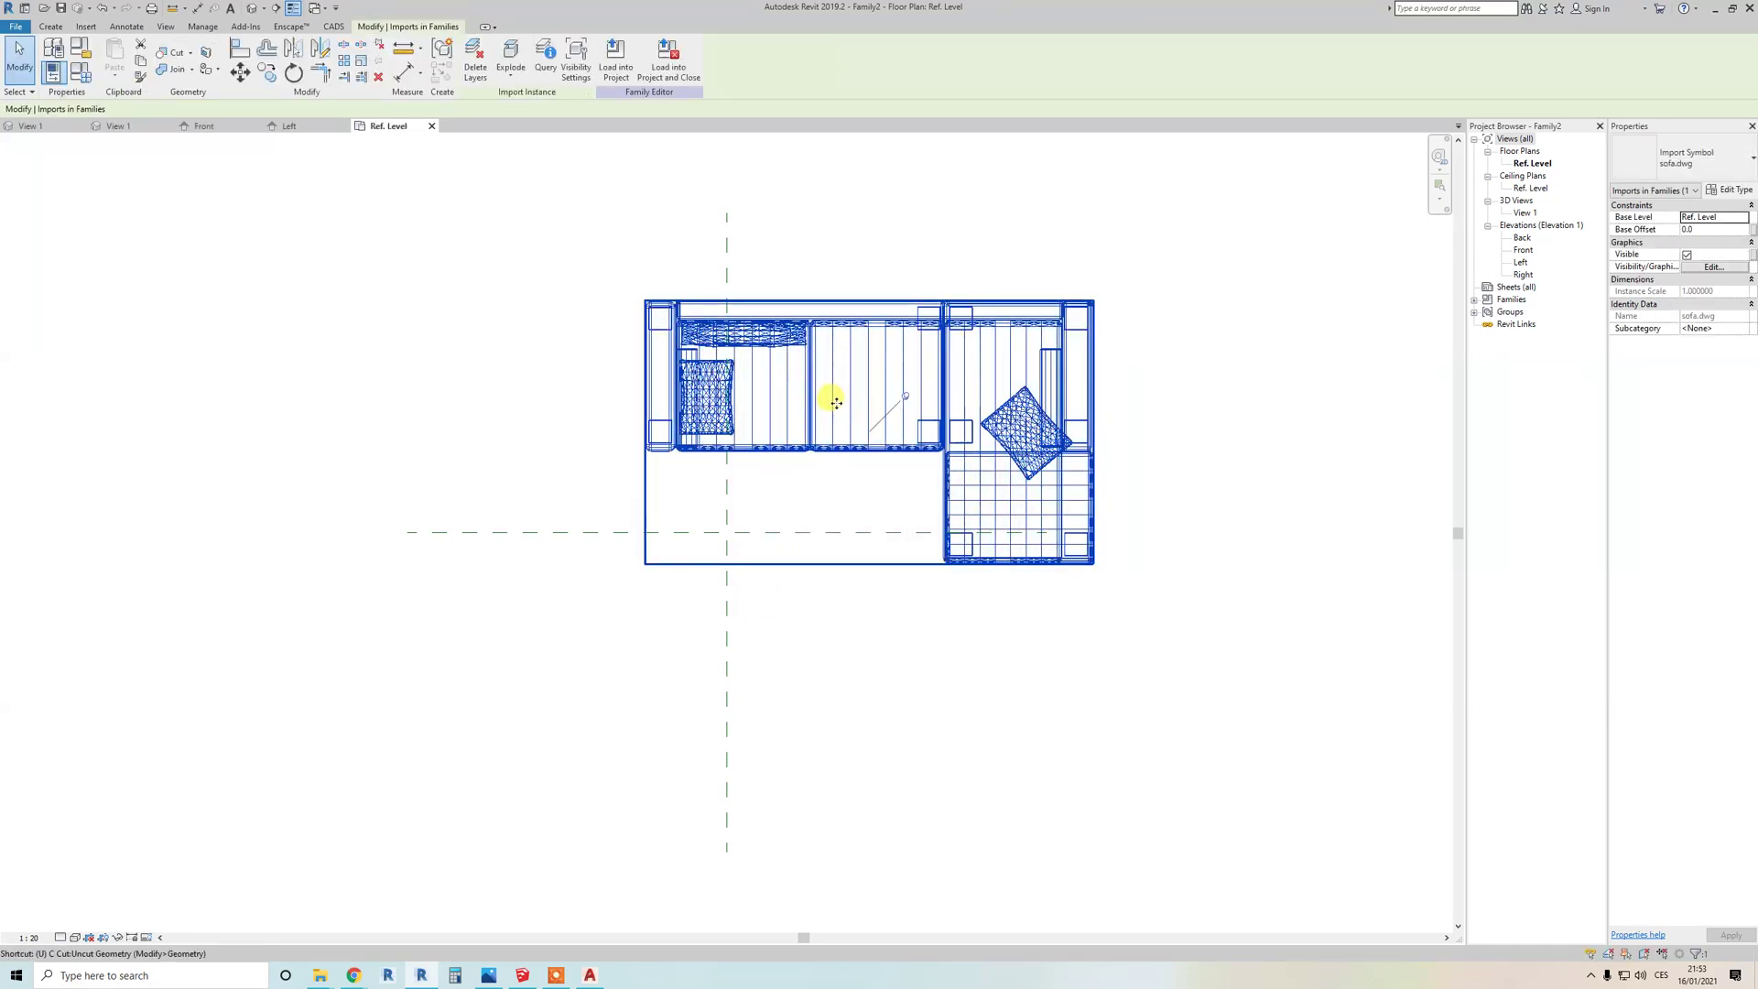
left_click(632, 278)
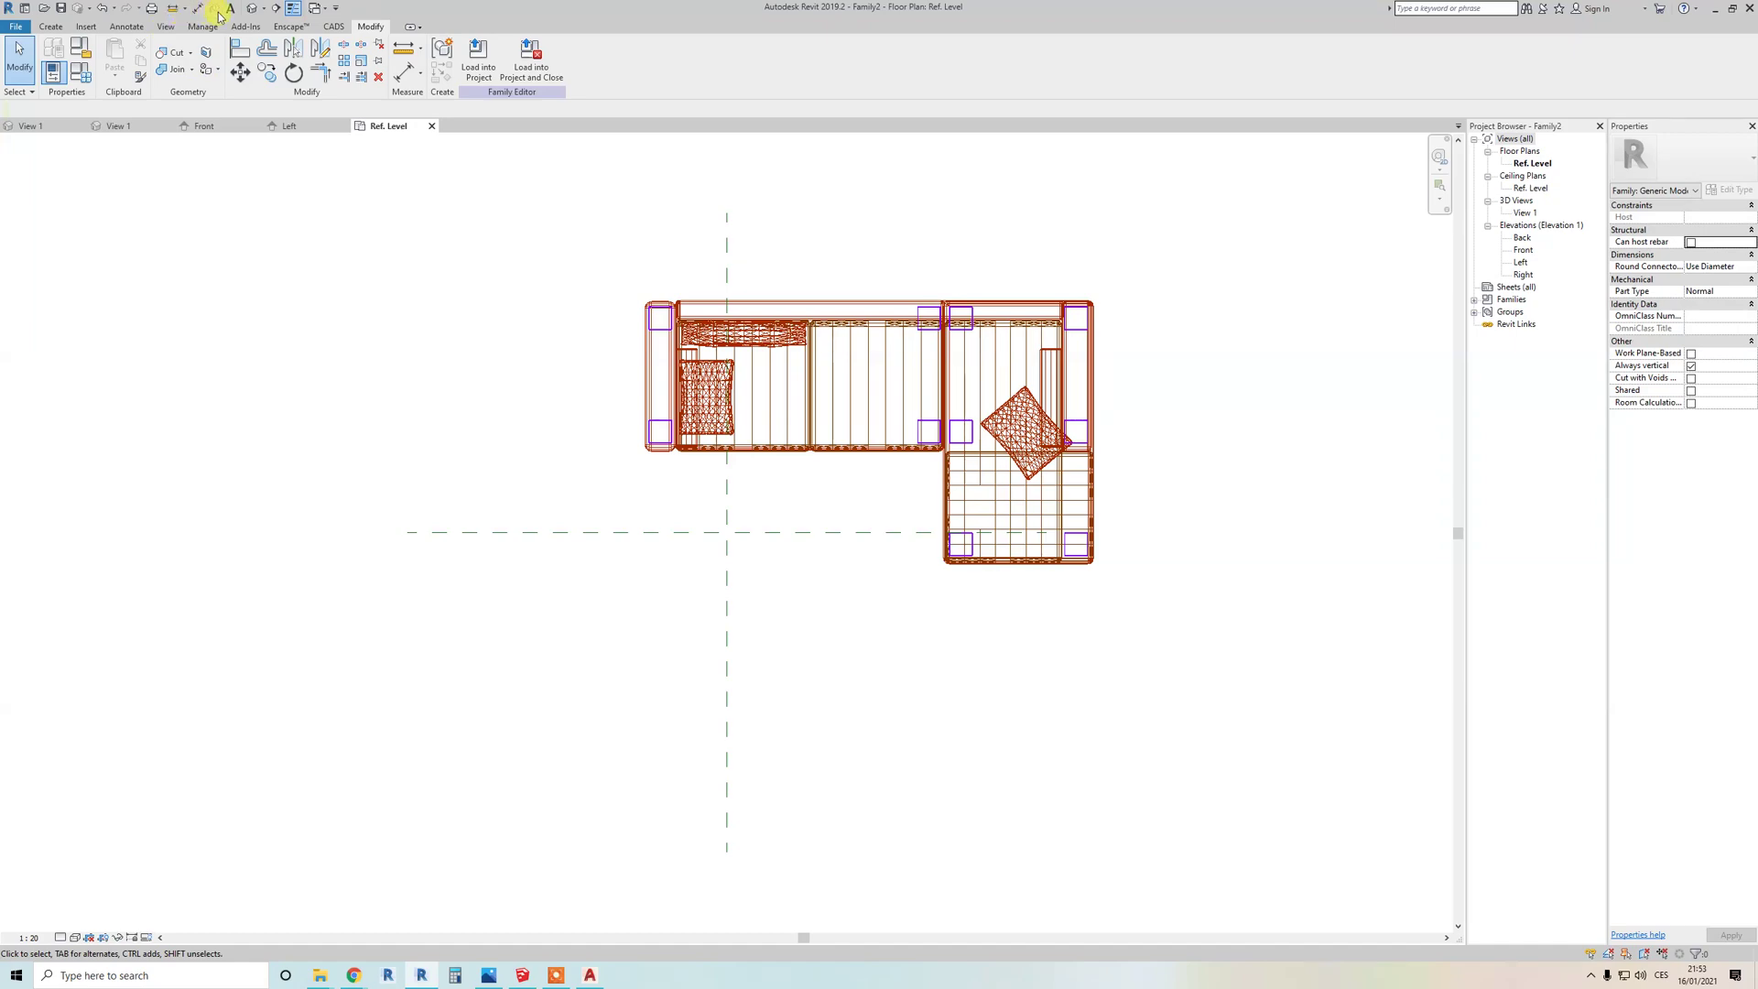
left_click(252, 9)
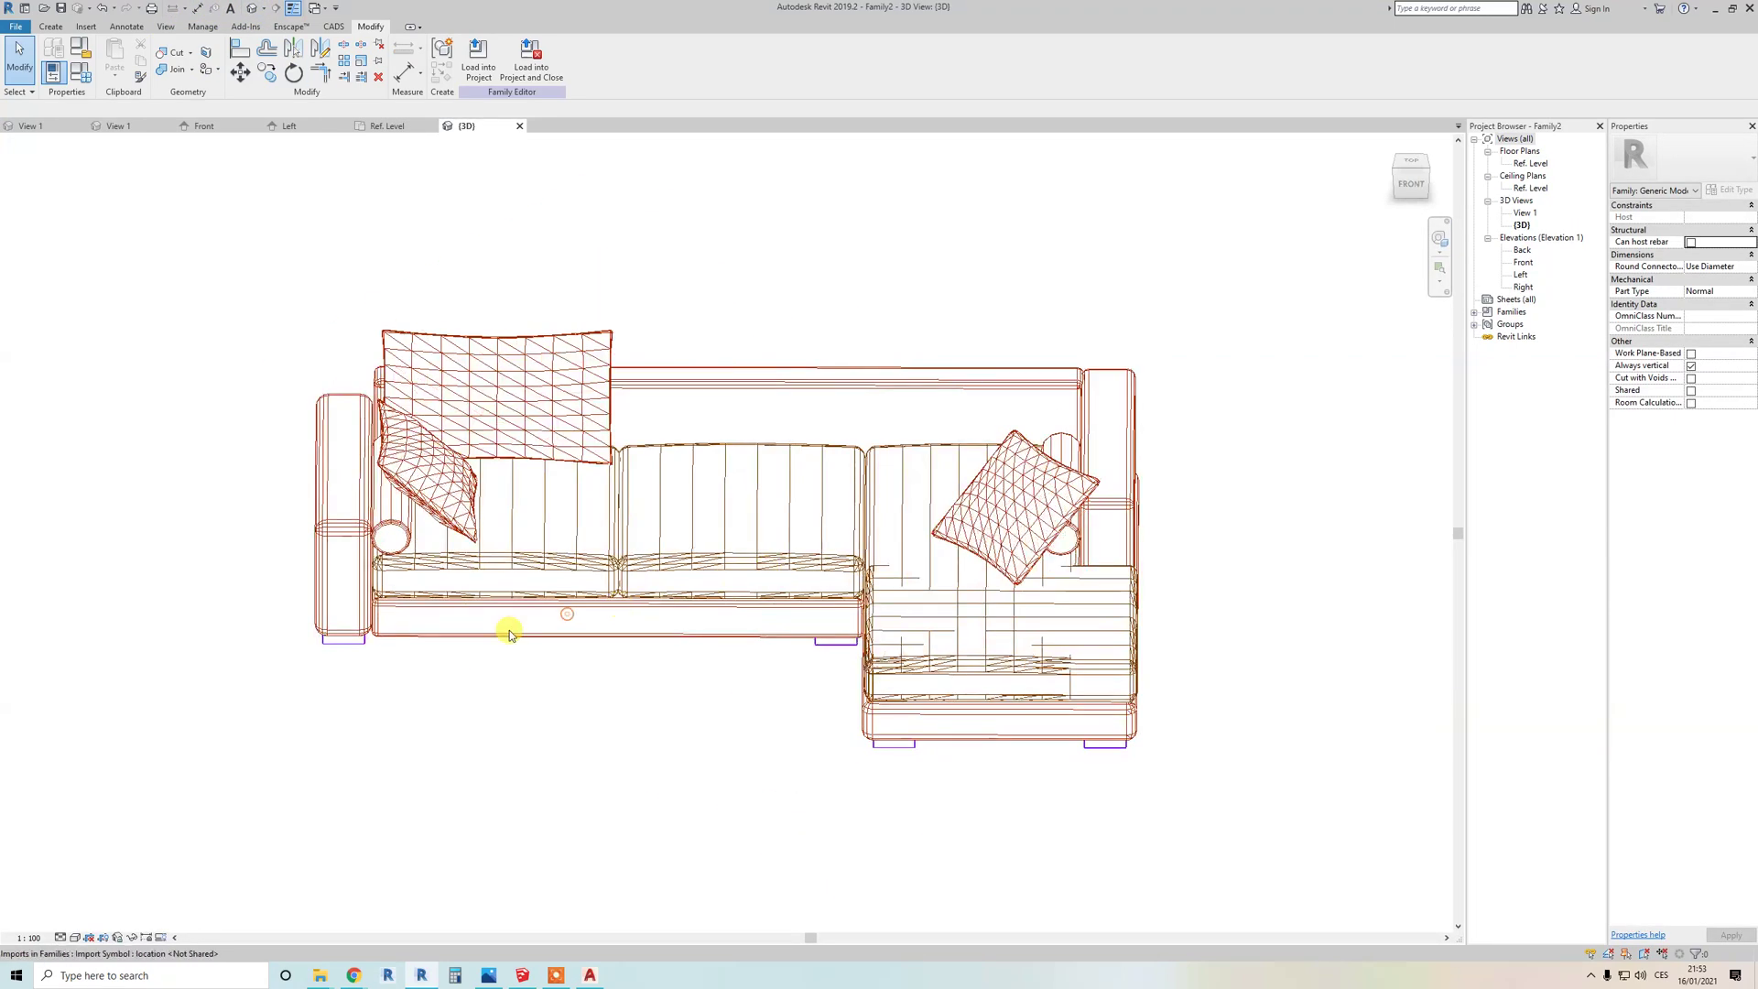
left_click(75, 936)
left_click(93, 921)
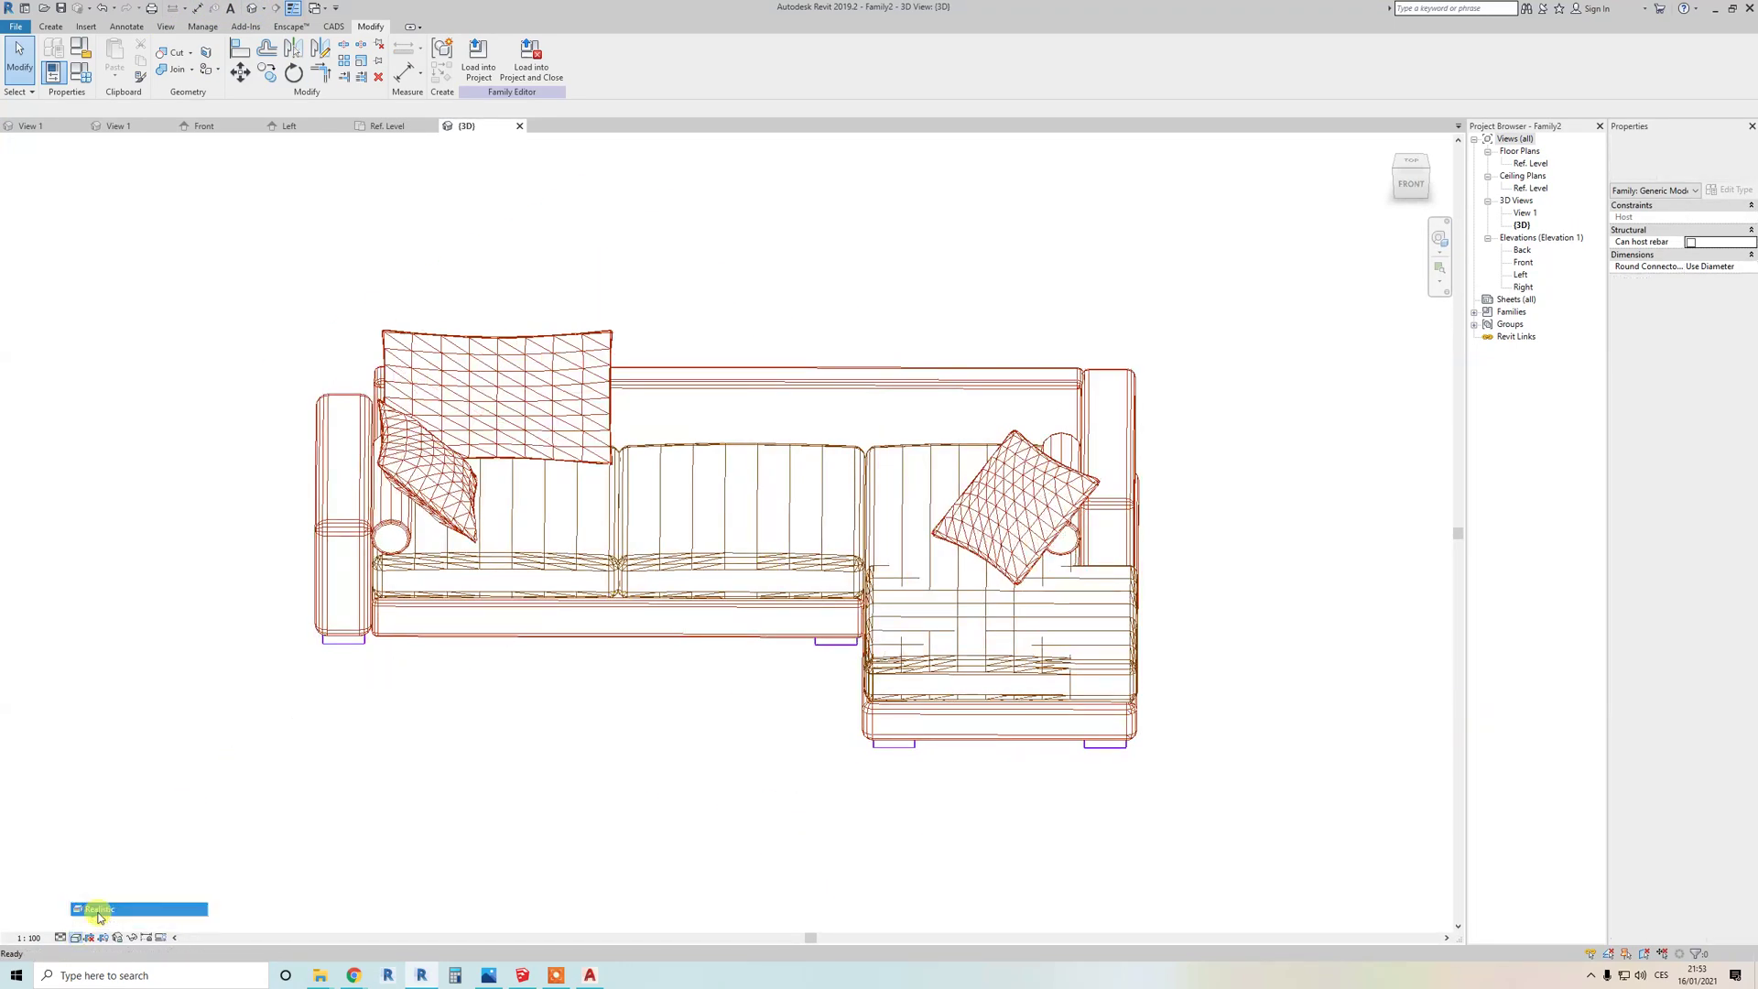
middle_click_drag(522, 628, 569, 607, "shift")
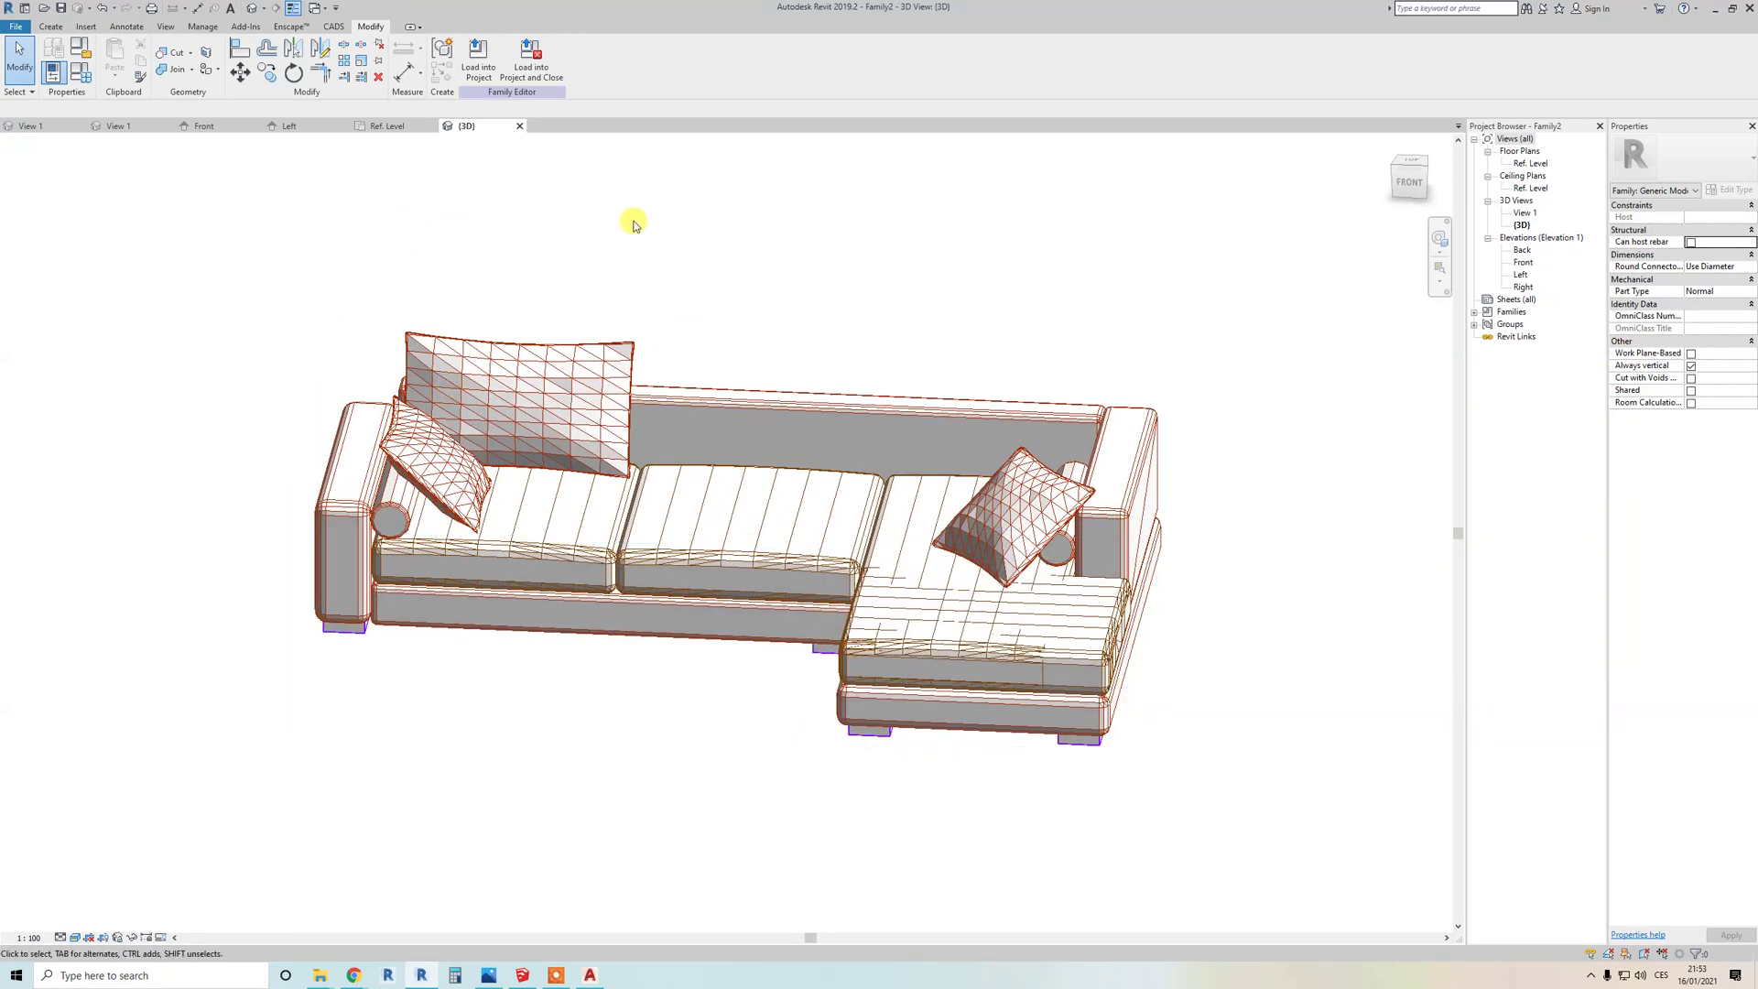
Step: Assign the Birch library material to the imported bottom layer in the family's Object Styles
left_click(198, 26)
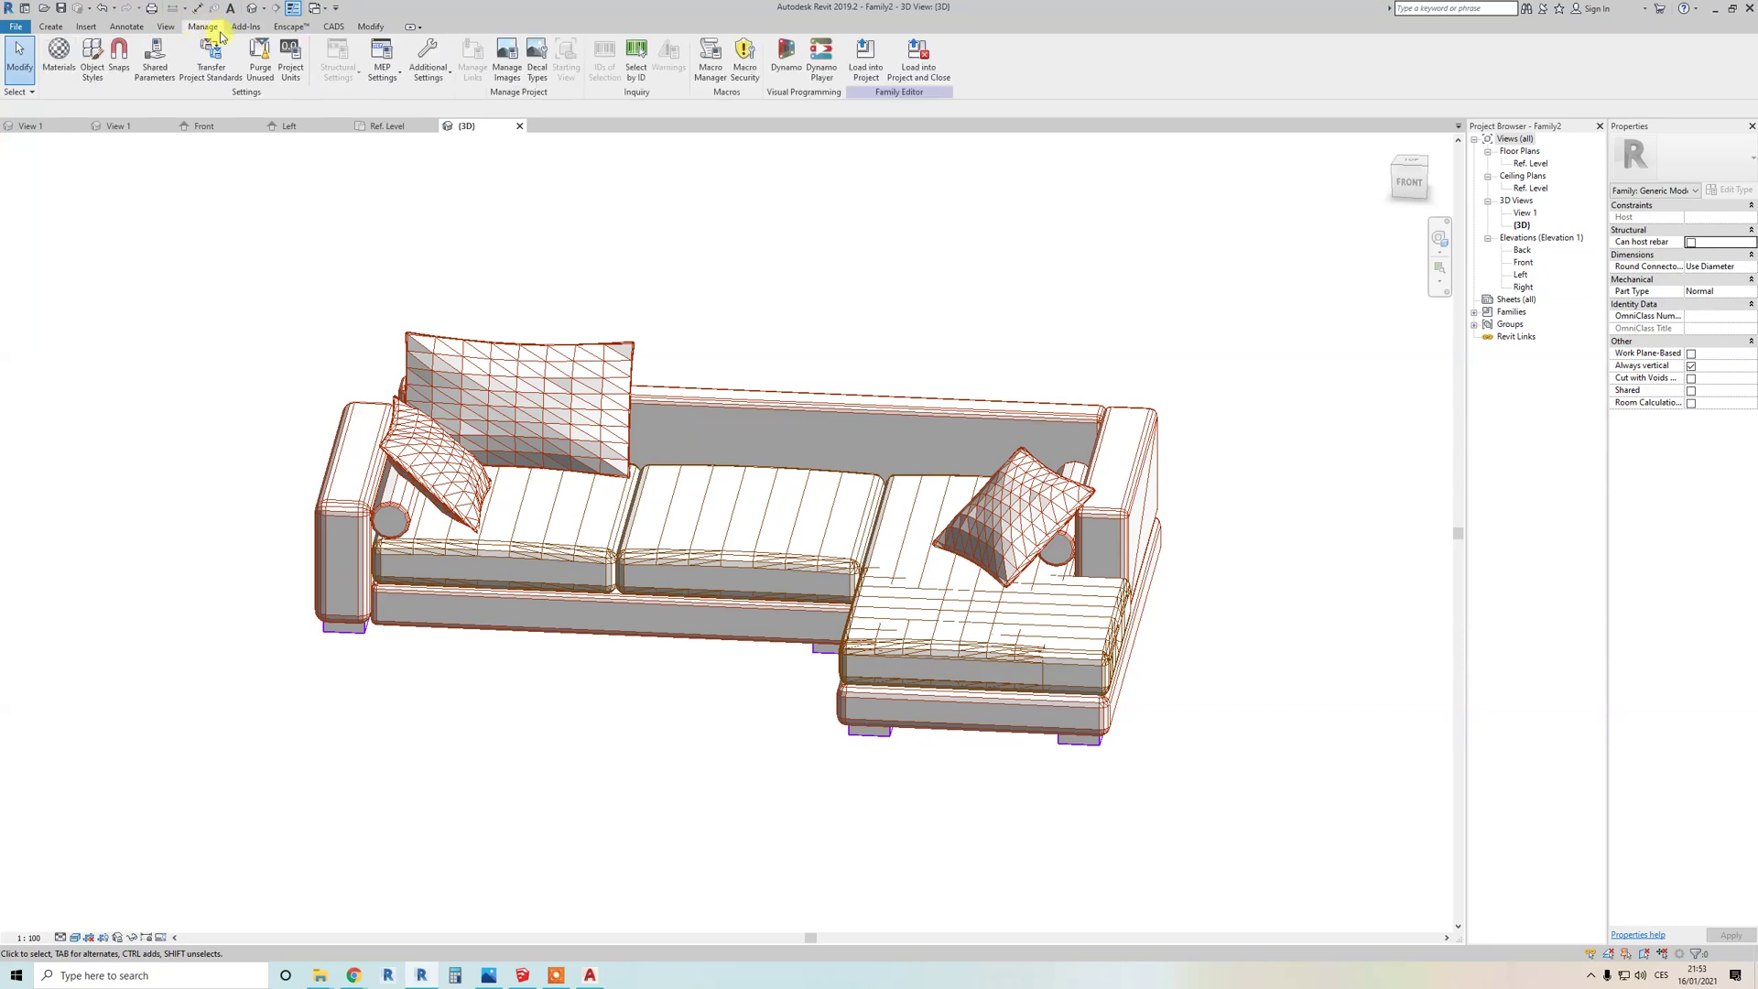
left_click(92, 59)
left_click(253, 258)
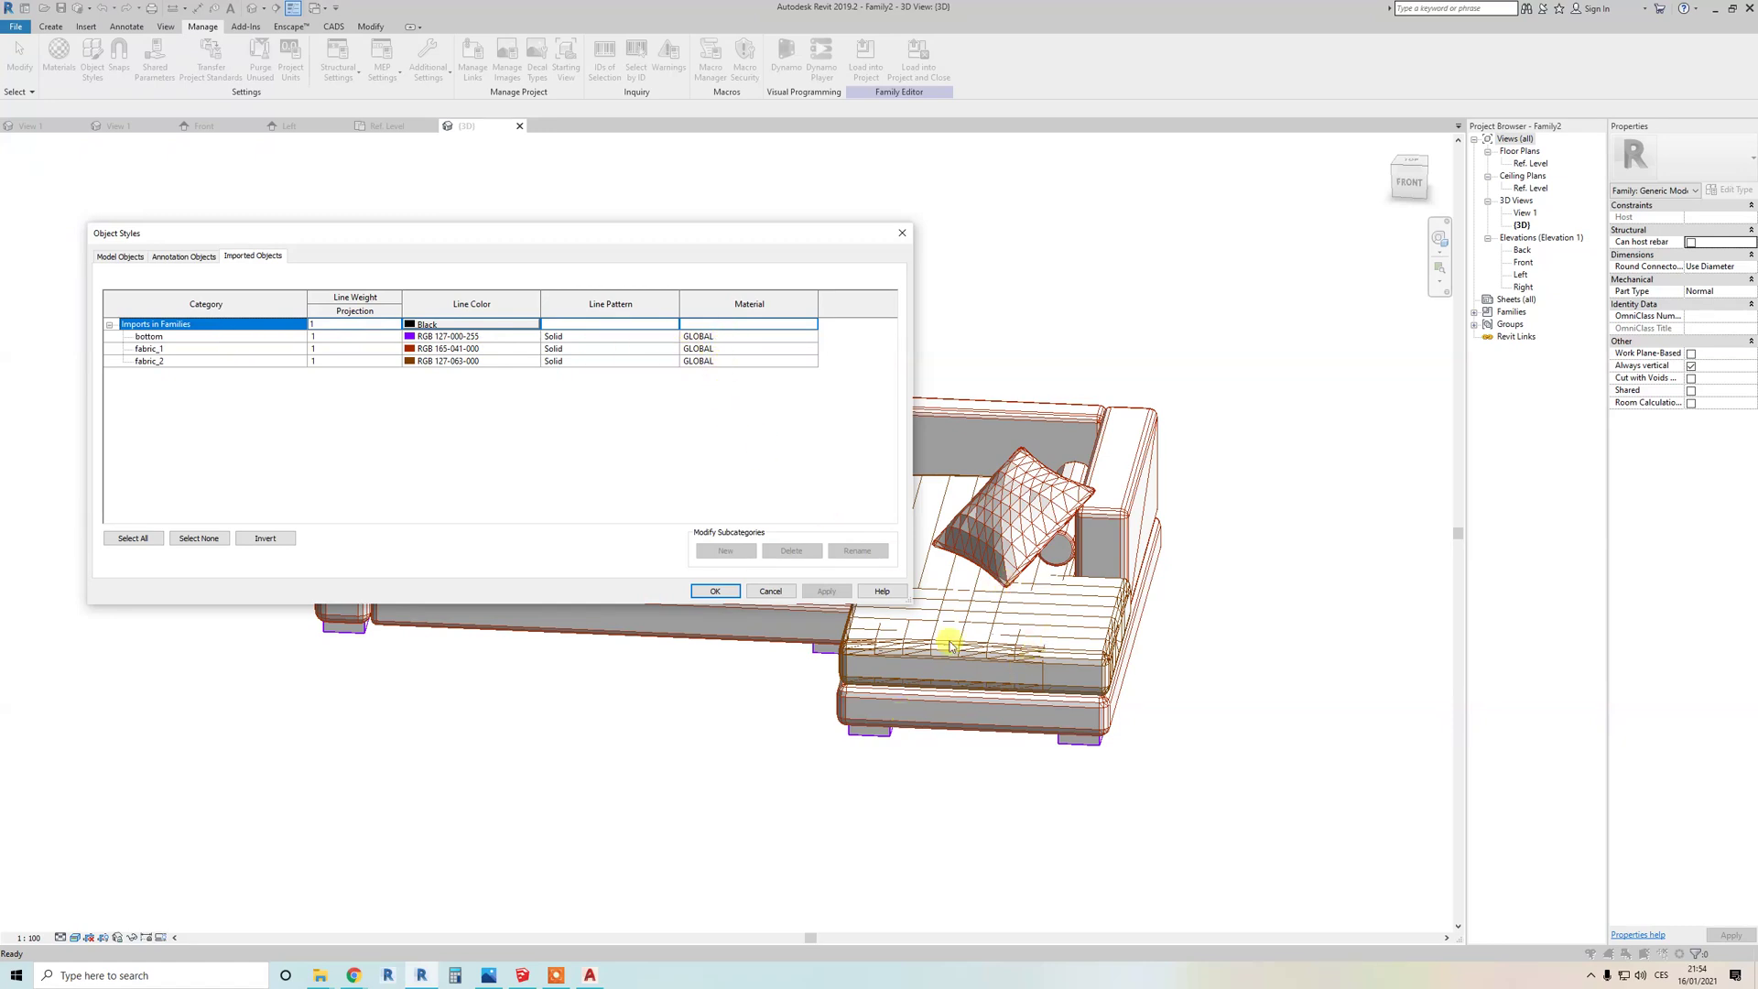
left_click(816, 337)
left_click(814, 337)
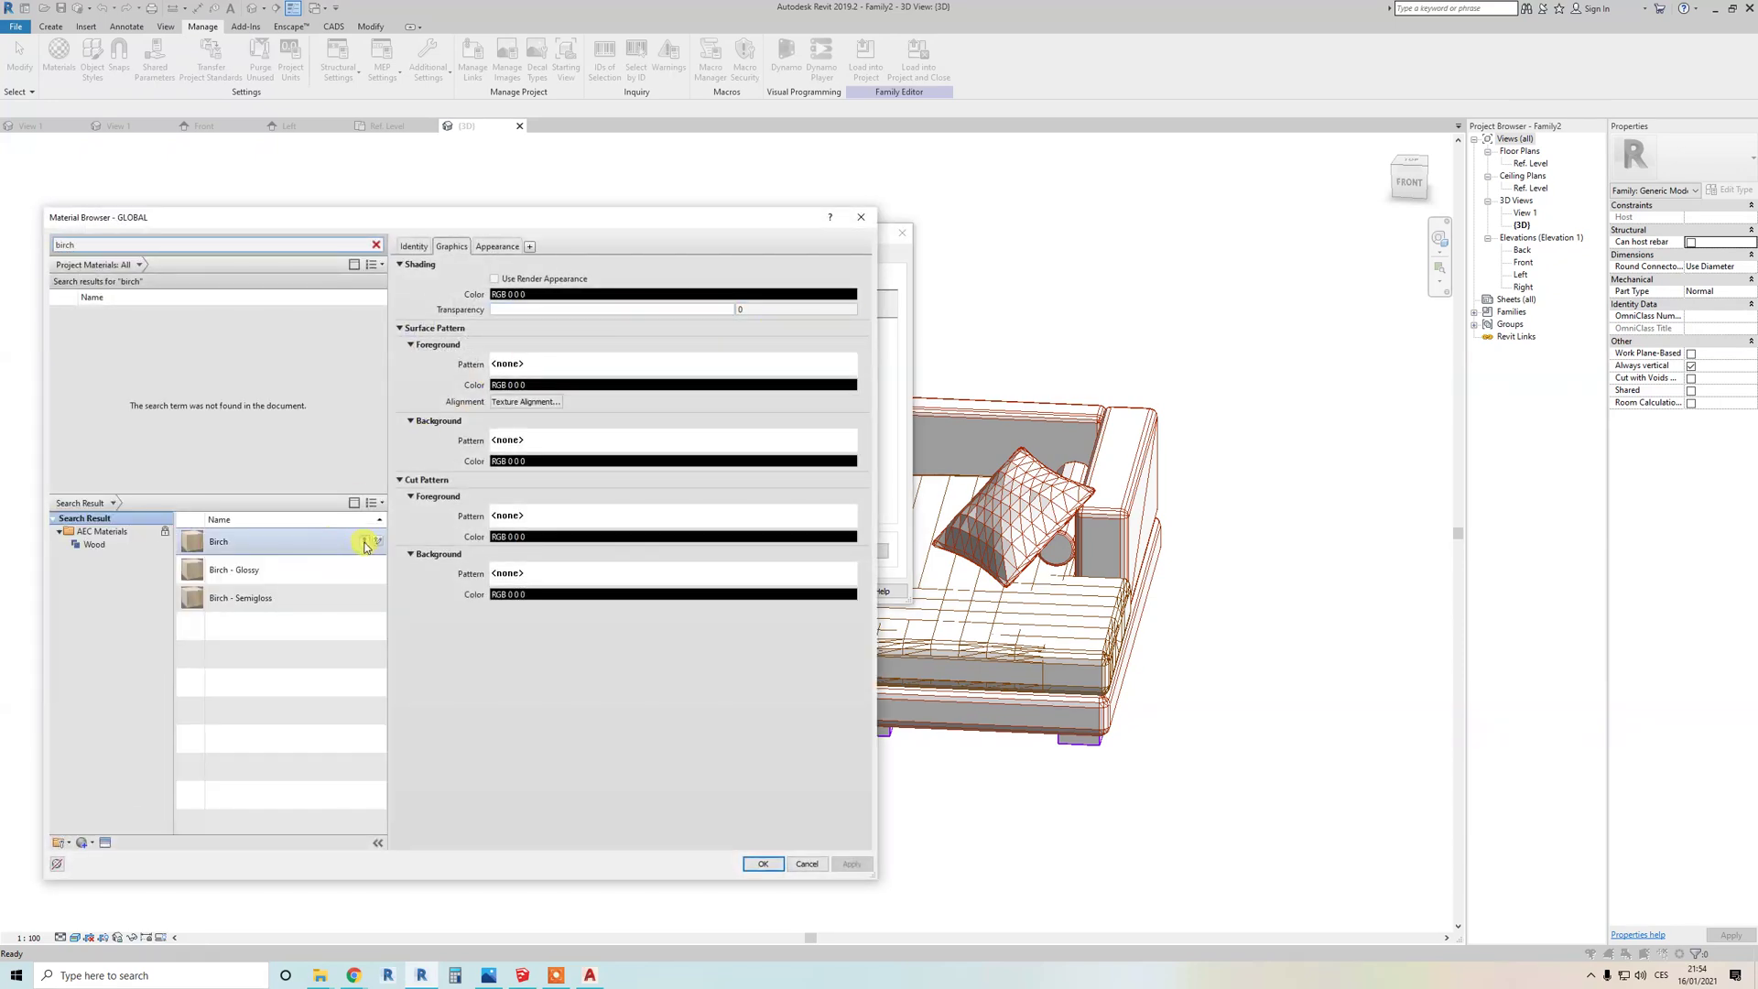
left_click(364, 541)
double_click(183, 320)
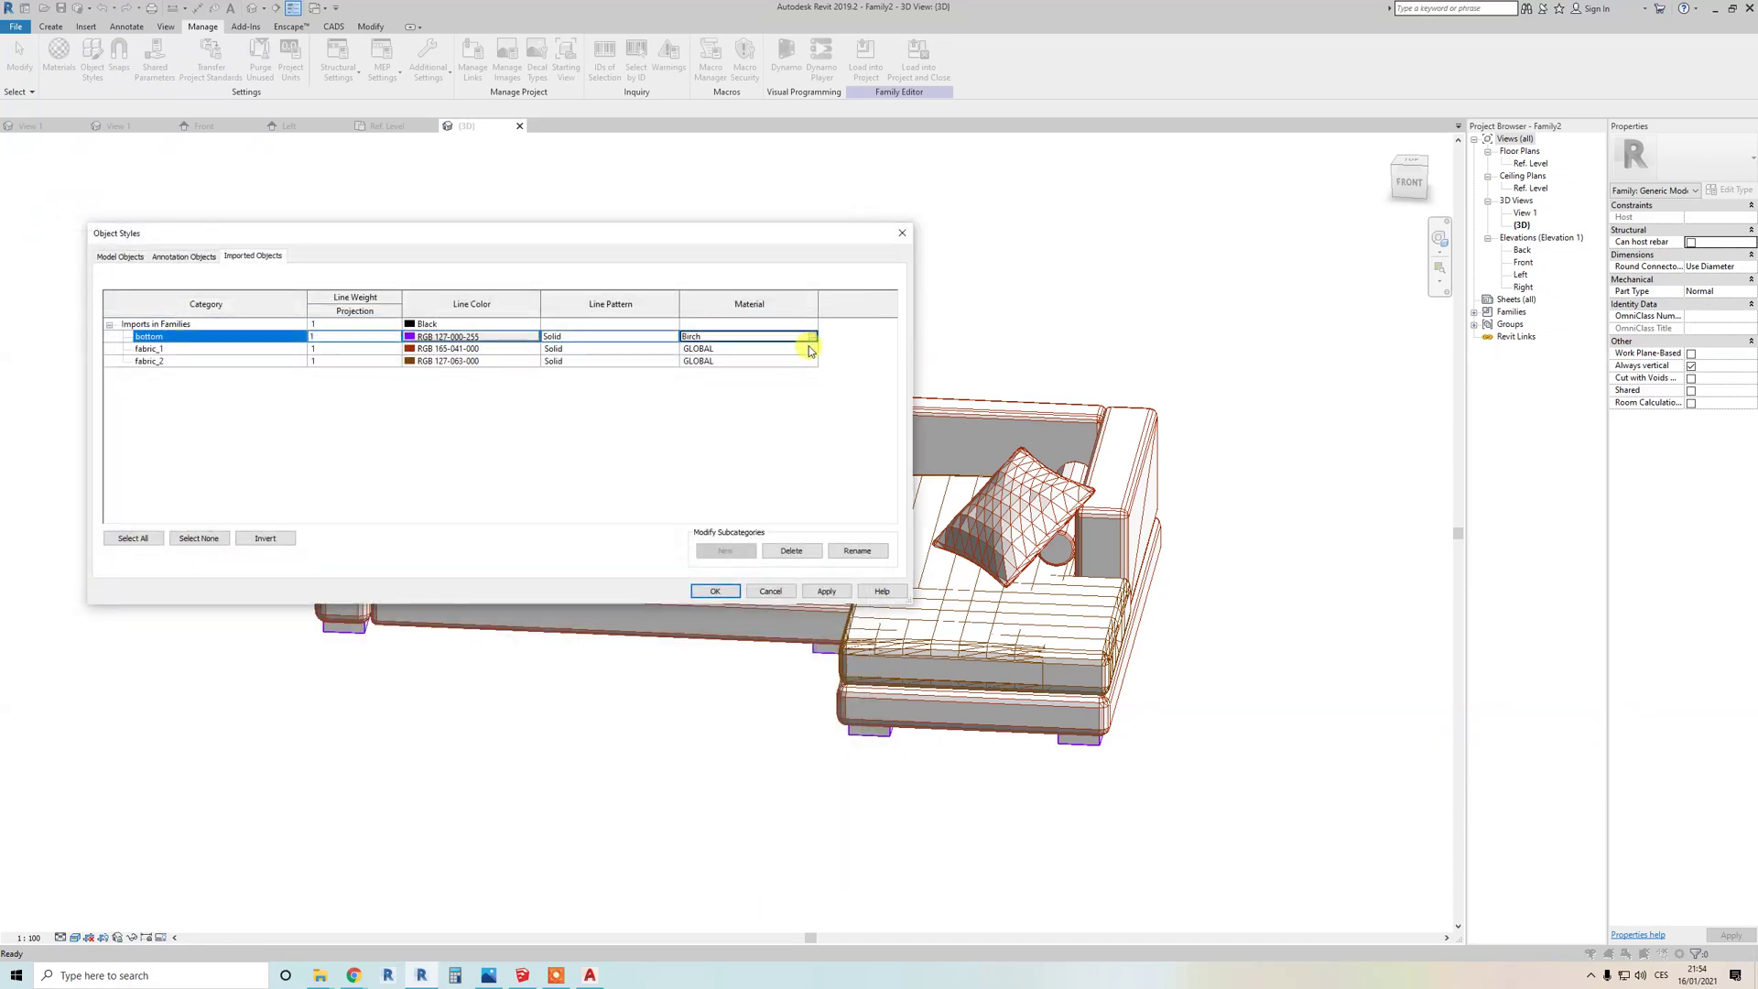
Step: For the fabric_1 layer's material, add Latka Biela - premium from the material library and rename it white fabric
left_click(809, 349)
left_click(812, 348)
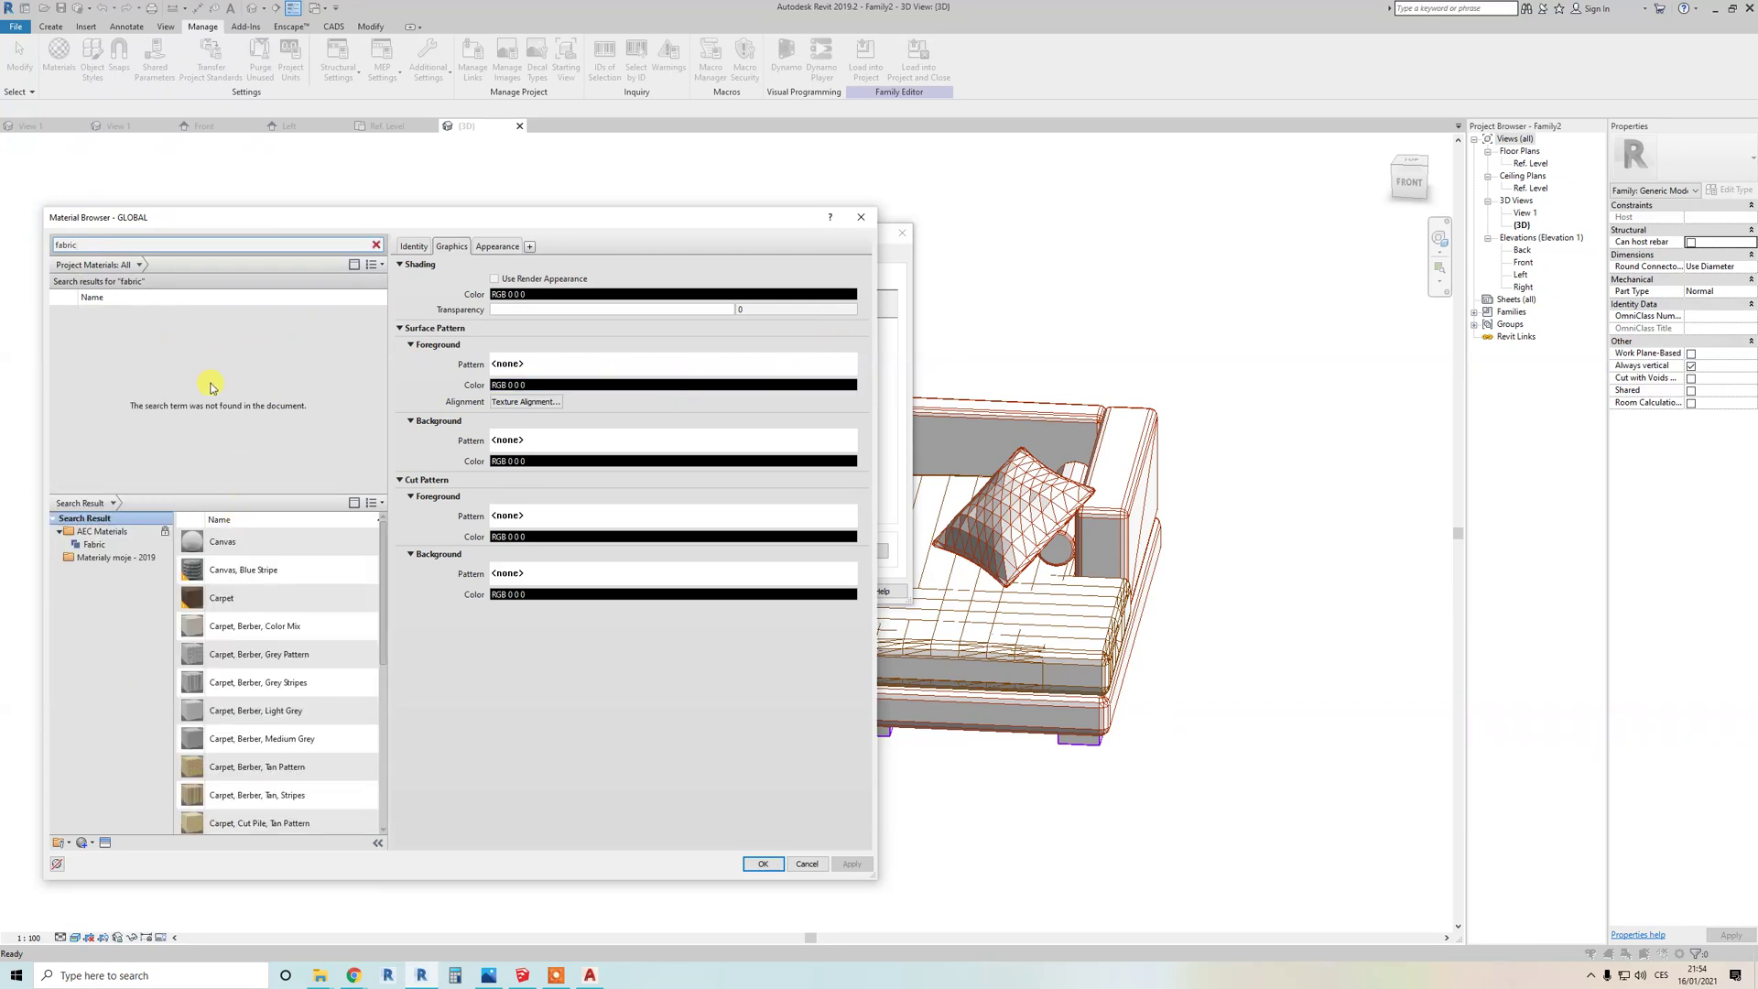
left_click(376, 246)
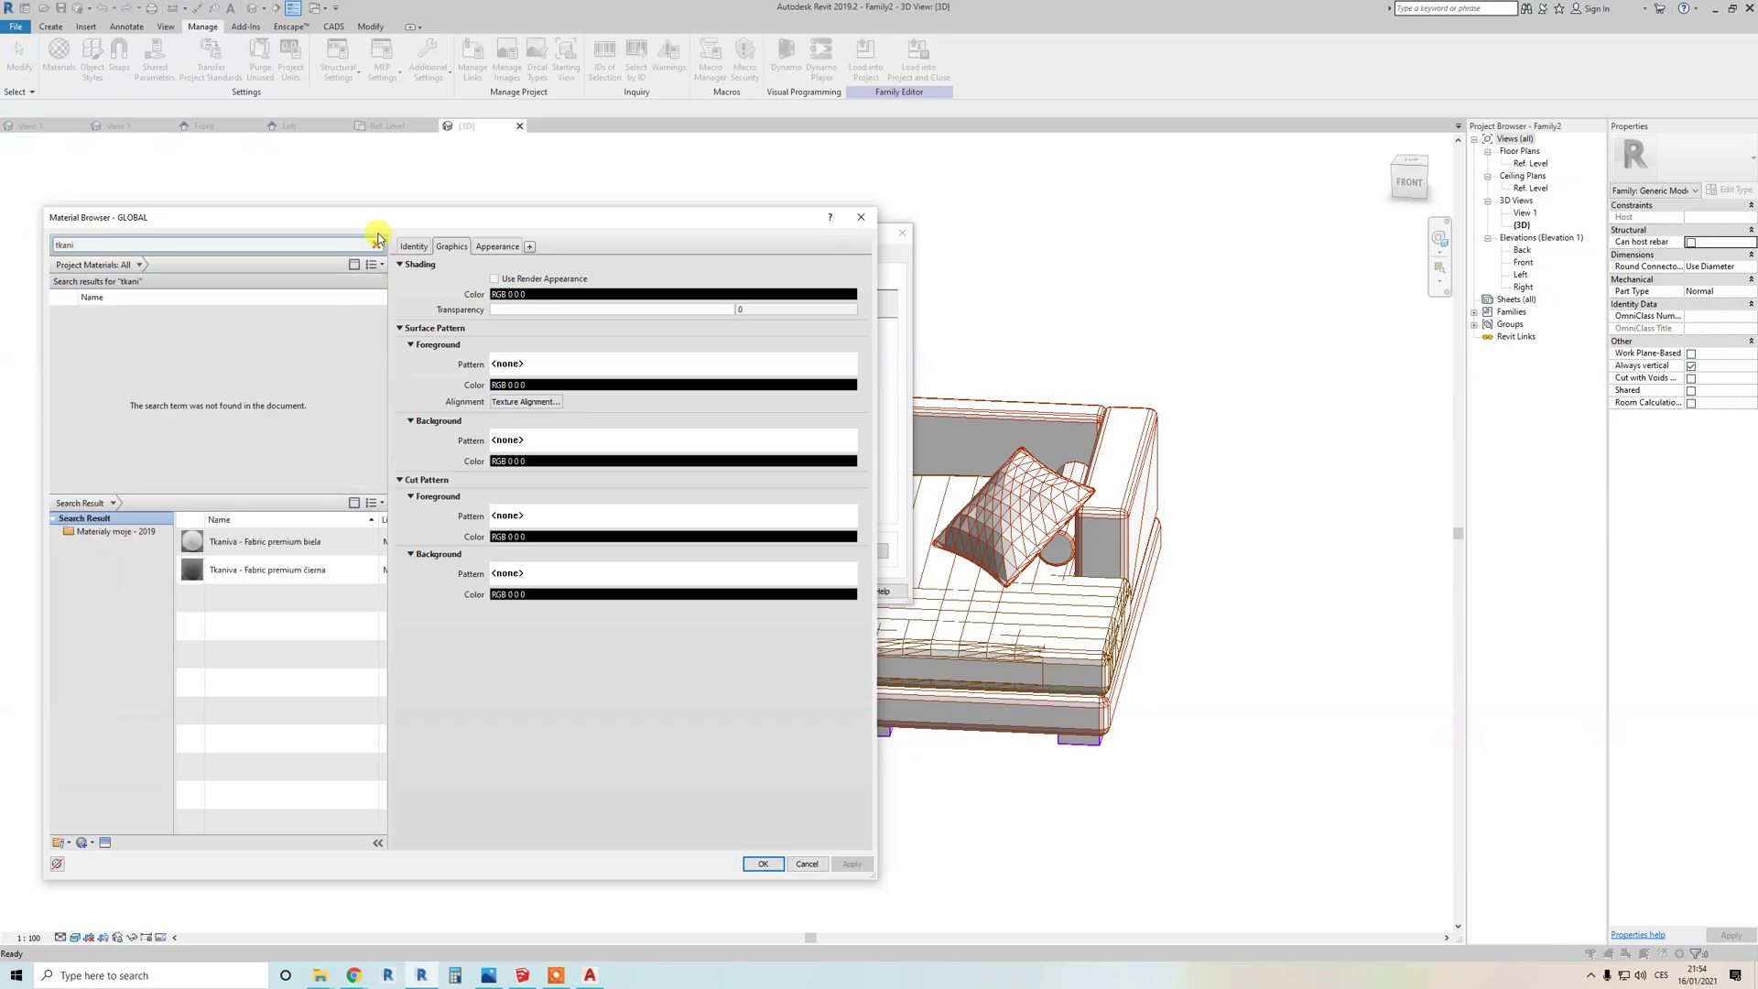
left_click(377, 243)
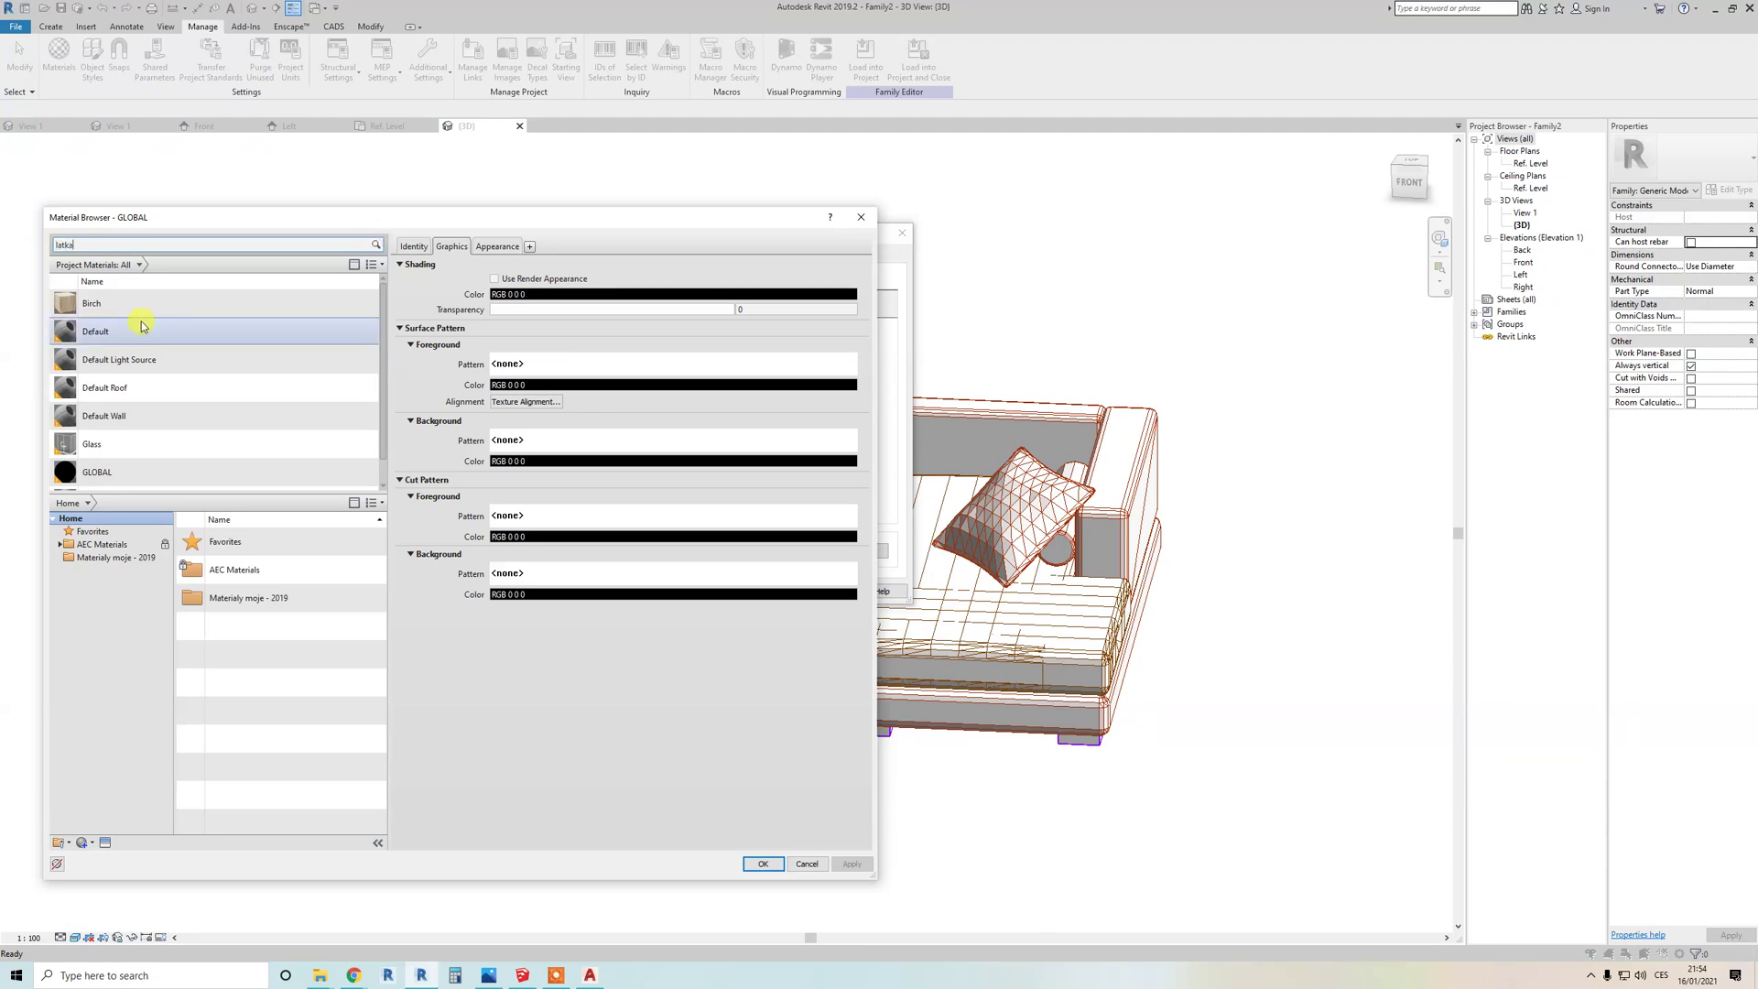
left_click(364, 542)
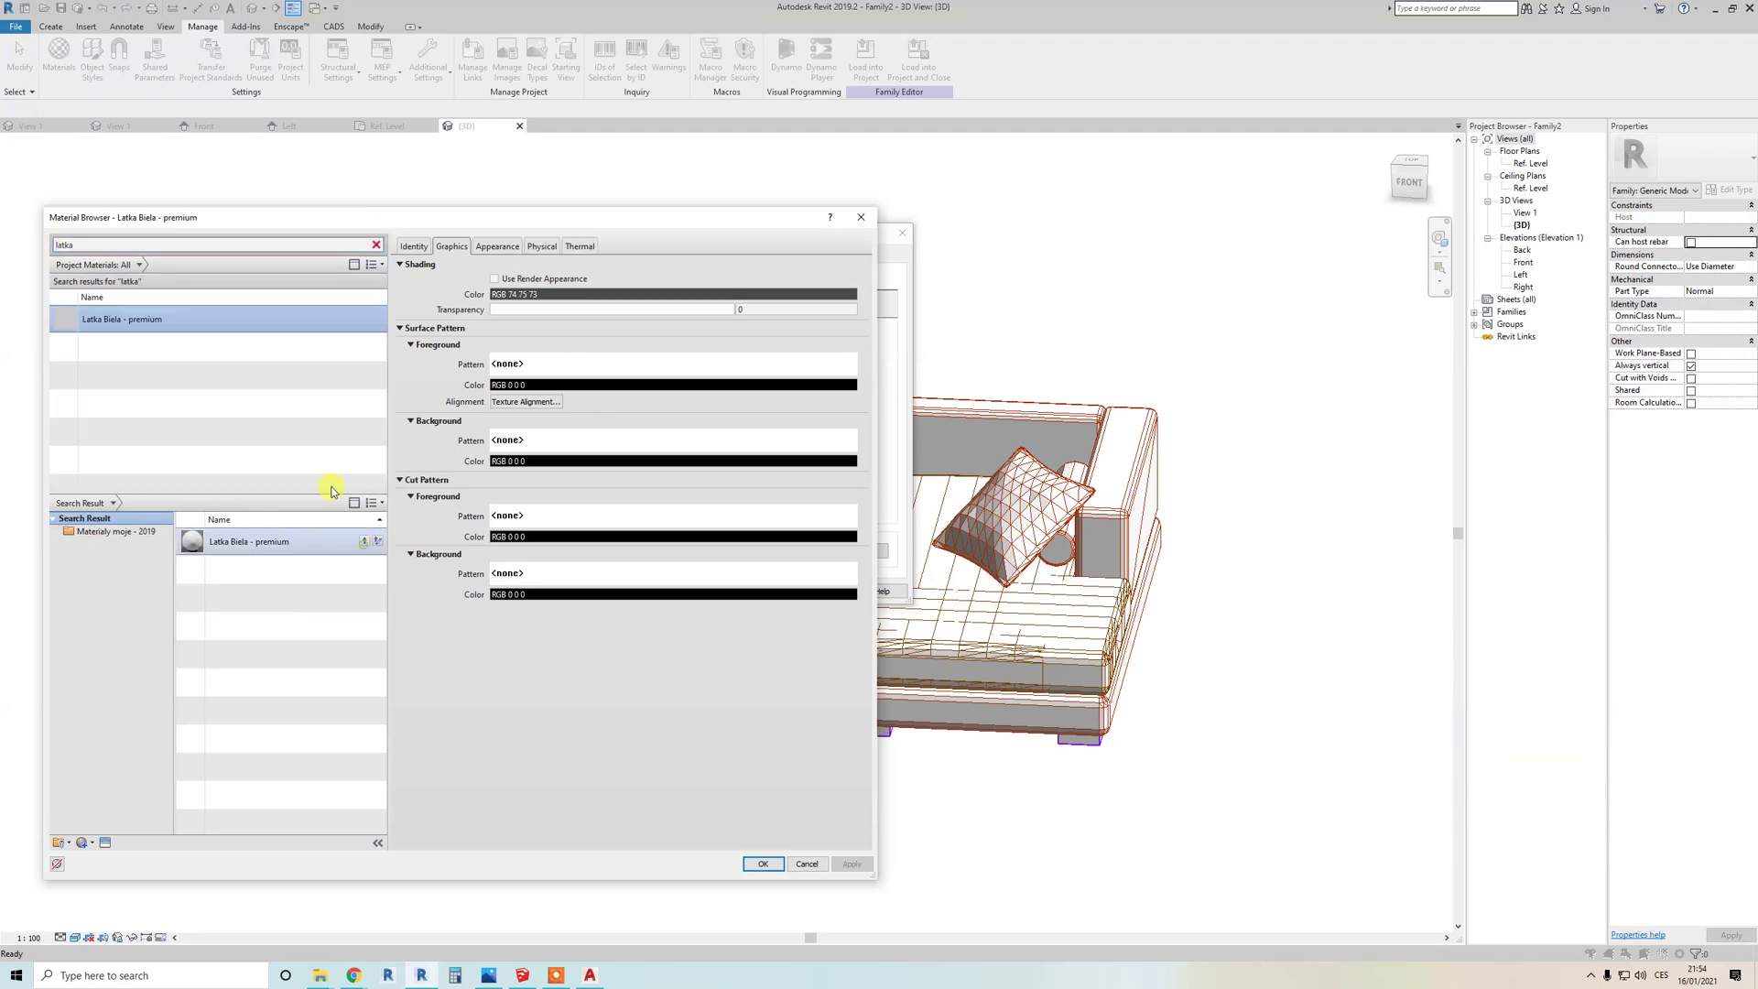
right_click(100, 320)
left_click(152, 365)
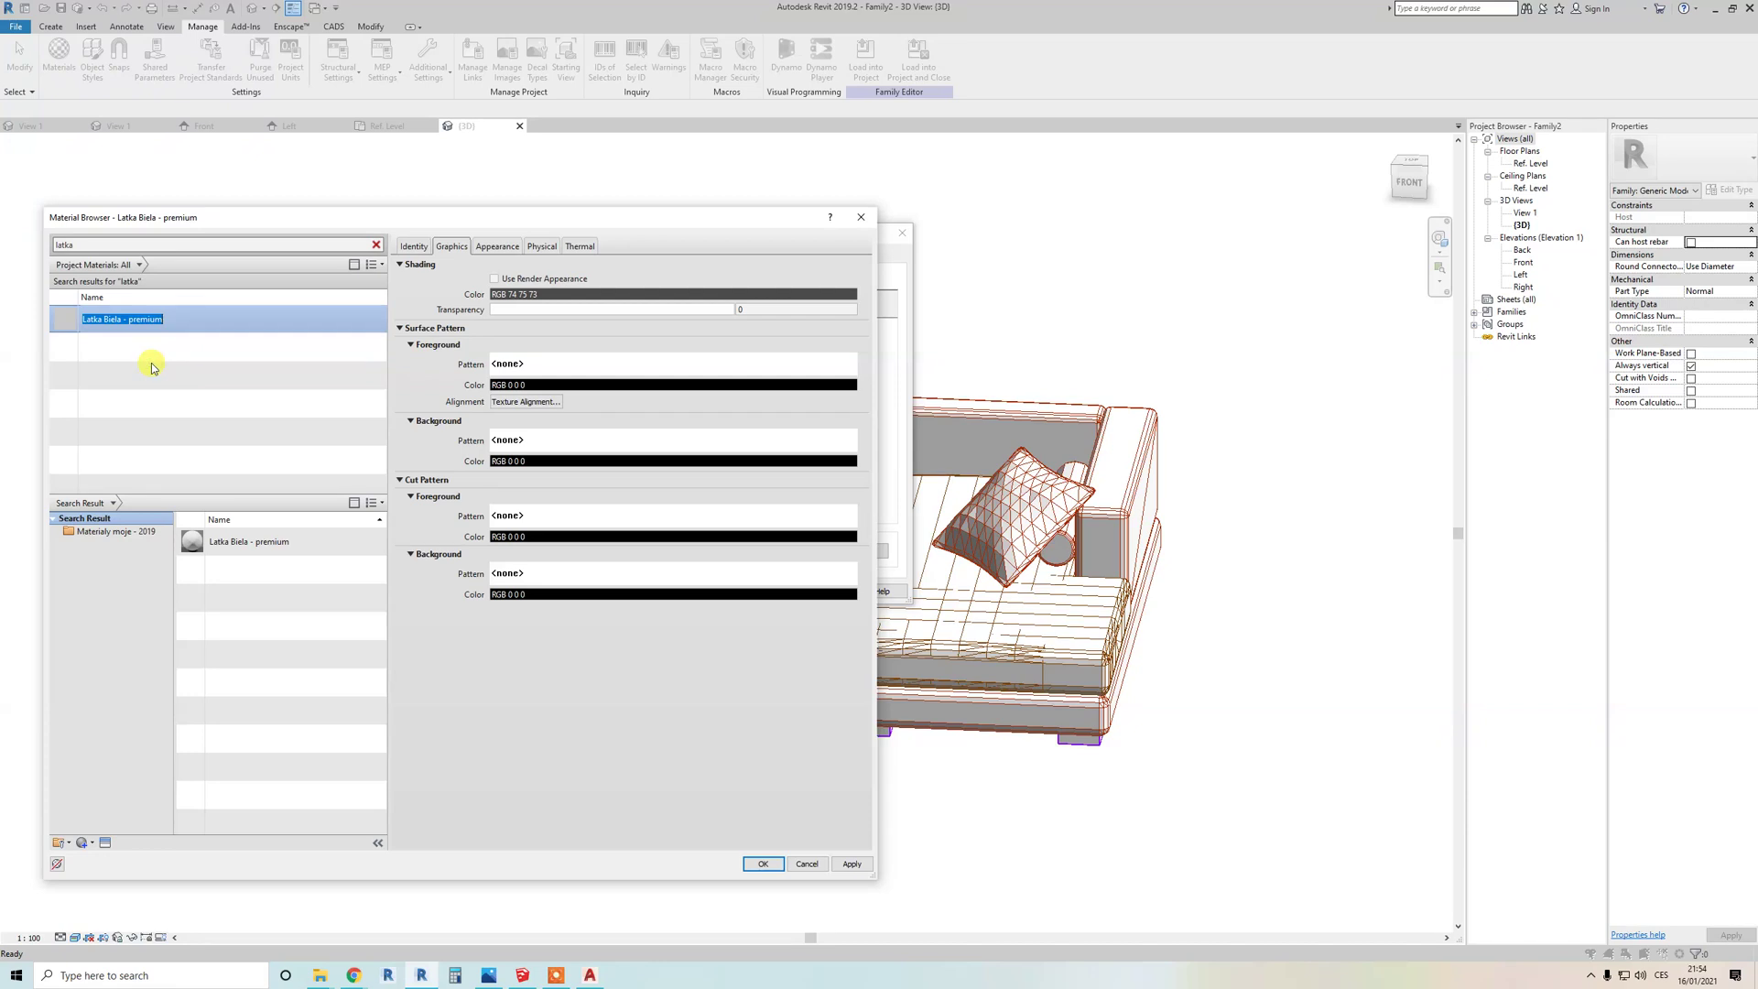
type("white fabric")
key("Return")
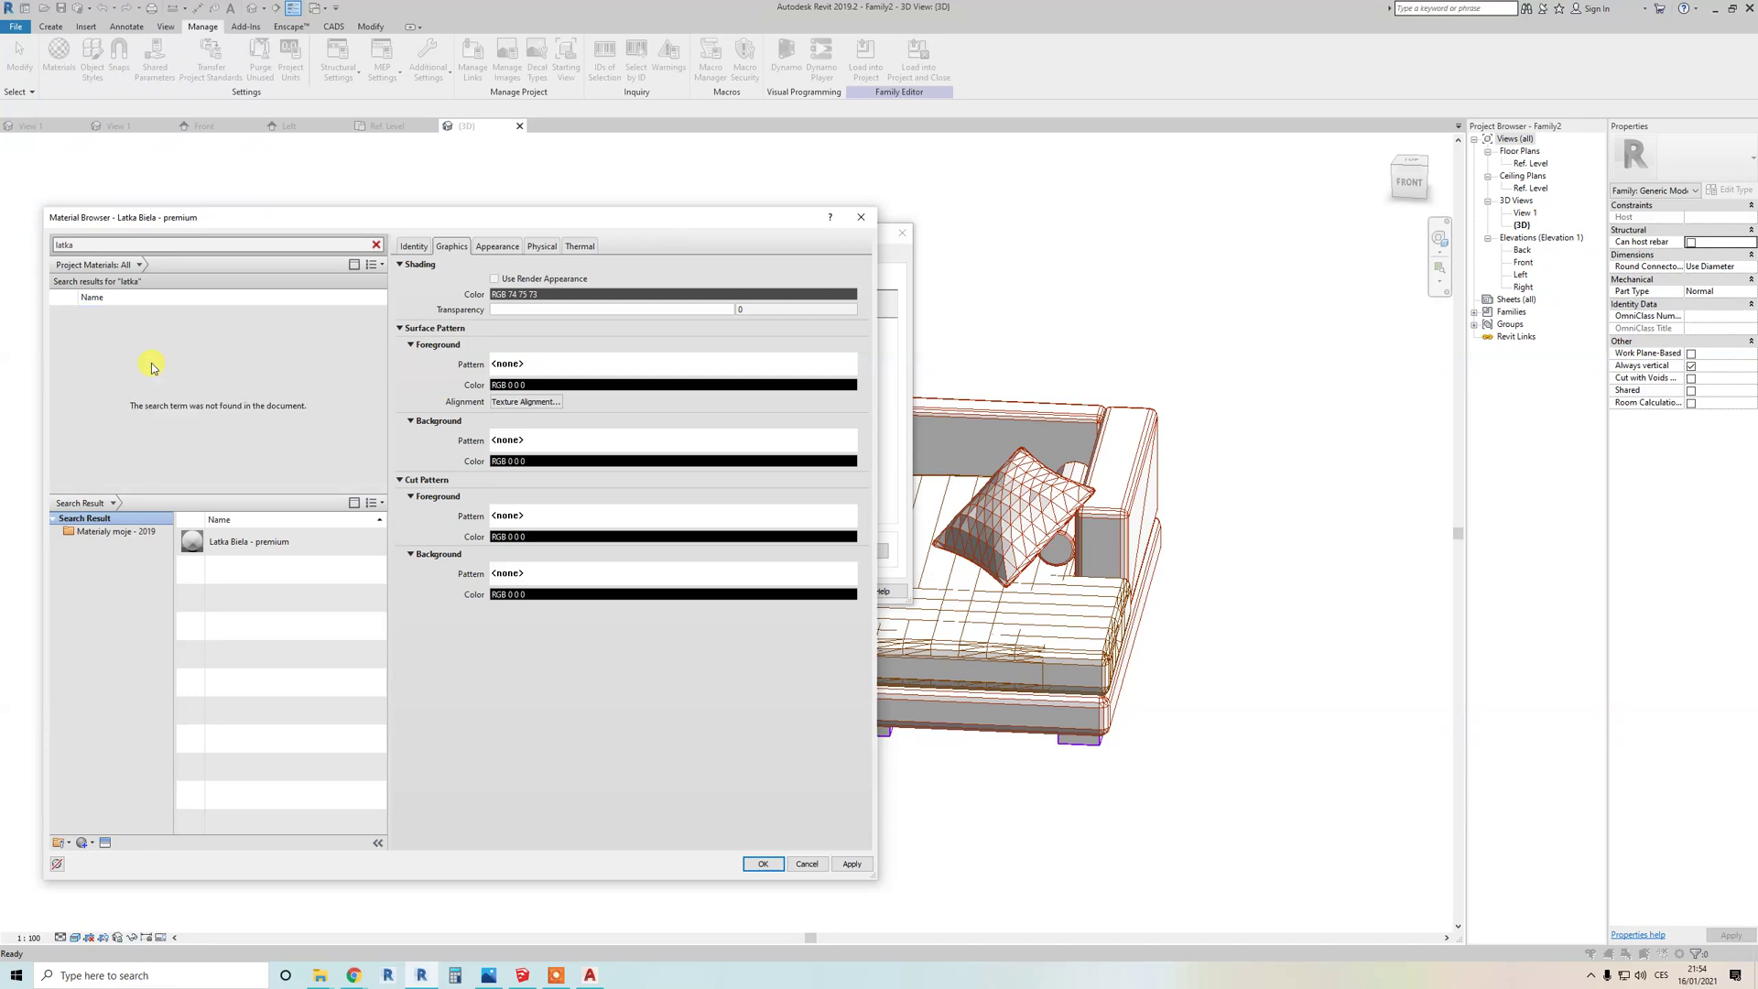
Step: Duplicate the white fabric material and name the copy black fabric
left_click(376, 244)
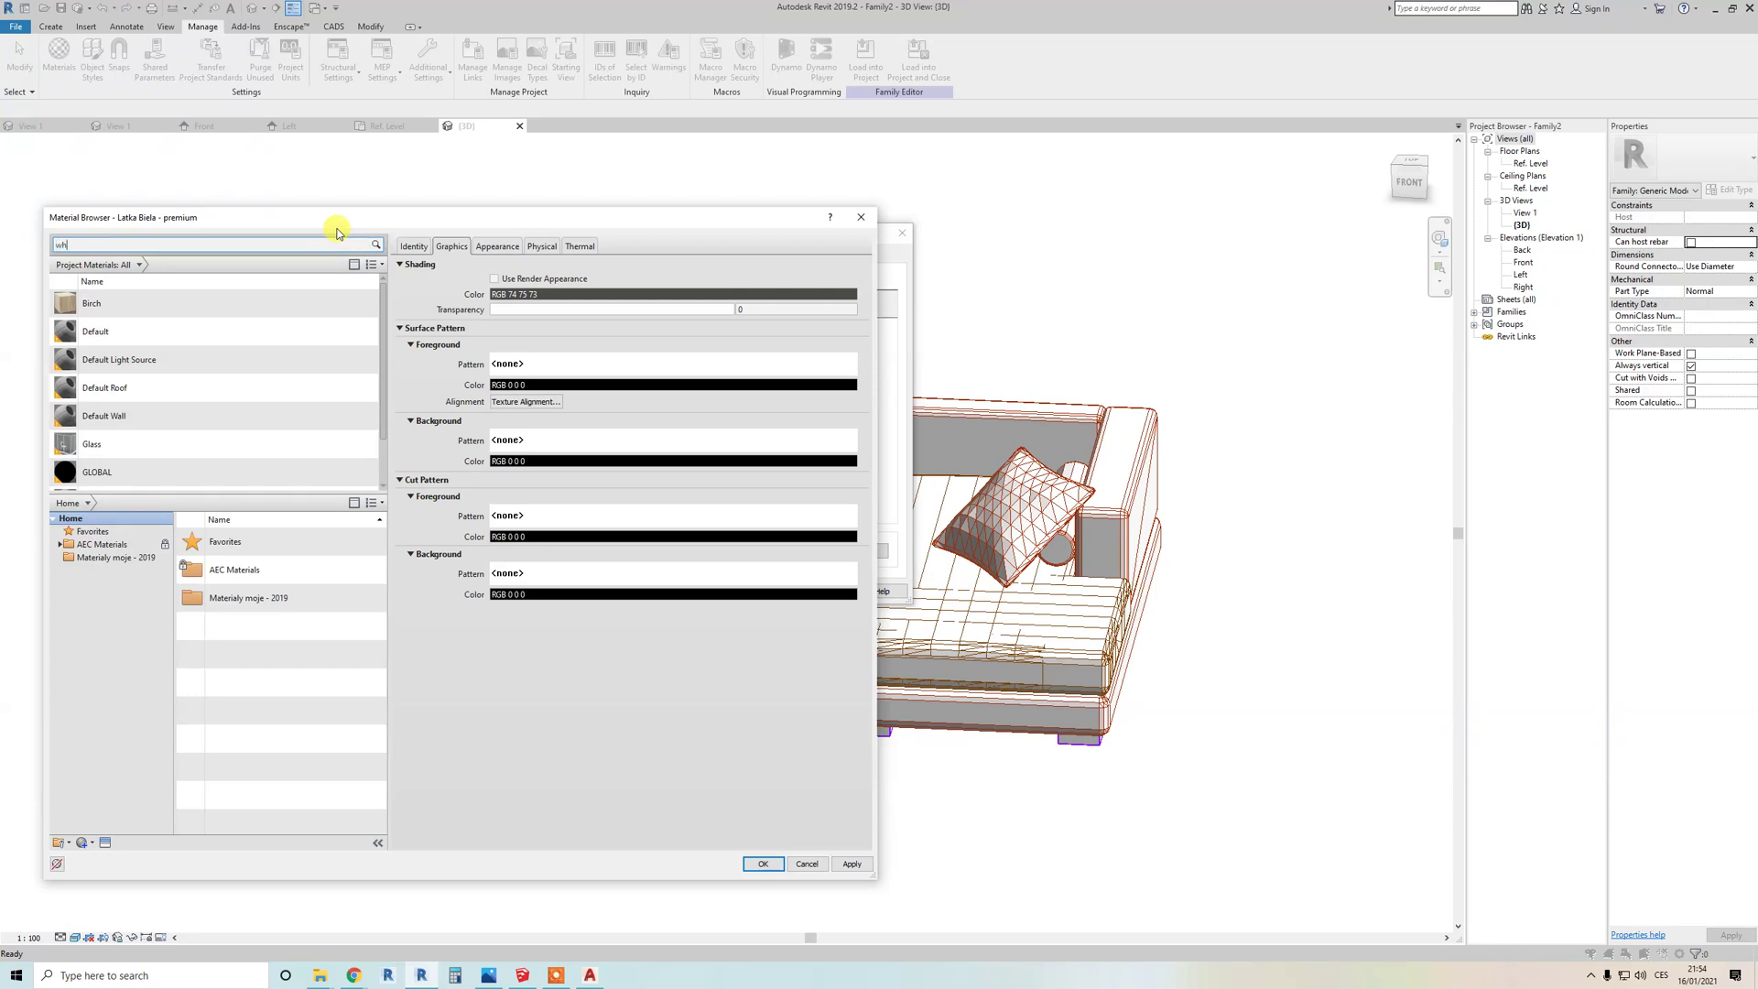
type("white")
left_click(235, 319)
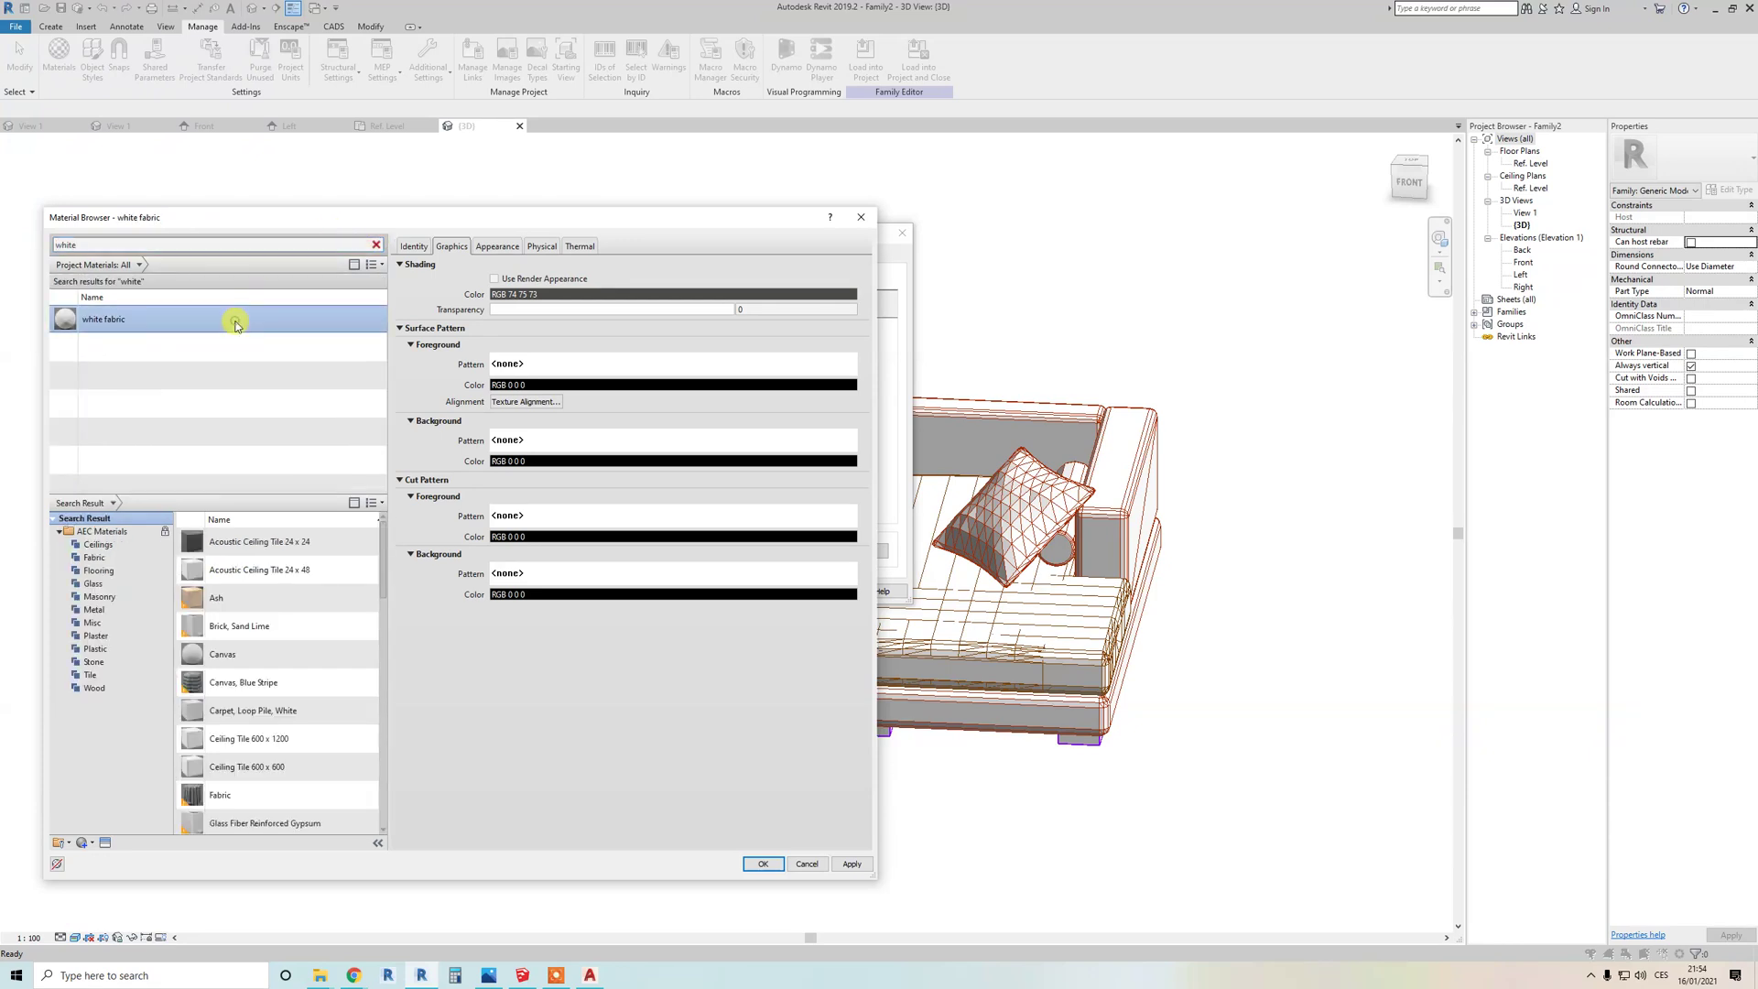
right_click(234, 321)
left_click(276, 345)
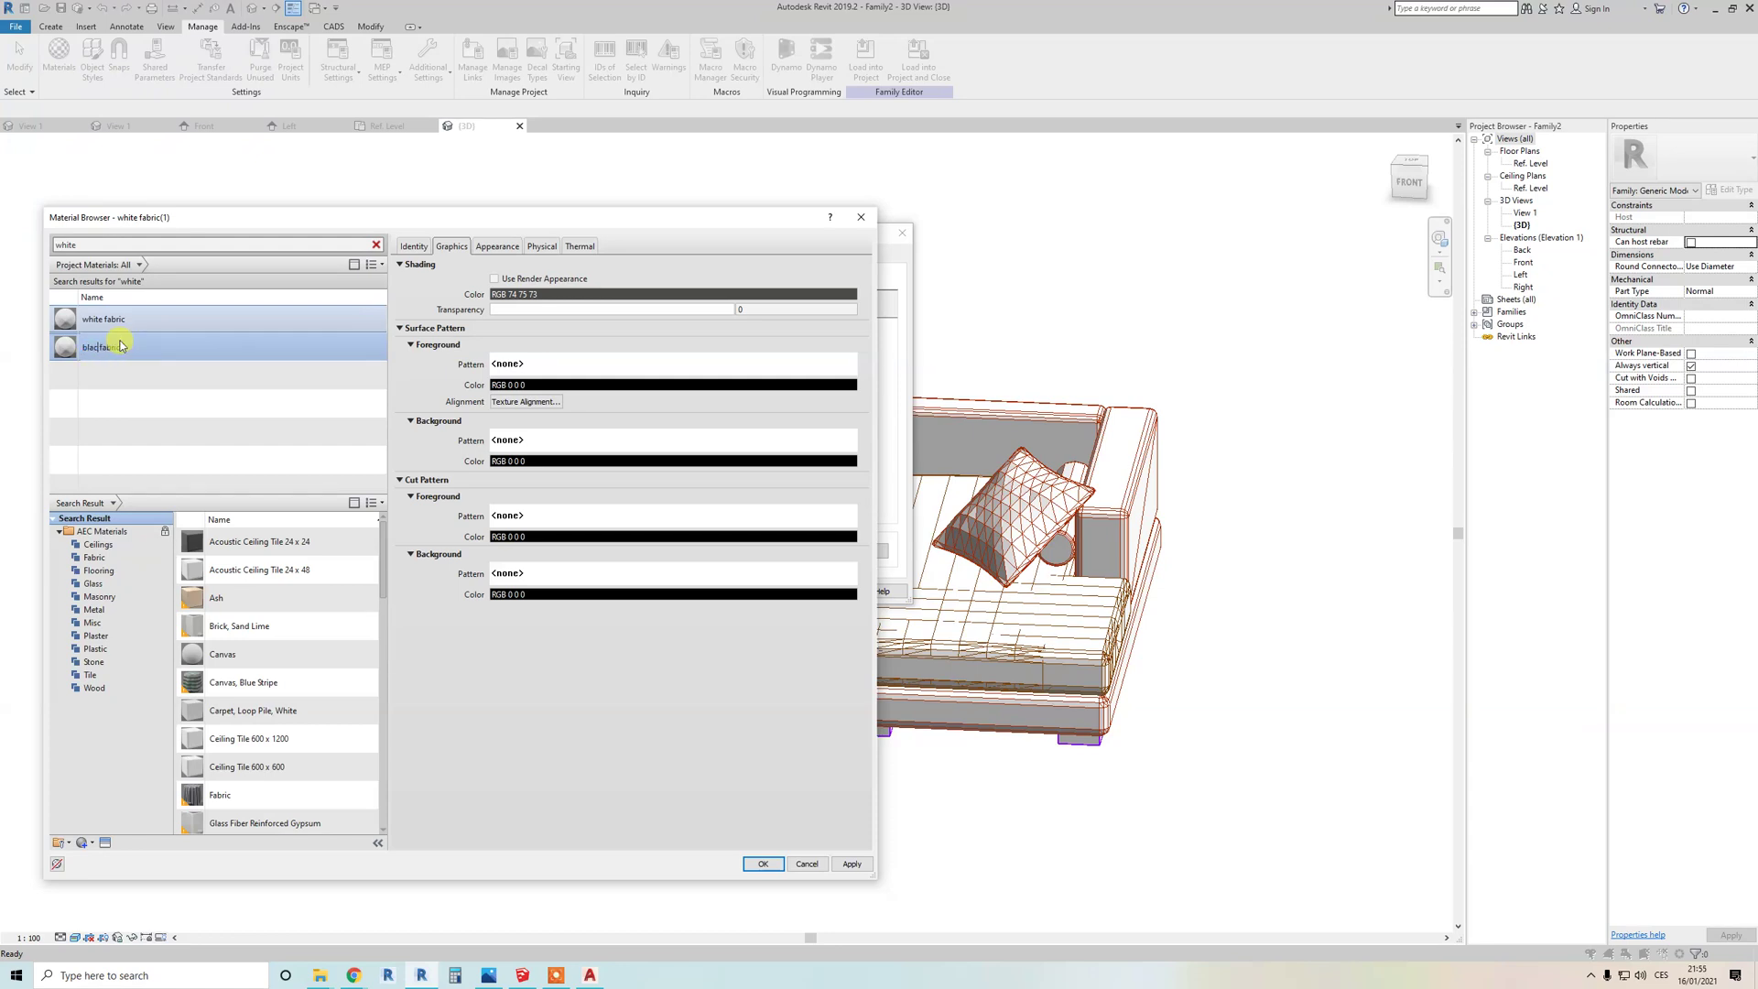
type("black")
key("Return")
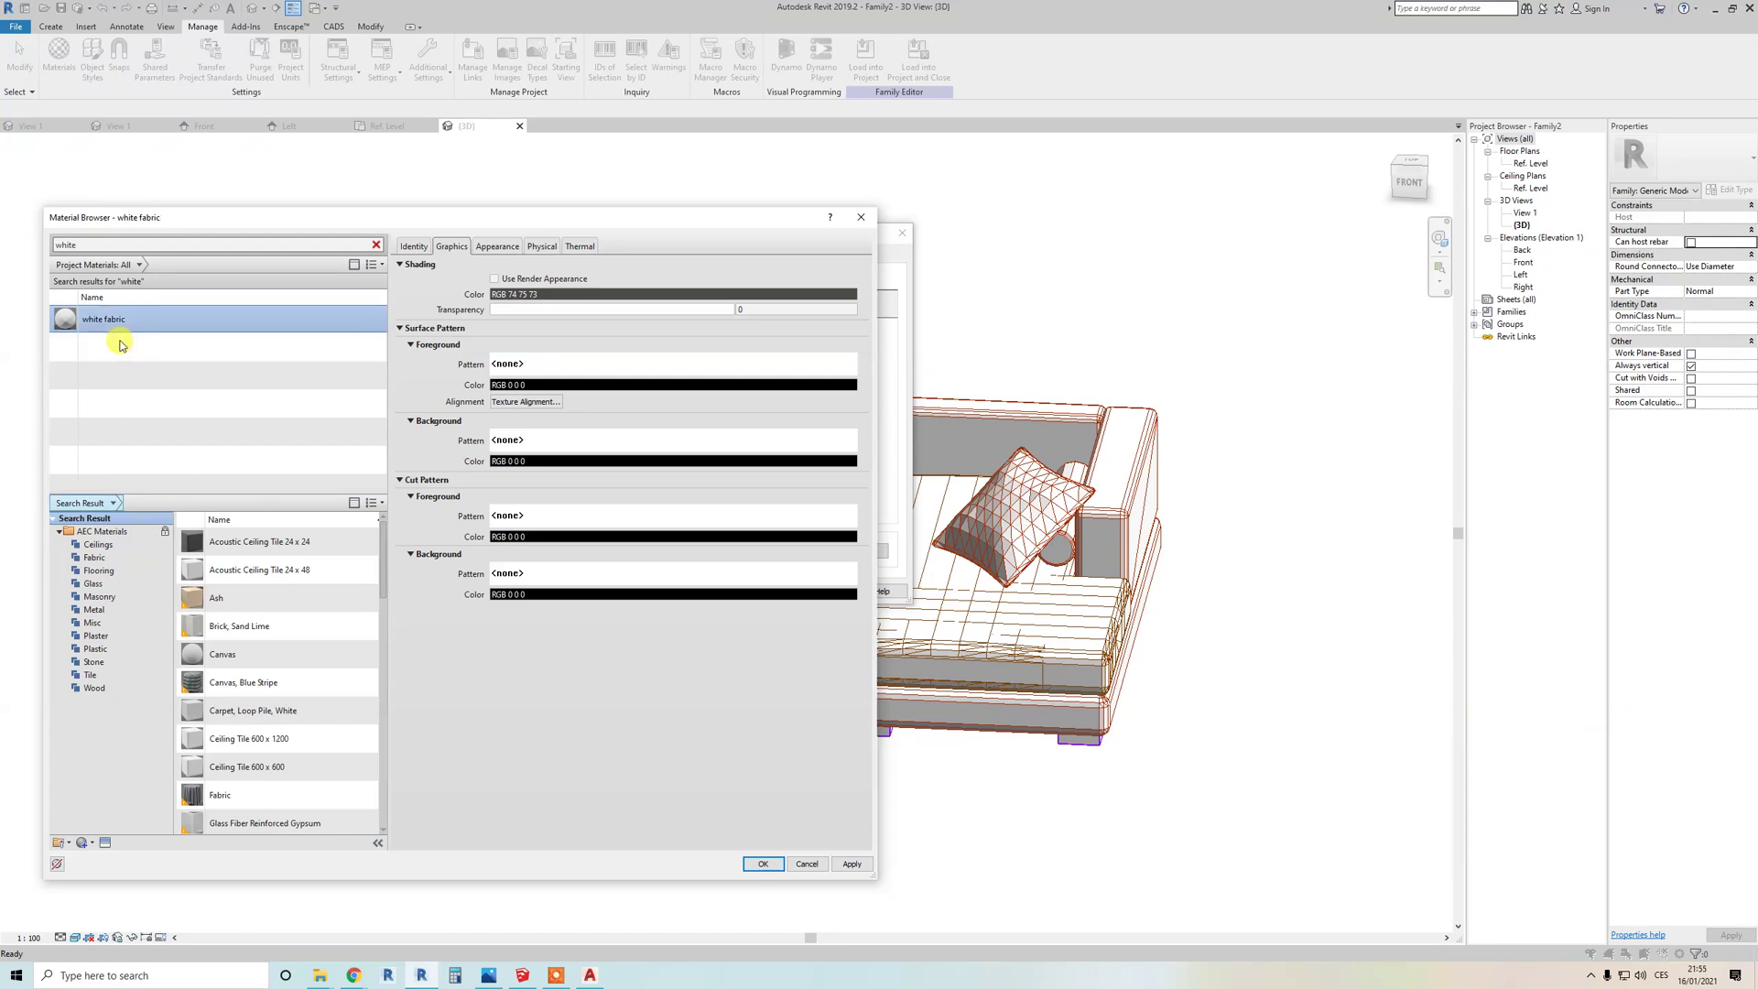
Step: Darken black fabric's appearance image to a brightness of about 26 and assign the material to the fabric_1 layer
double_click(137, 245)
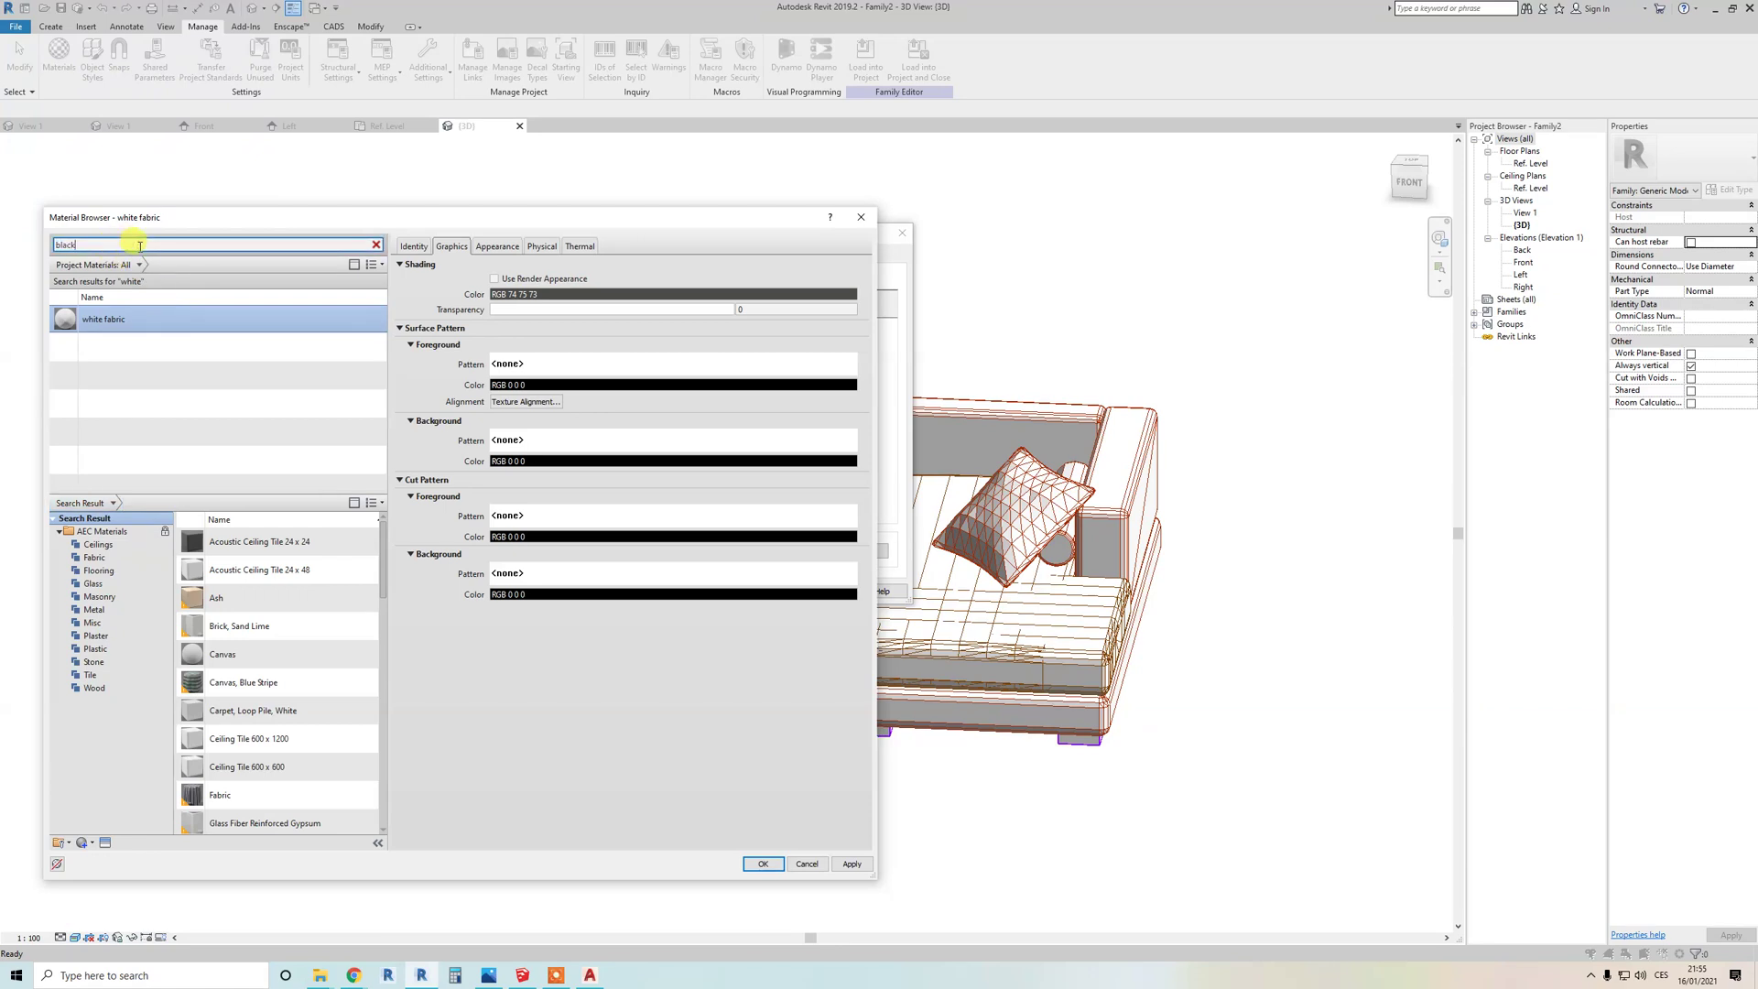
key("Return")
left_click(143, 317)
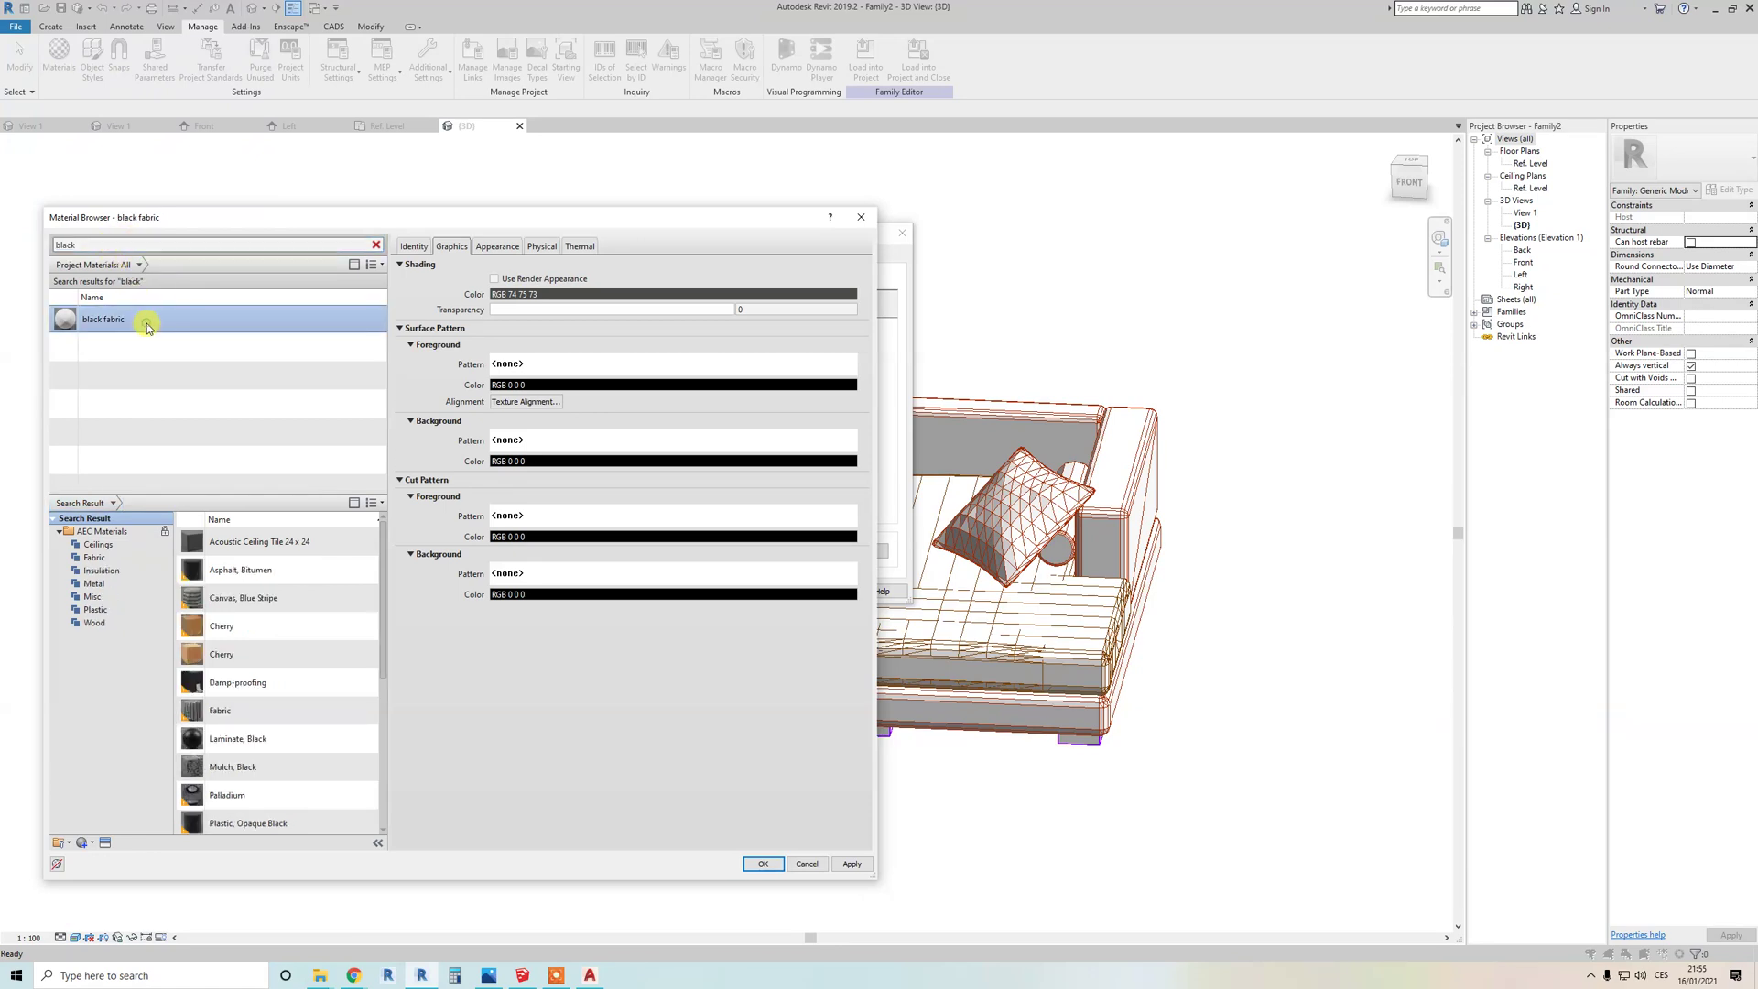
left_click(493, 249)
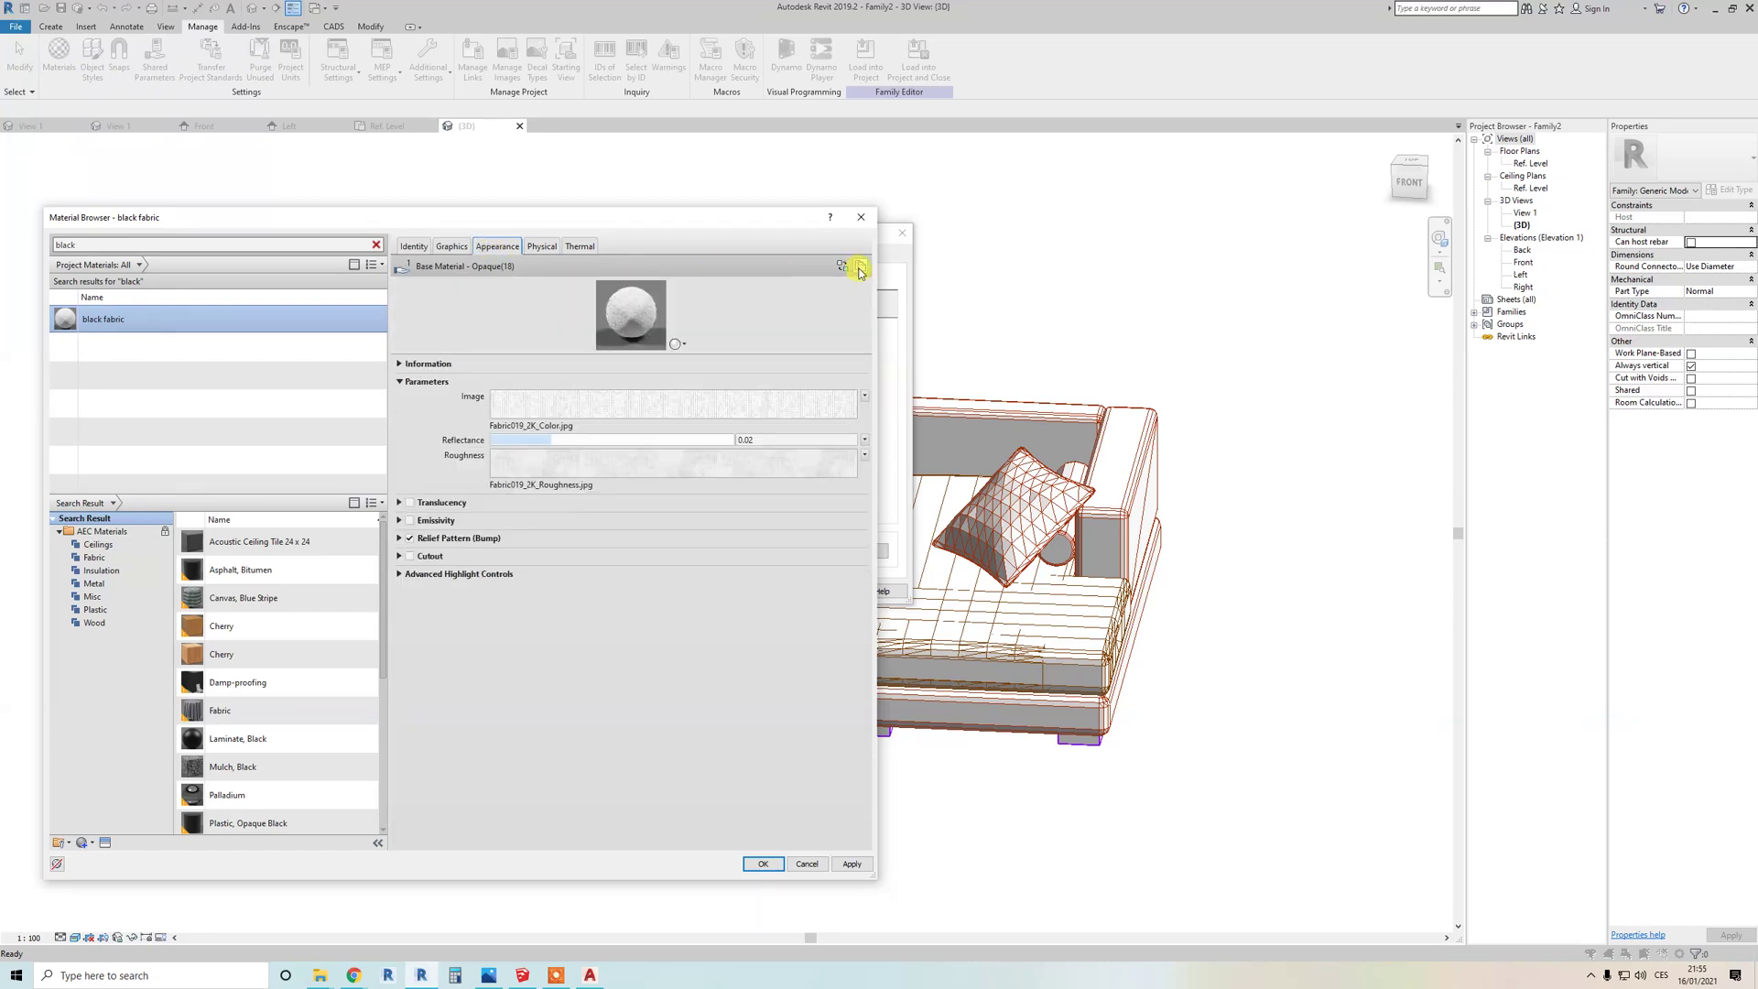
left_click(526, 407)
left_click_drag(950, 503, 785, 503)
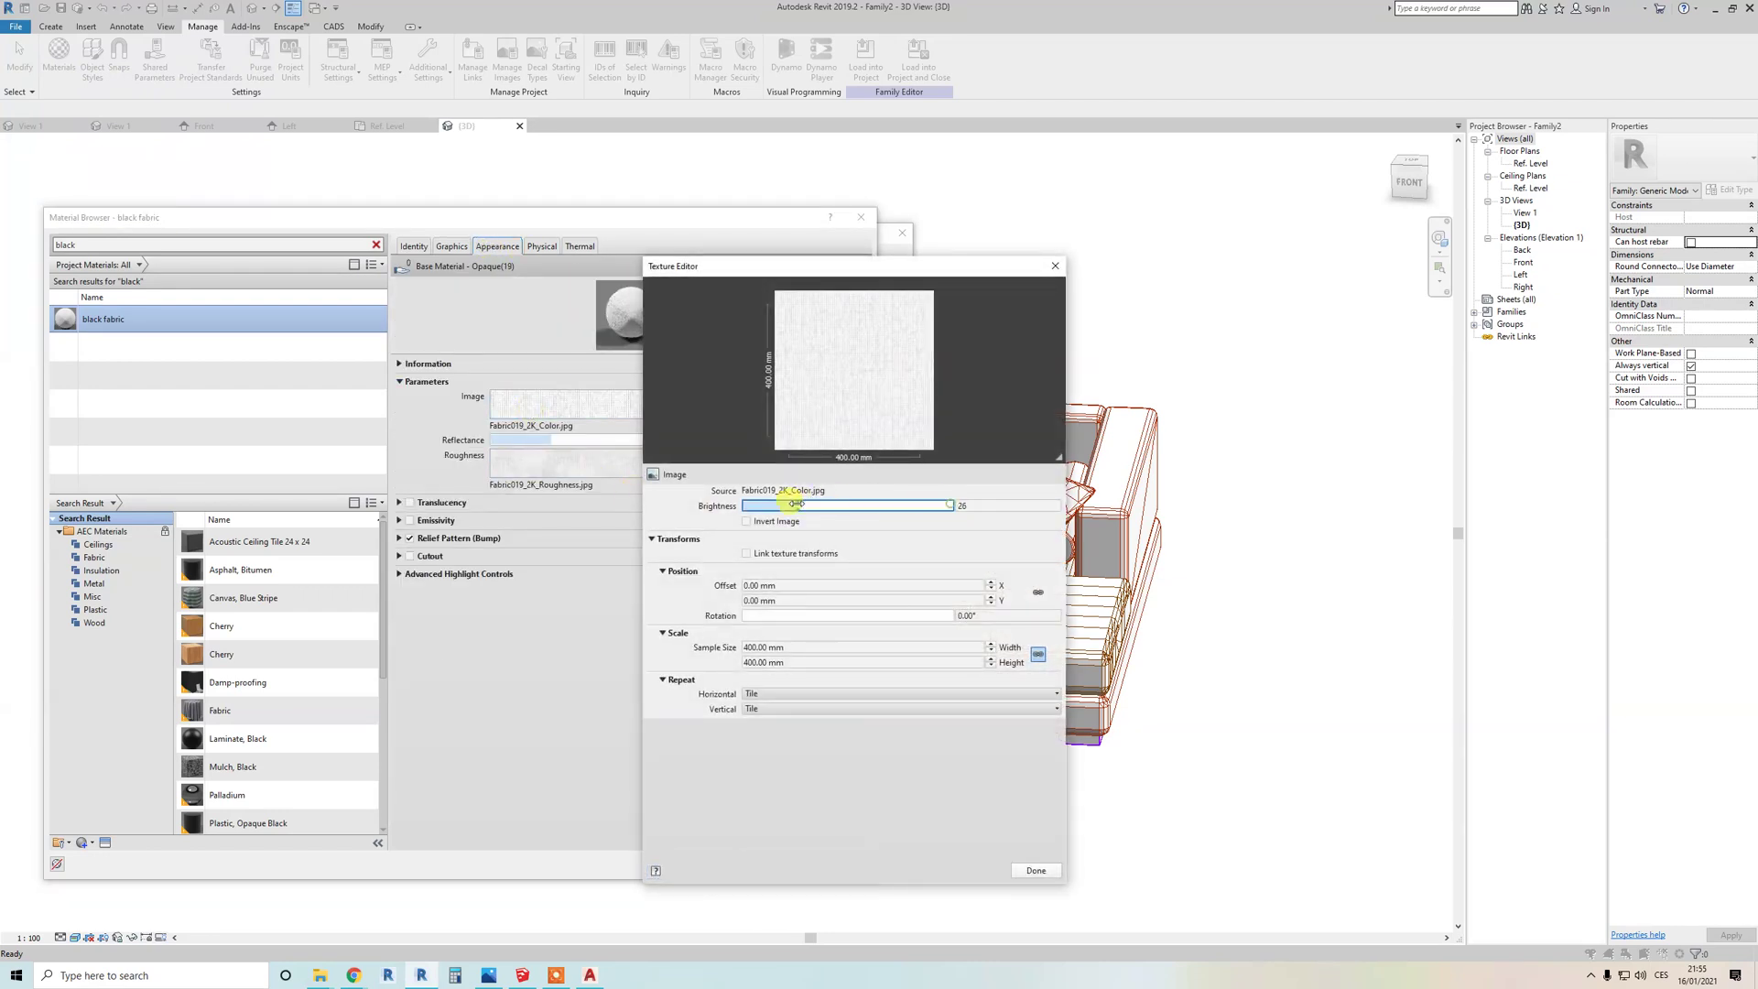
left_click(1035, 870)
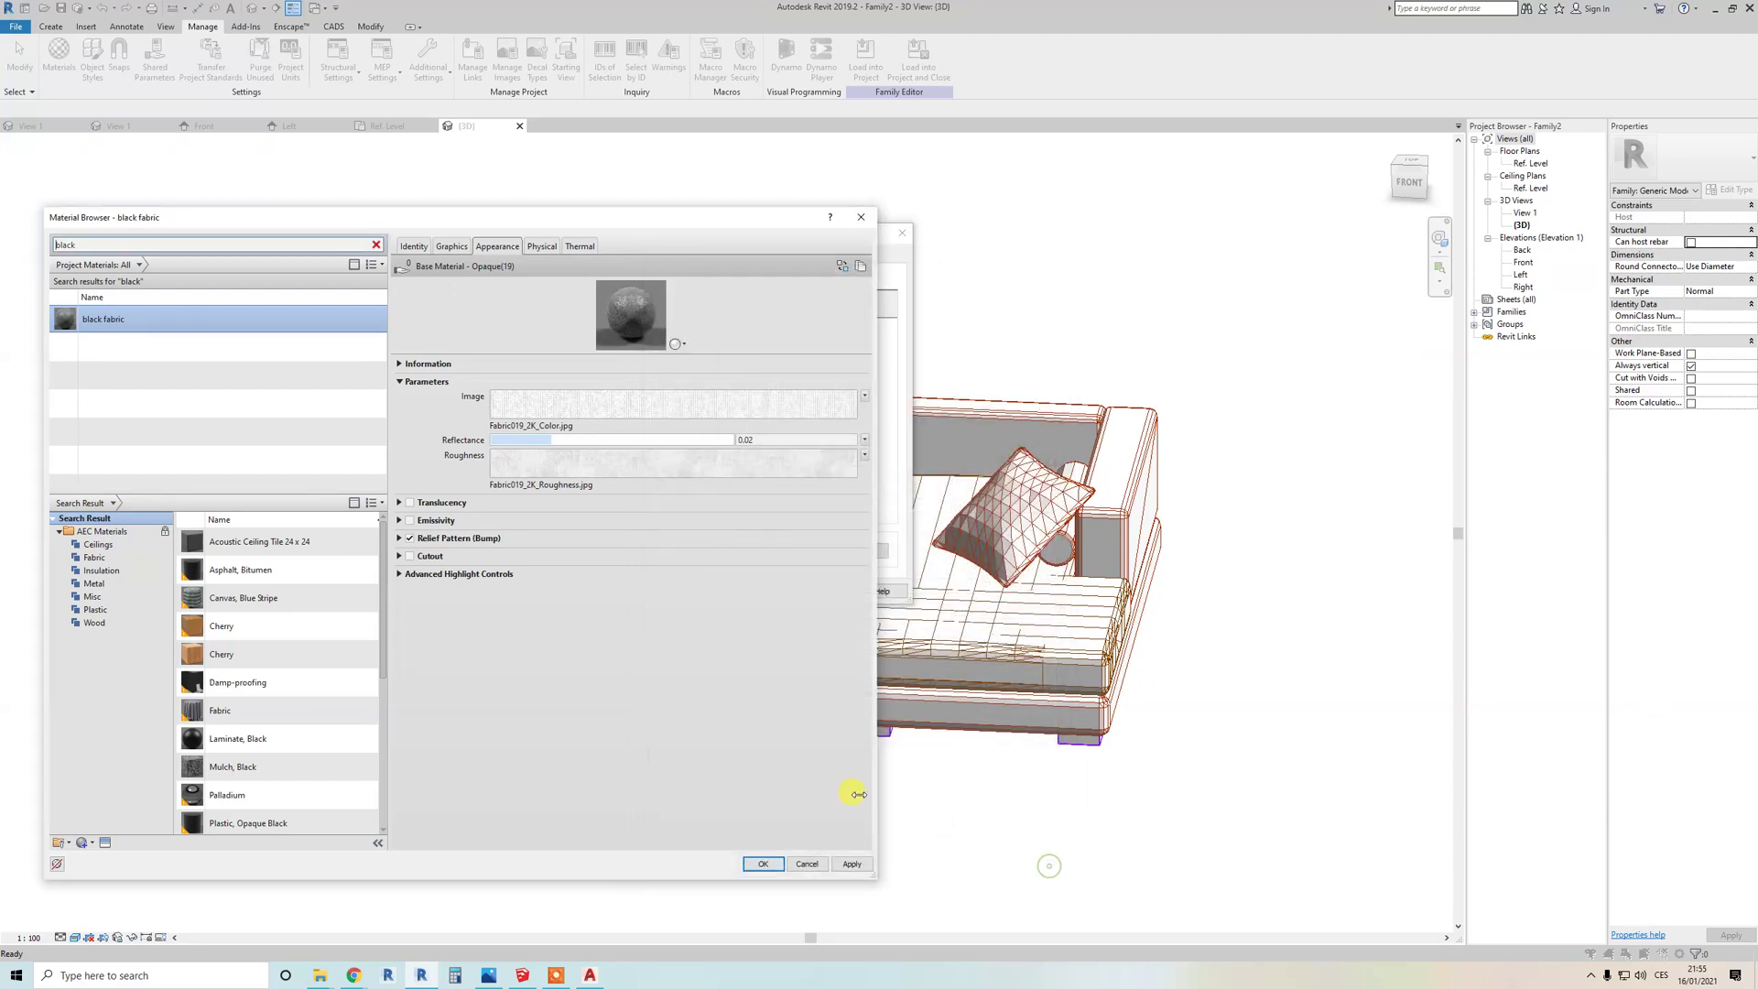
left_click(763, 864)
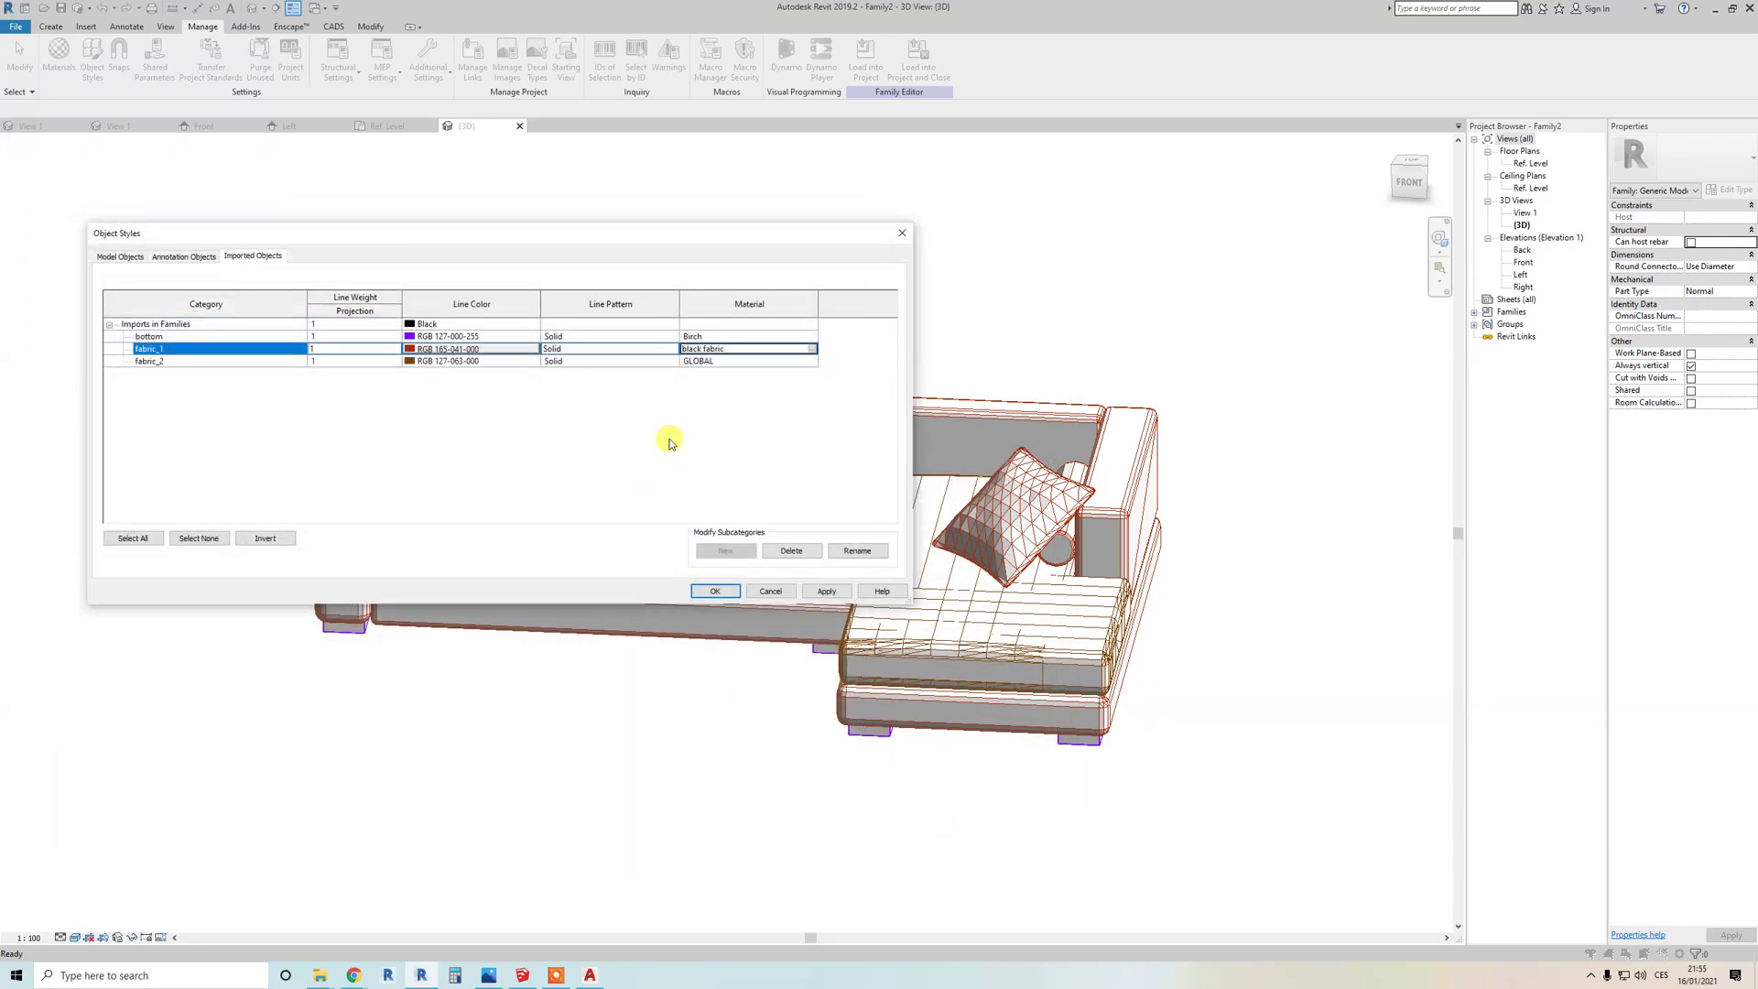
Step: Assign the white fabric material to the imported fabric_2 layer
left_click(811, 361)
left_click(811, 361)
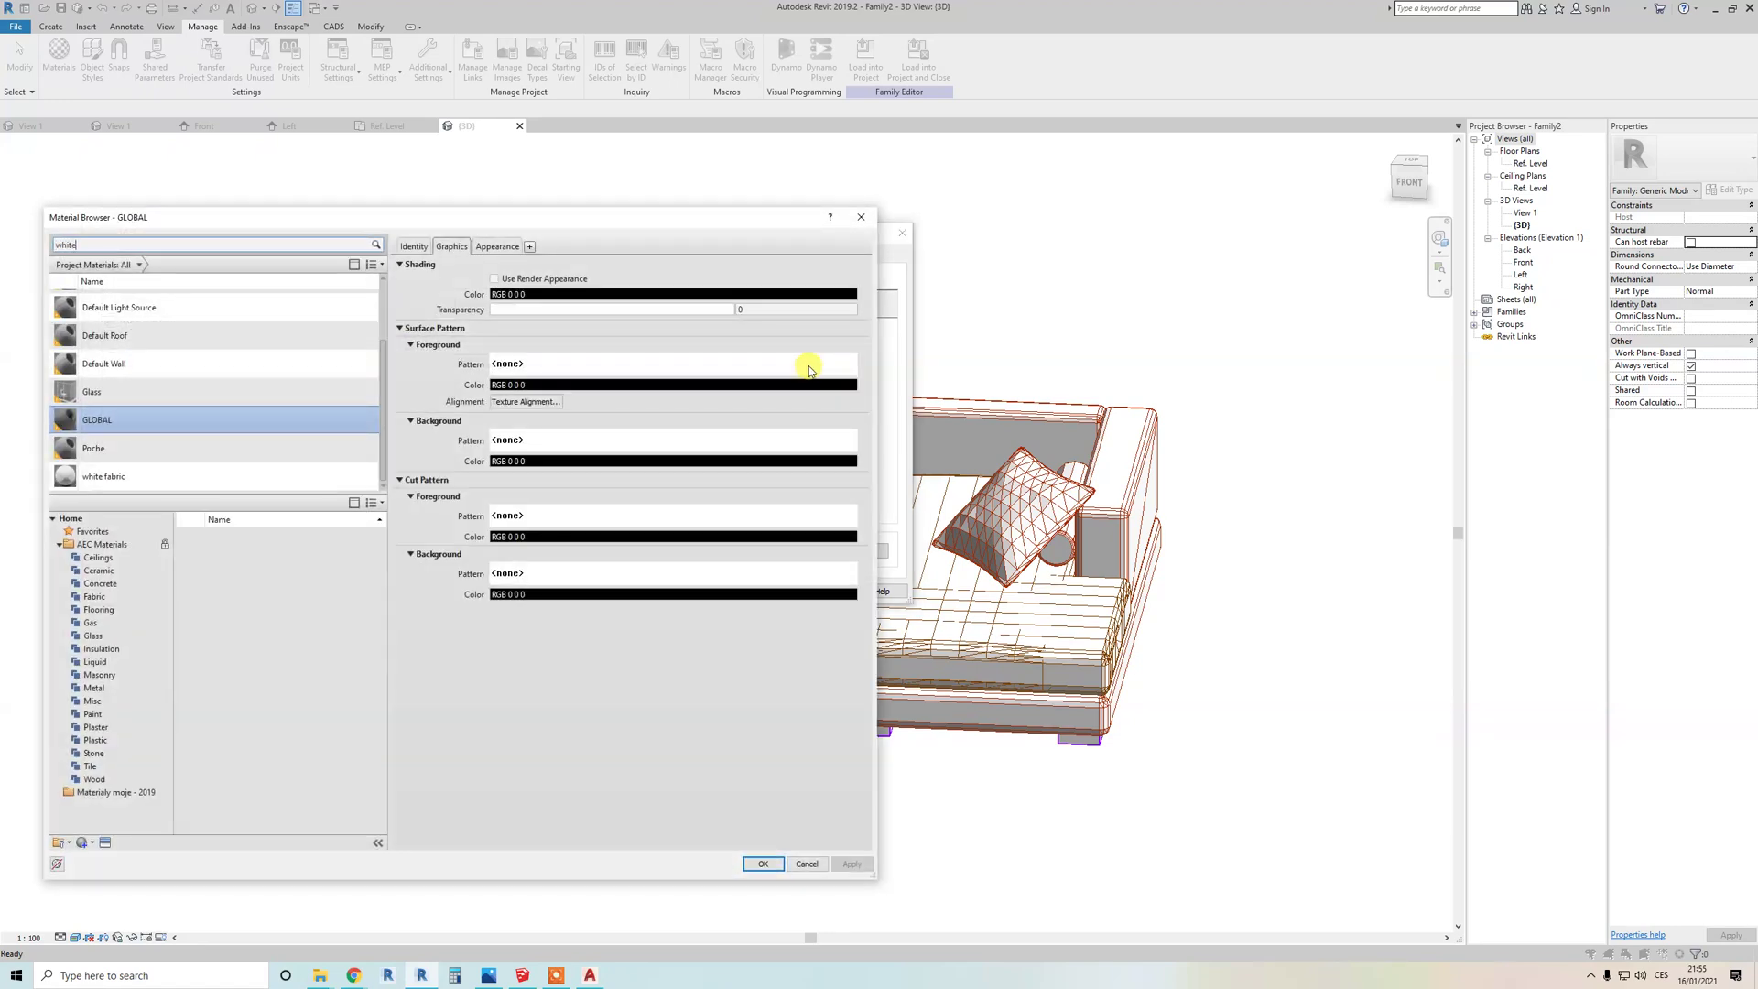
type("white")
double_click(241, 318)
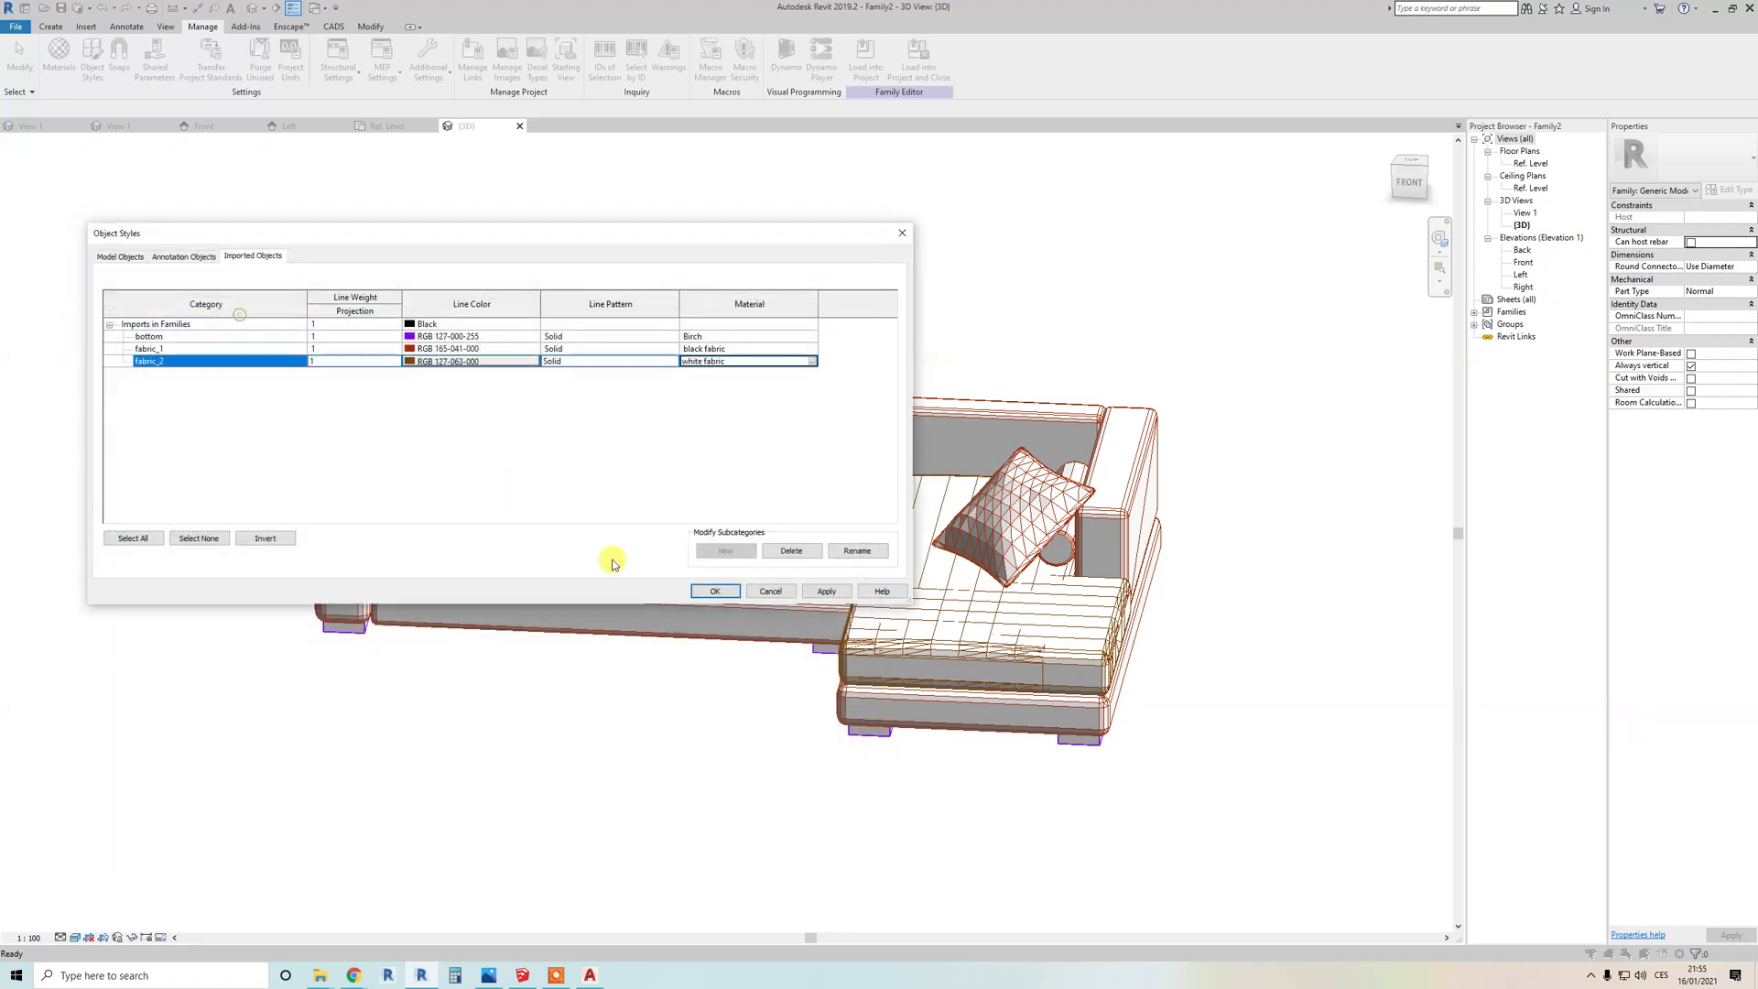
Step: Apply the material assignments to the imported layers and start an Enscape rendering of the family's 3D view
left_click(712, 595)
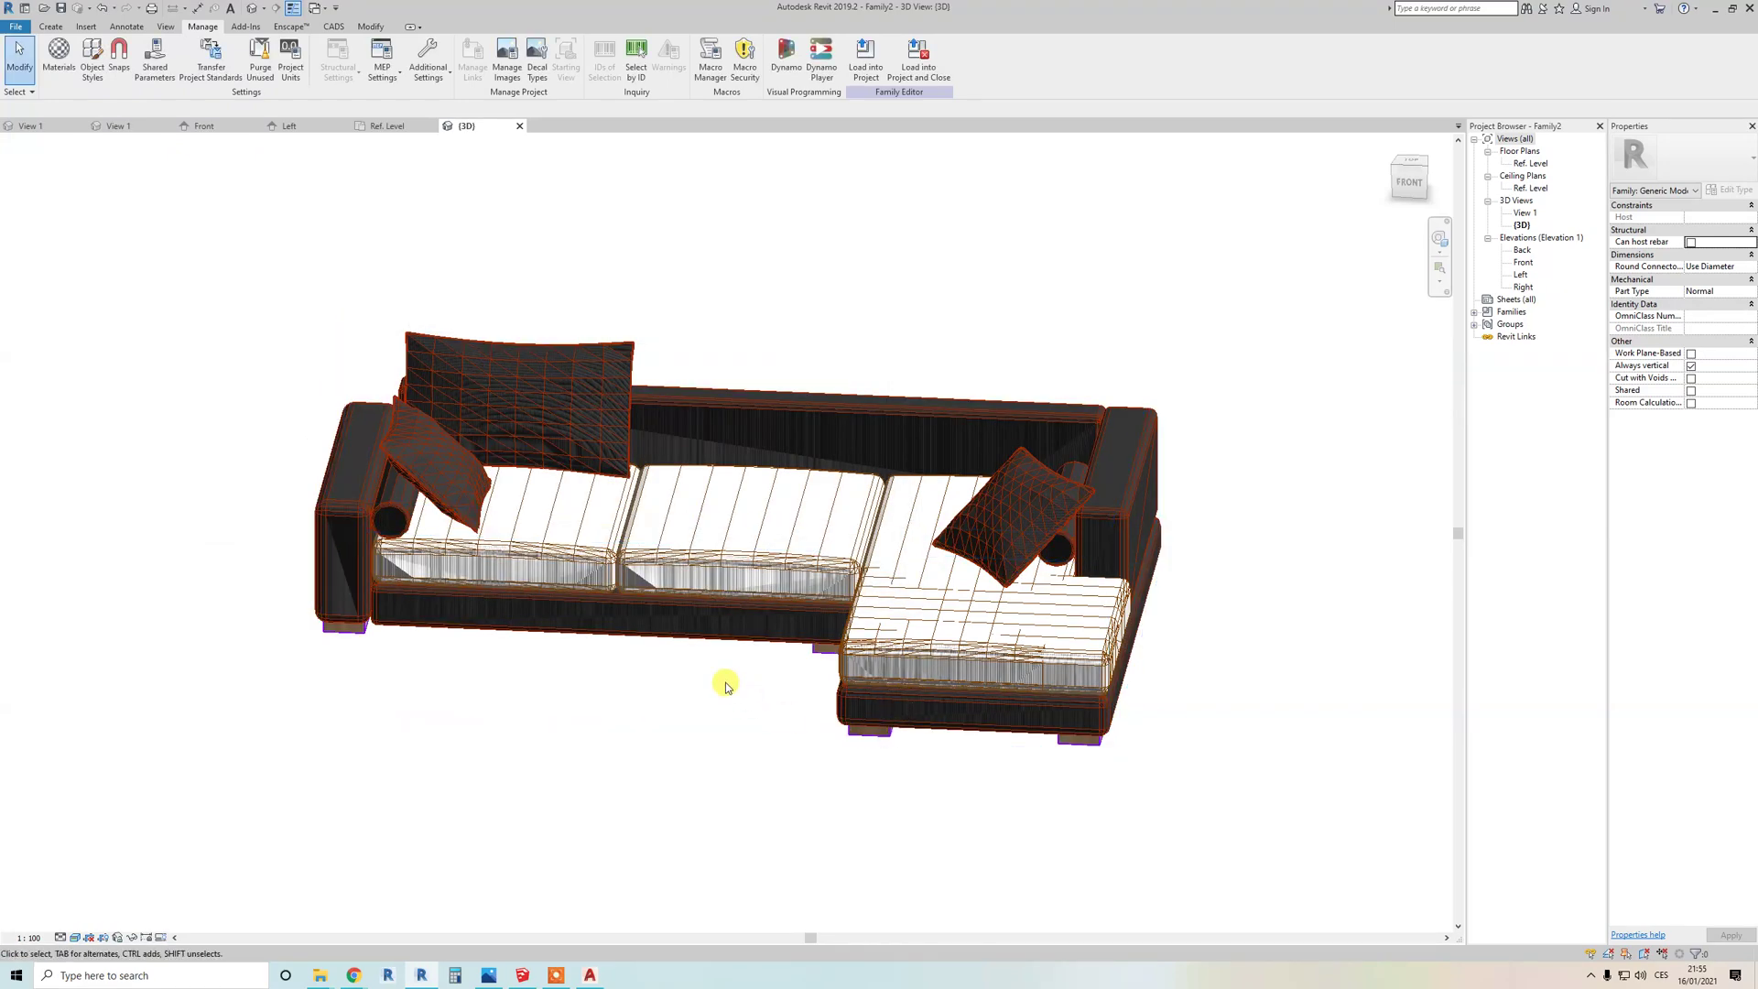
middle_click_drag(722, 682, 504, 631)
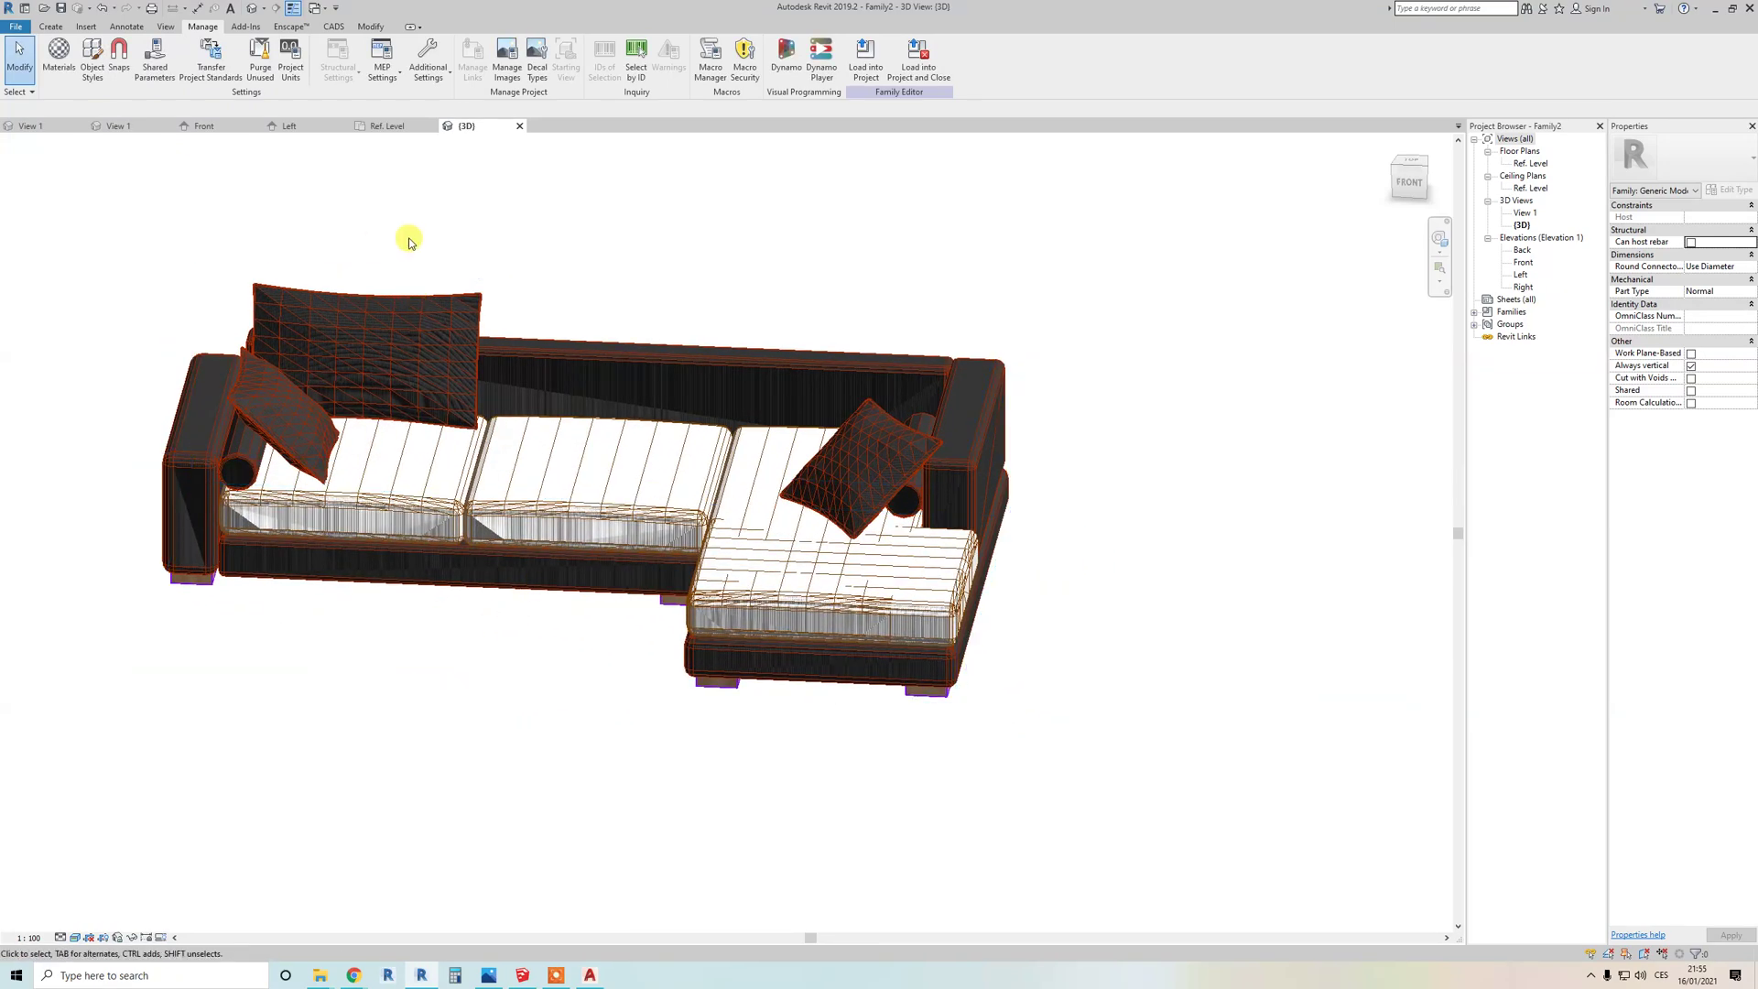
key("ctrl+alt+a")
middle_click_drag(691, 240, 348, 336, "shift")
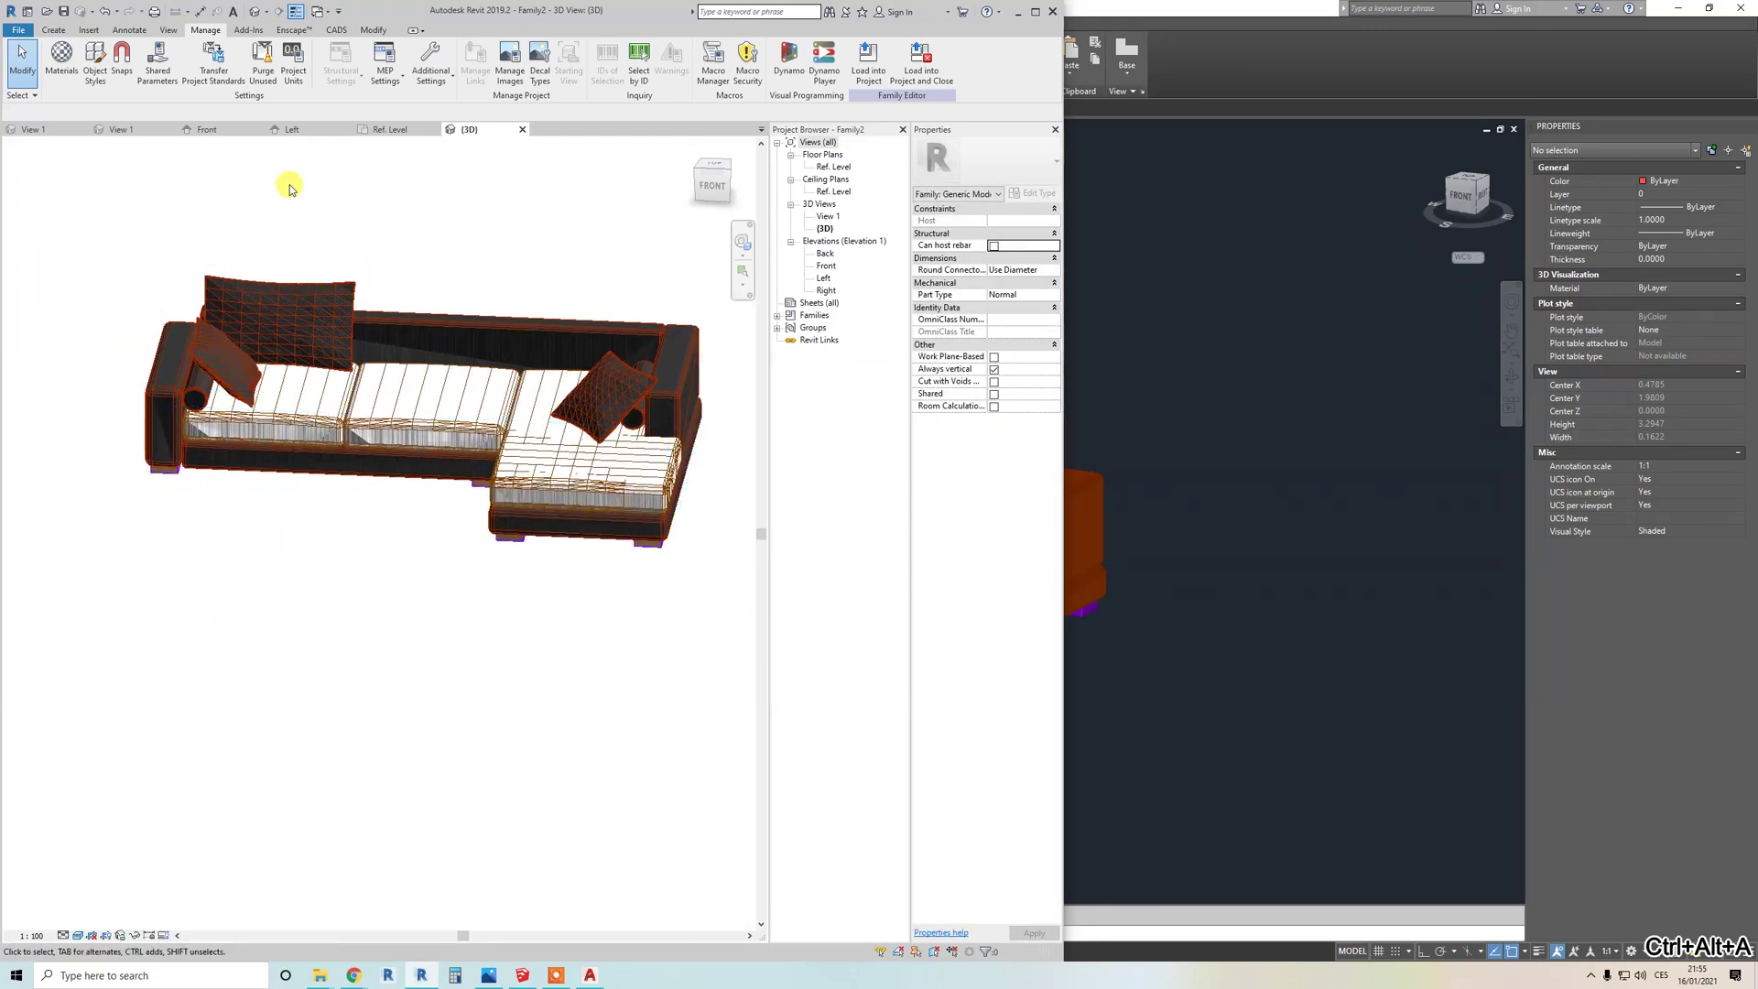
left_click(289, 30)
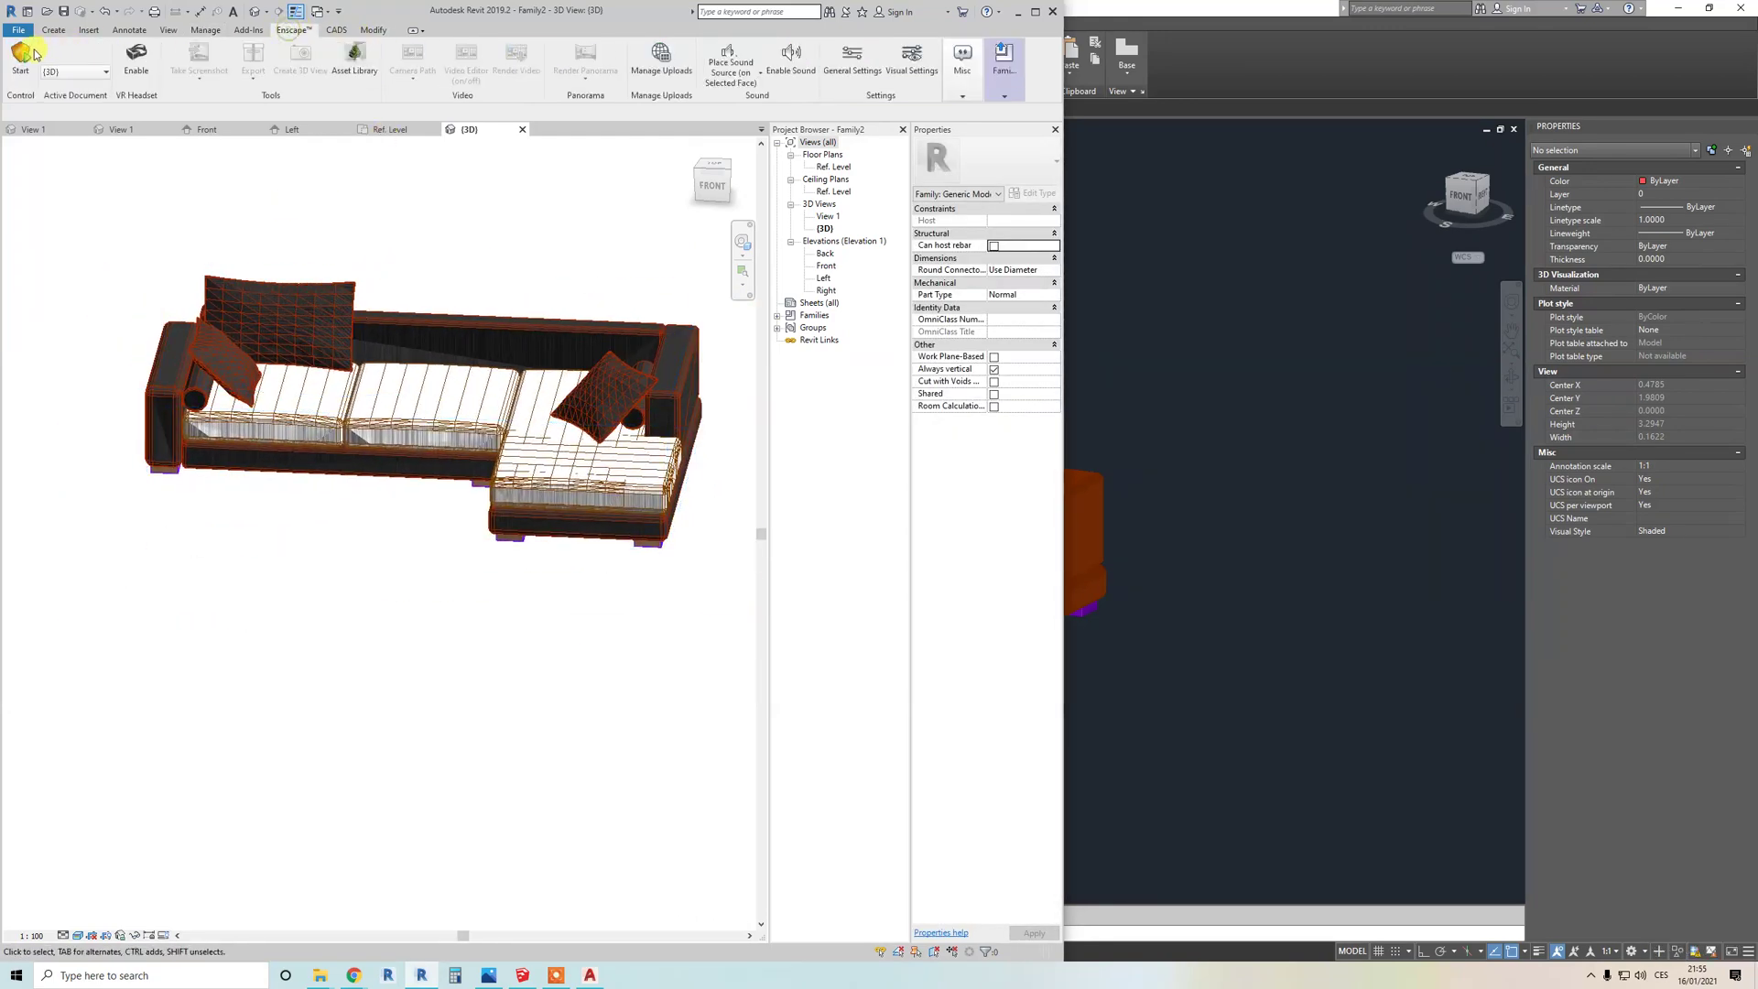
left_click(20, 57)
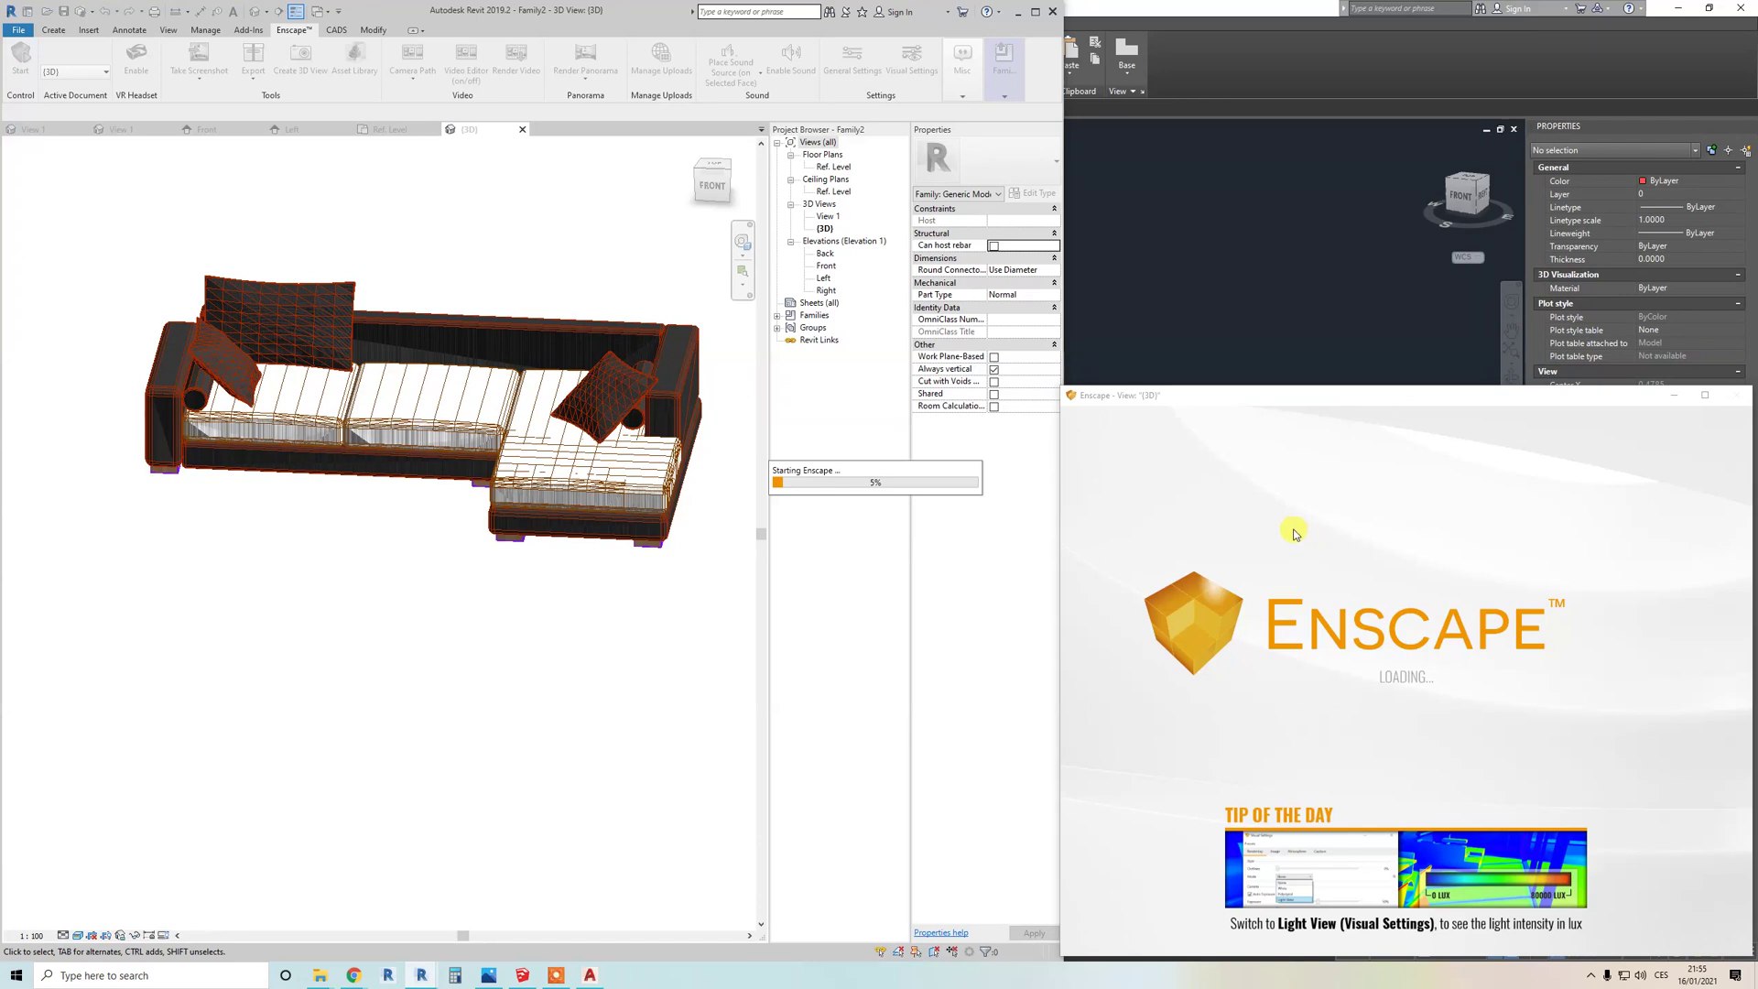
Step: Examine the sofa's dark fabric, white cushions and wooden legs in the Enscape rendering, up close and from a distance
scroll(416, 521, "up", 4)
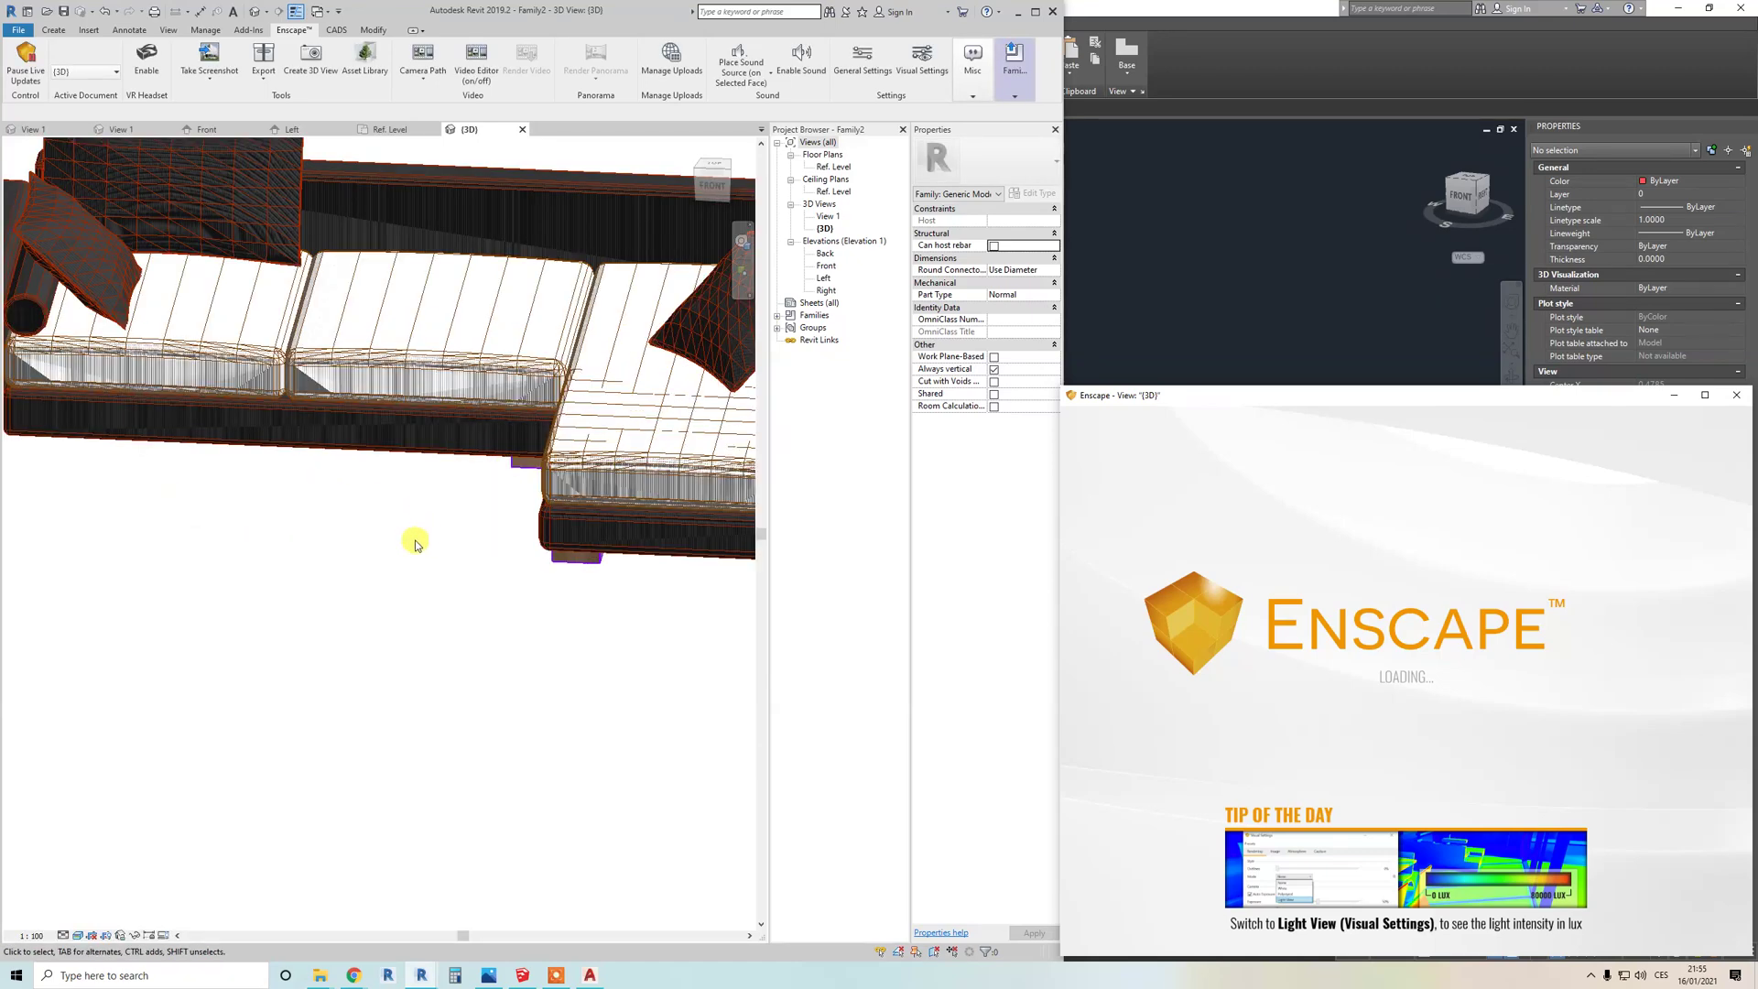
scroll(414, 545, "down", 6)
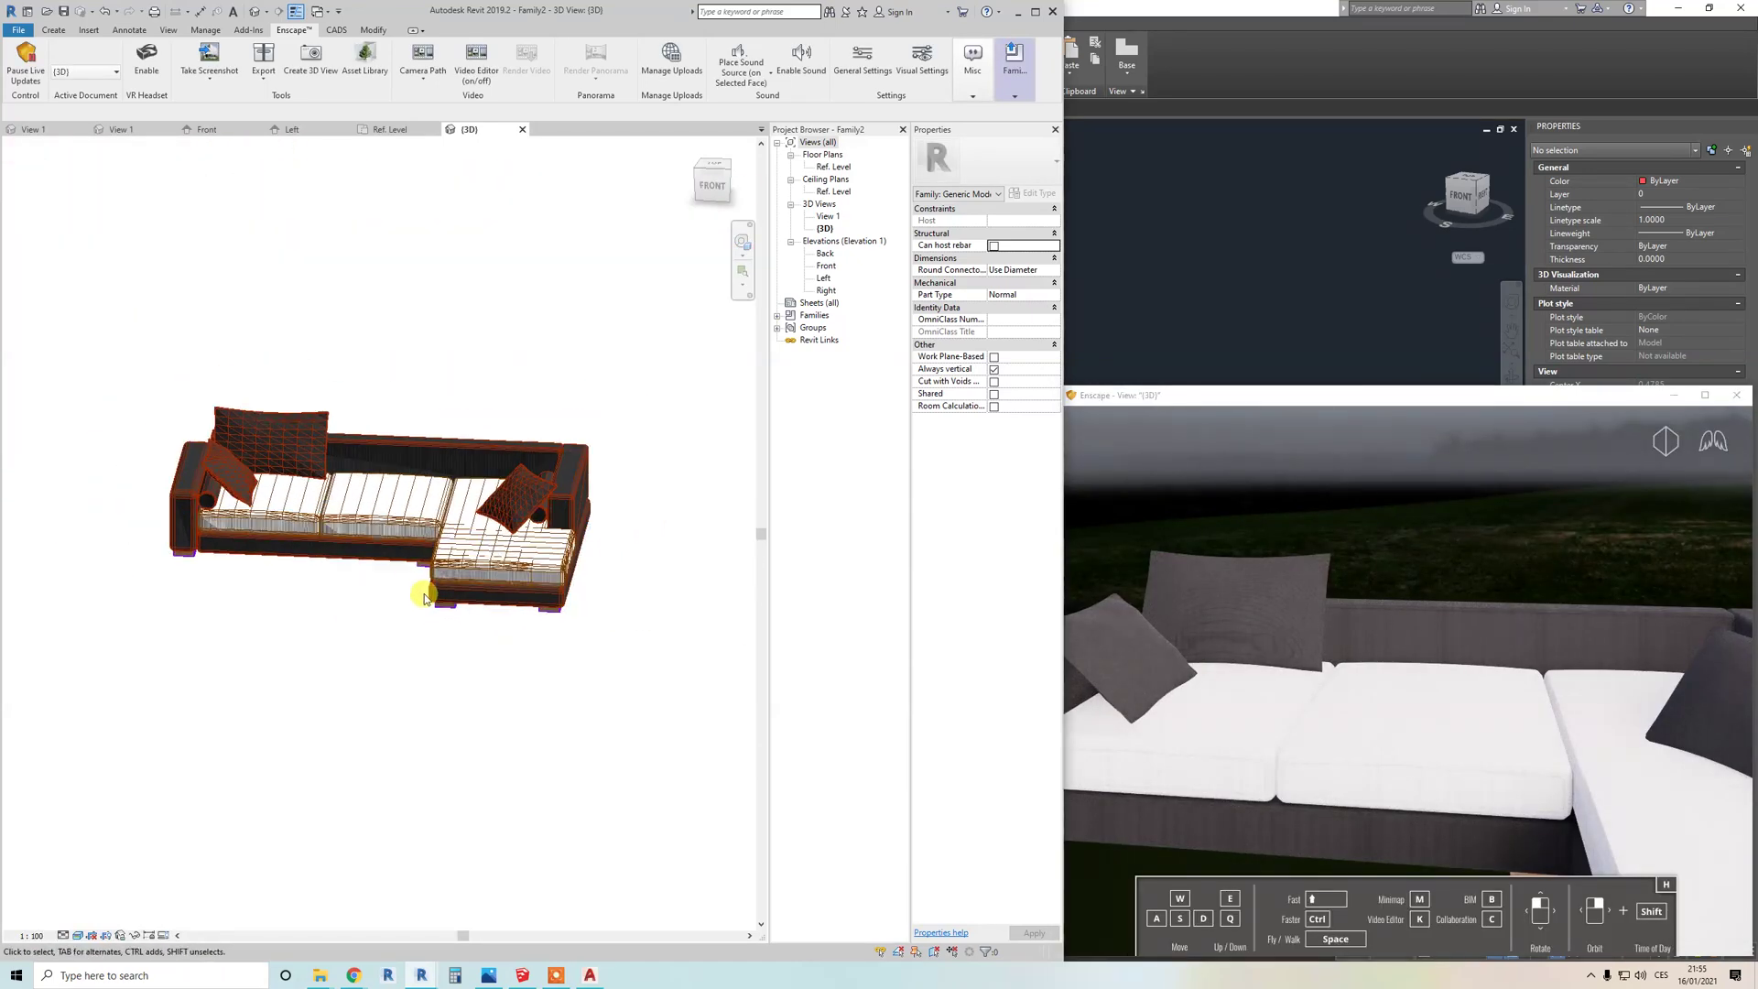
scroll(402, 577, "down", 2)
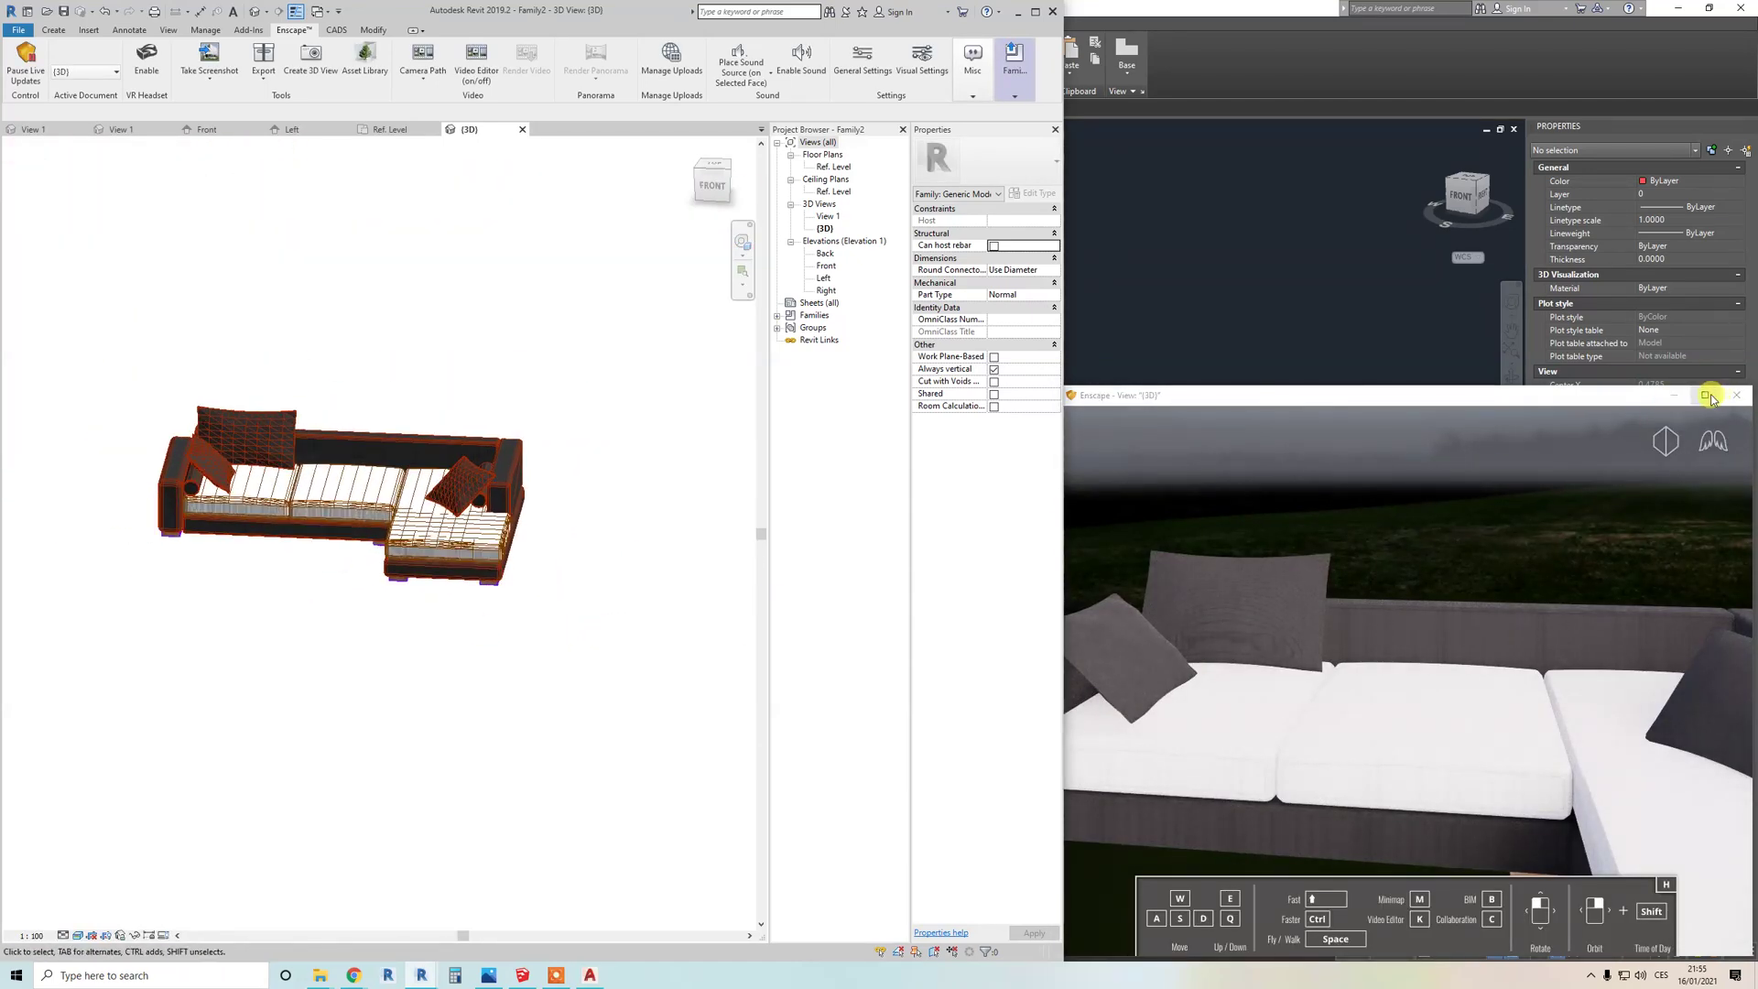
left_click_drag(1530, 541, 1676, 550)
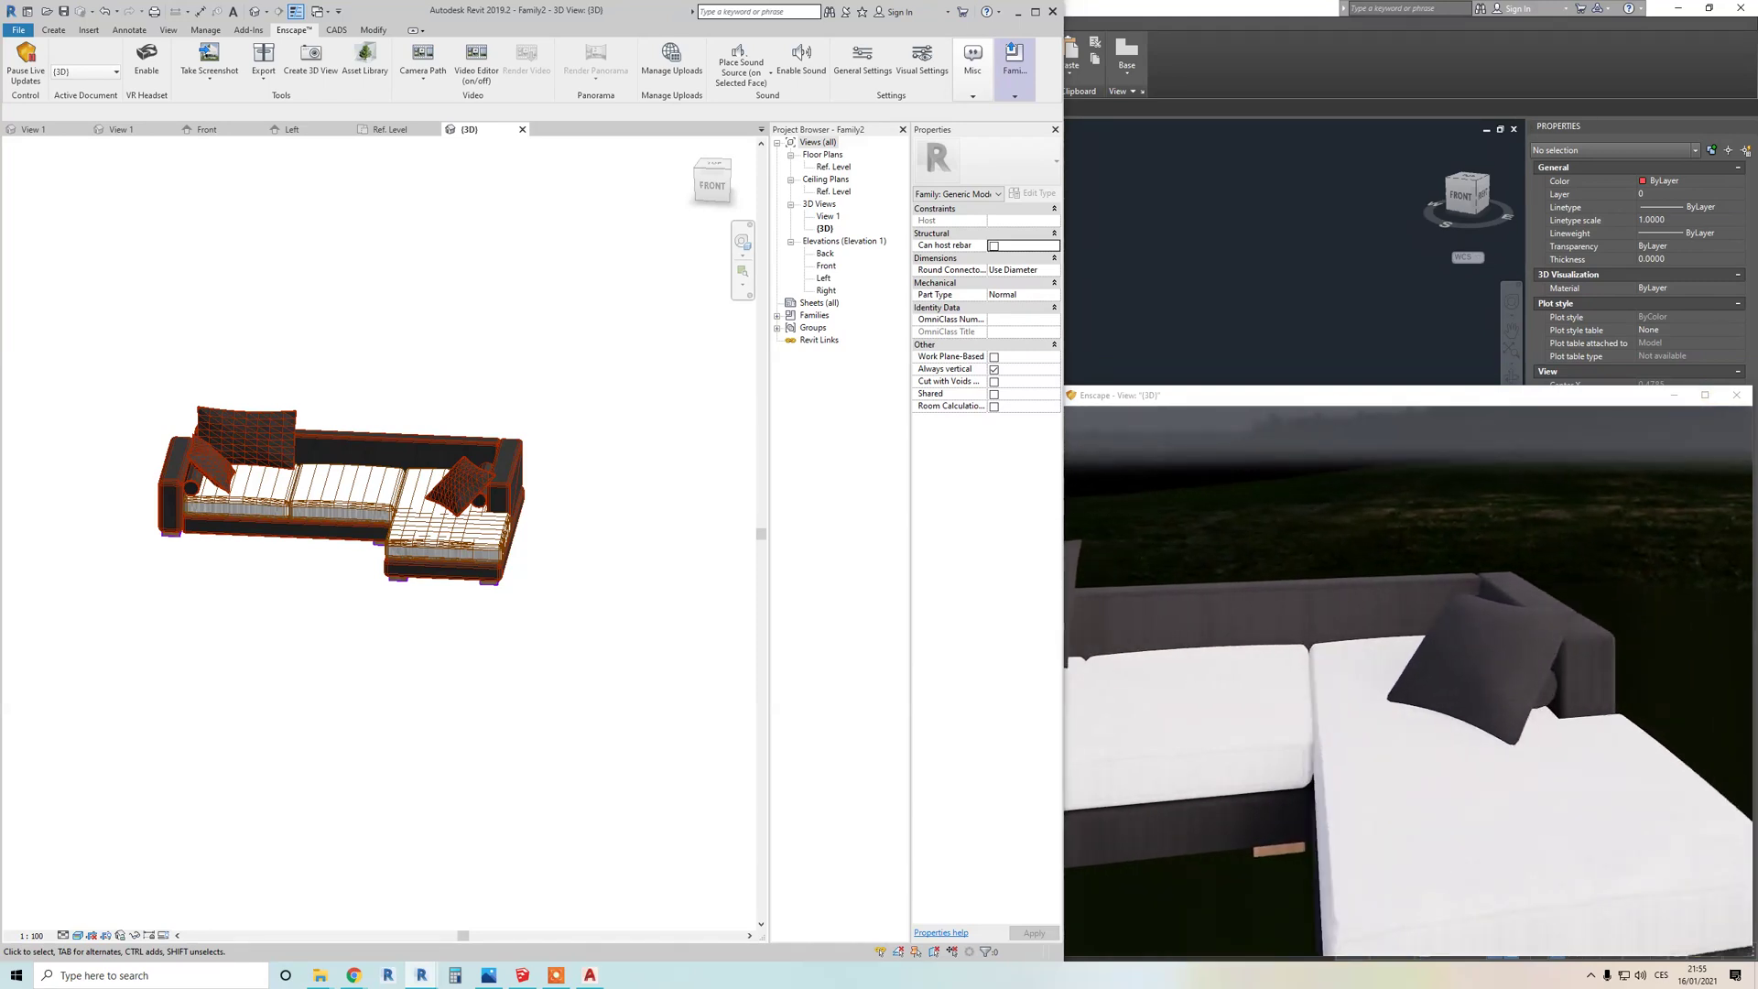
scroll(1374, 669, "up", 10)
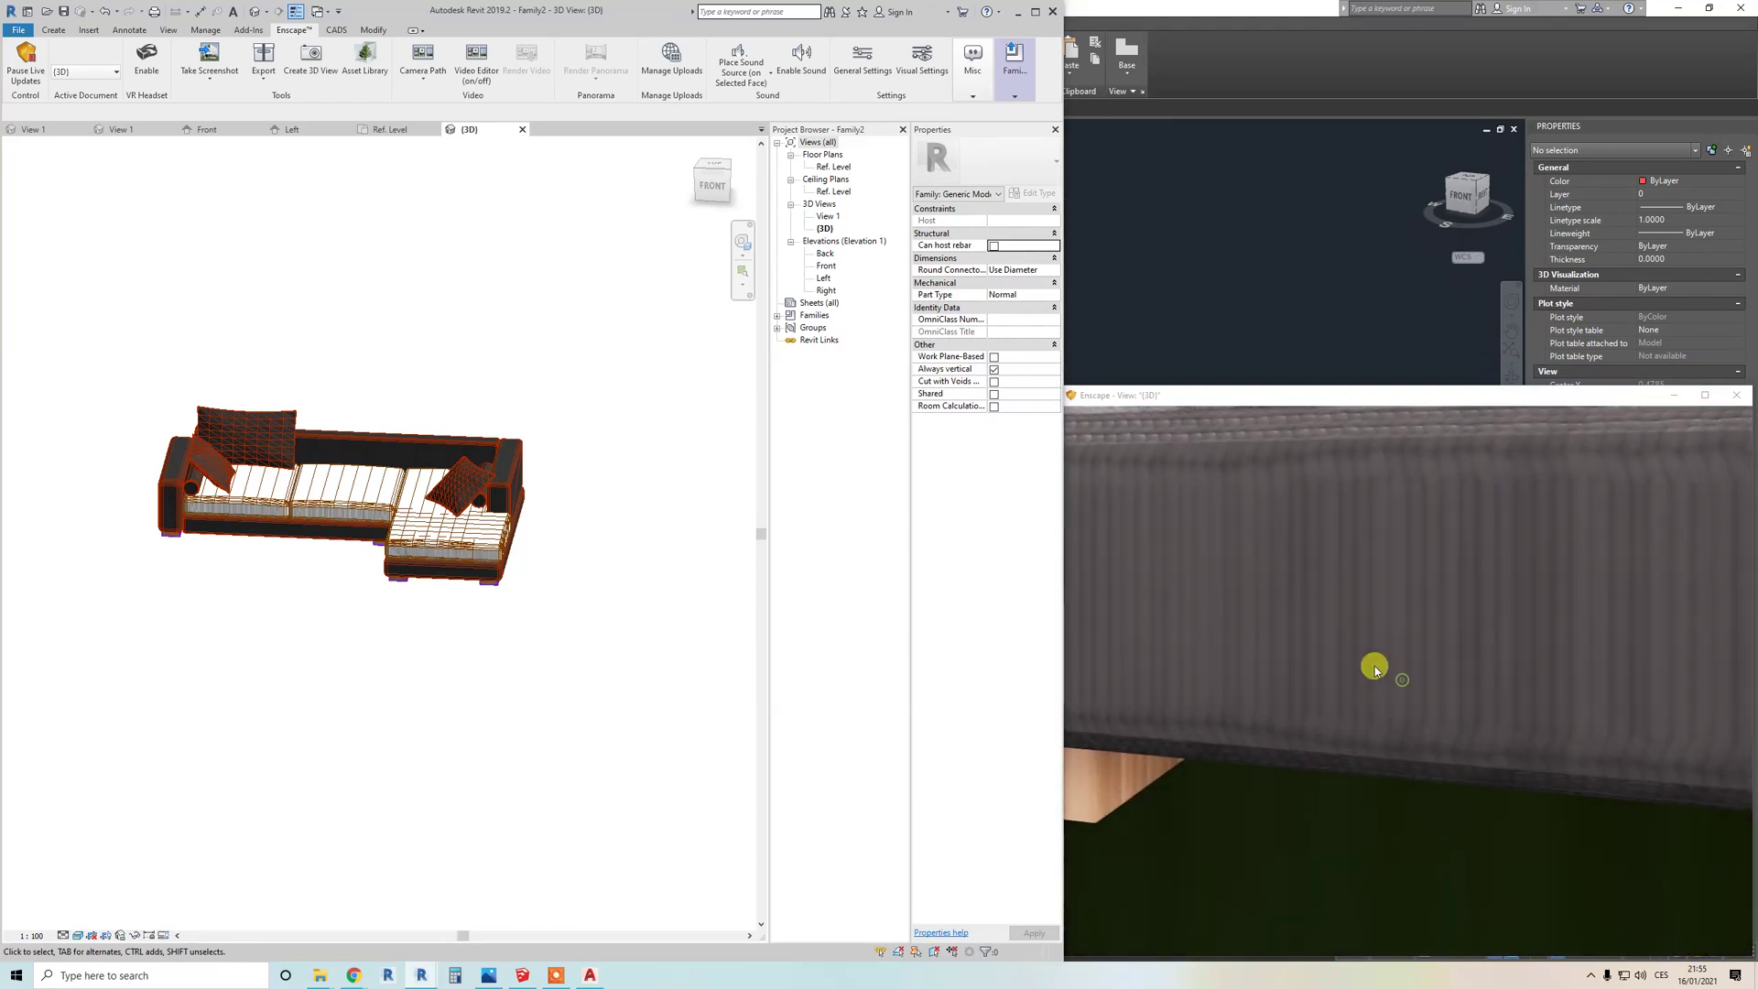
left_click_drag(1374, 669, 1367, 581)
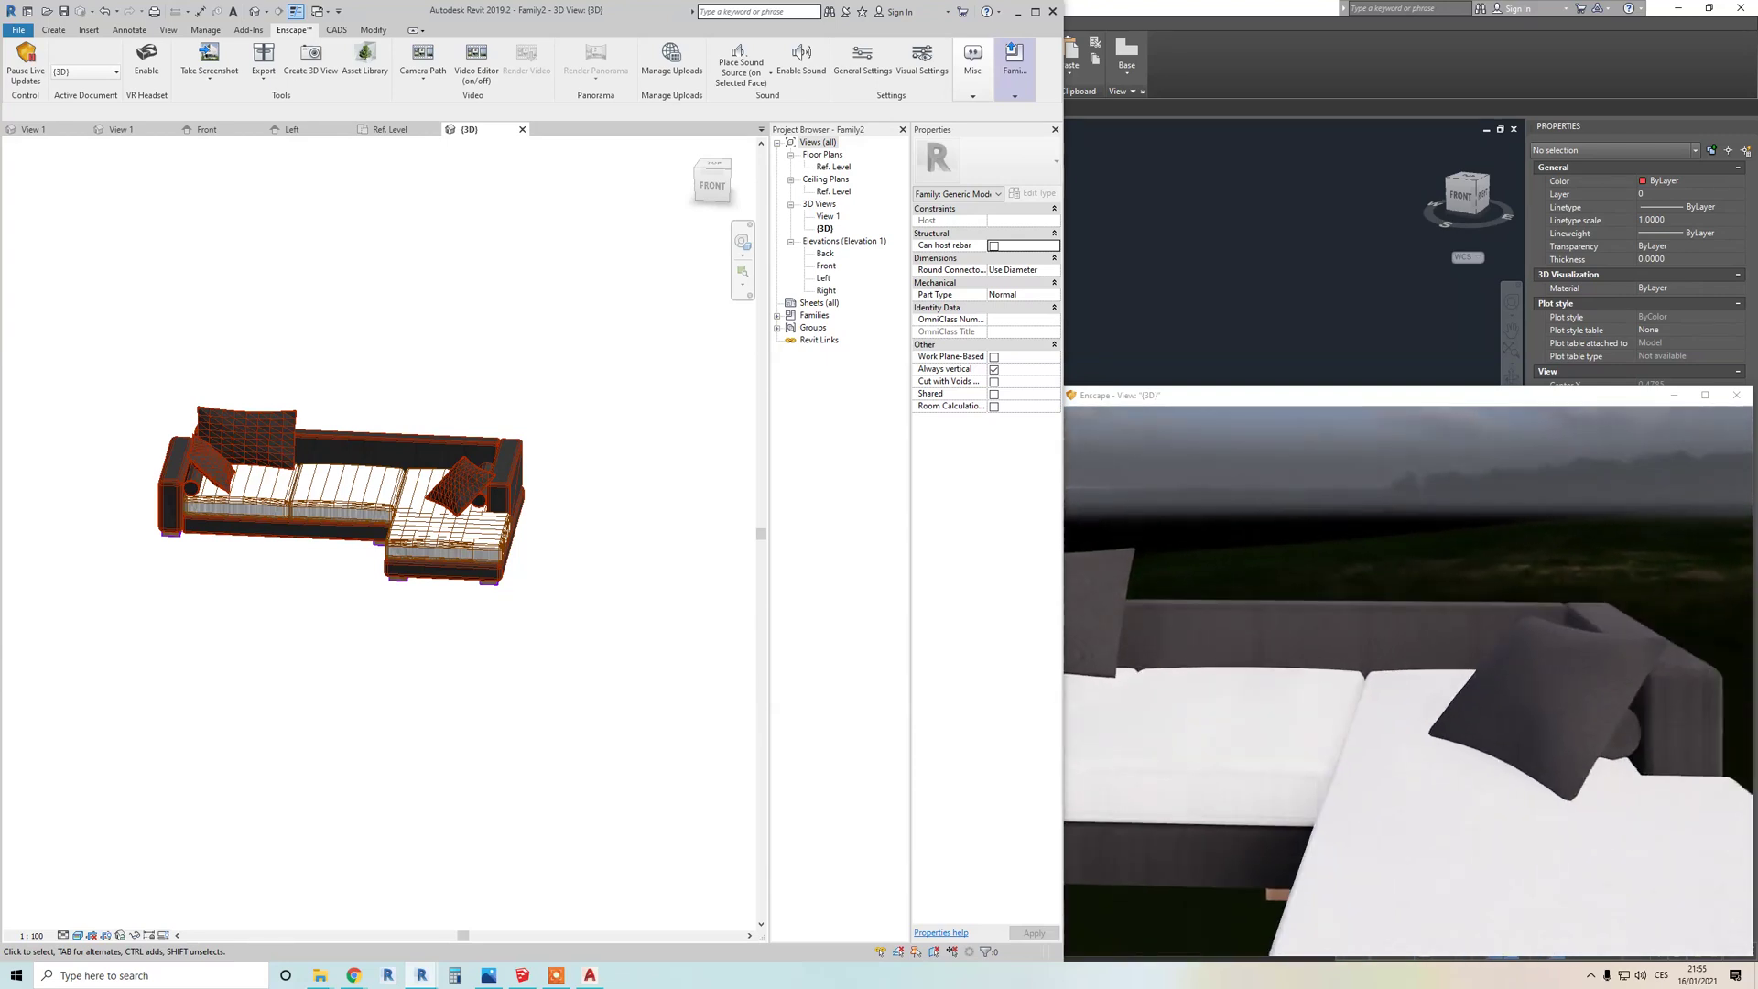
scroll(1407, 673, "down", 8)
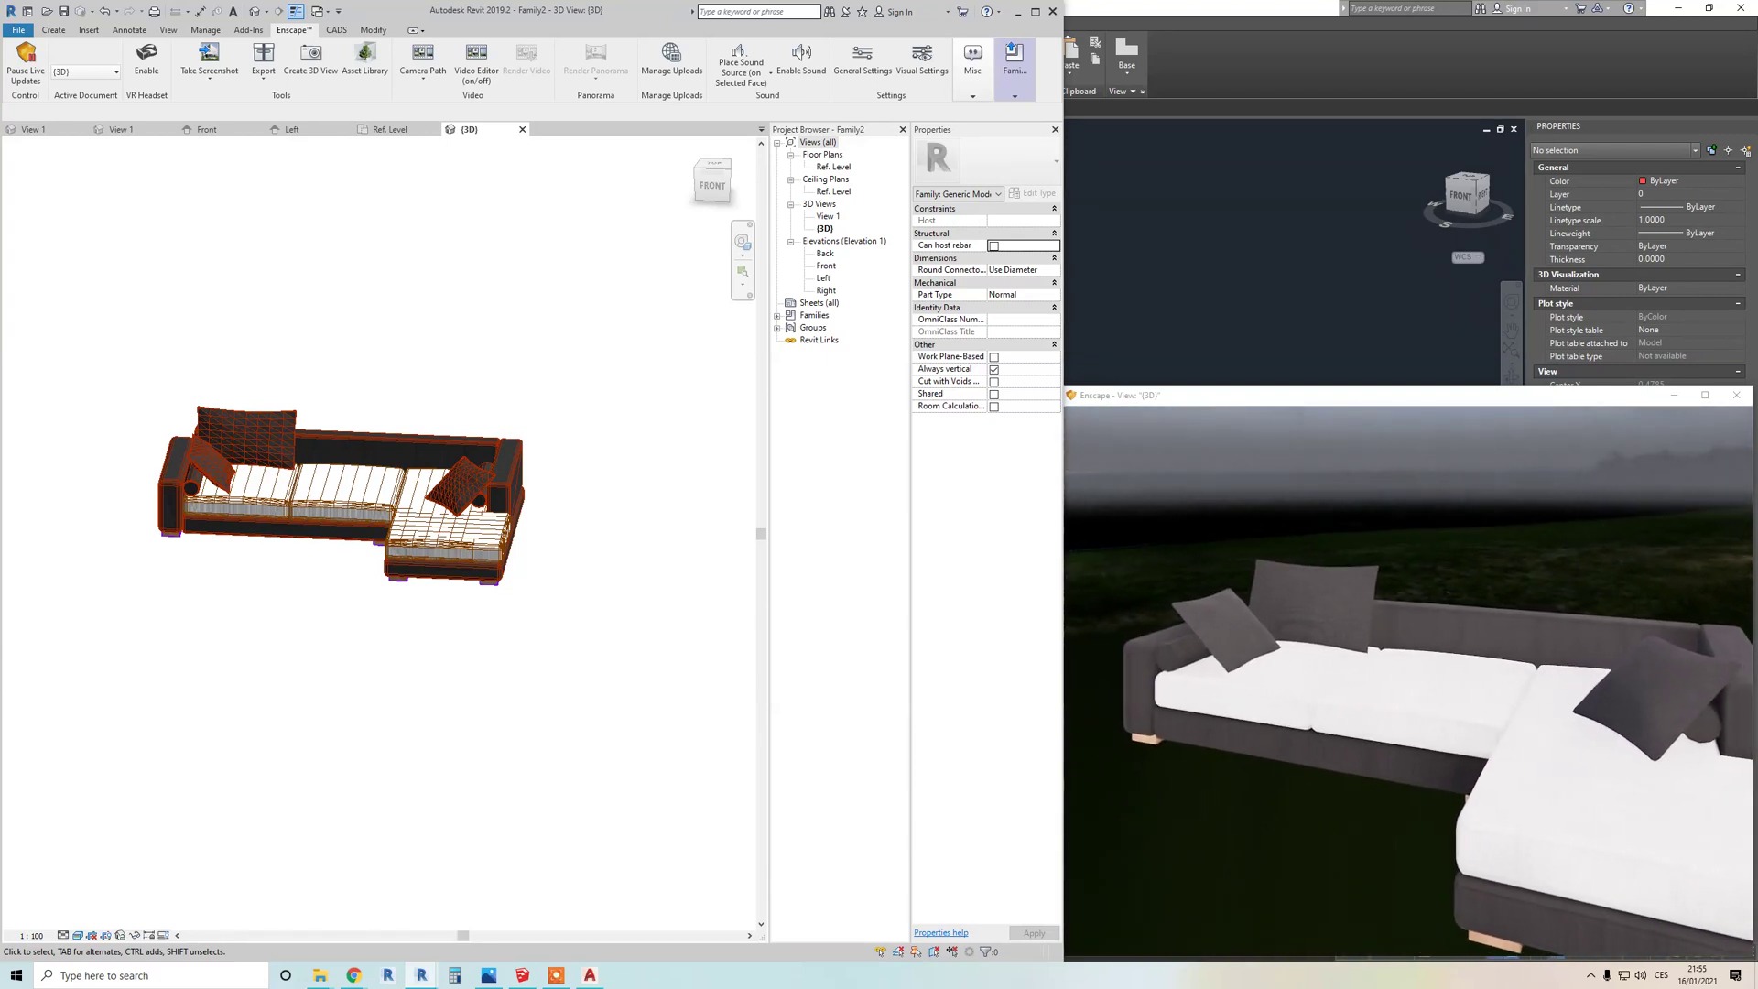
left_click_drag(1425, 710, 1460, 727)
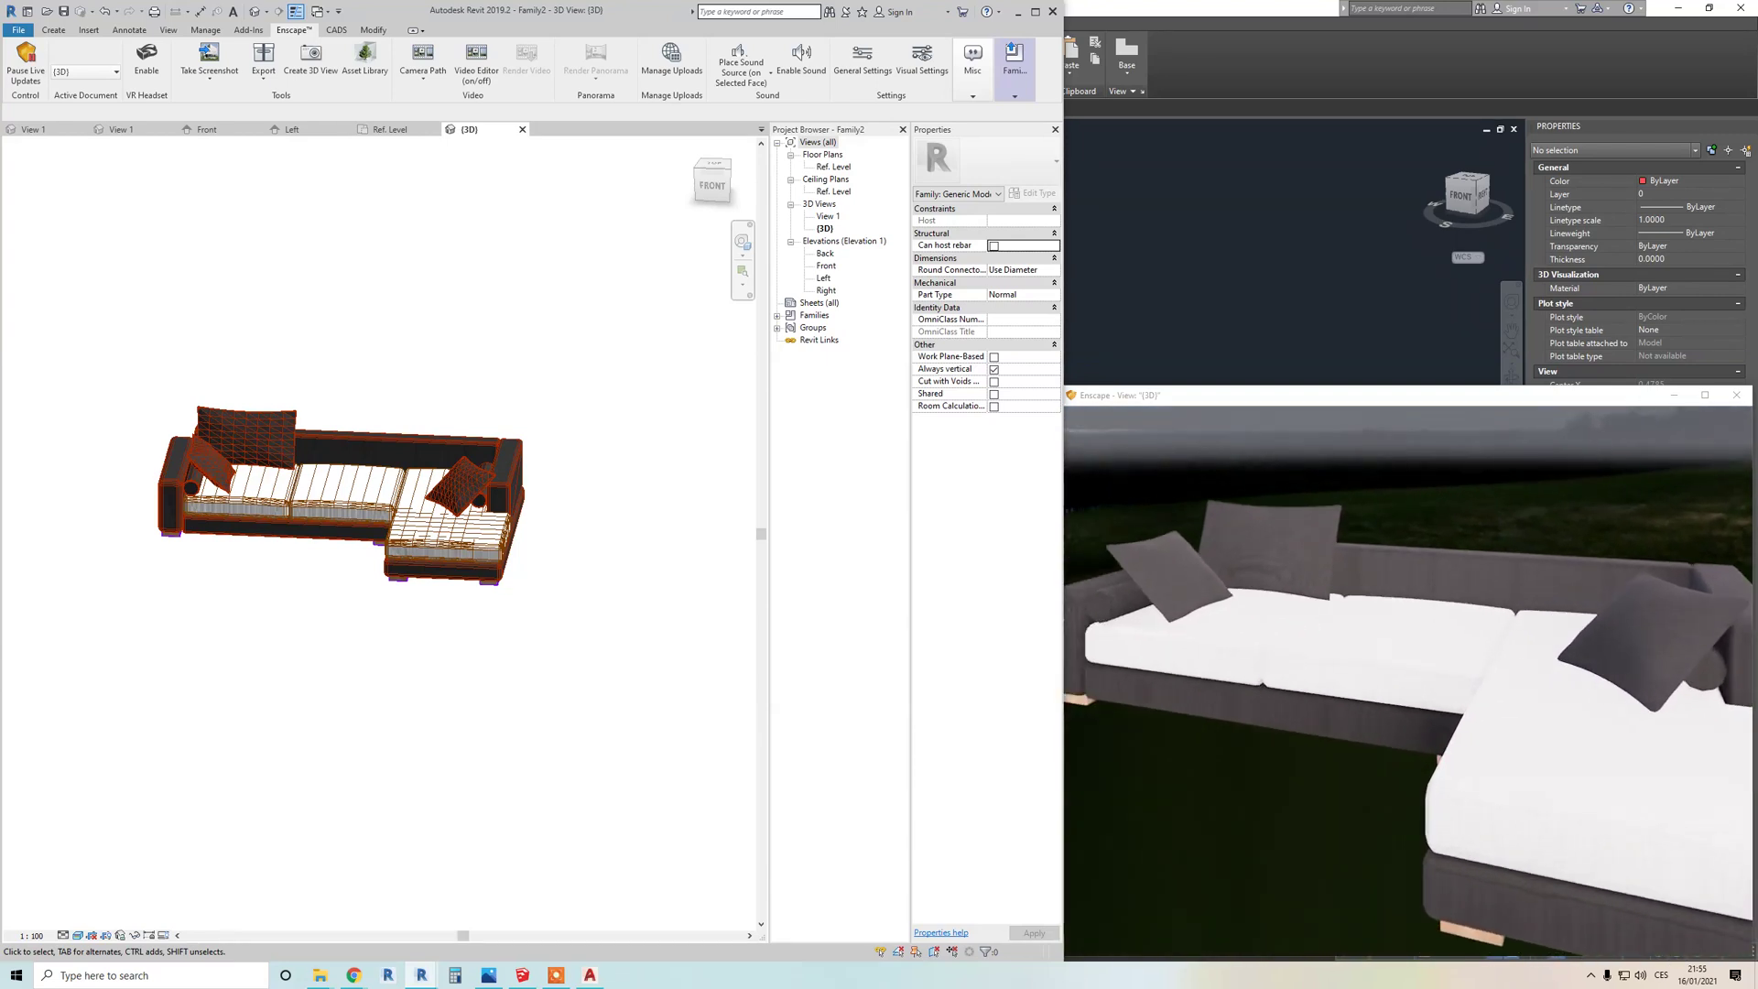
scroll(1245, 639, "up", 5)
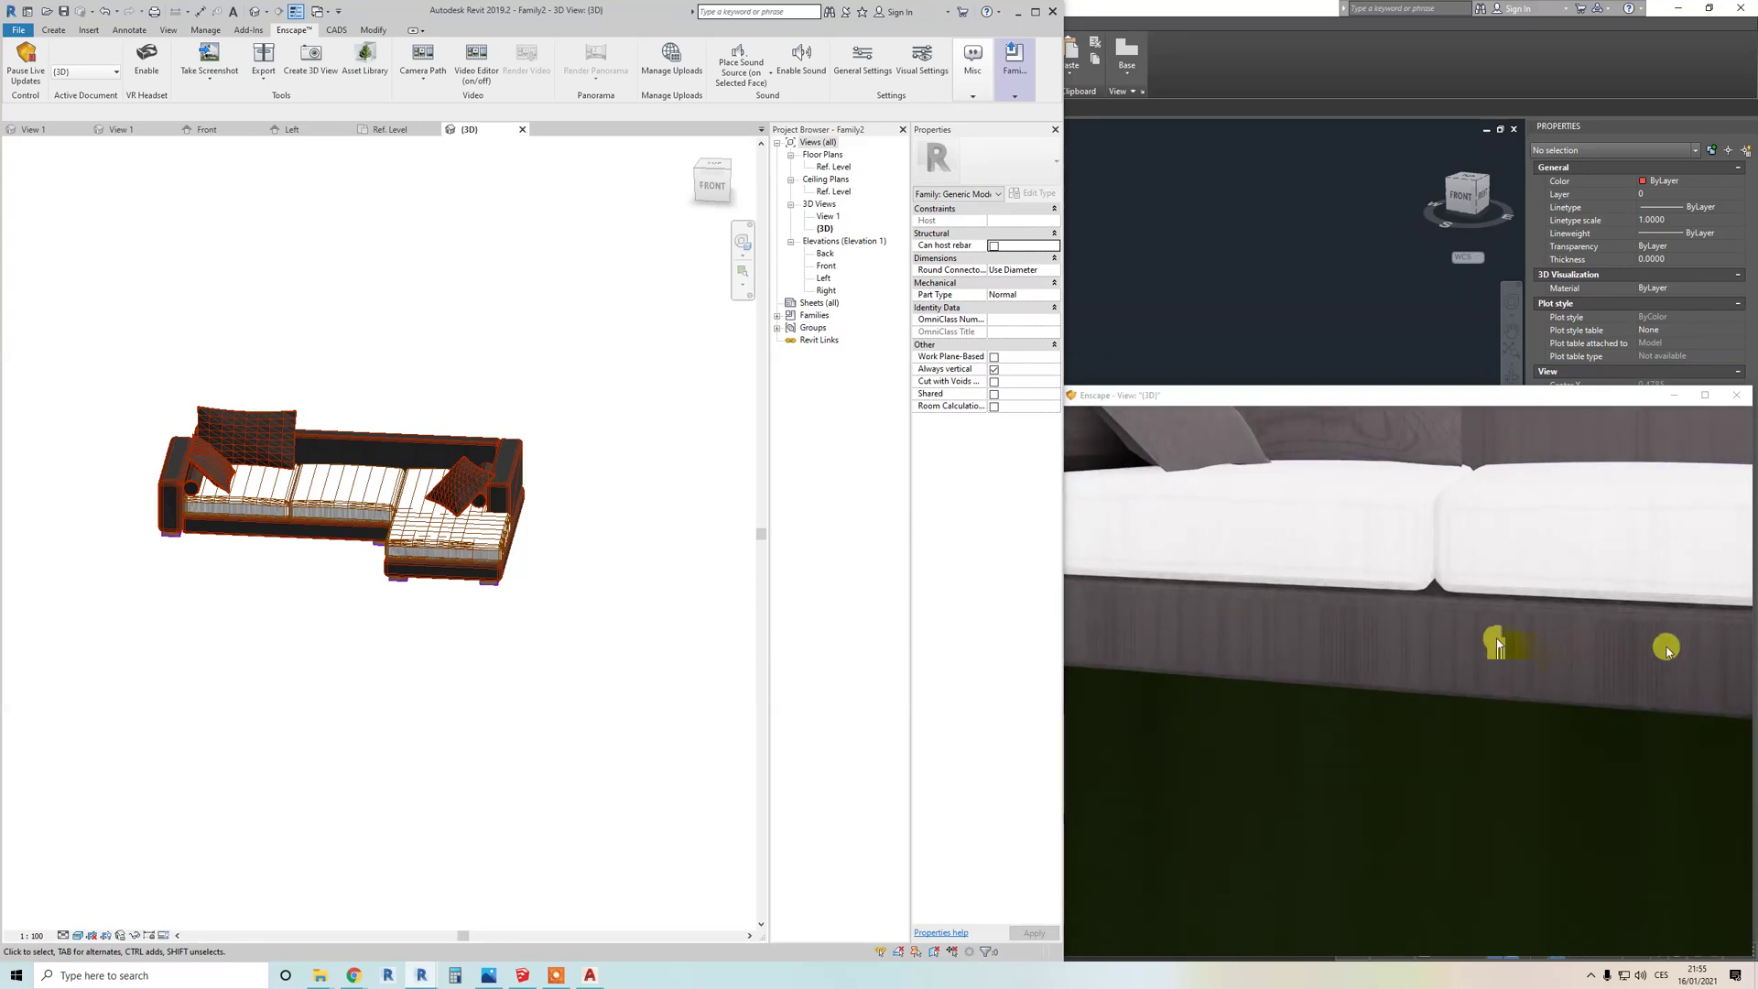
left_click_drag(1338, 572, 1460, 718)
Step: Switch to the Family60.rfa 3D view and examine the mesh edges of the two curtains from several sides
left_click(55, 136)
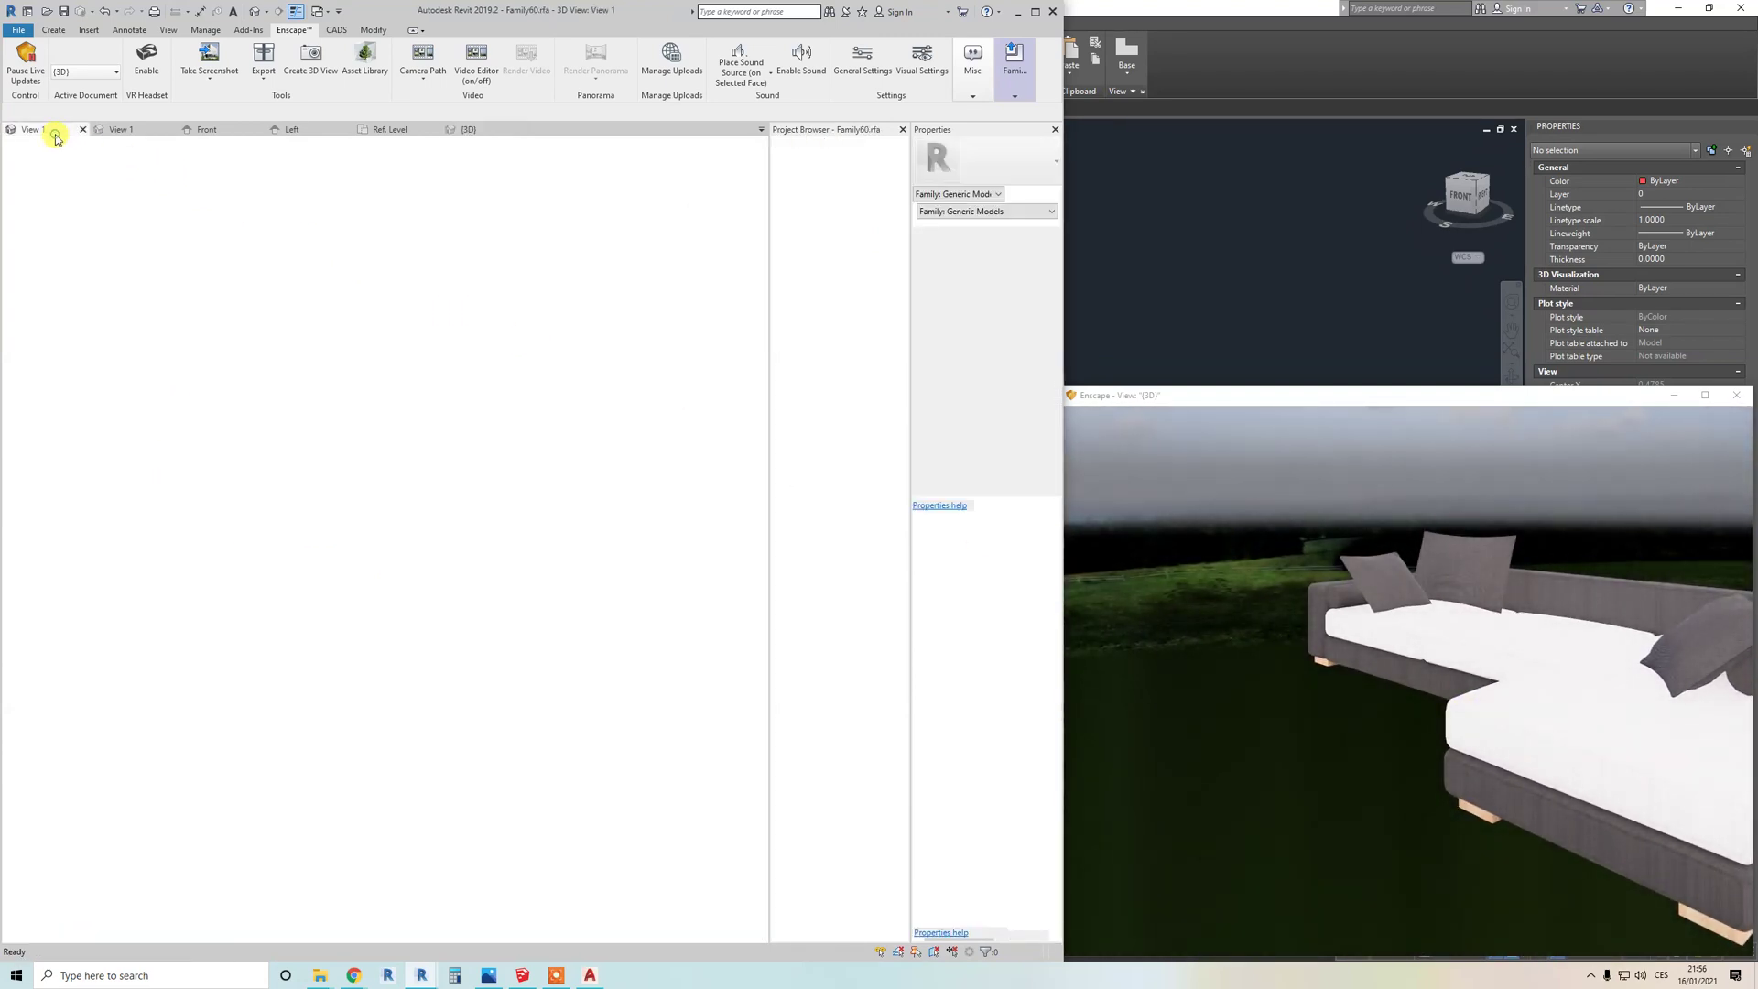
middle_click_drag(326, 393, 364, 591)
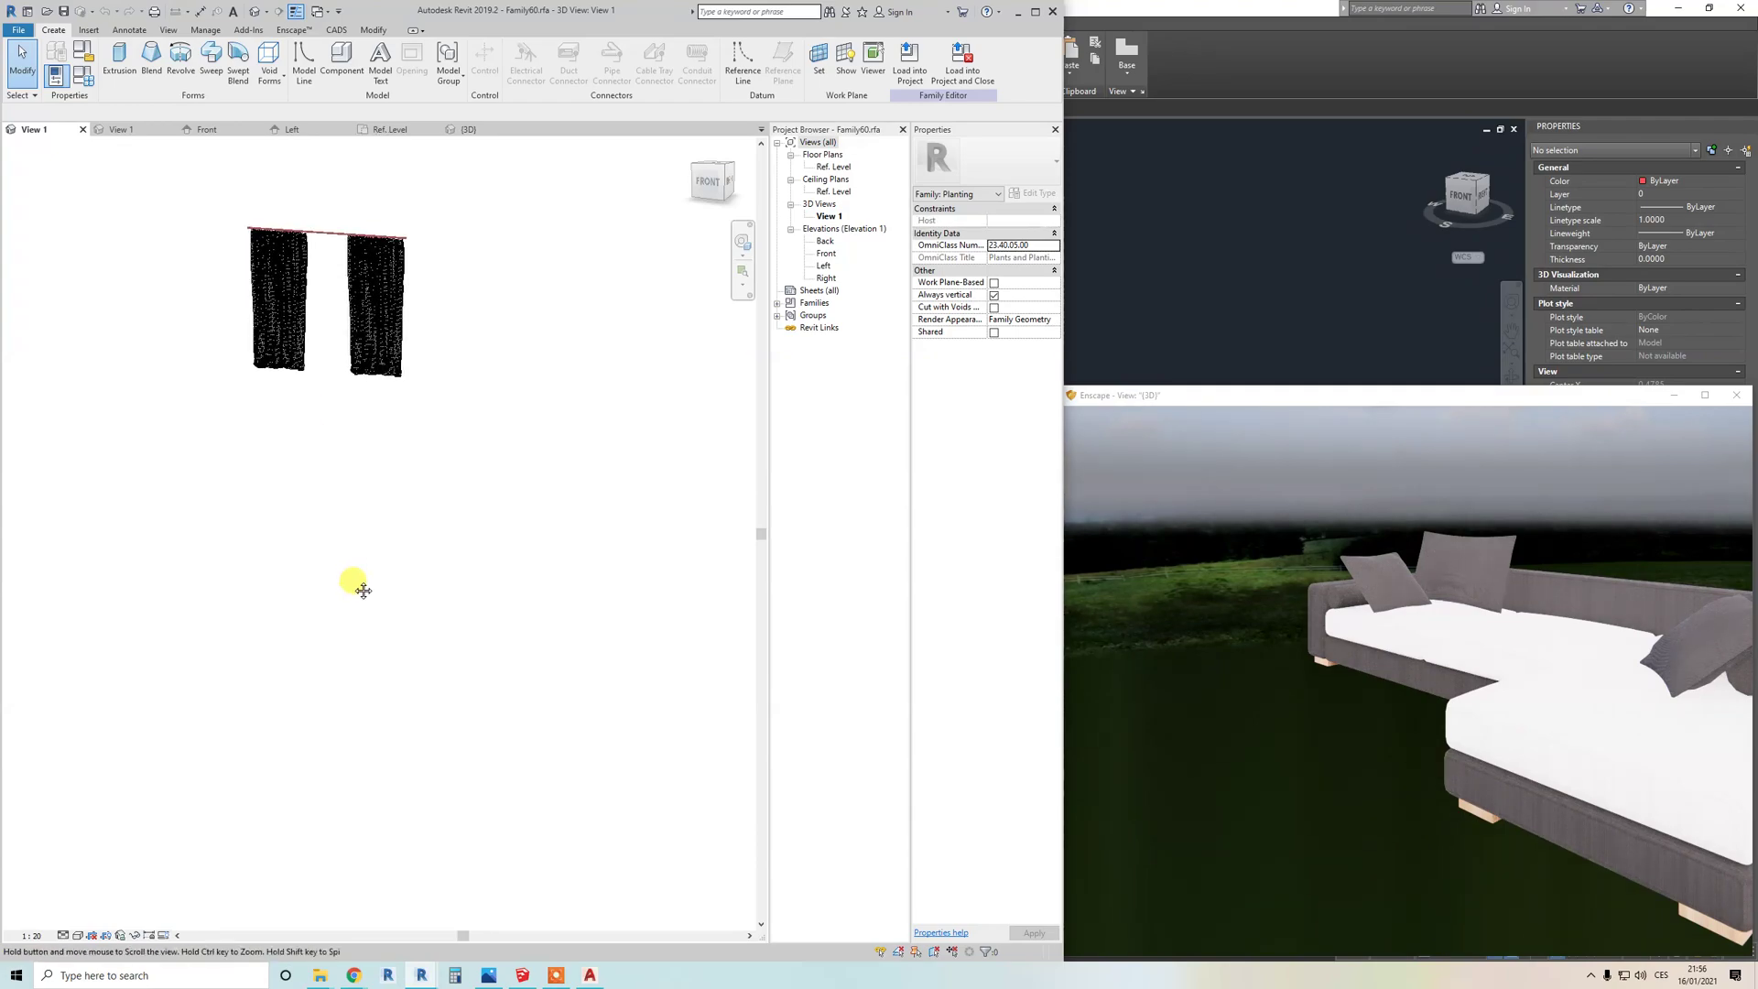
scroll(384, 538, "up", 5)
middle_click_drag(388, 498, 796, 518, "shift")
scroll(534, 549, "up", 2)
scroll(369, 528, "up", 3)
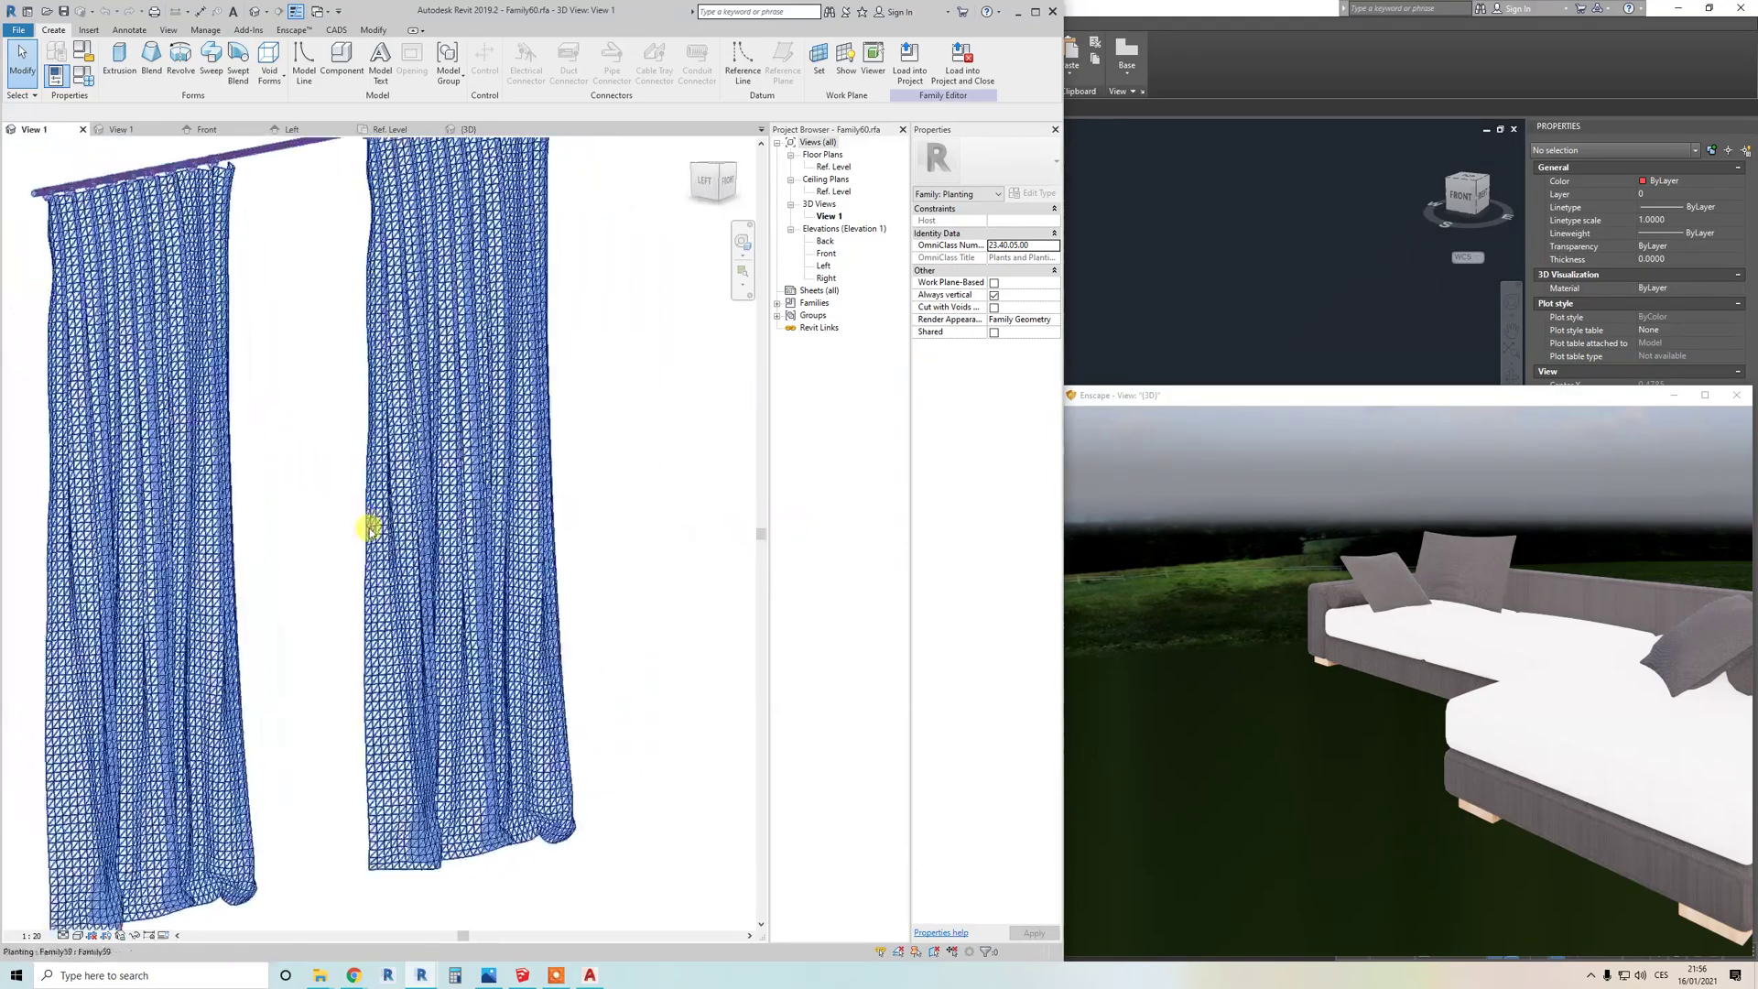
middle_click_drag(369, 528, 327, 583, "shift")
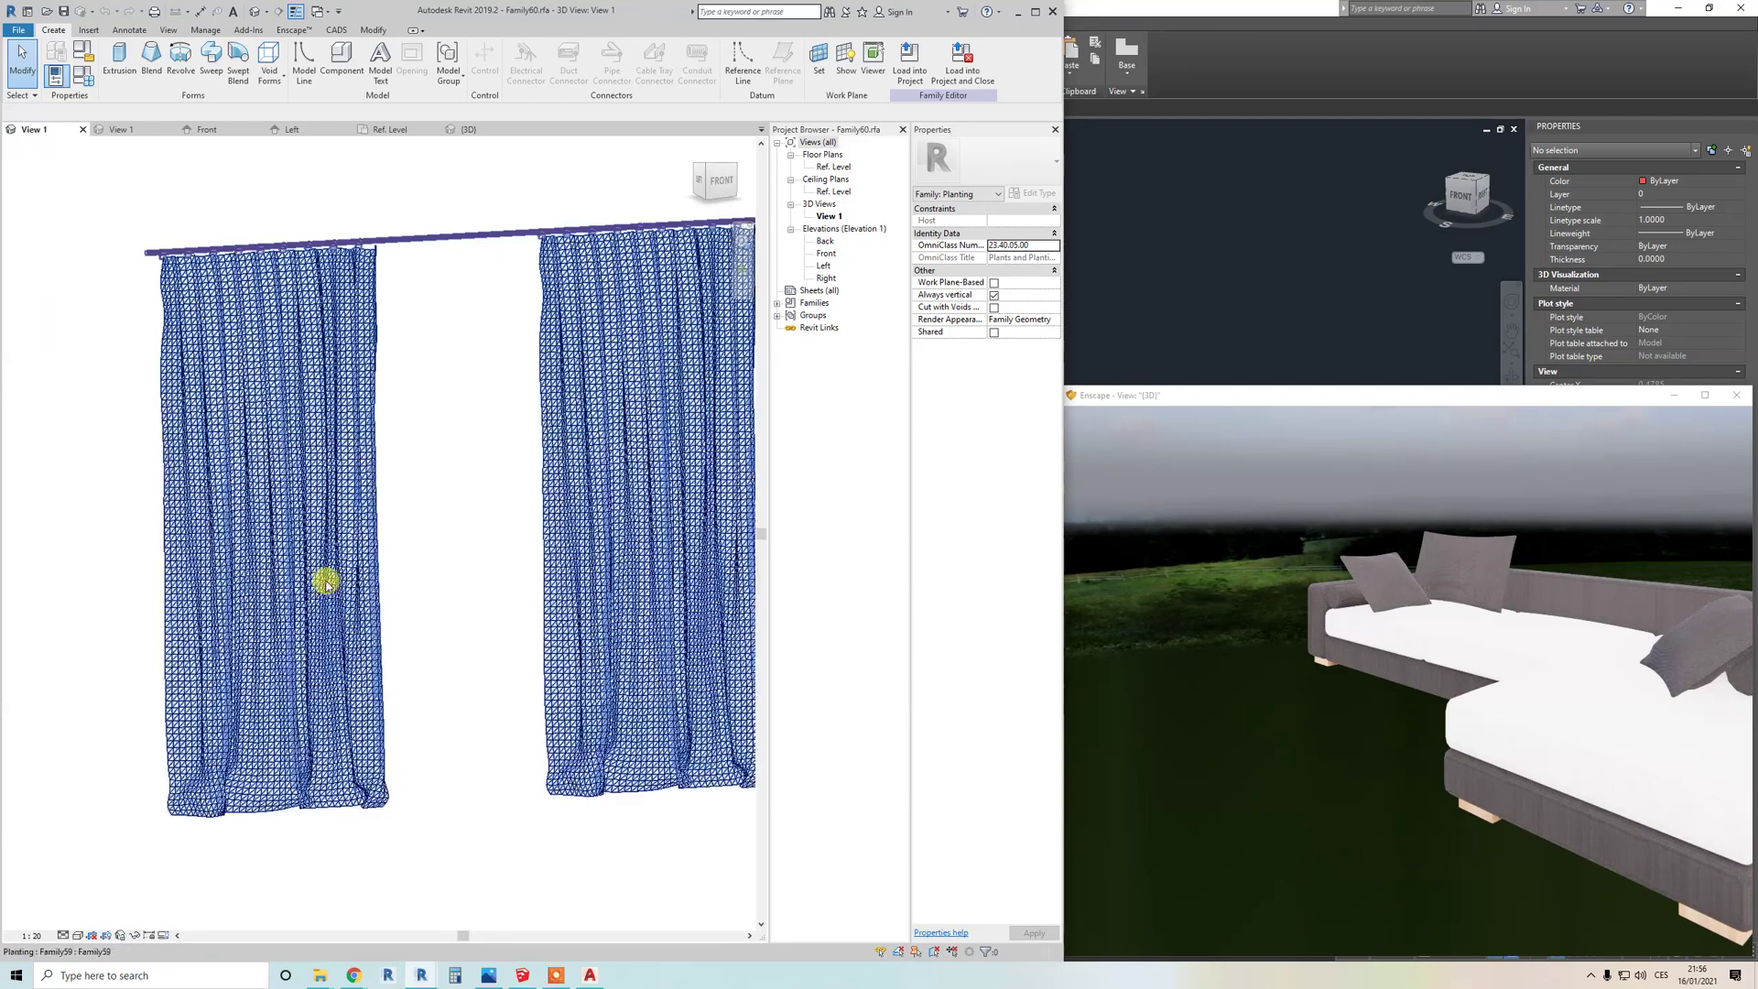
scroll(327, 582, "down", 3)
middle_click_drag(431, 619, 314, 635, "shift")
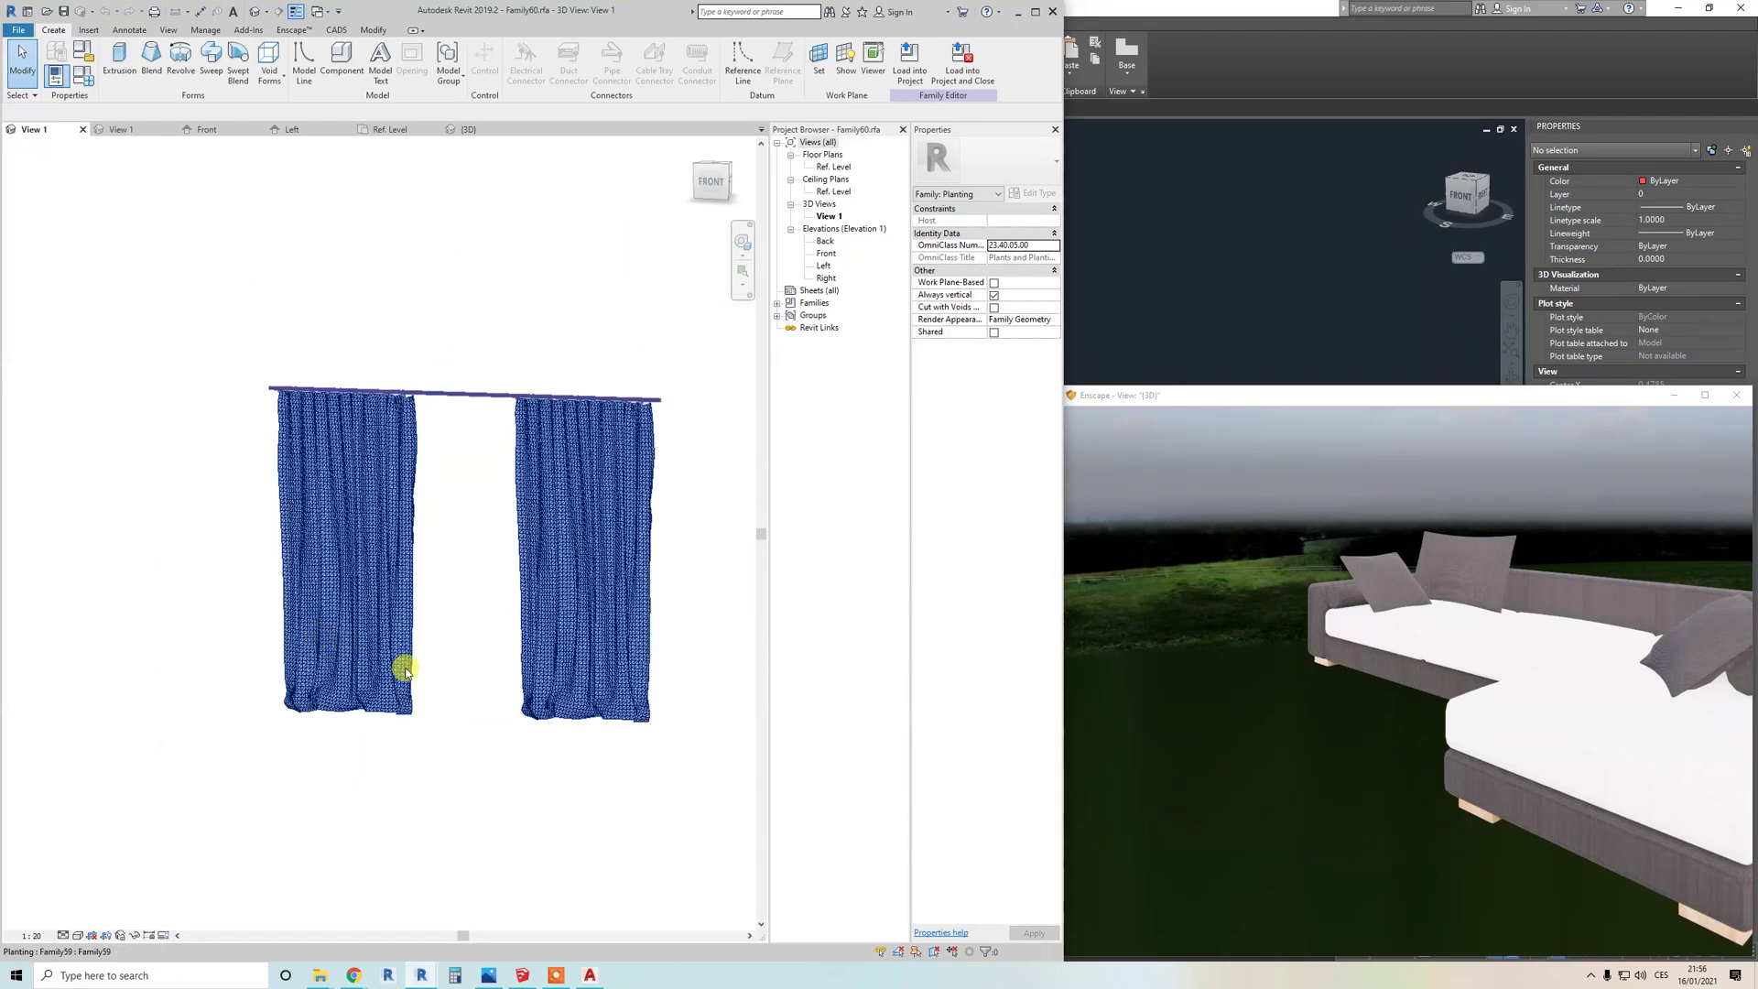
scroll(458, 698, "up", 2)
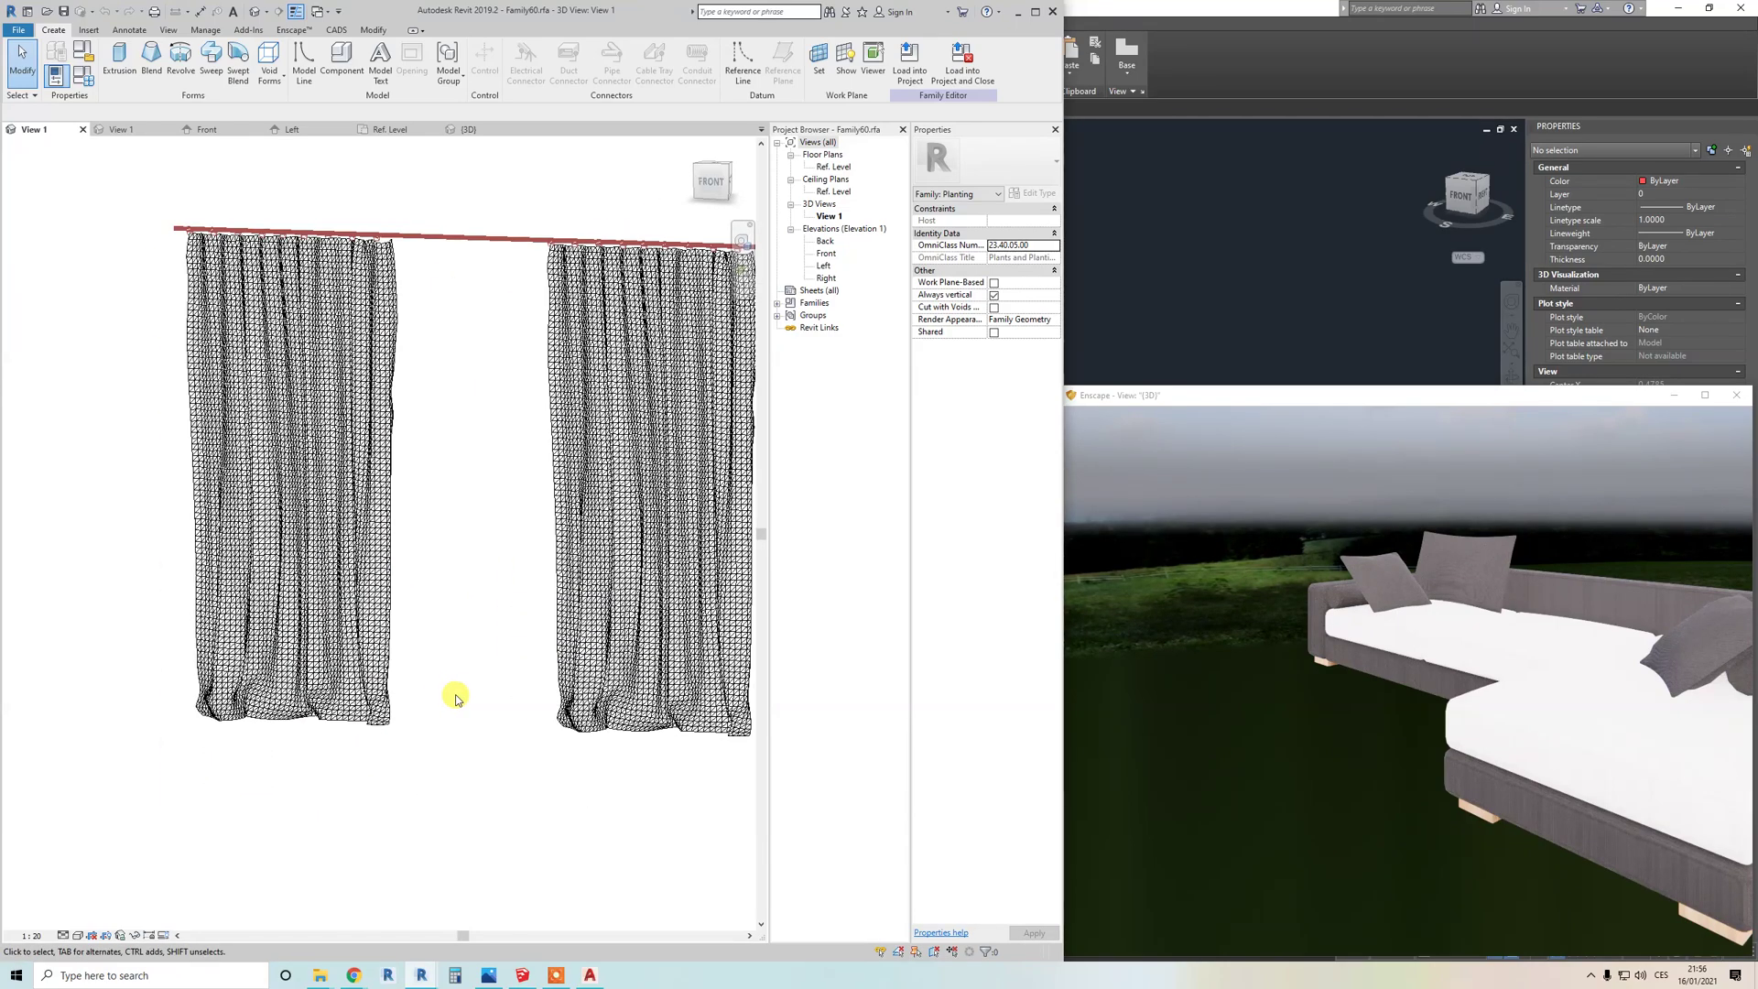
scroll(494, 601, "down", 1)
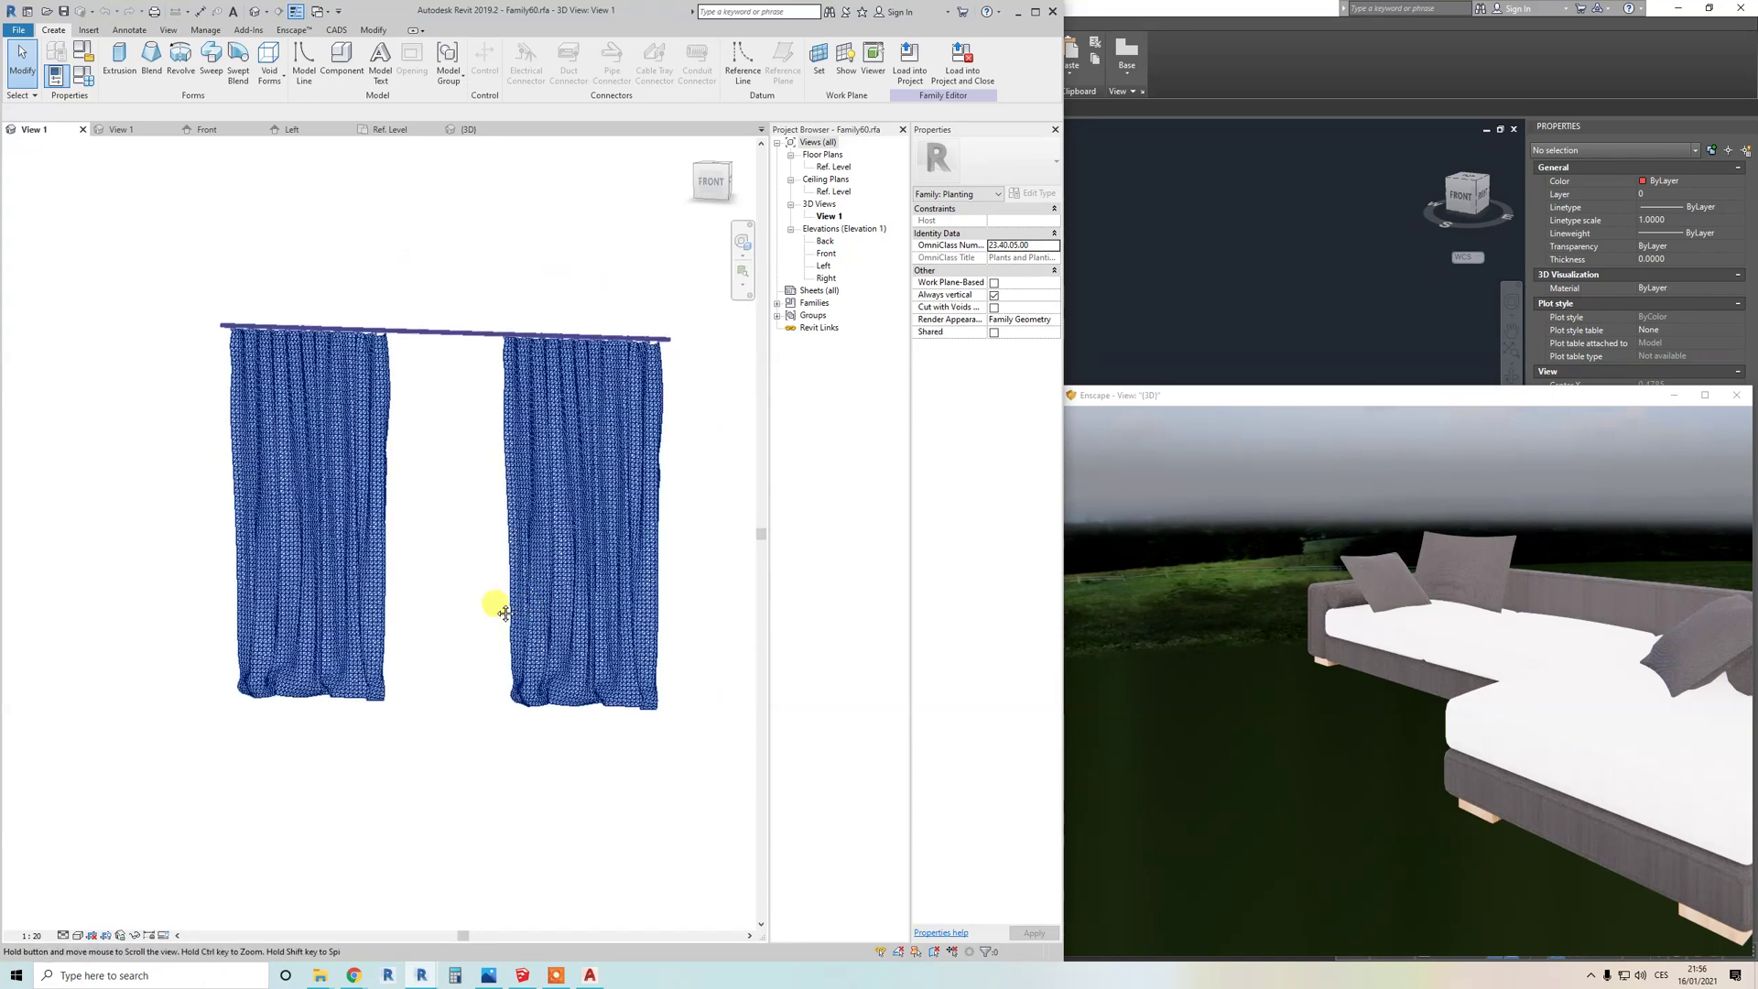
scroll(510, 619, "up", 2)
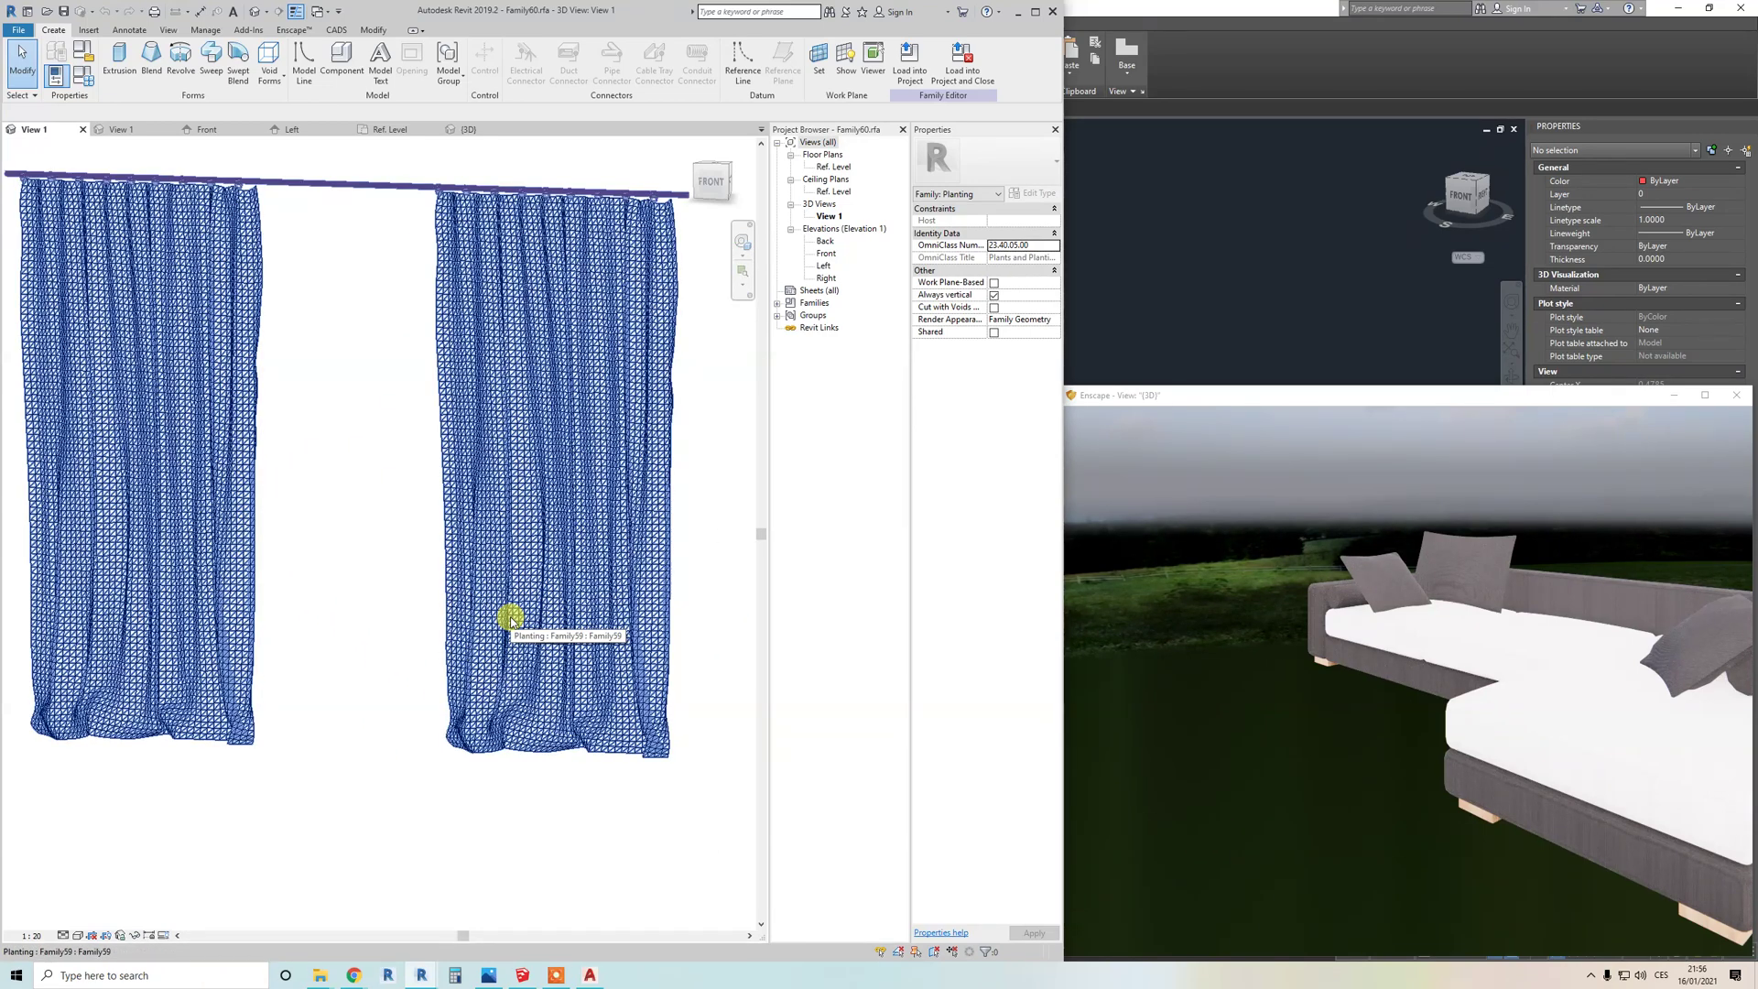
scroll(451, 530, "down", 2)
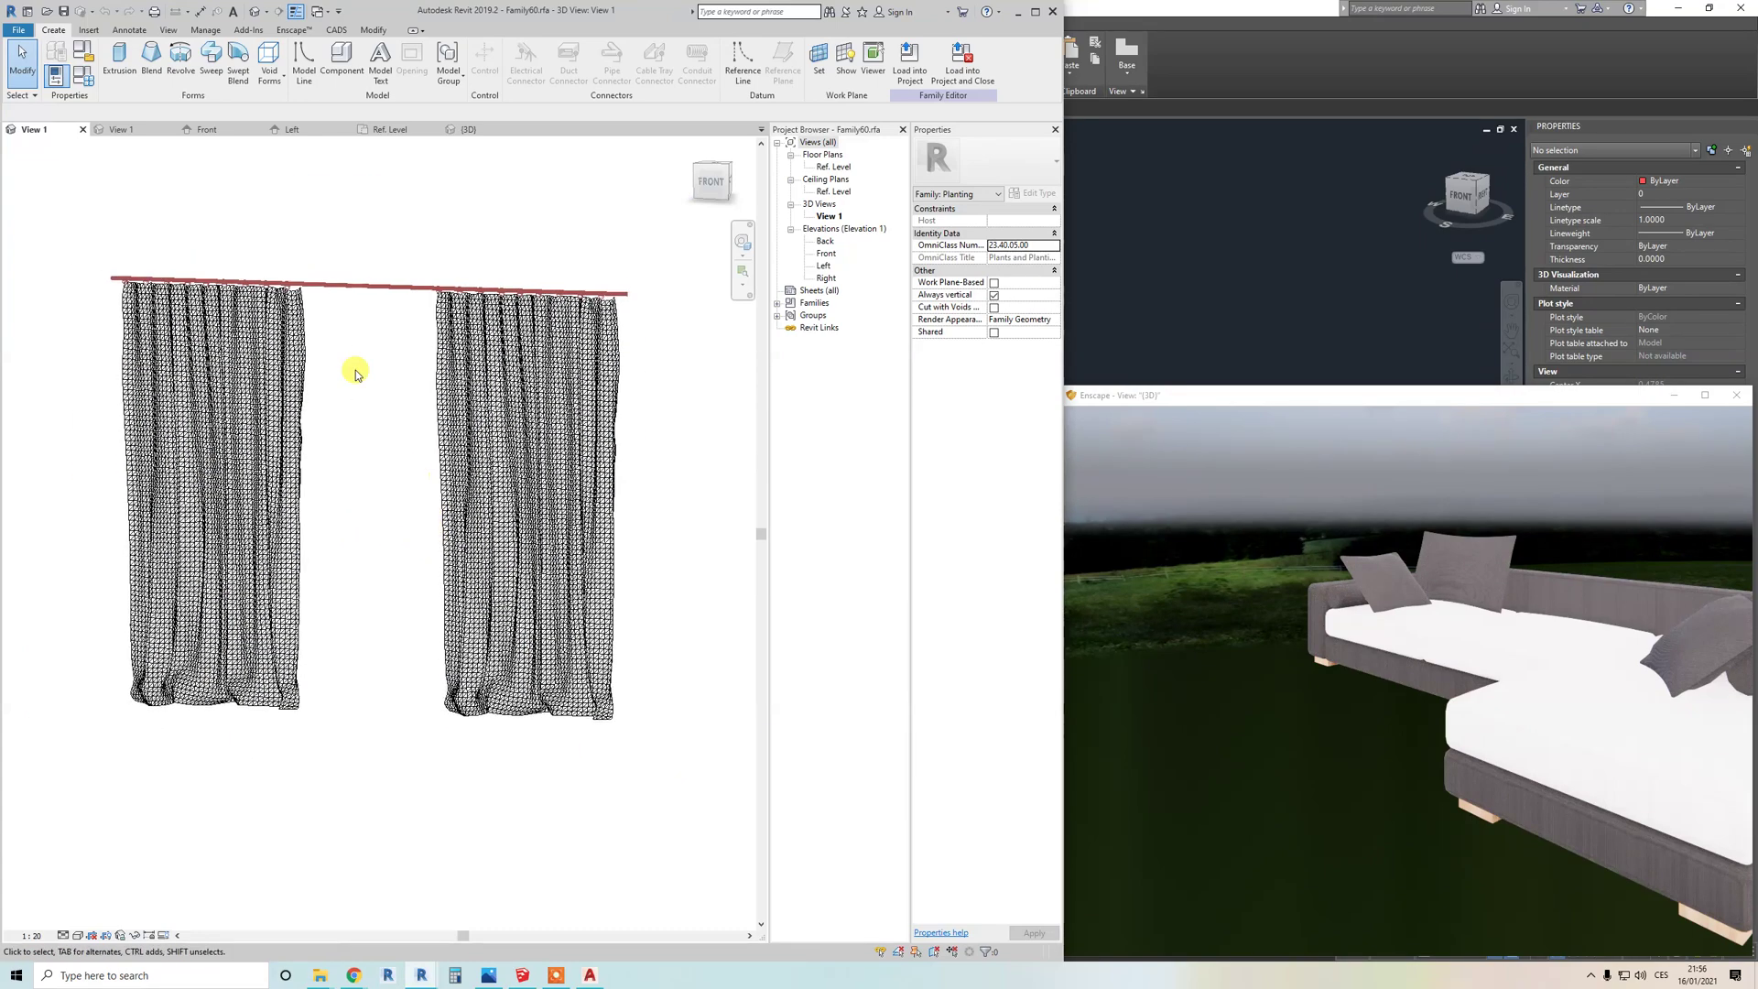
Step: Return to the sofa family's 3D view and examine the edge lines on its cushions, base and legs
left_click(386, 132)
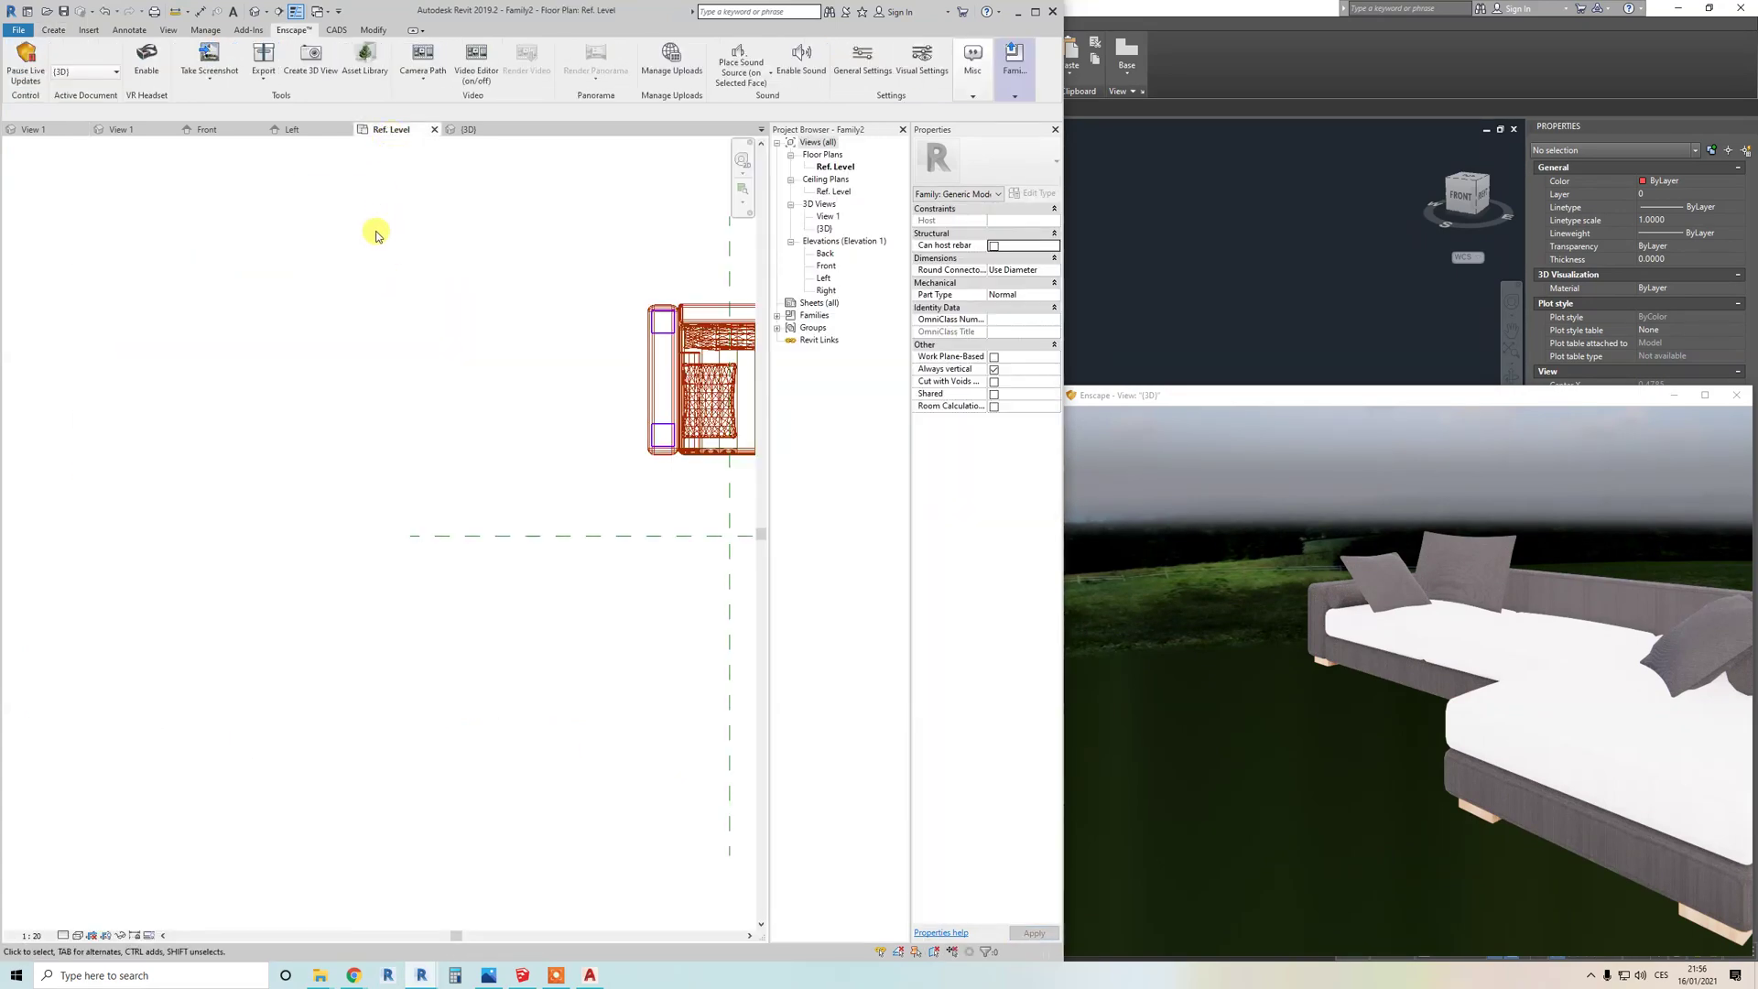
key("ctrl+Tab")
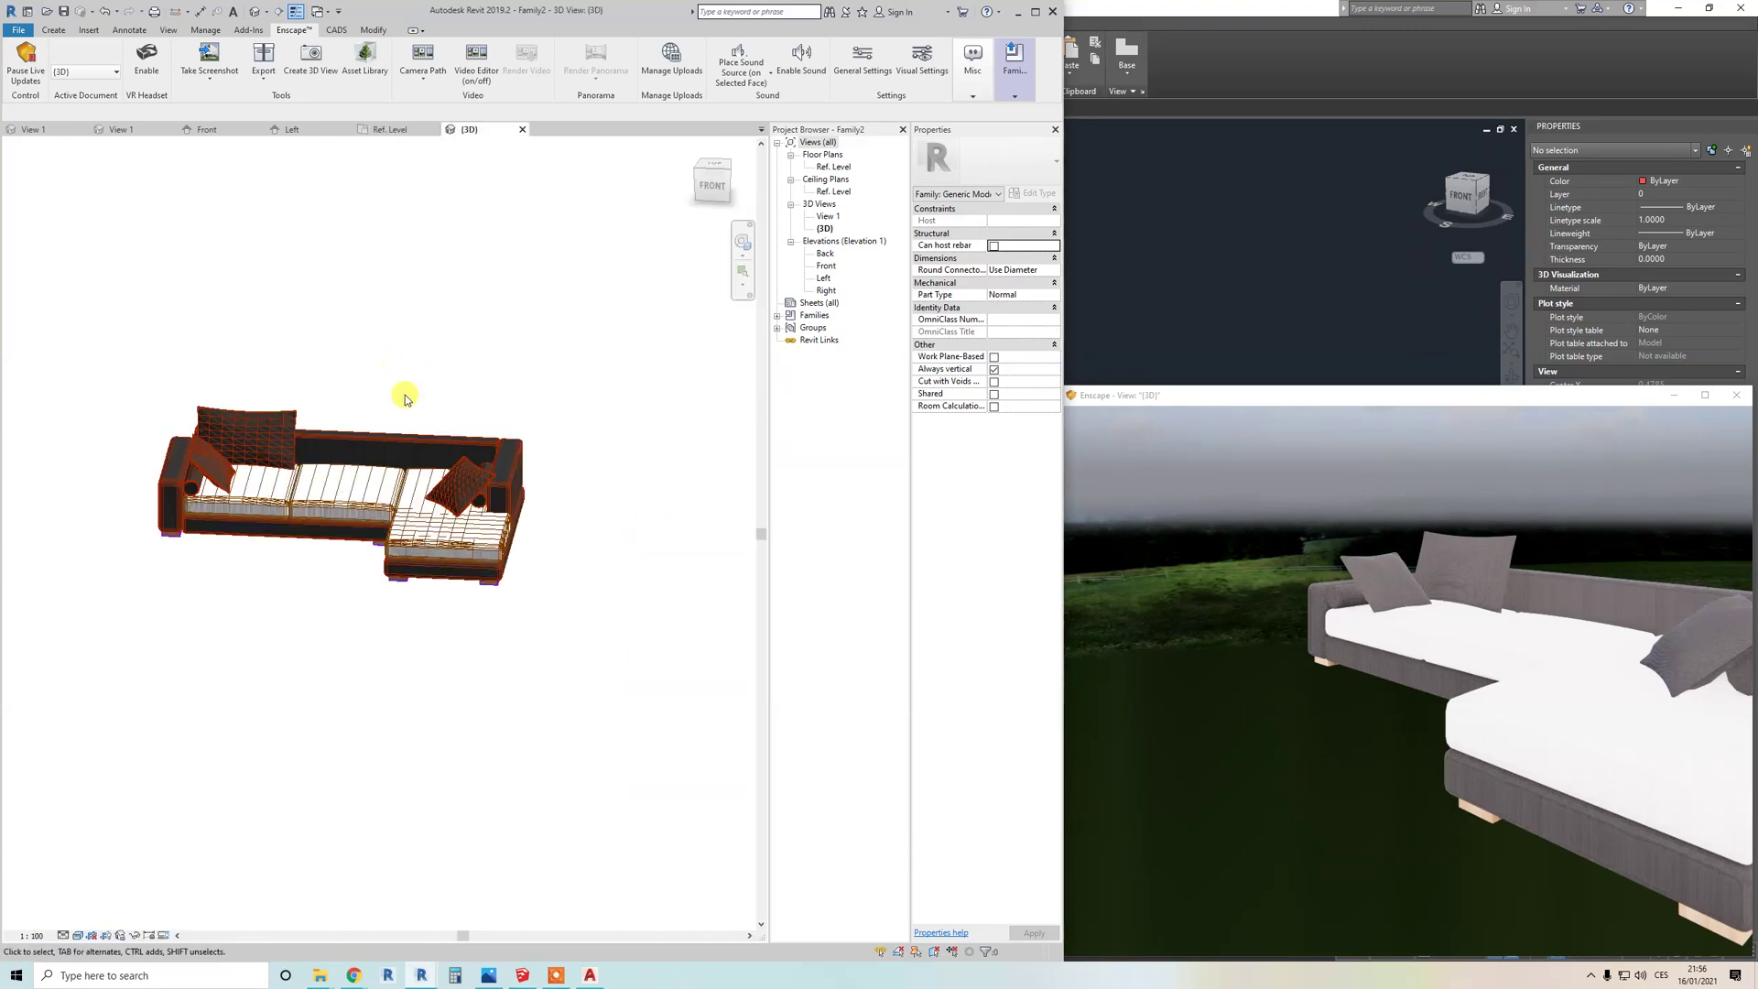
scroll(317, 585, "up", 5)
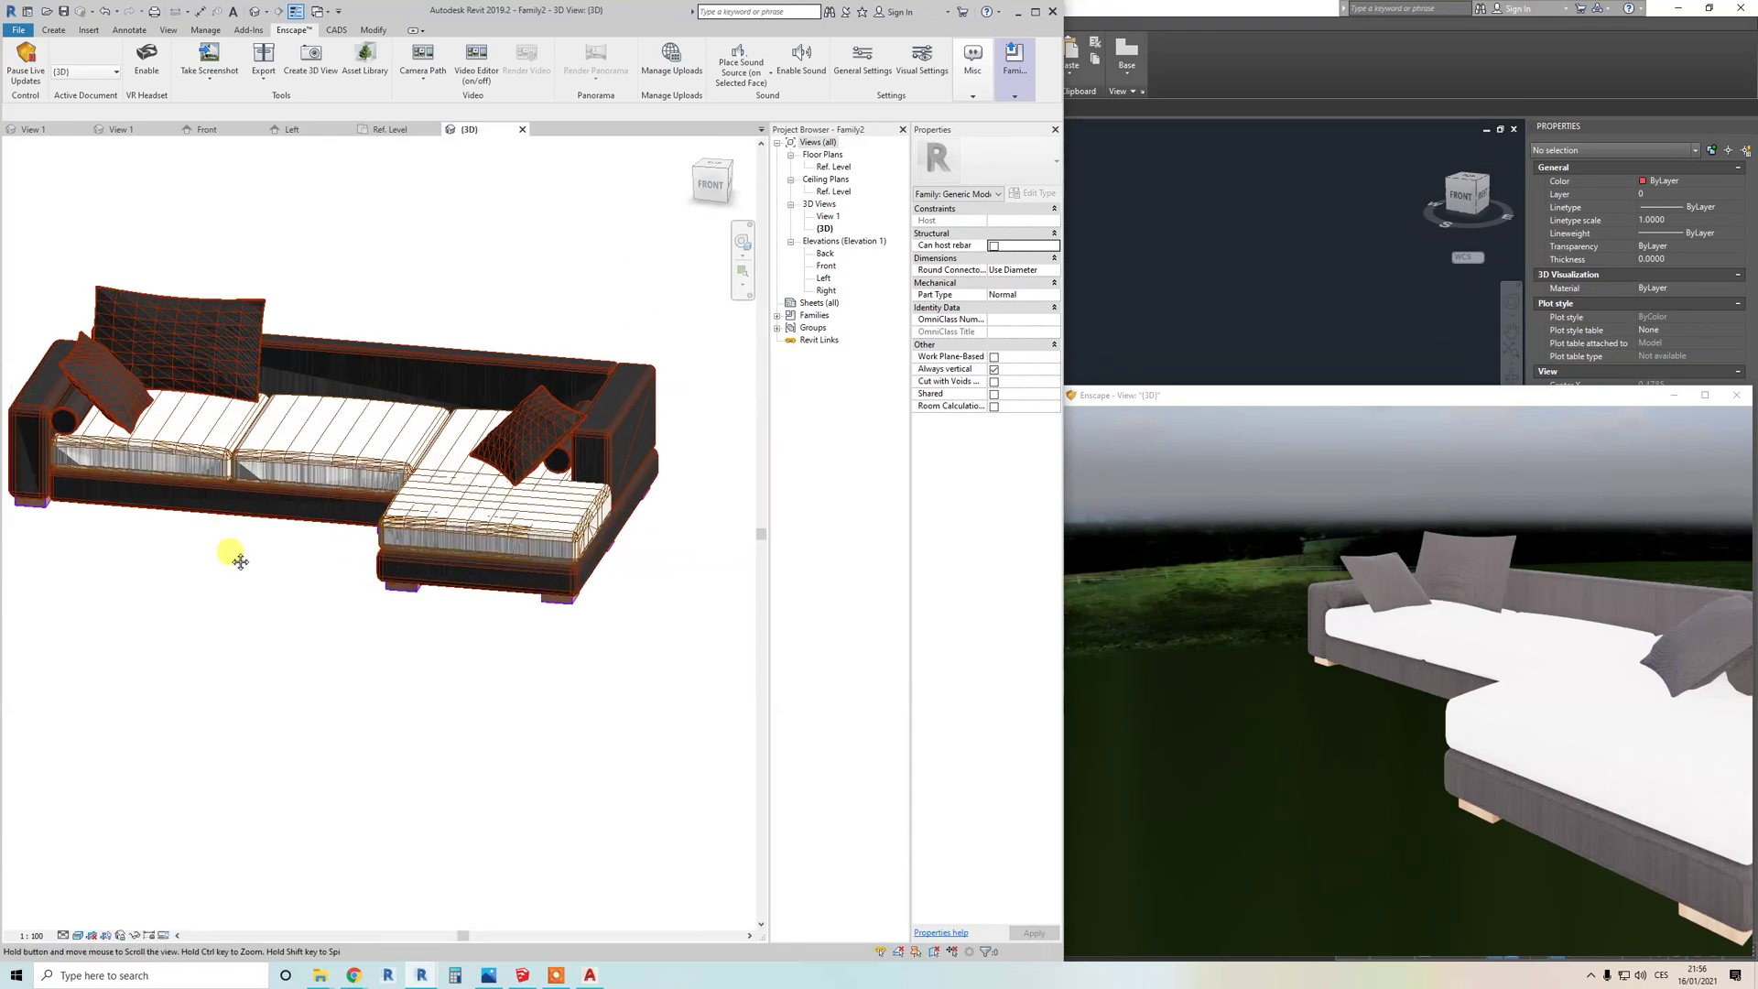
middle_click_drag(361, 604, 321, 627)
scroll(381, 620, "up", 3)
scroll(498, 620, "up", 2)
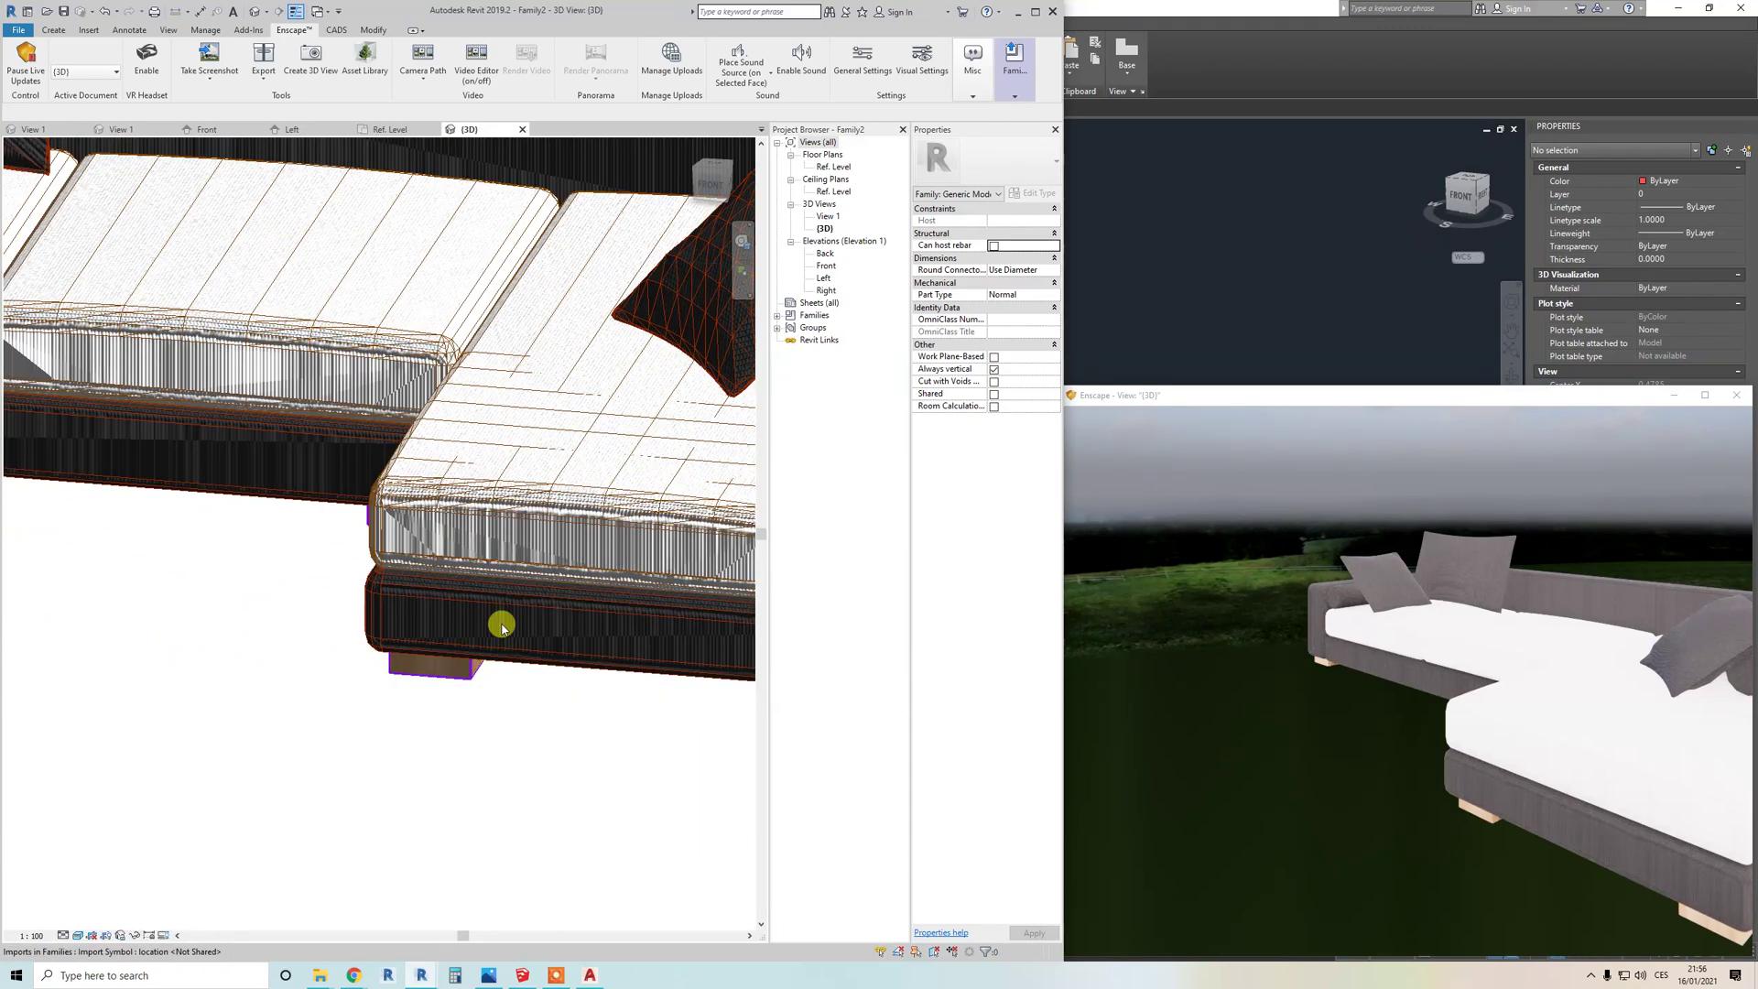
scroll(474, 620, "down", 2)
scroll(492, 555, "up", 2)
middle_click_drag(492, 556, 418, 635, "shift")
scroll(275, 687, "down", 2)
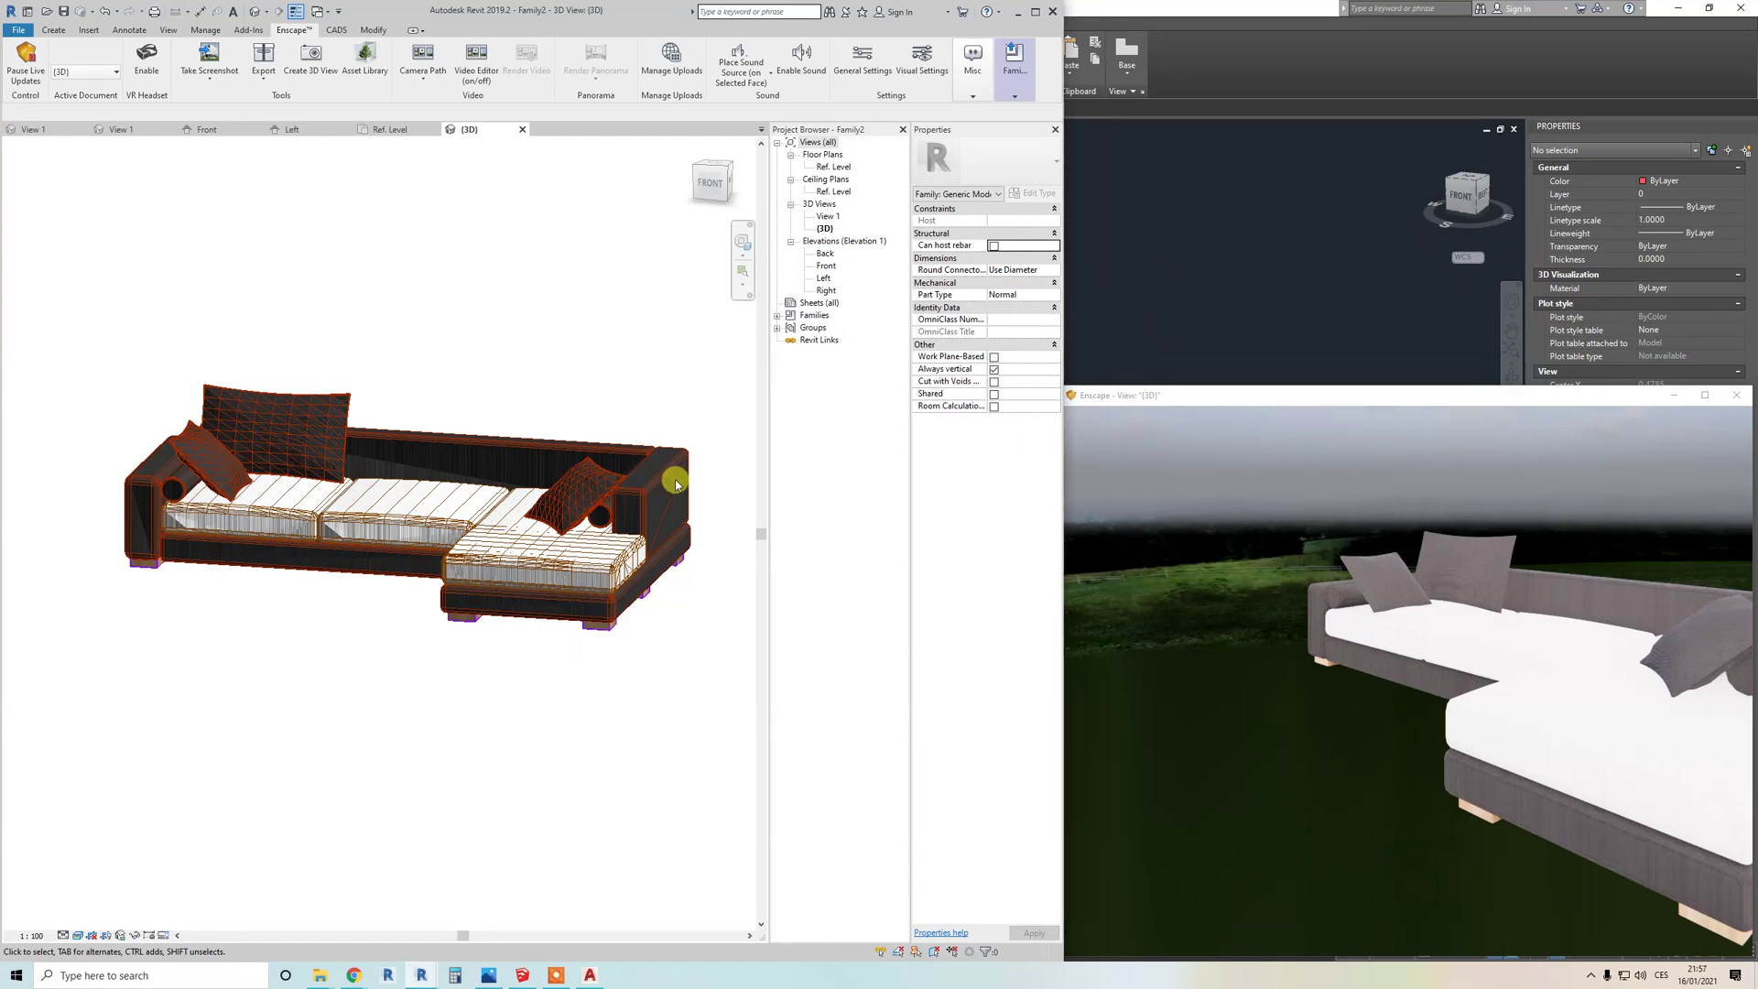
Step: Switch to the sofa drawing in AutoCAD and select the long front base panel to check its layer and mesh properties
left_click(1237, 187)
scroll(568, 512, "up", 5)
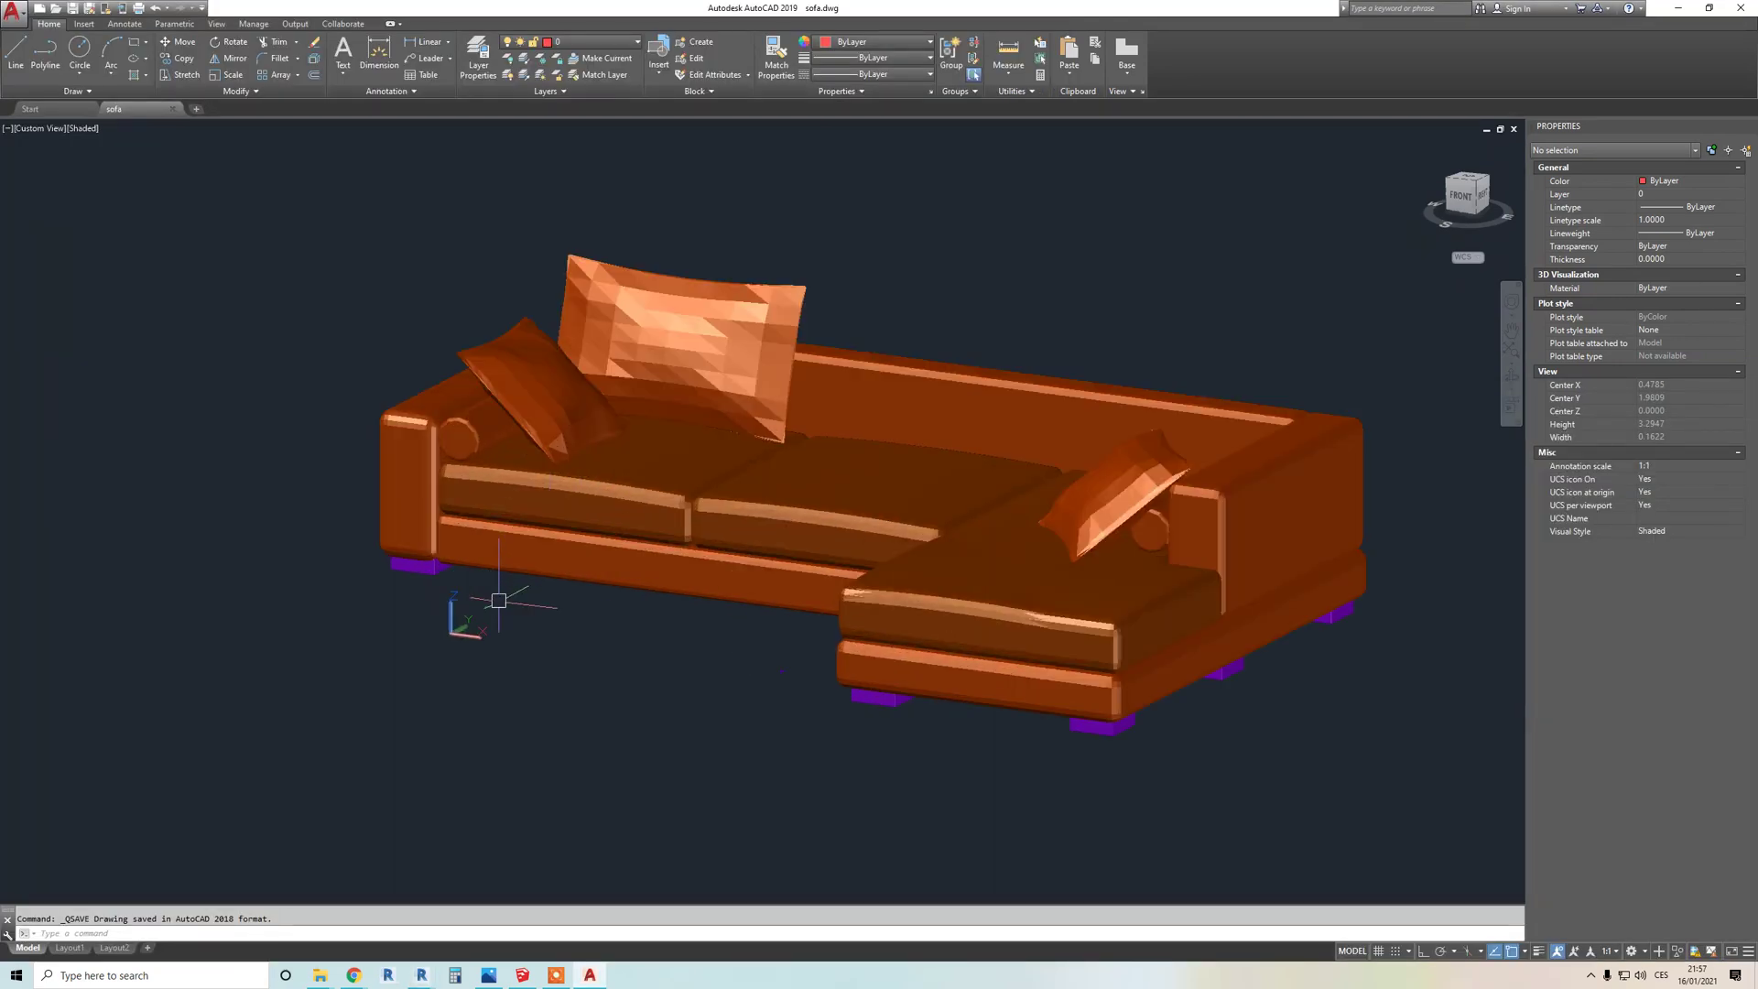
scroll(623, 467, "down", 2)
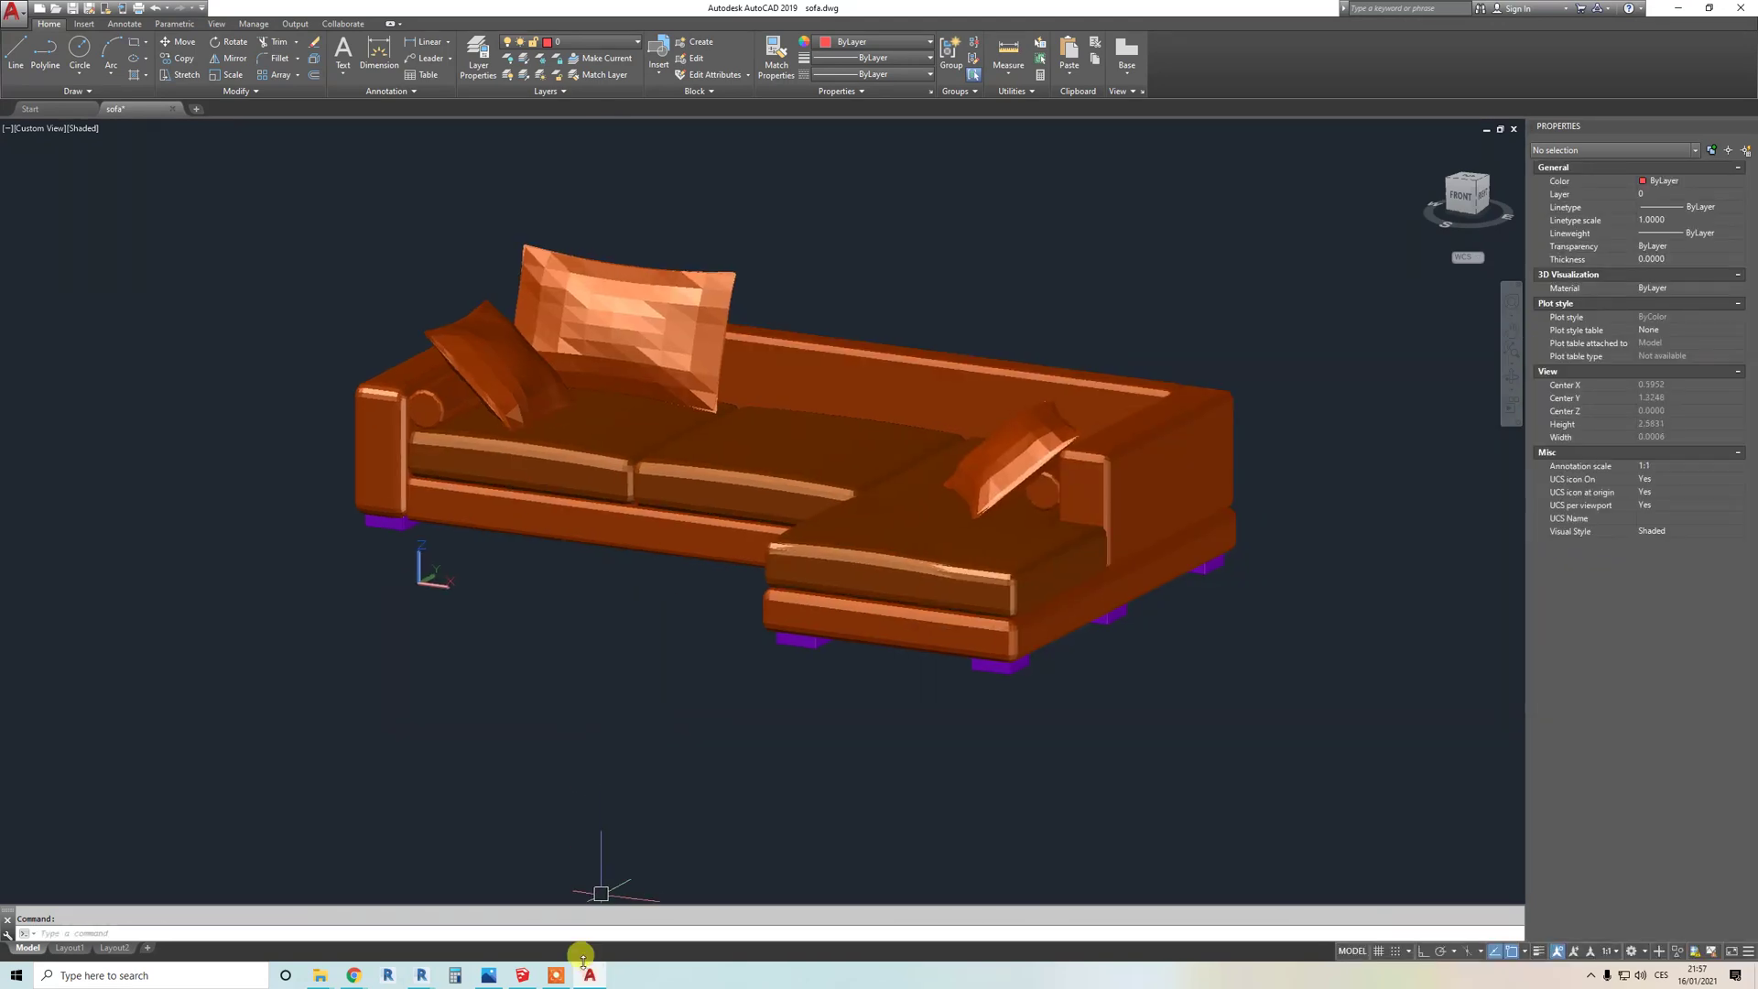
right_click(664, 732, "shift")
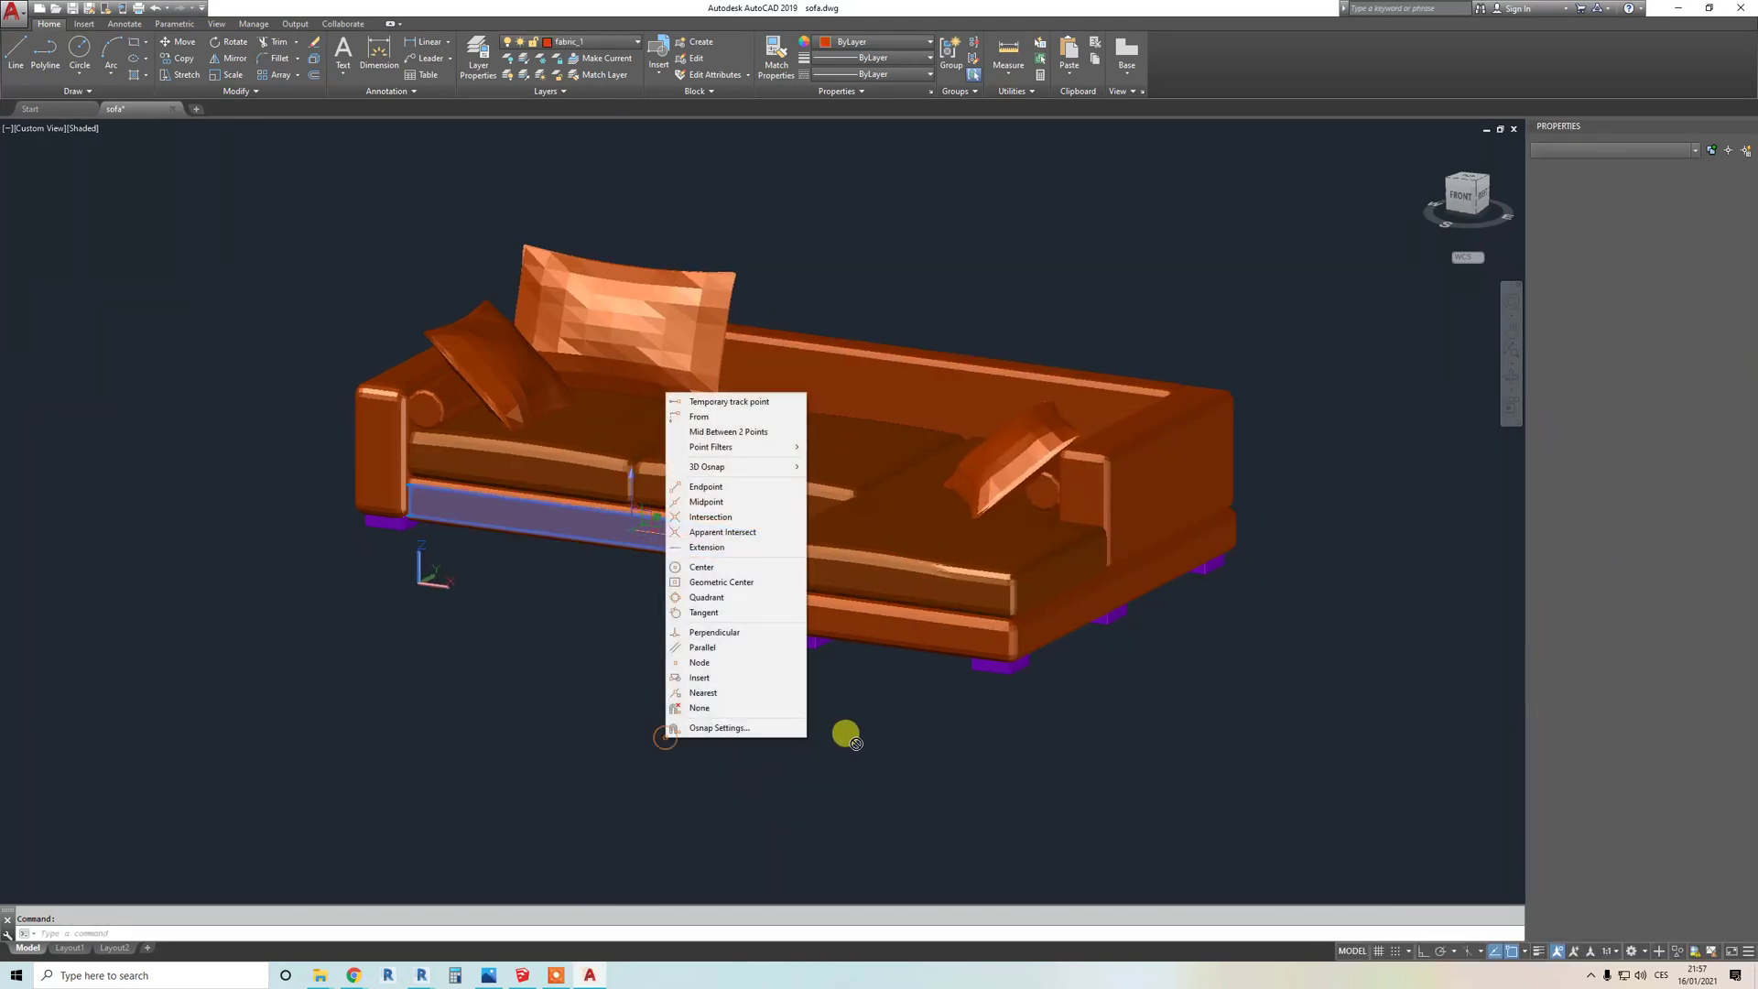
left_click(565, 521)
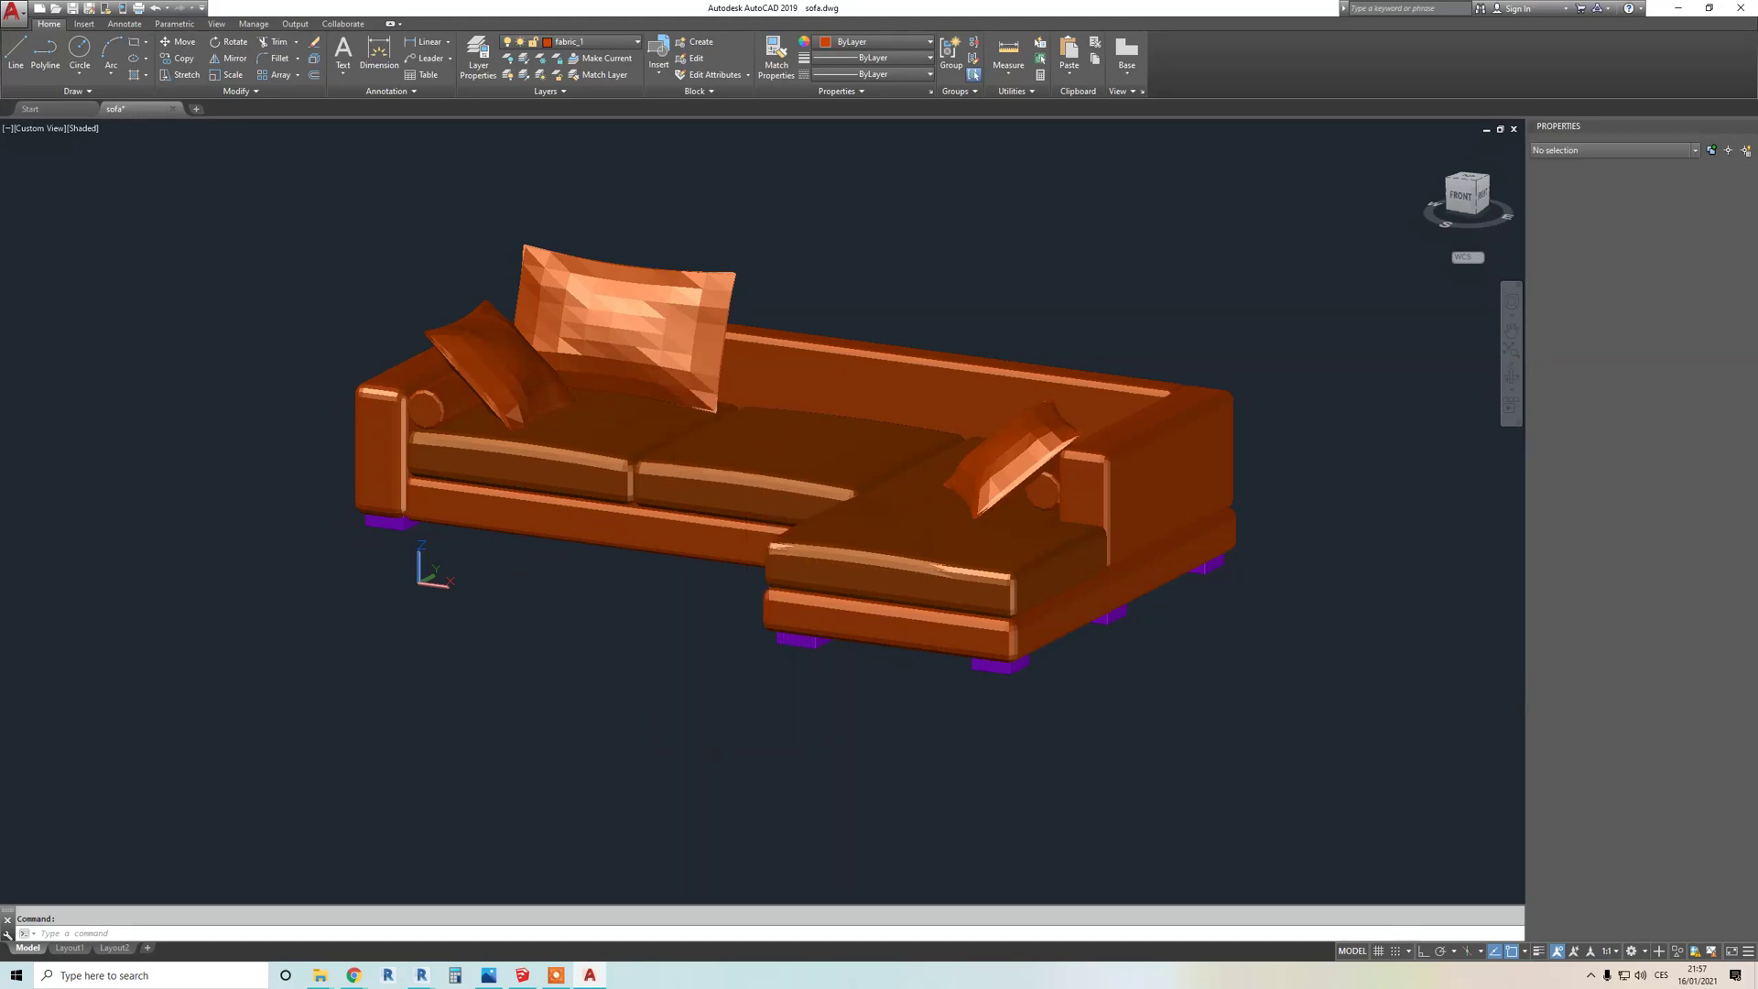
left_click(564, 524)
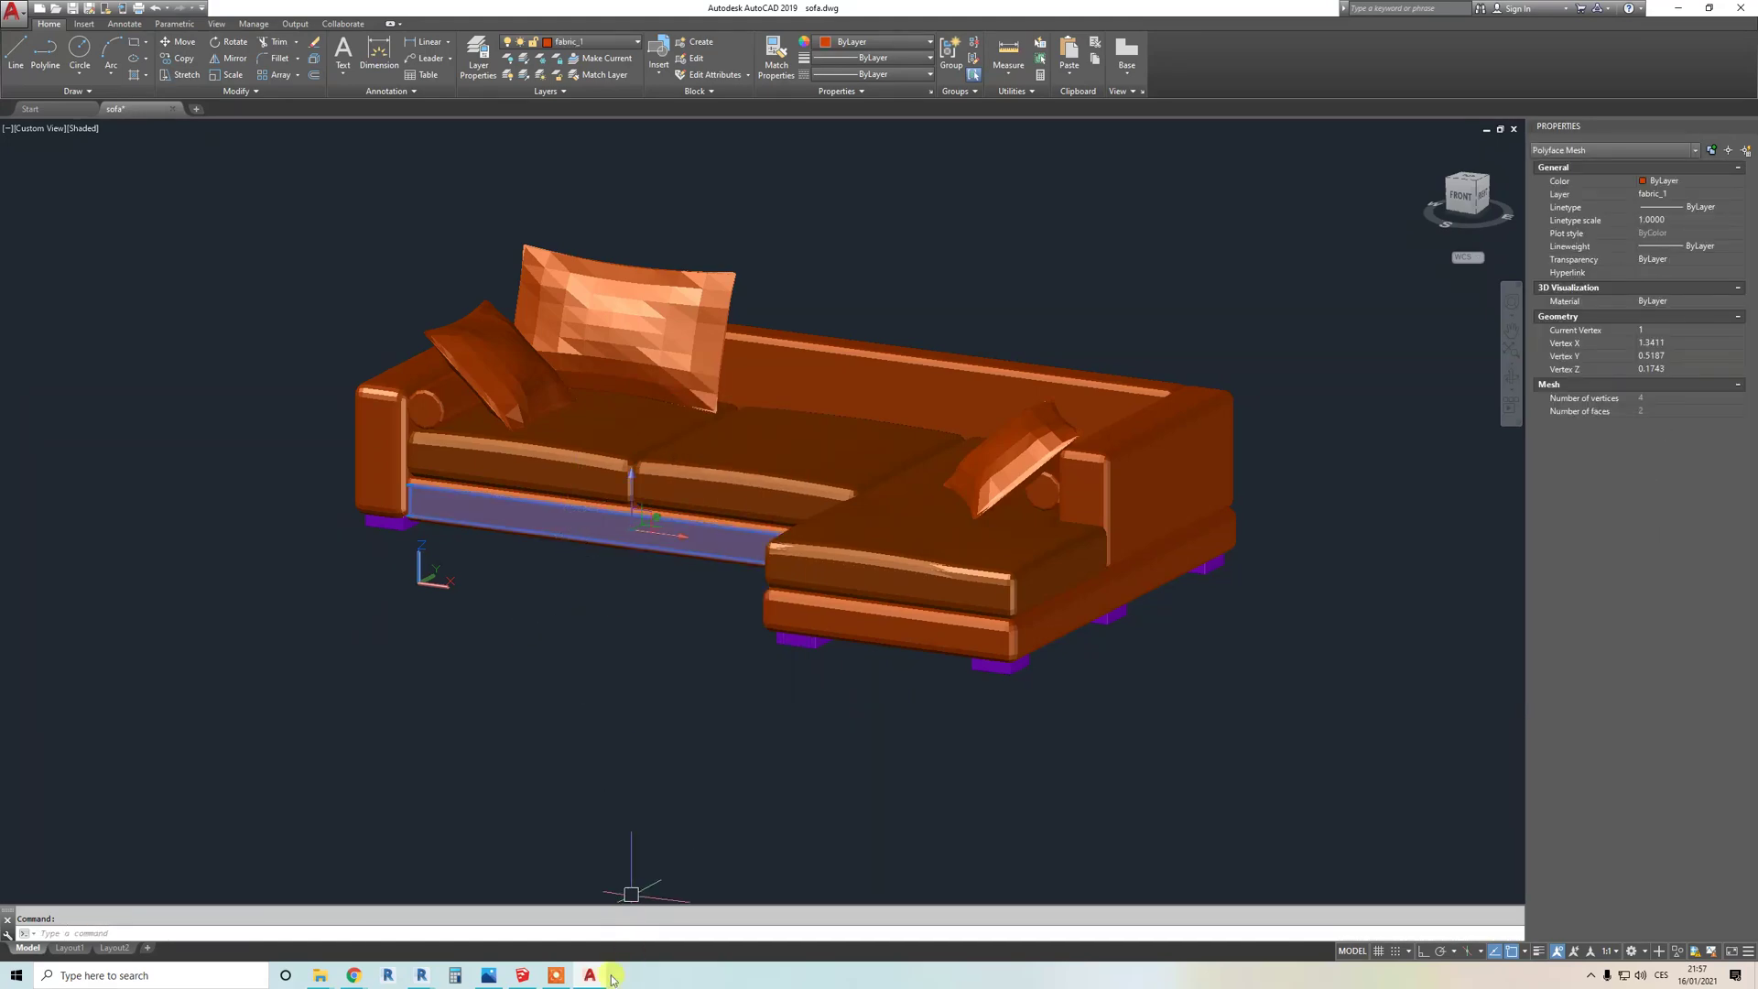
Step: Switch to the sofa family in Revit and examine the mesh edges on the front base panel and cushions up close
mouse_move(421, 976)
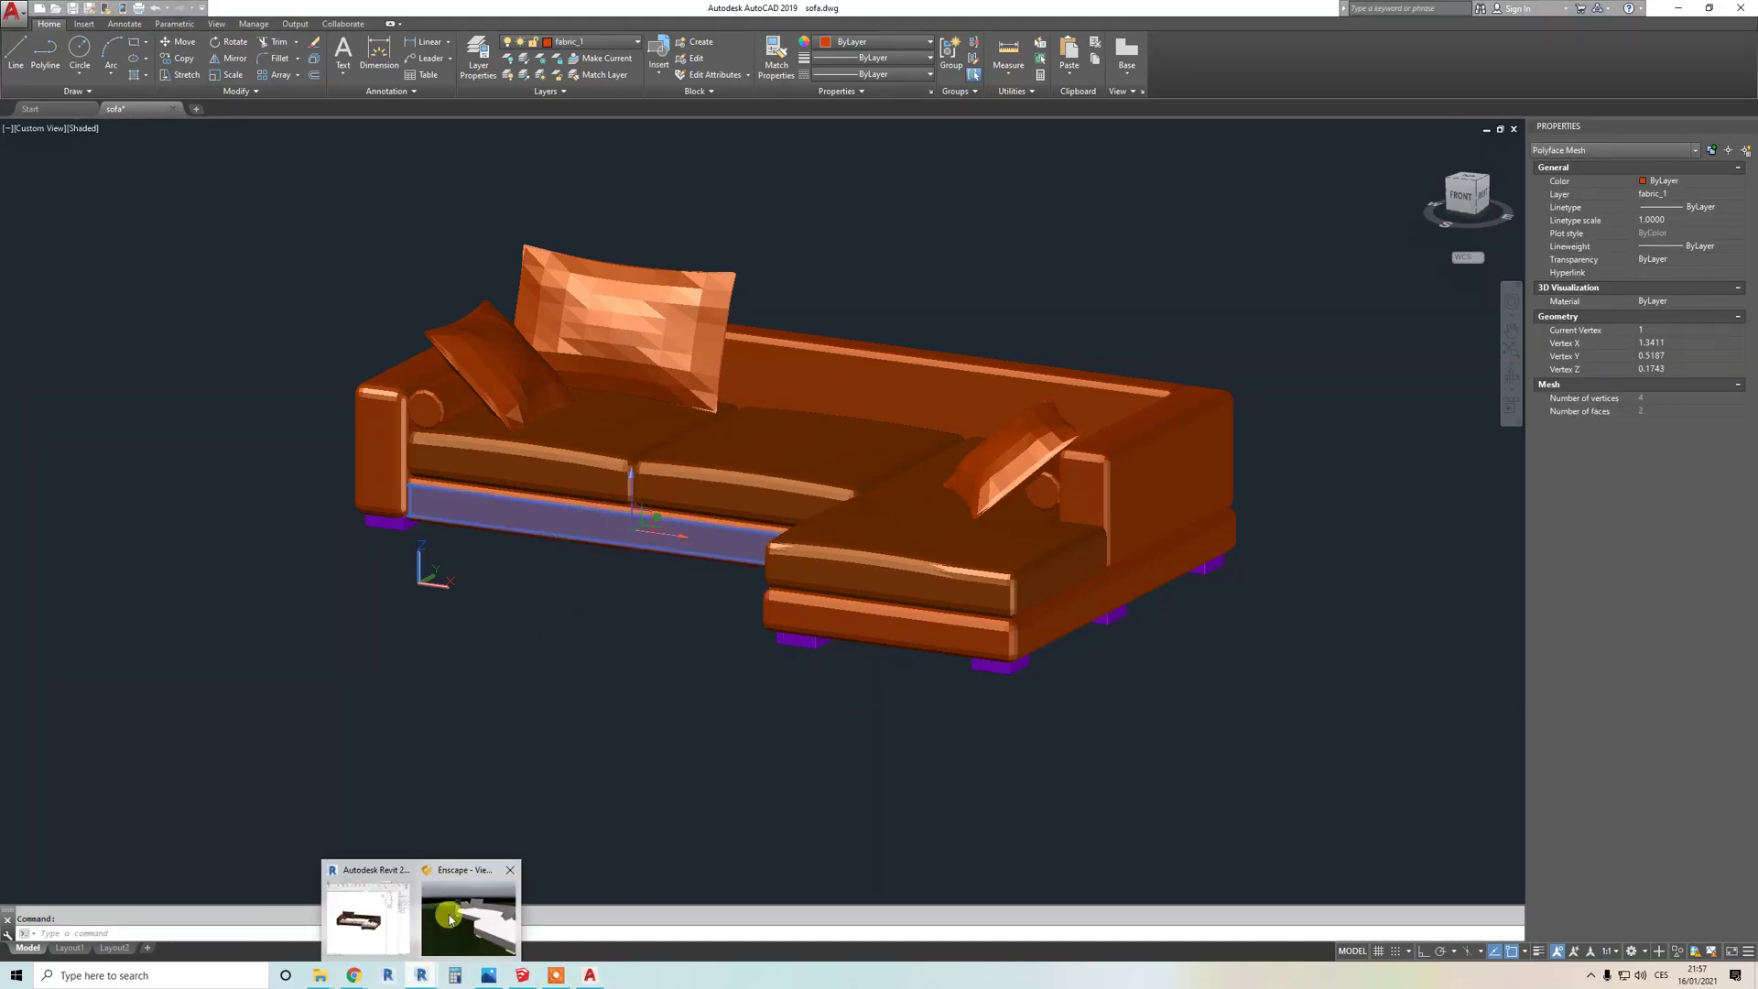
left_click(364, 920)
scroll(293, 549, "up", 5)
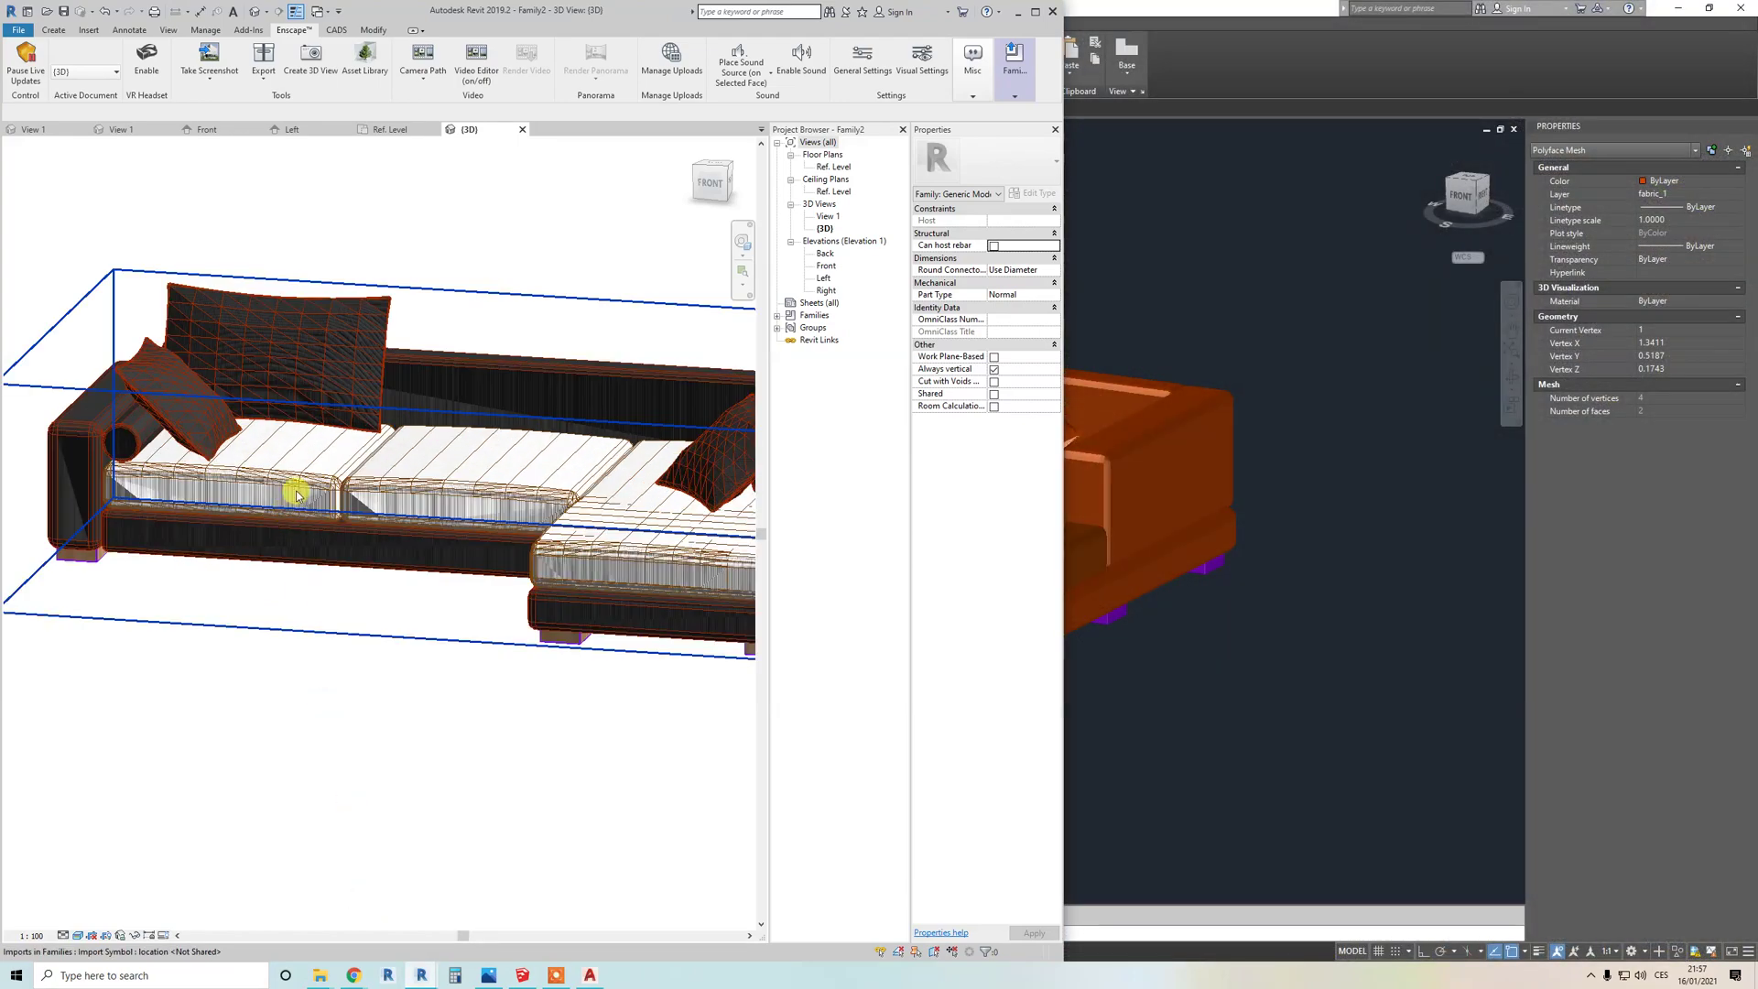
scroll(345, 596, "down", 6)
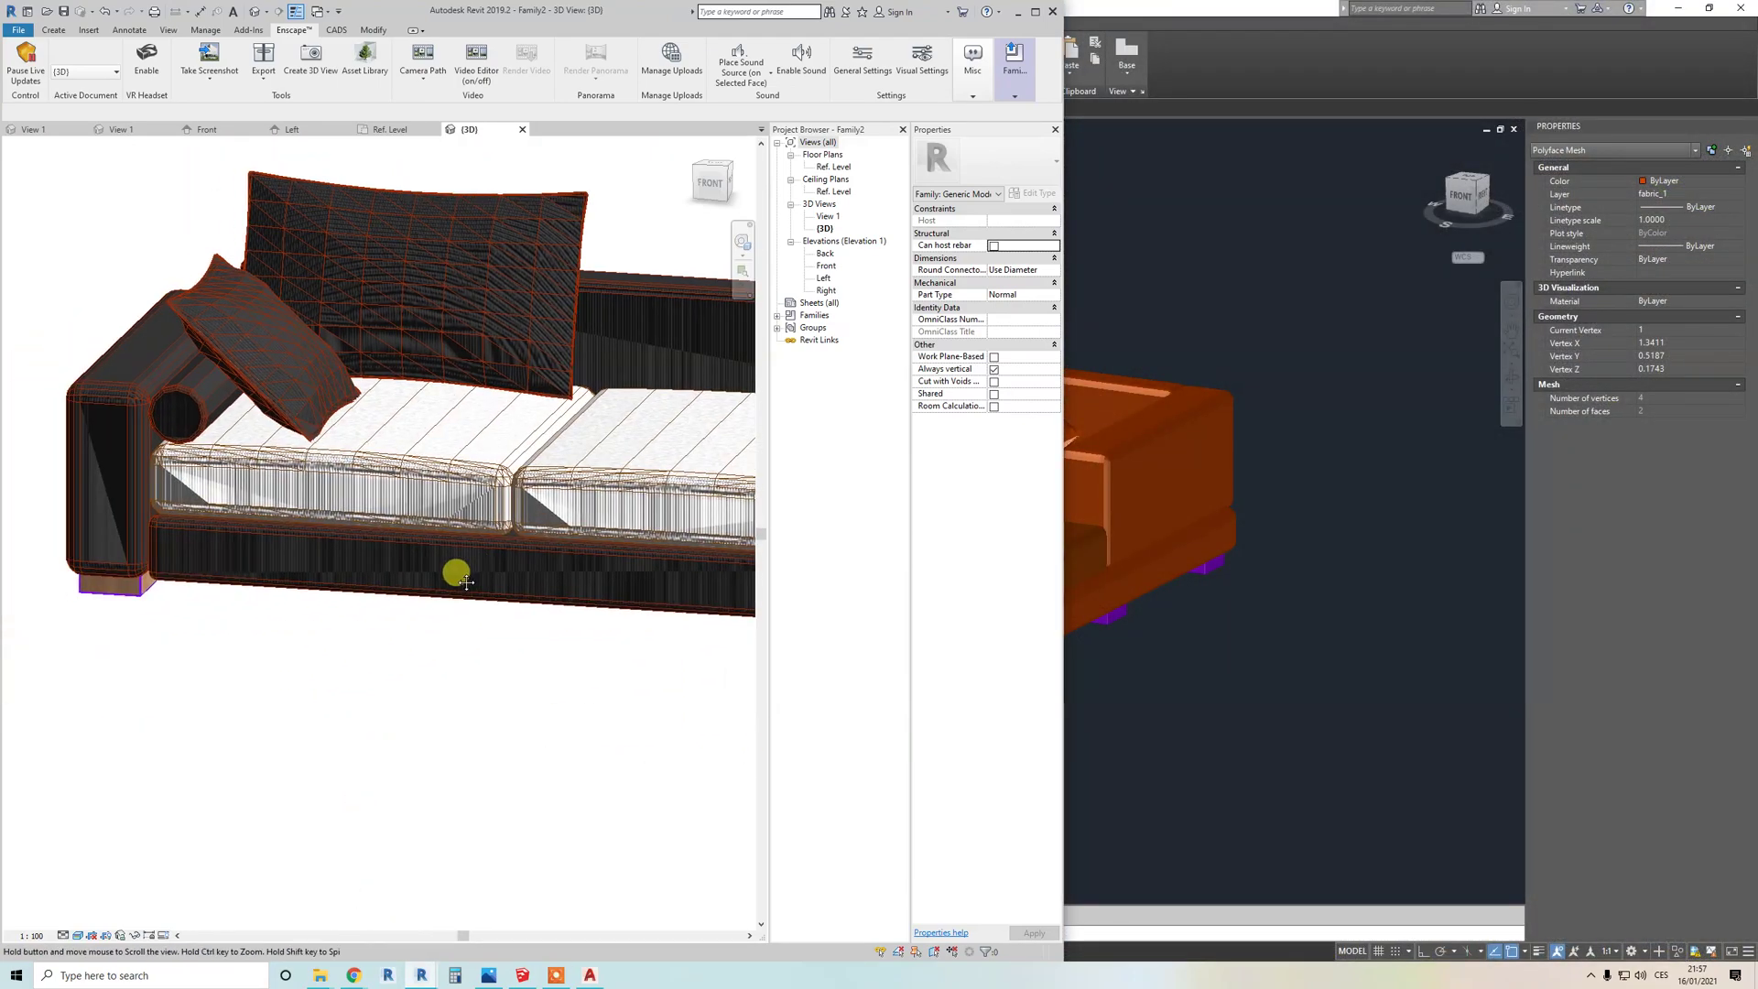
scroll(429, 586, "up", 5)
scroll(423, 572, "up", 2)
scroll(418, 555, "down", 4)
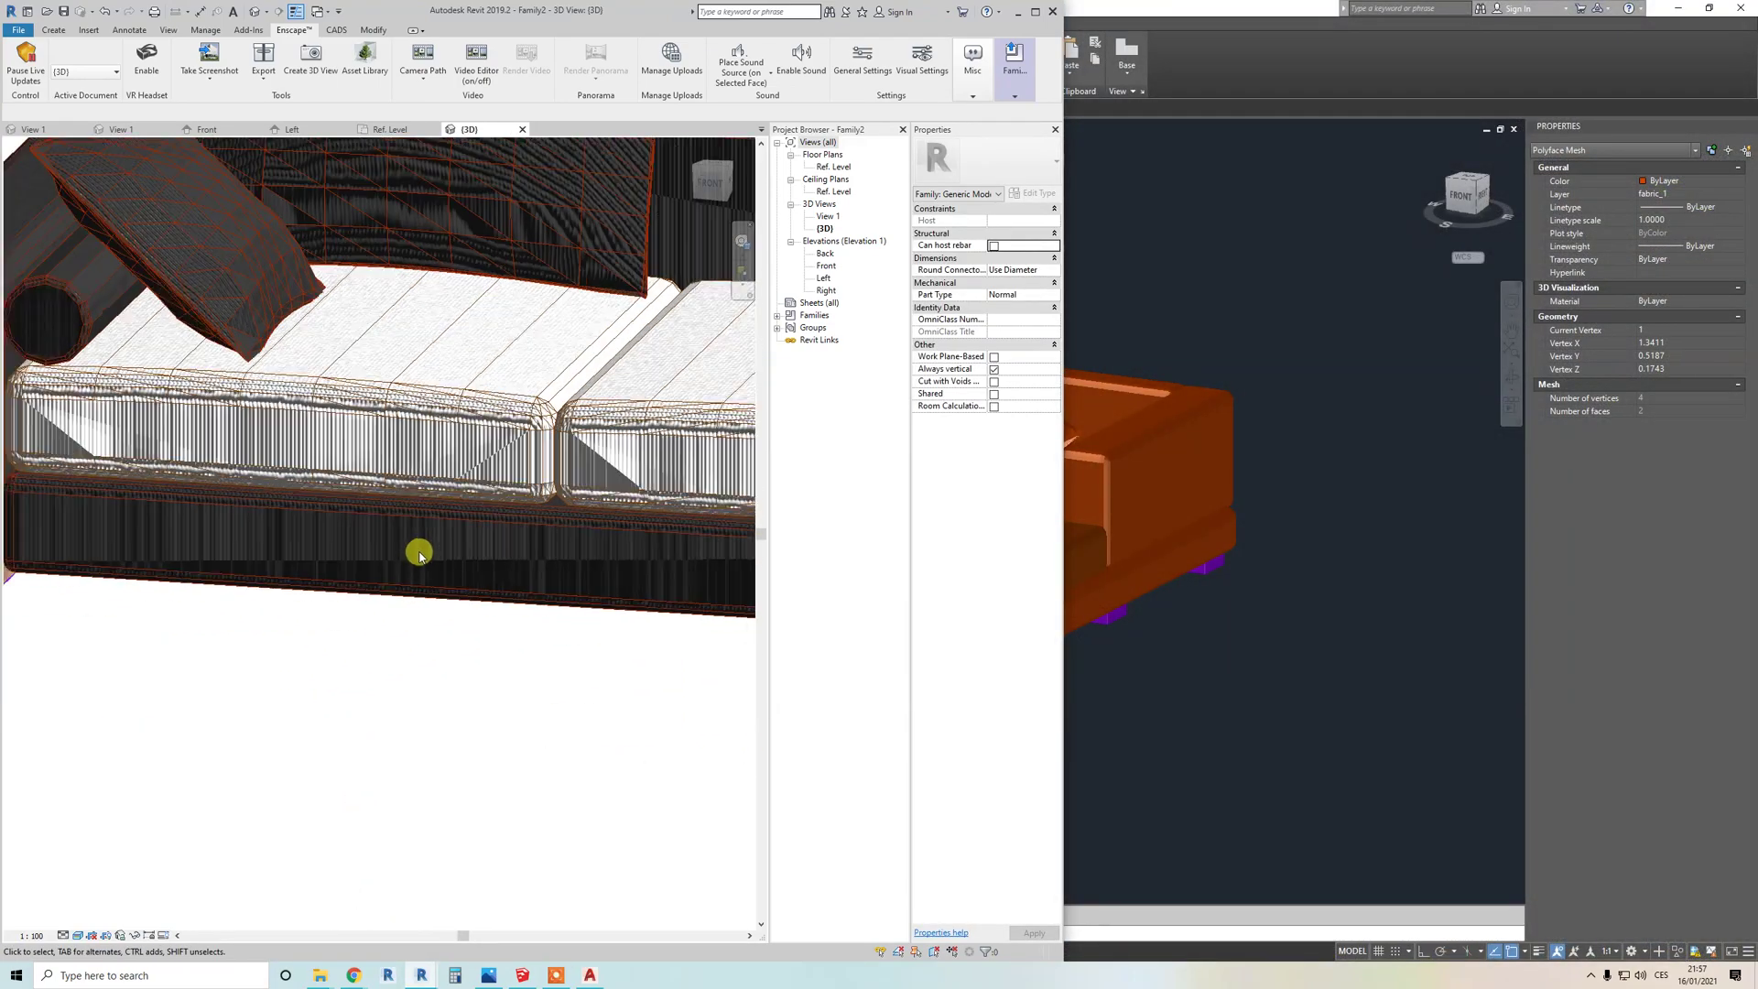
Step: Return to the sofa drawing in AutoCAD and create a layer named fabric_3 with a light blue colour
left_click(1258, 217)
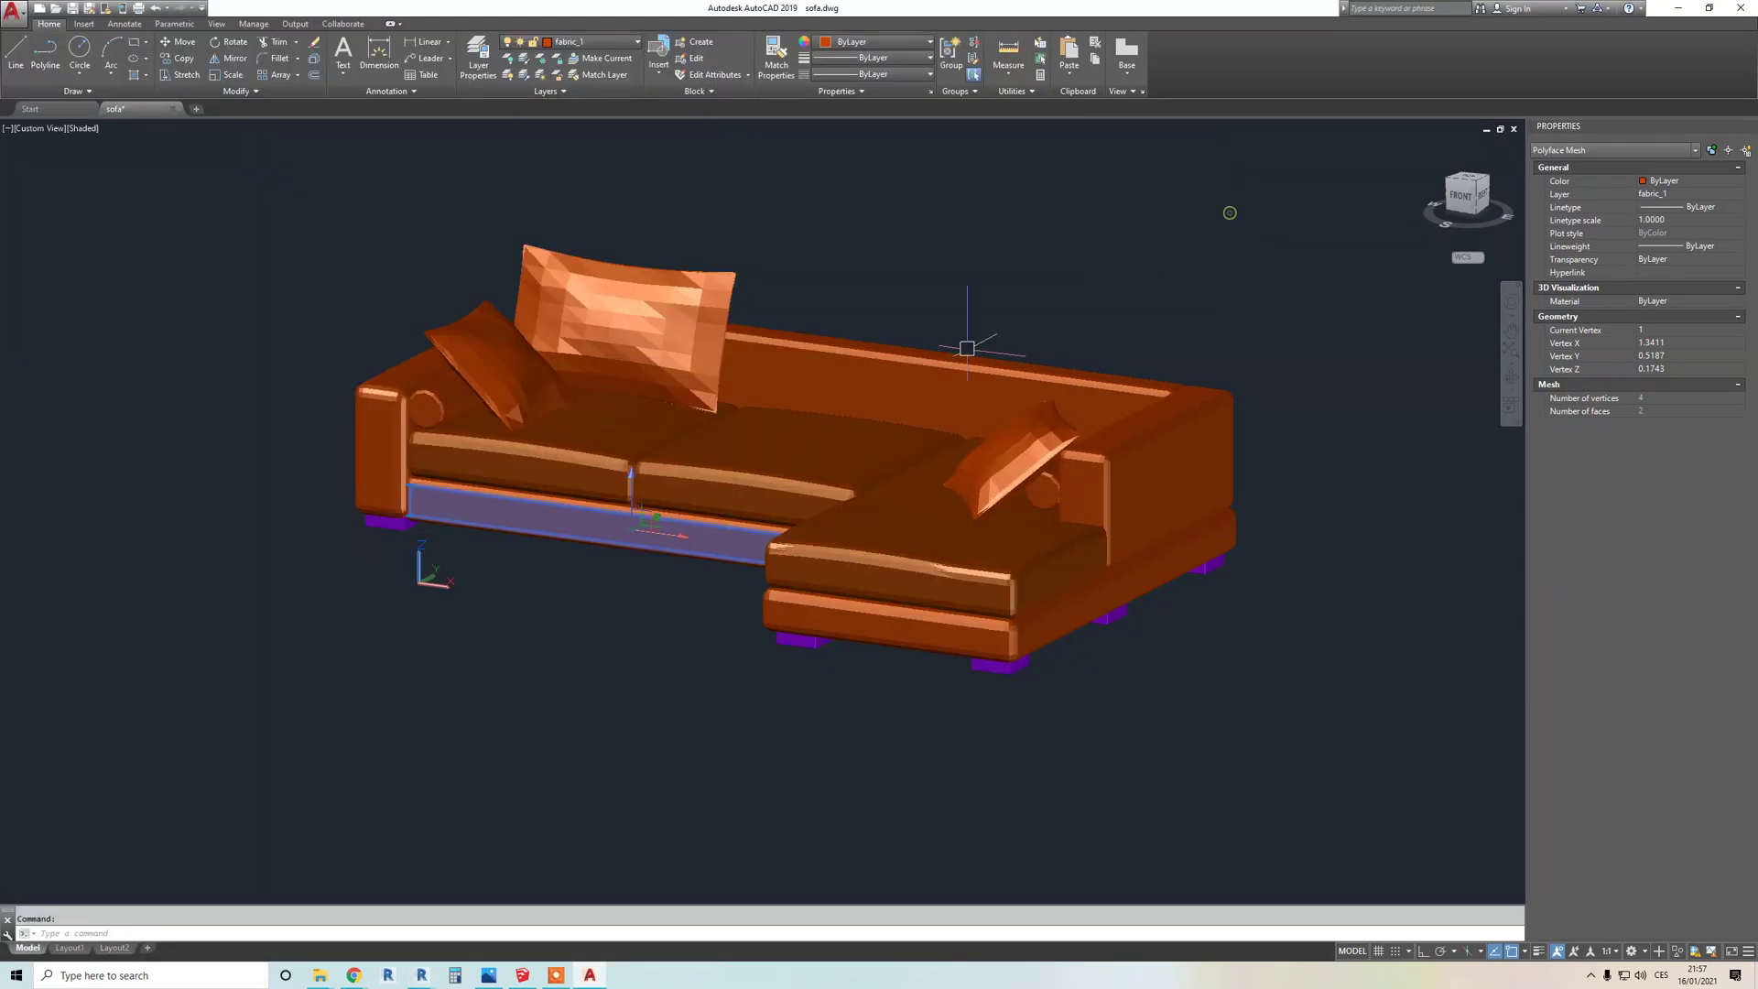
key("Escape")
left_click(475, 57)
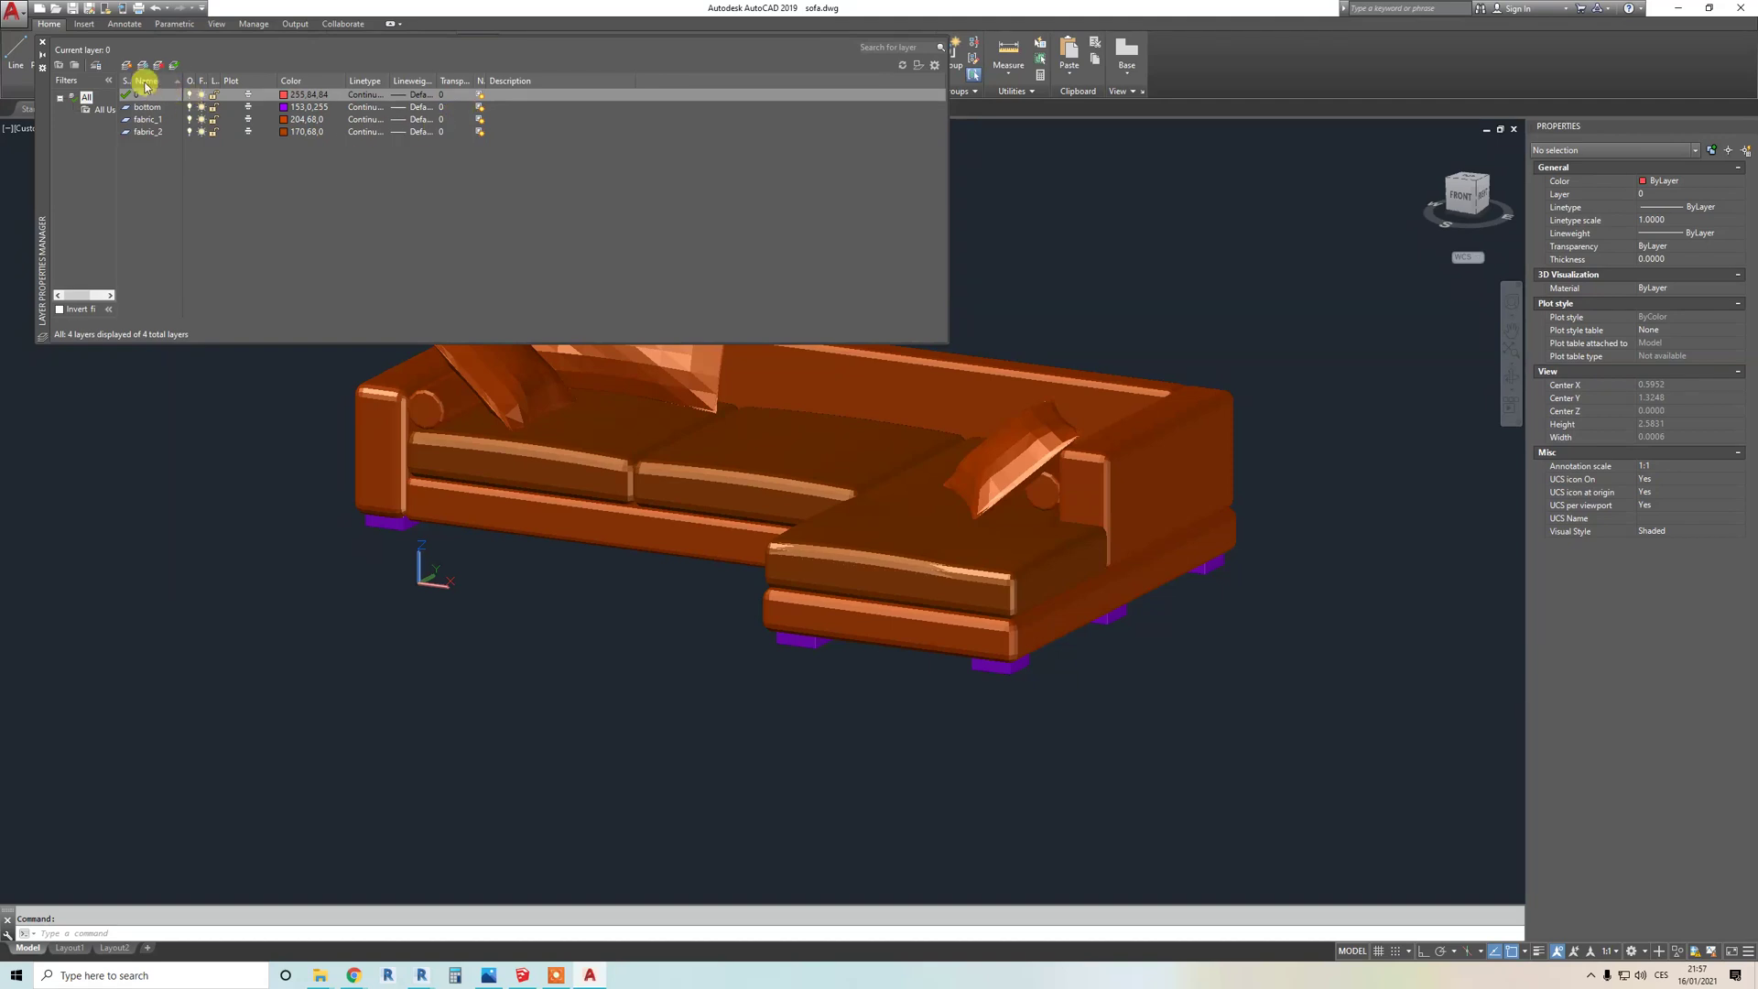
left_click(127, 66)
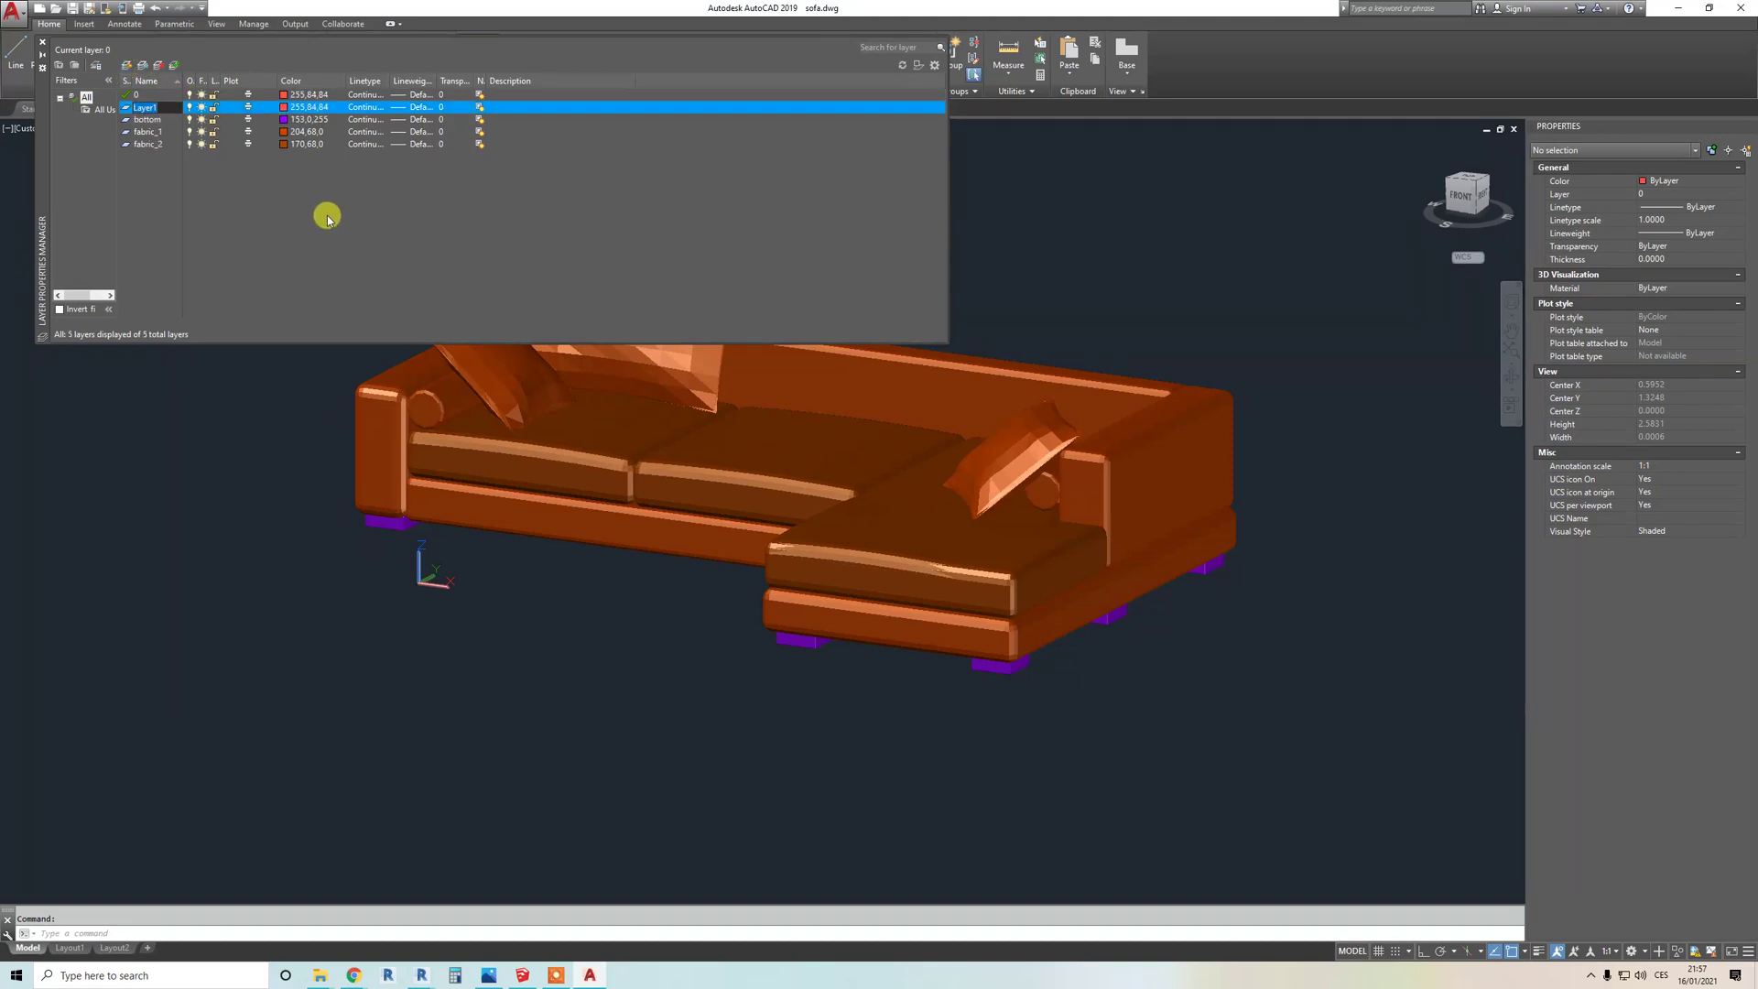
type("fabric_3")
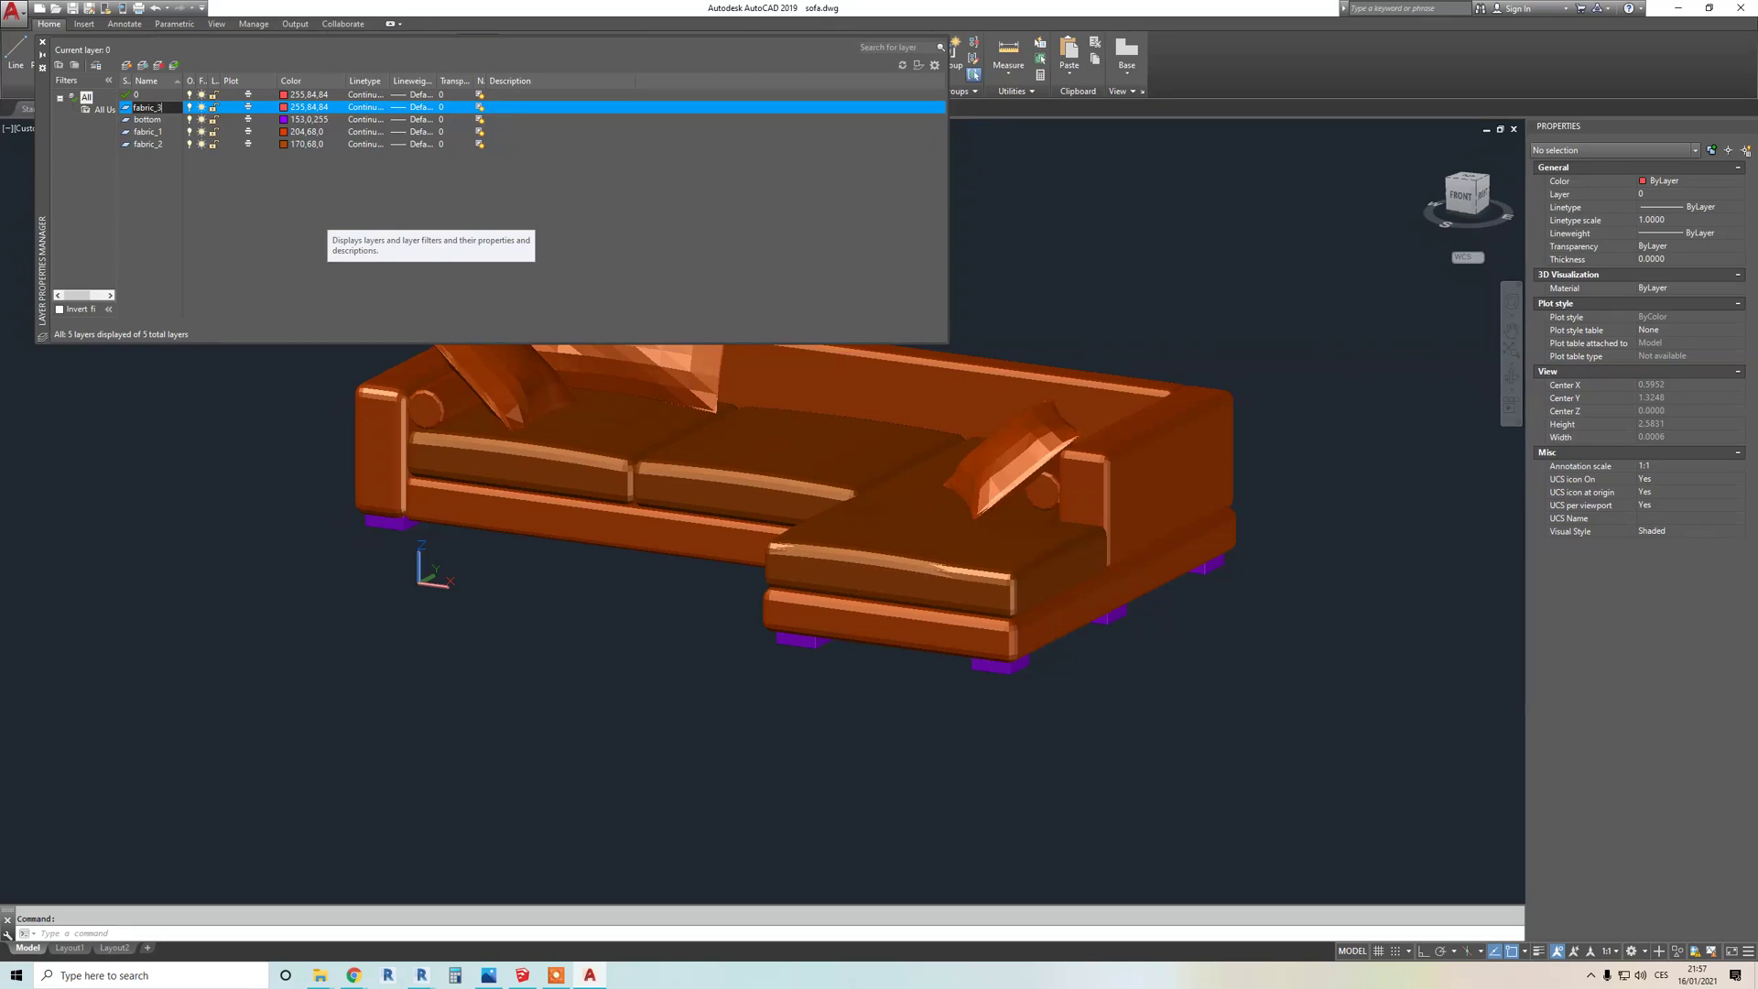
left_click(327, 216)
left_click(284, 109)
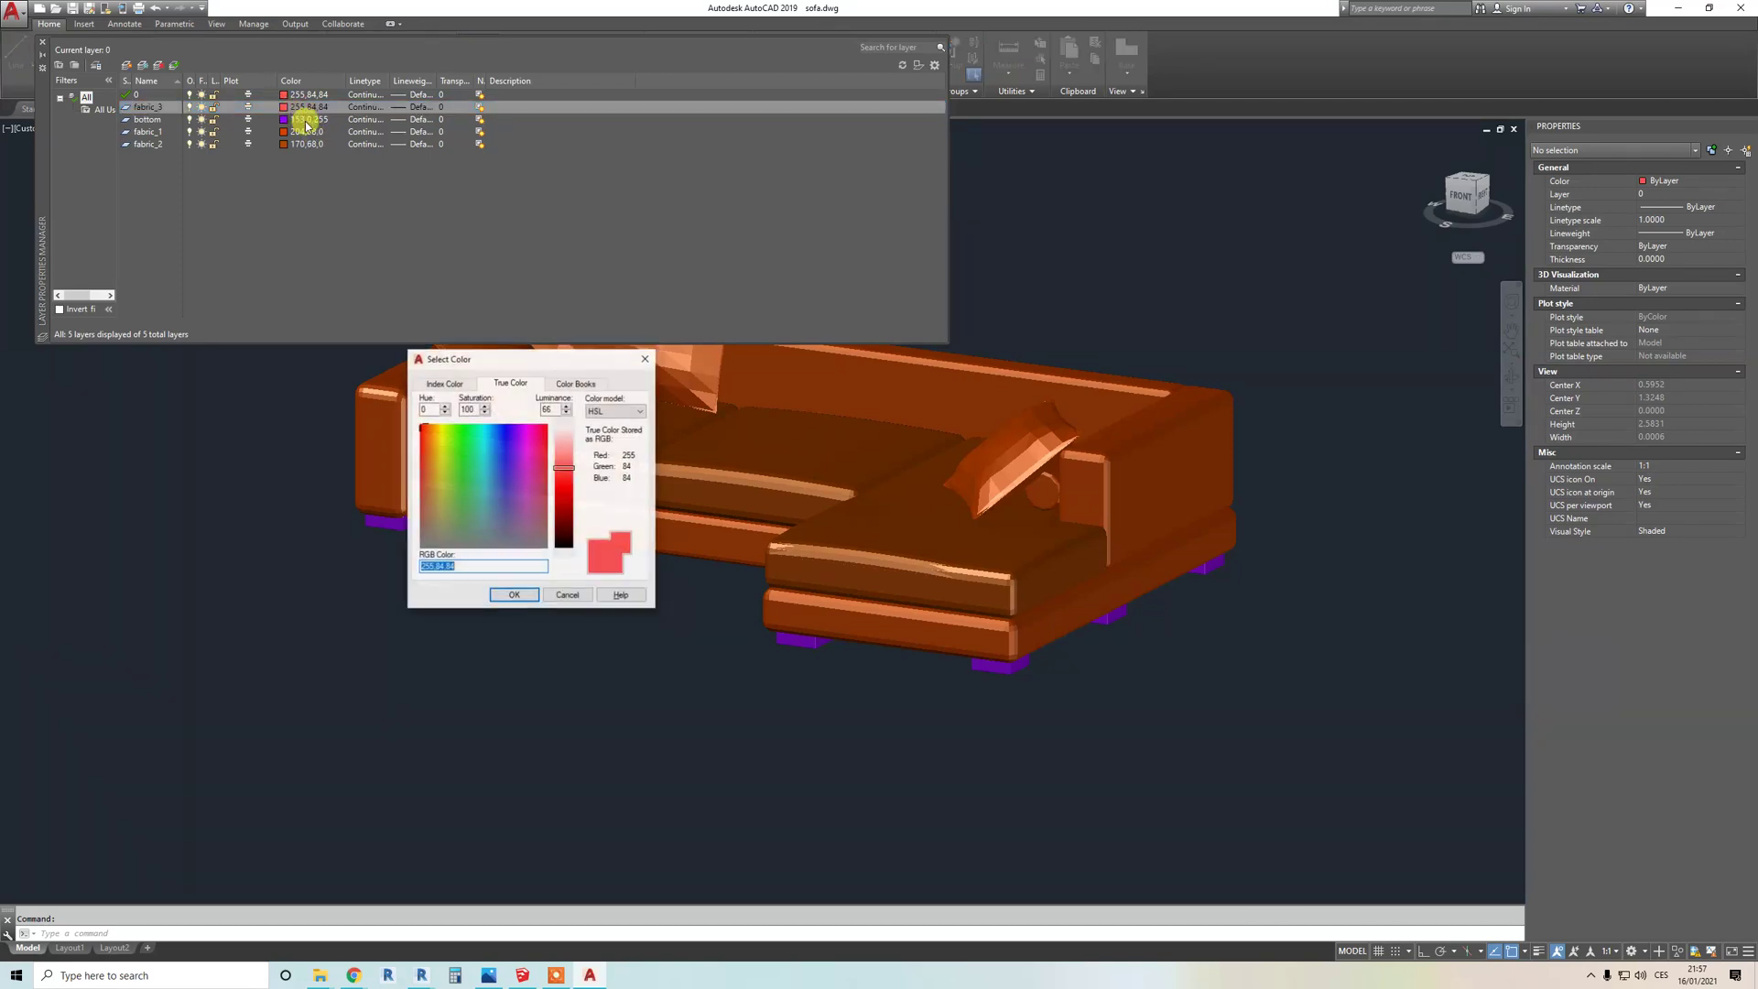
left_click(498, 458)
left_click(508, 596)
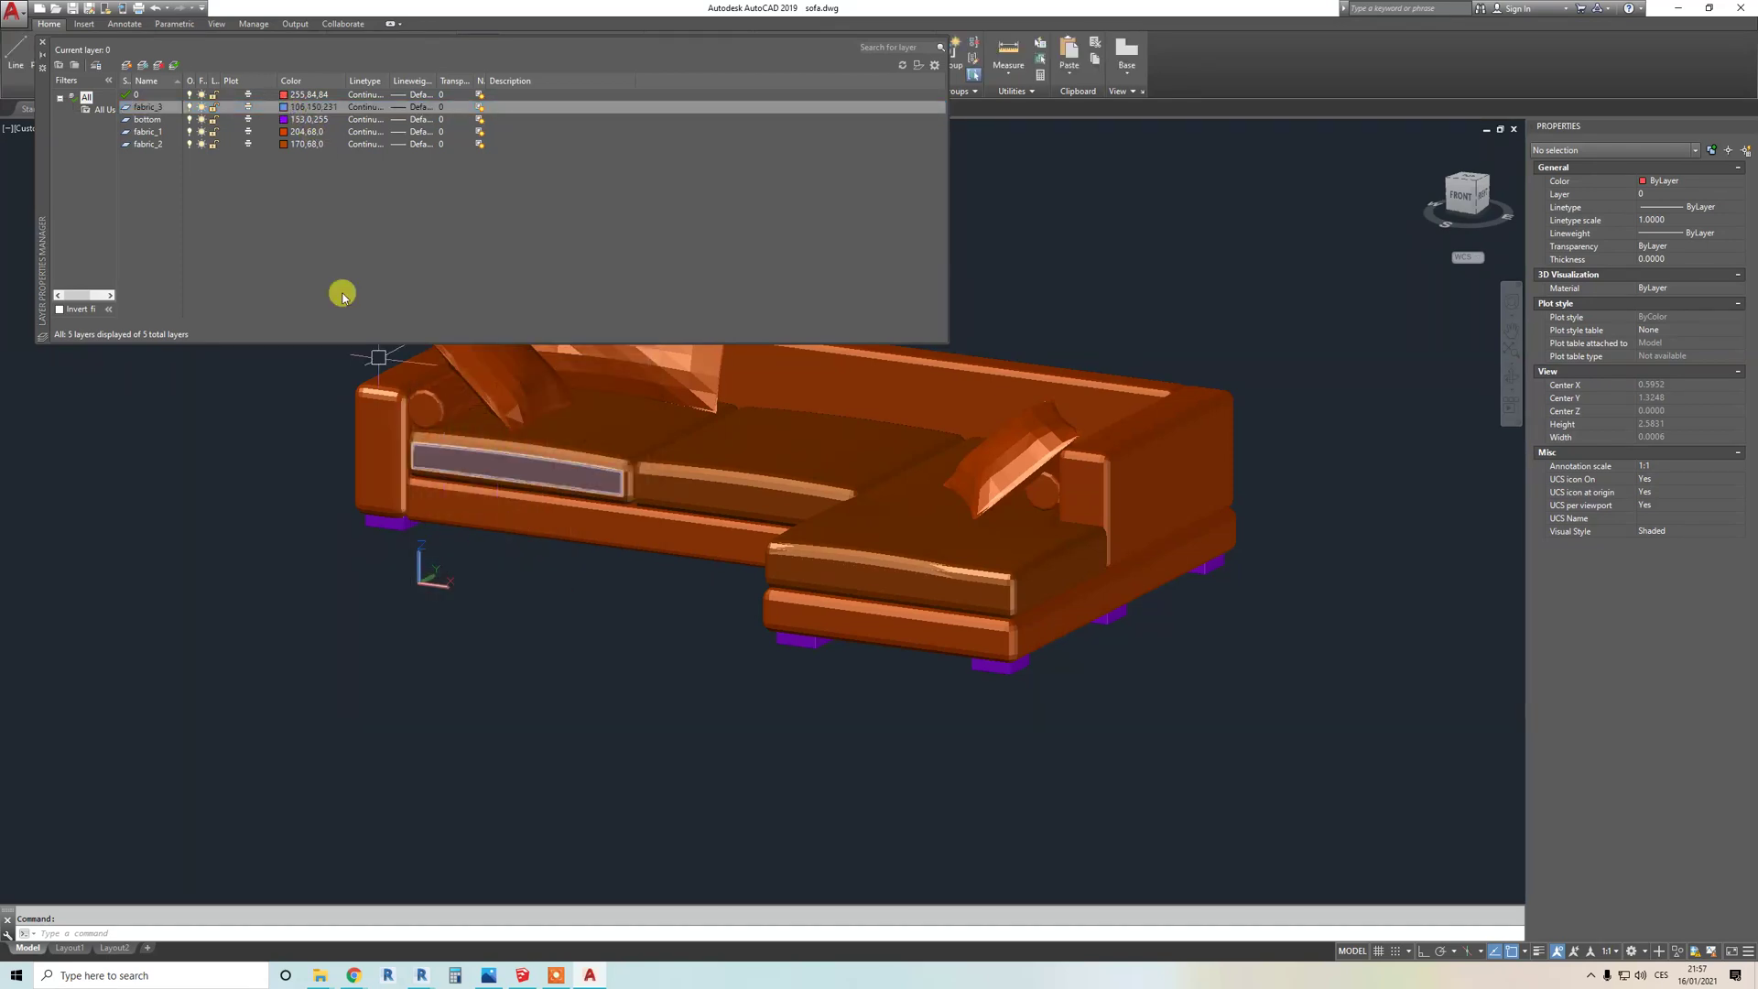
left_click(42, 42)
Step: Assign the long front base panel of the sofa to the fabric_3 layer
left_click(547, 515)
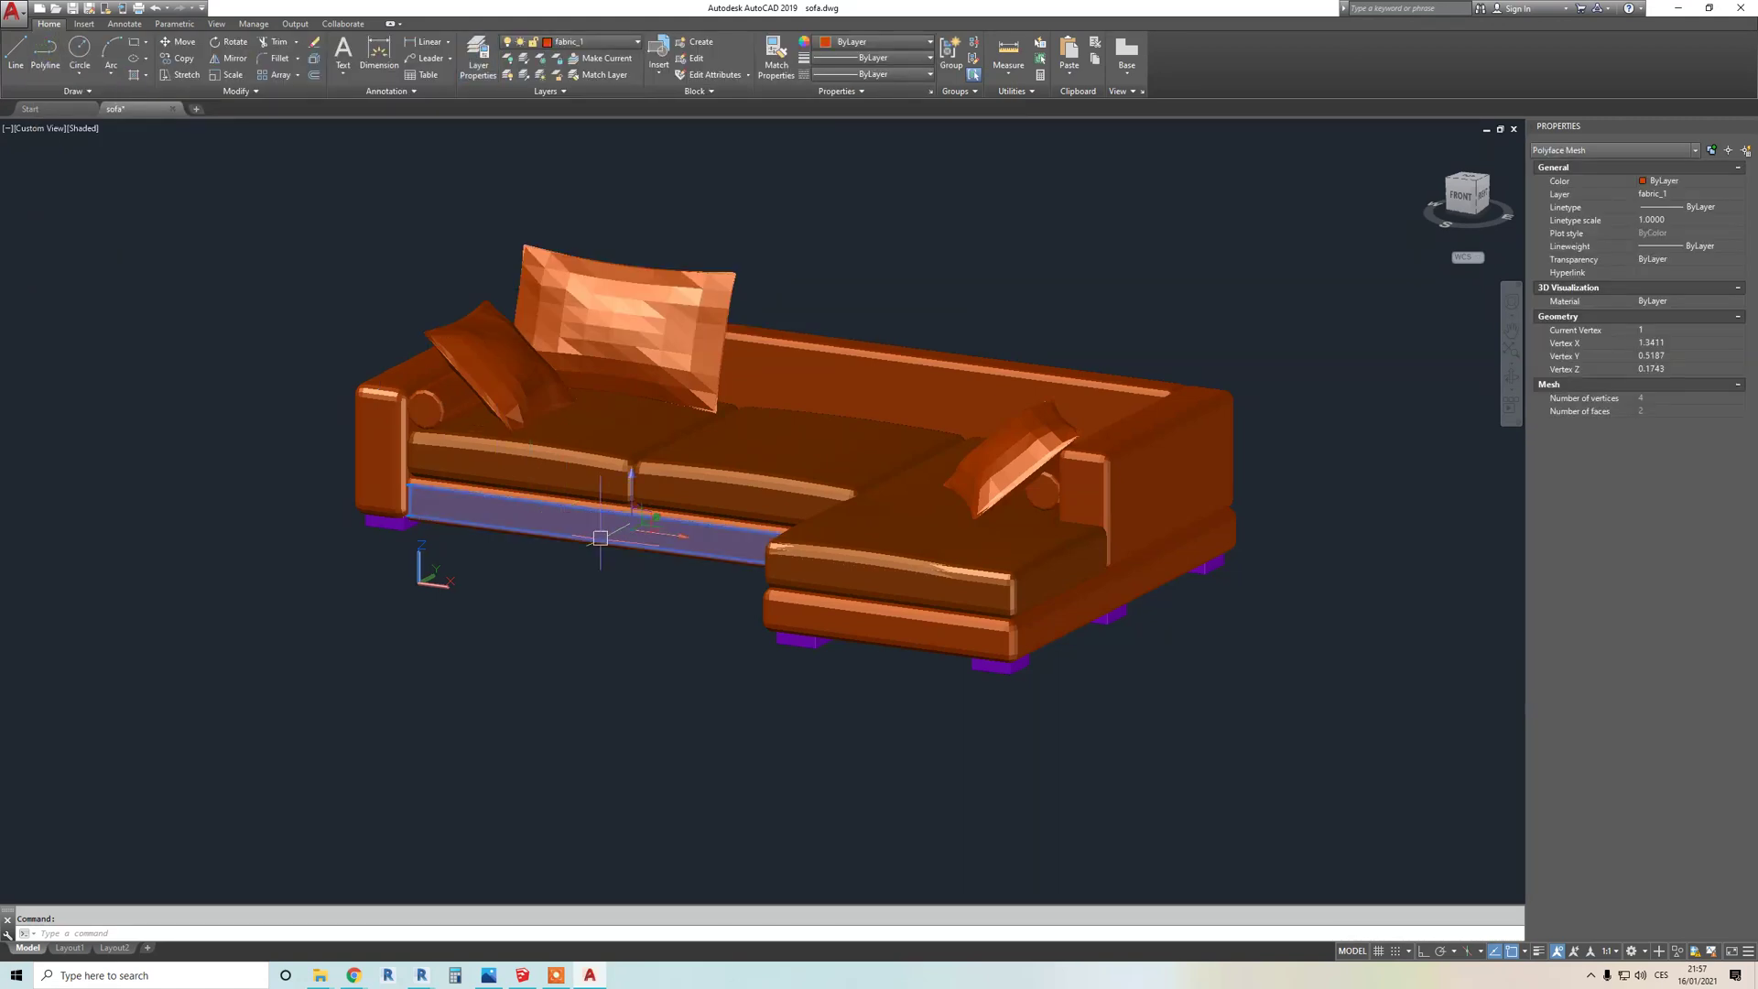
scroll(599, 538, "up", 2)
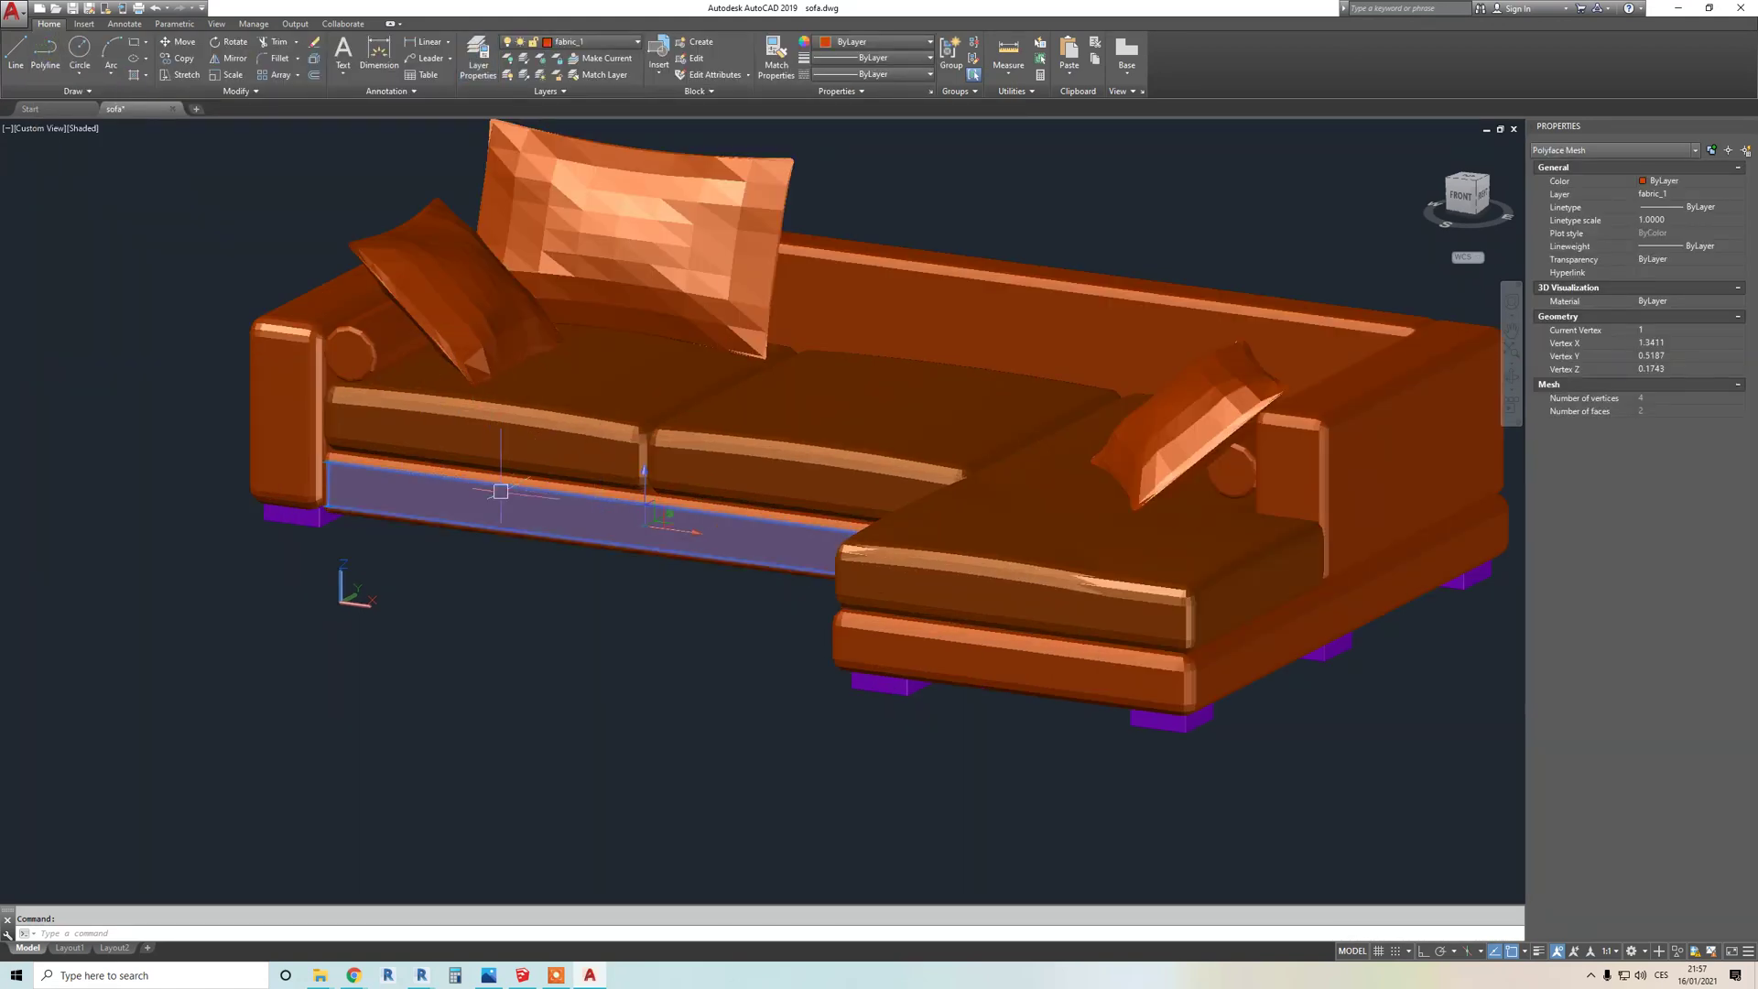
left_click(567, 41)
left_click(567, 125)
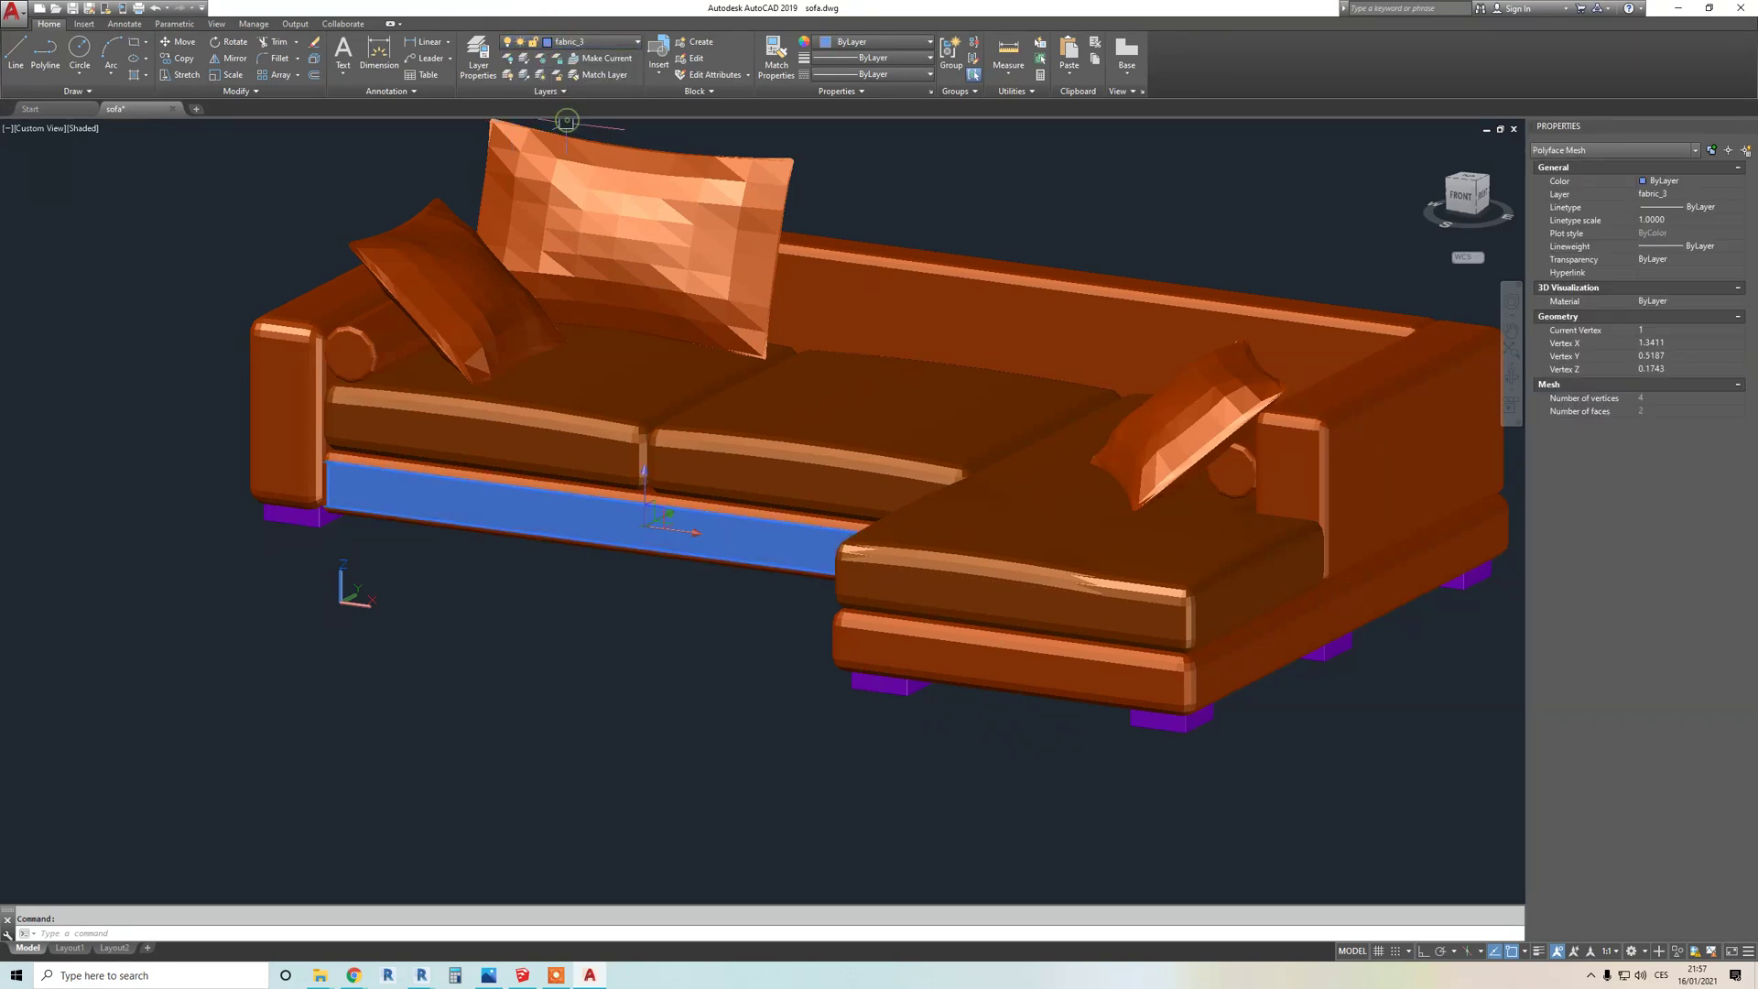
key("Escape")
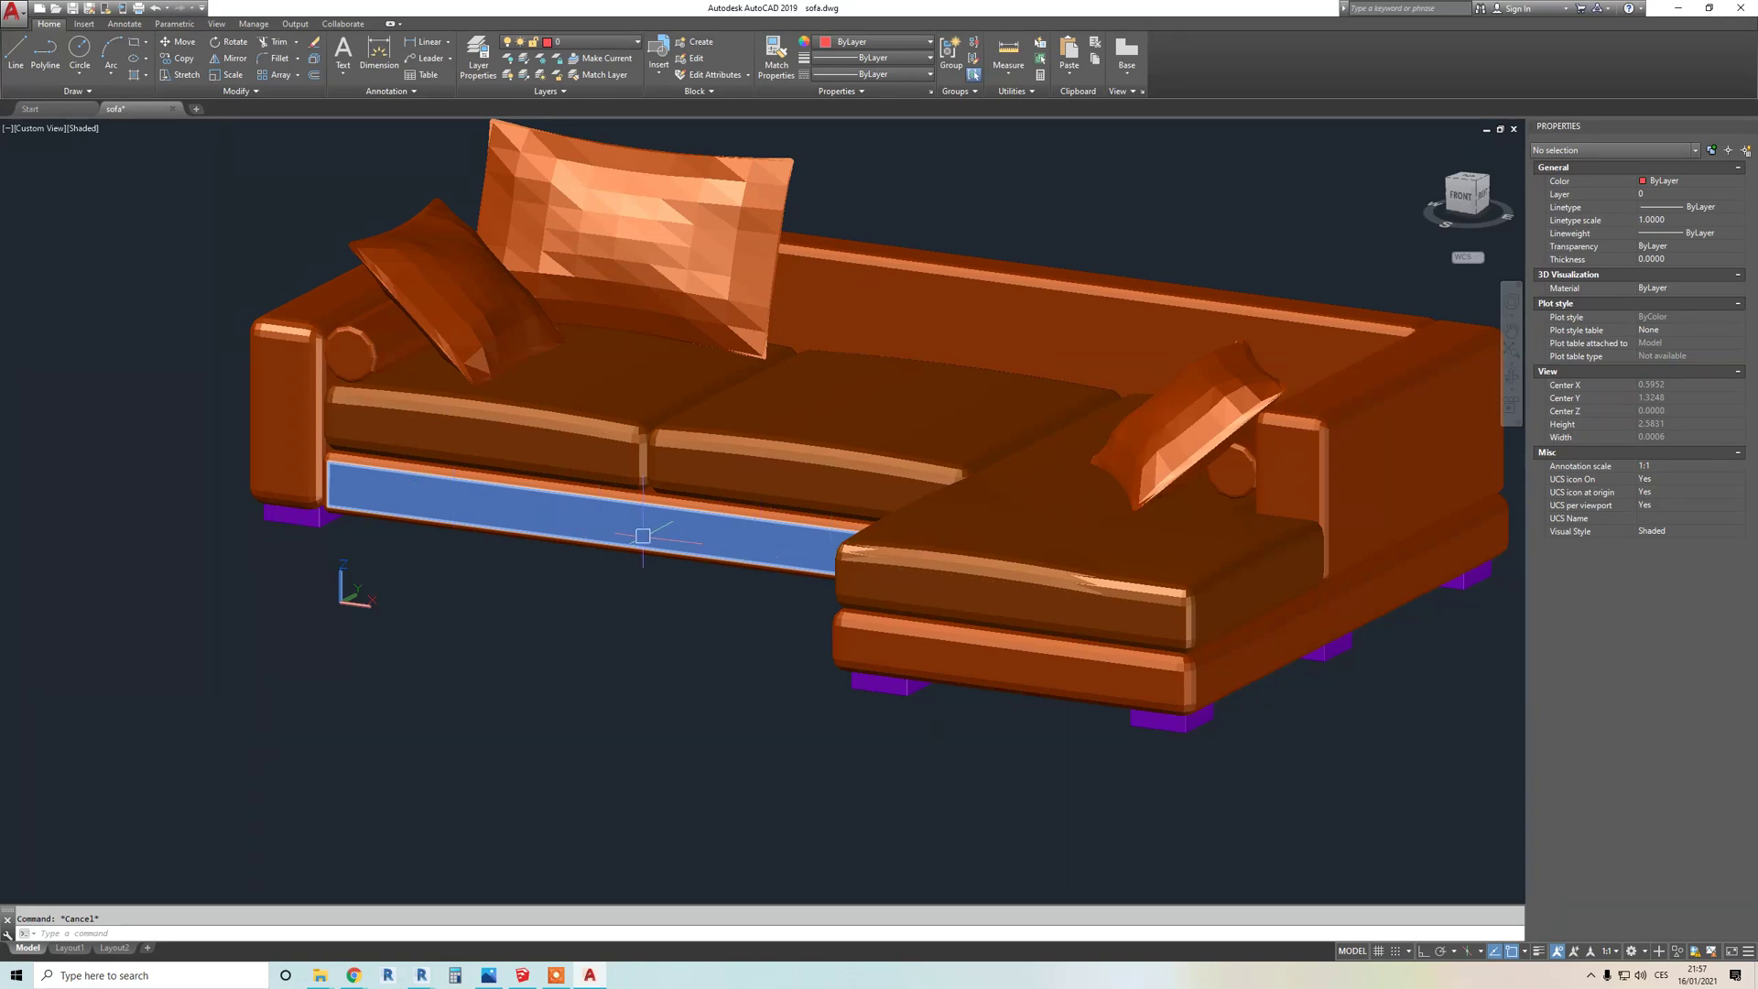
Step: Check the sofa with the reassigned front panel and save the drawing
scroll(642, 536, "down", 3)
scroll(767, 617, "up", 5)
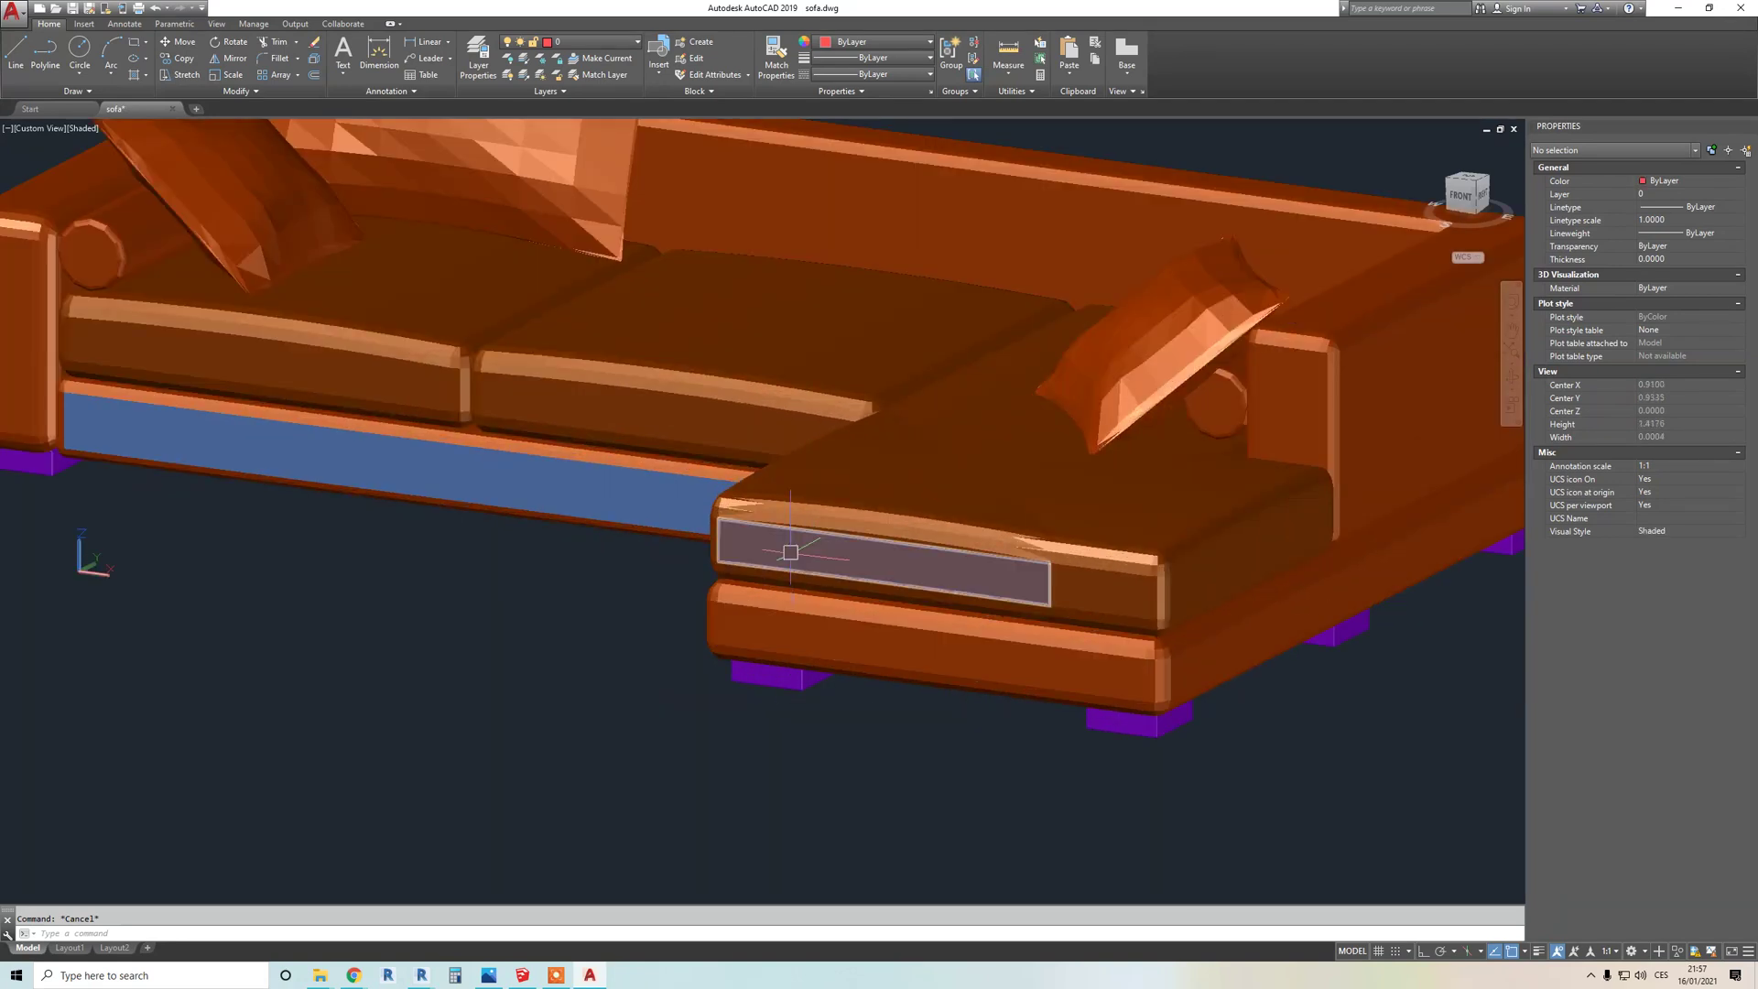
middle_click_drag(21, 304, 604, 384)
scroll(282, 332, "down", 2)
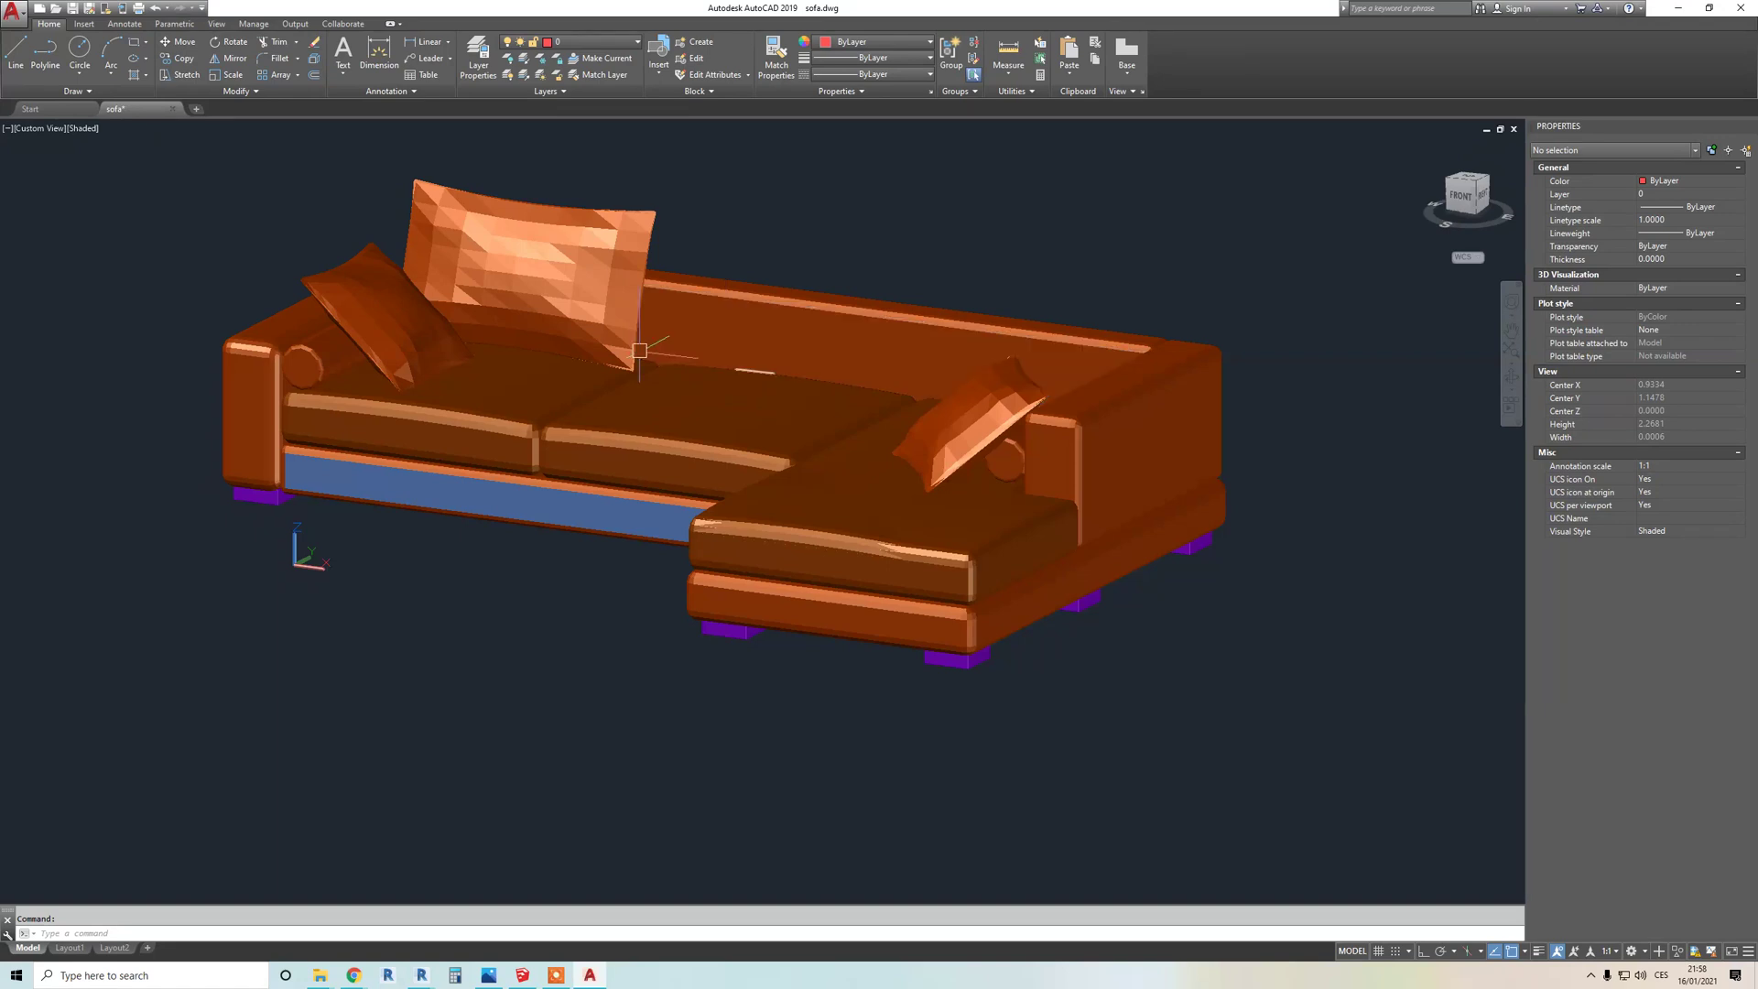
left_click(74, 13)
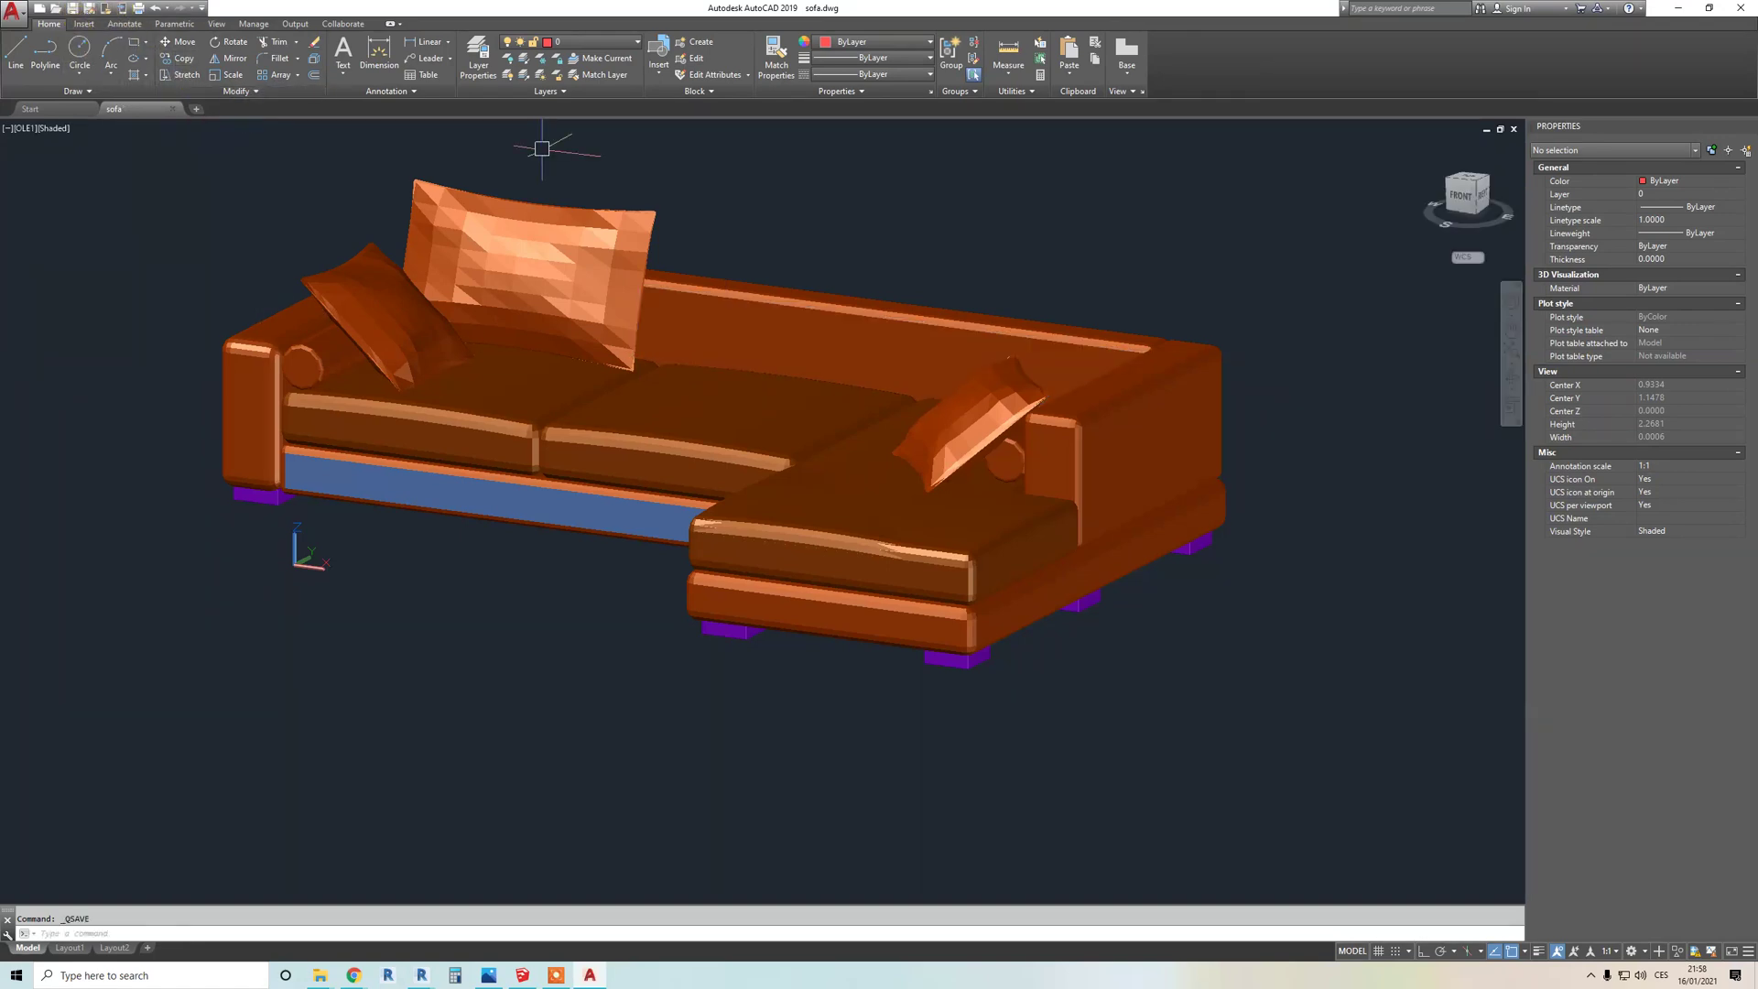
Step: Switch to Revit and delete the imported sofa from the family's 3D view
left_click(1682, 9)
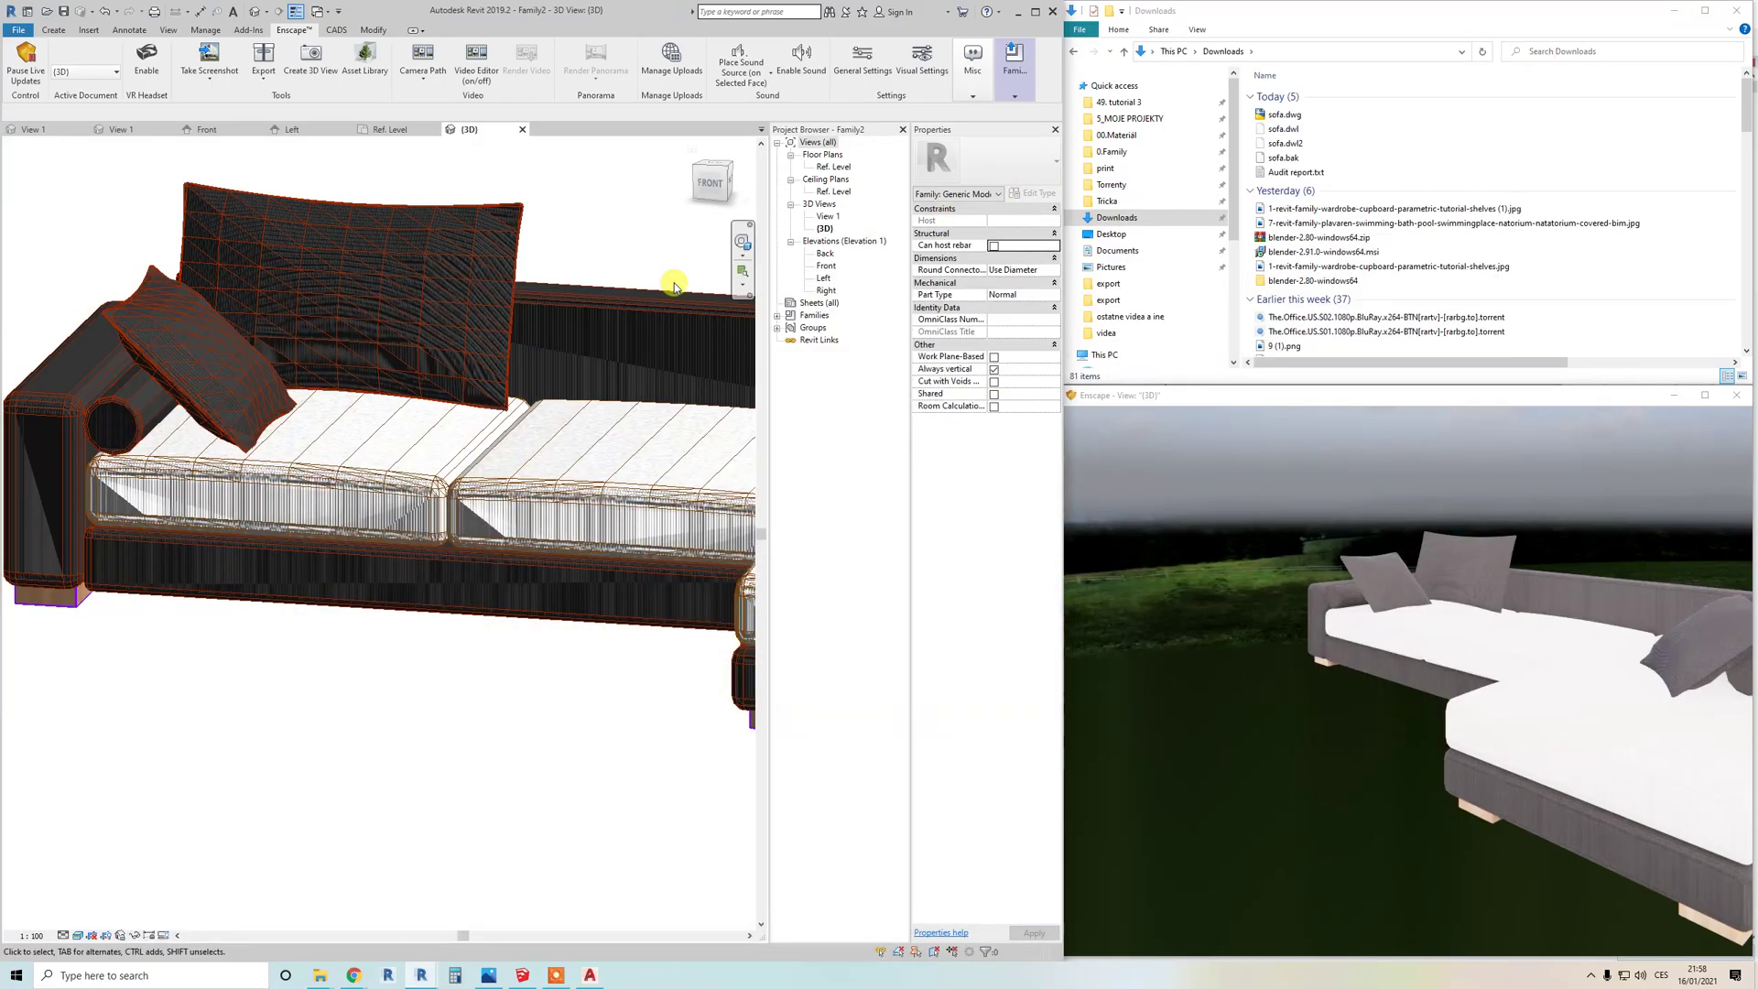
left_click(470, 404)
key("Delete")
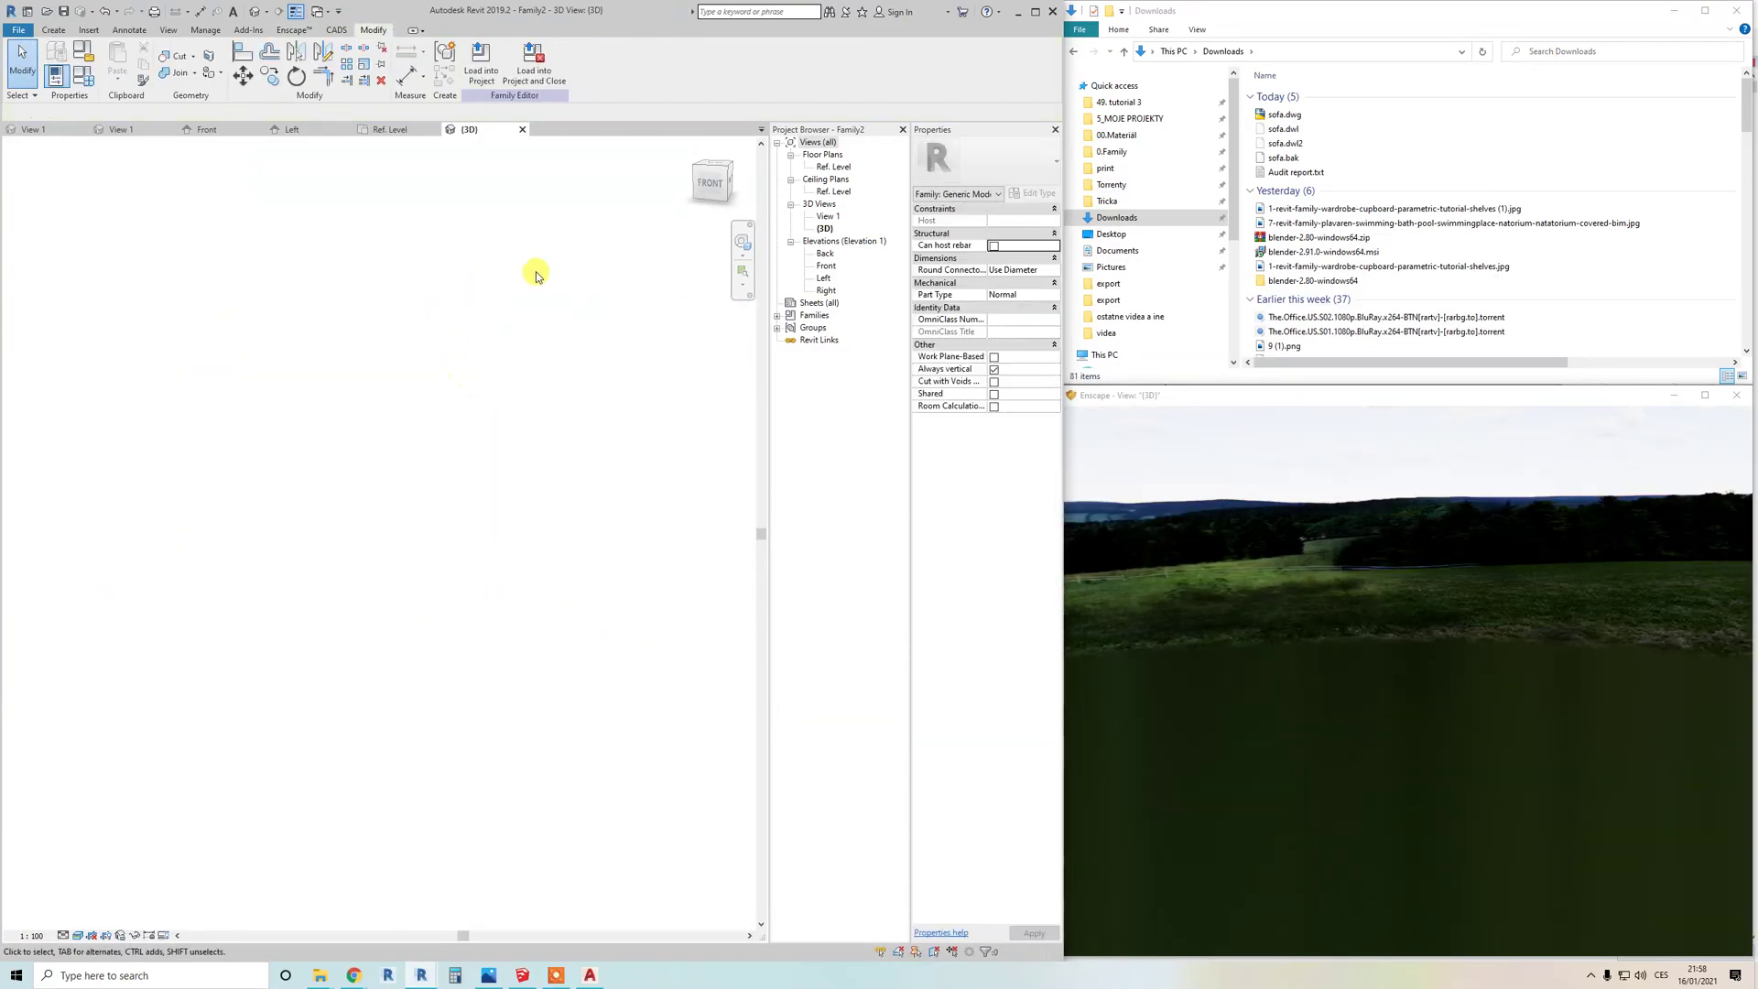
Step: Import sofa.dwg into the Ref. Level floor plan with the layers bottom, fabric_1, fabric_2 and fabric_3, leaving out layer 0
left_click(1036, 13)
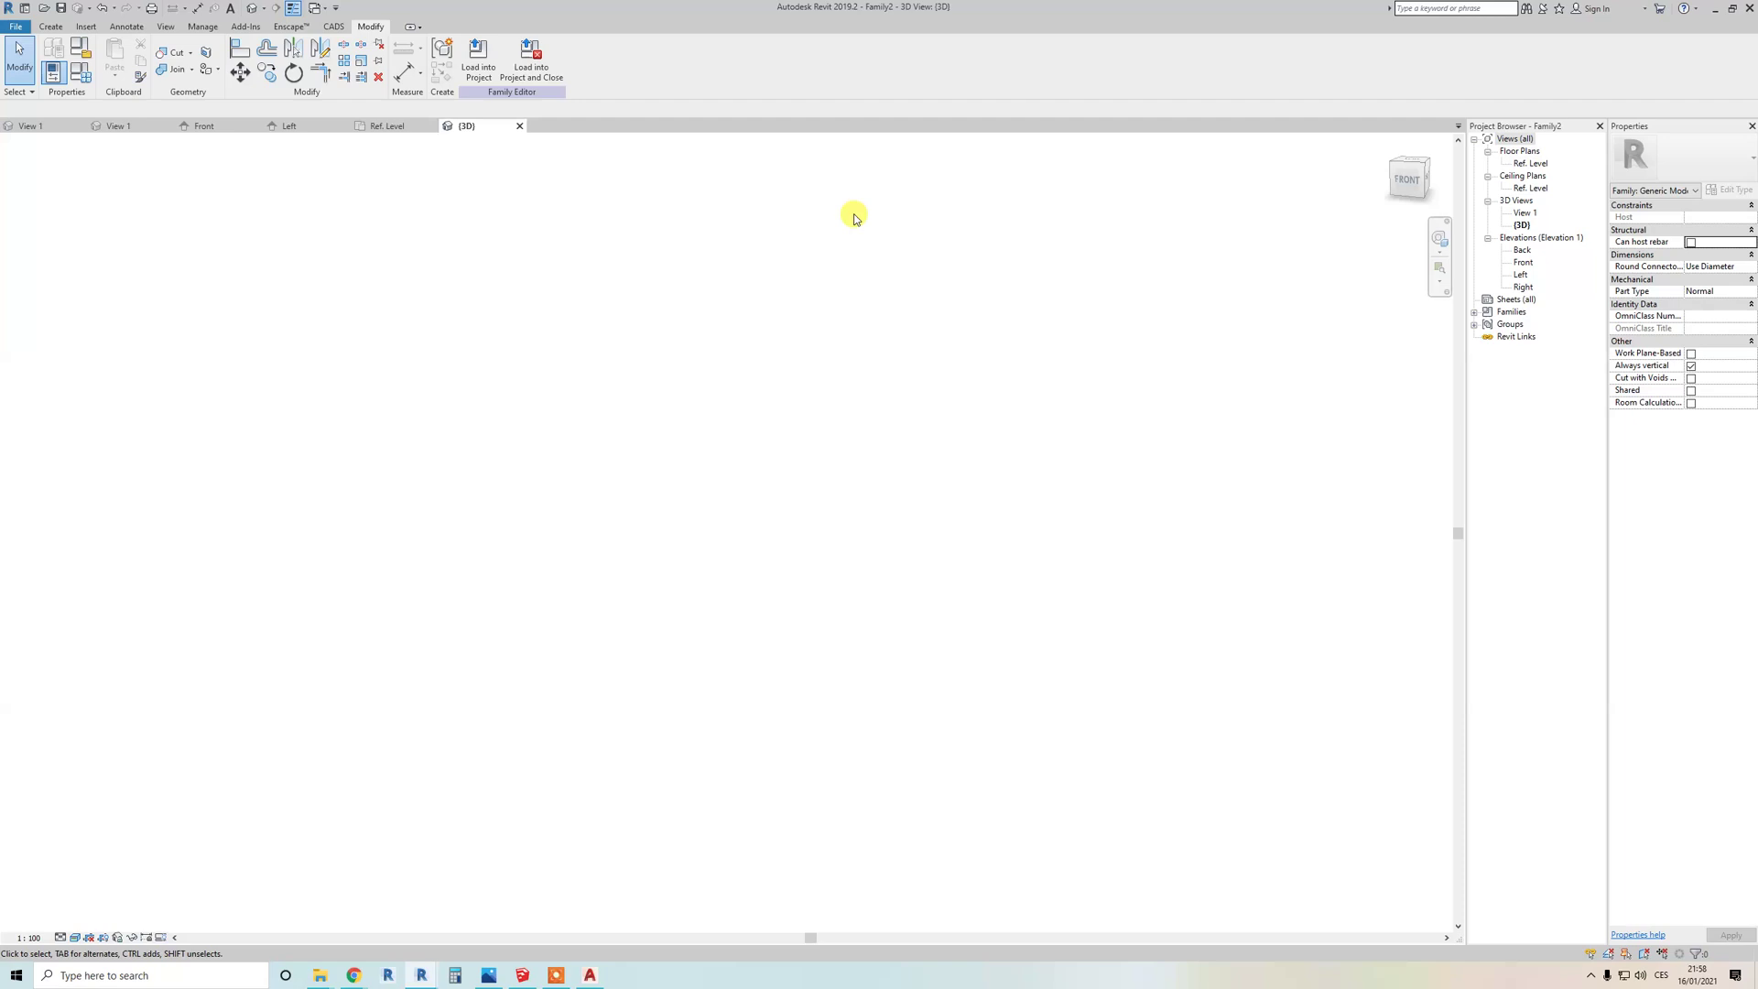
double_click(1530, 163)
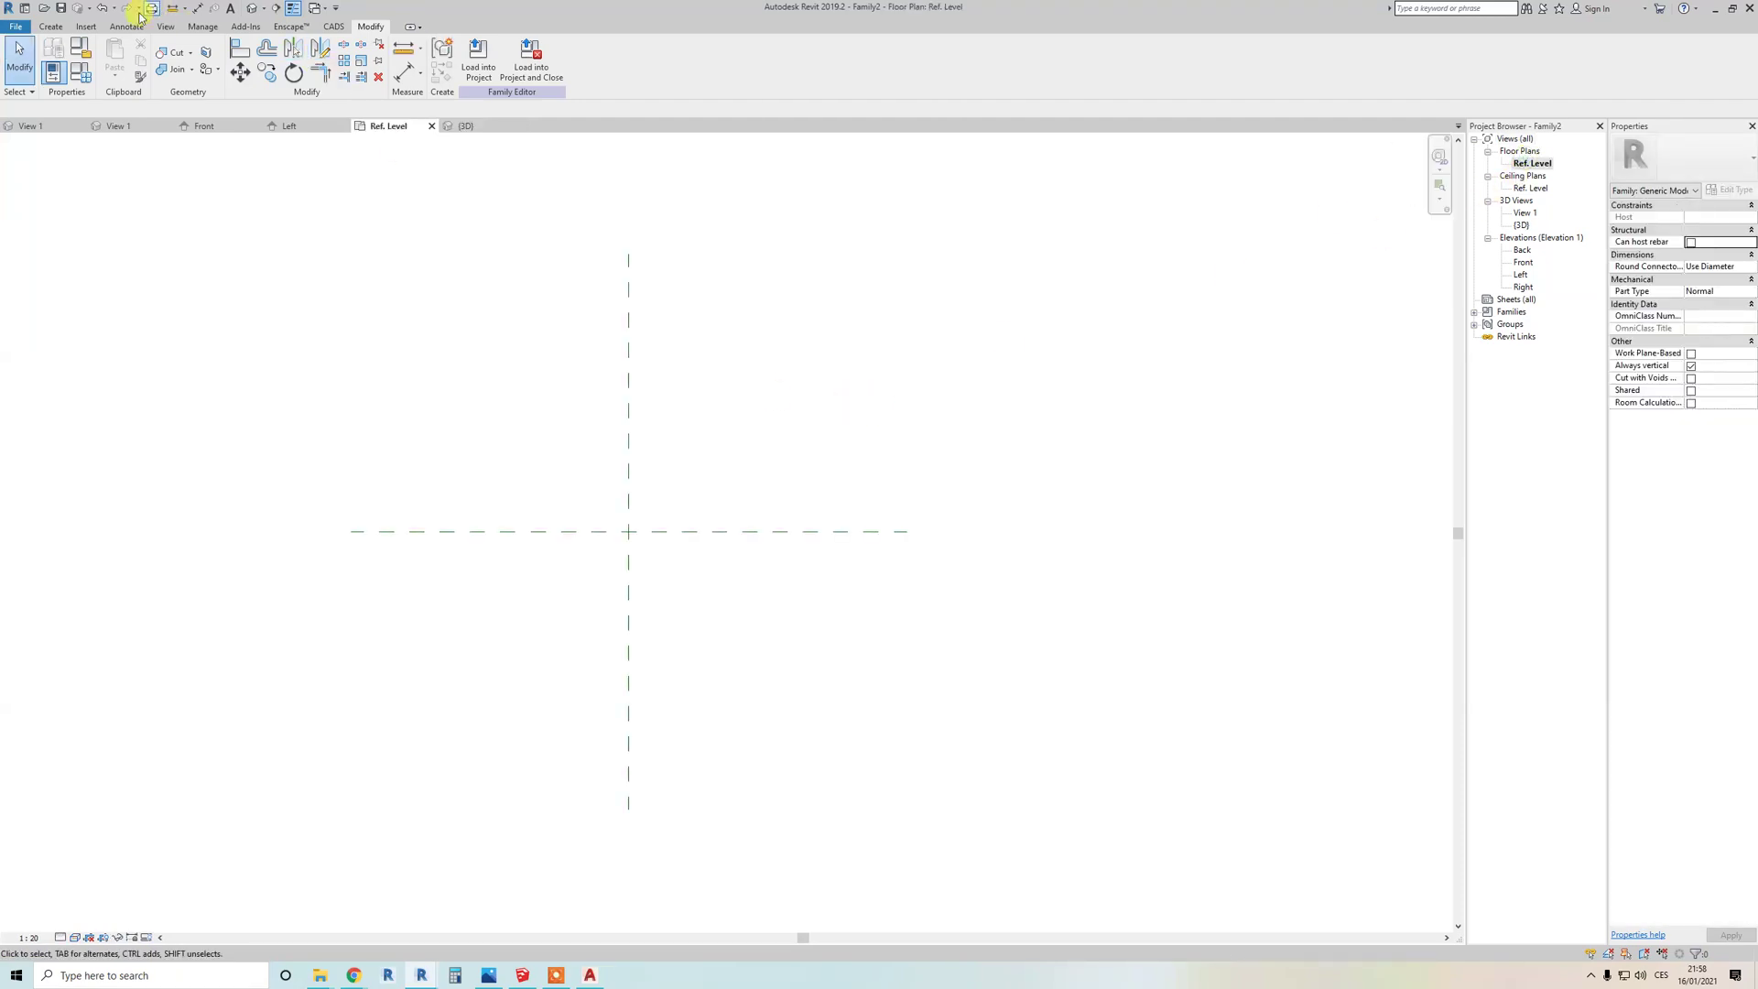
left_click(85, 25)
left_click(333, 69)
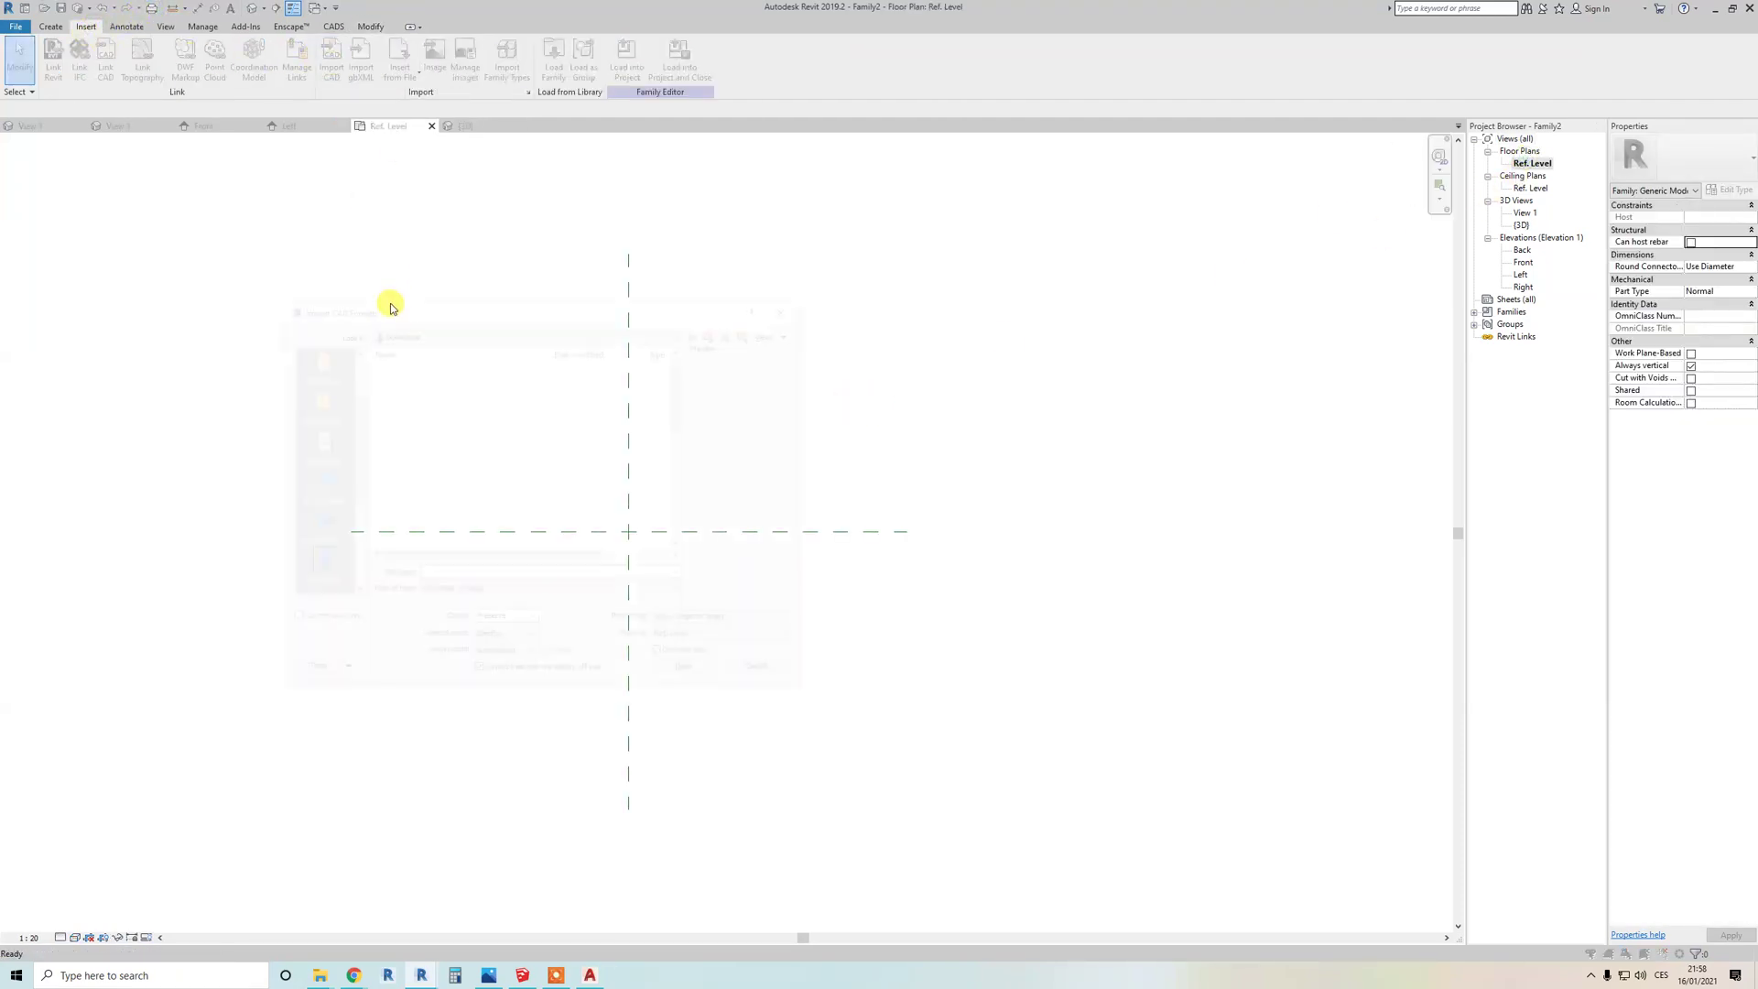
left_click(403, 378)
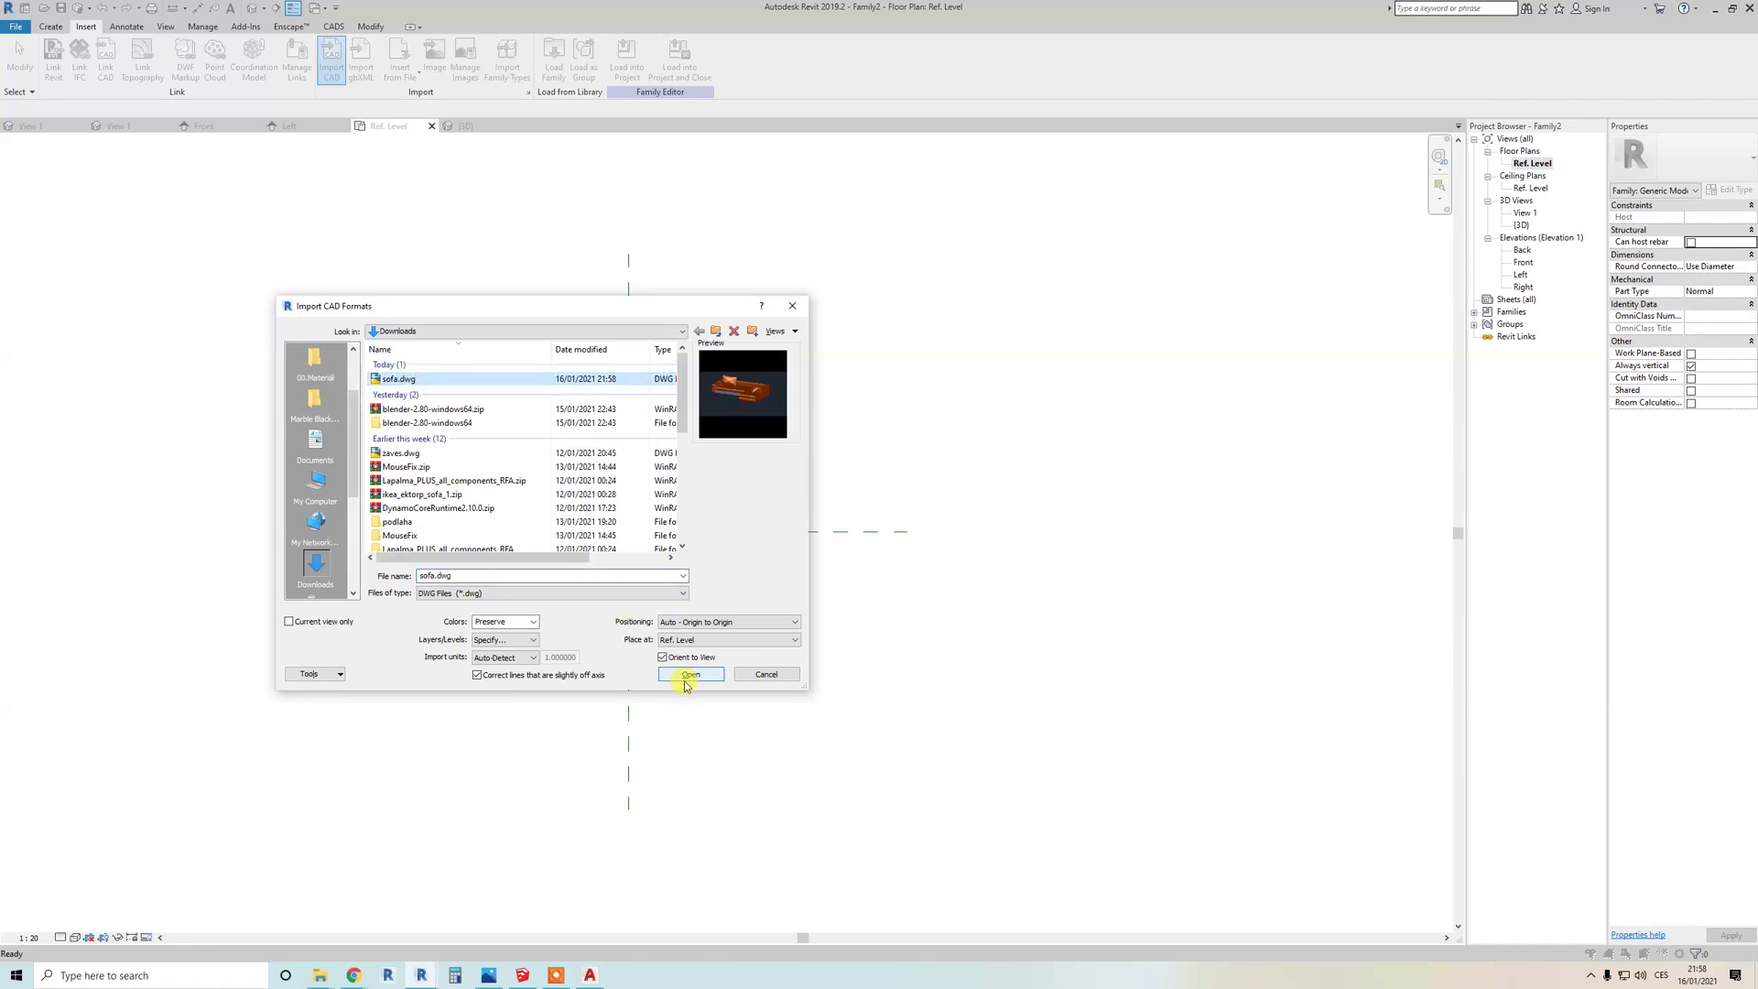
left_click(689, 675)
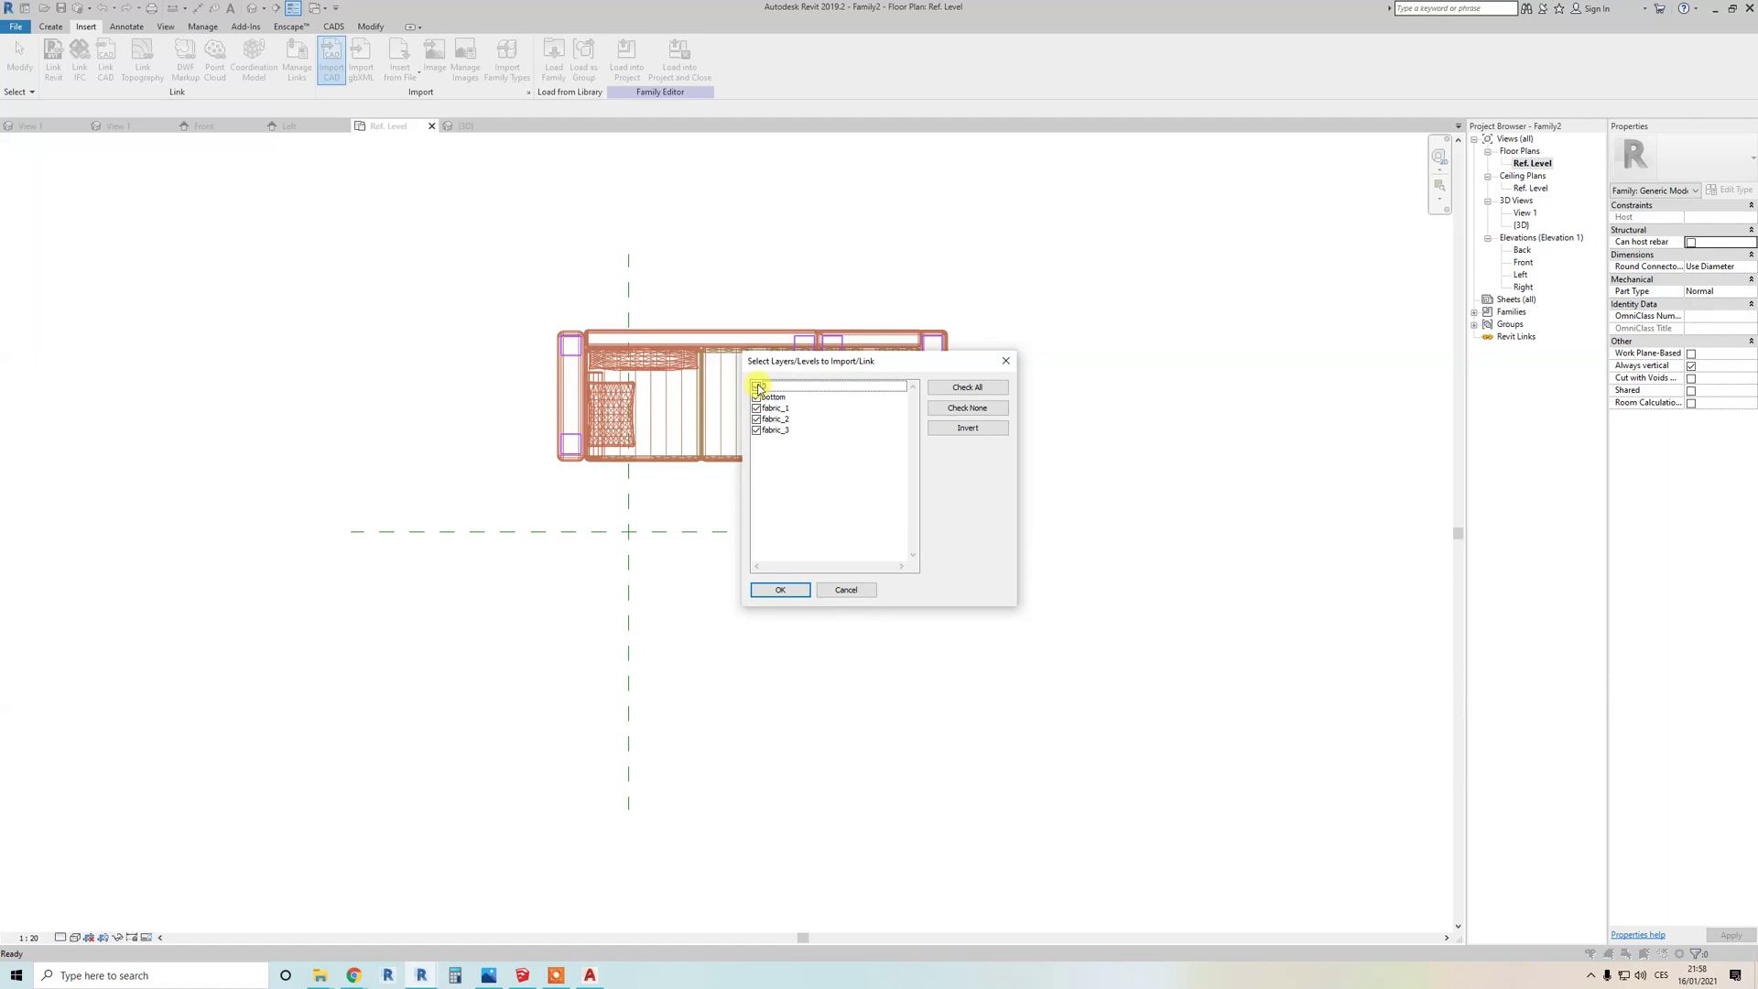
left_click(757, 387)
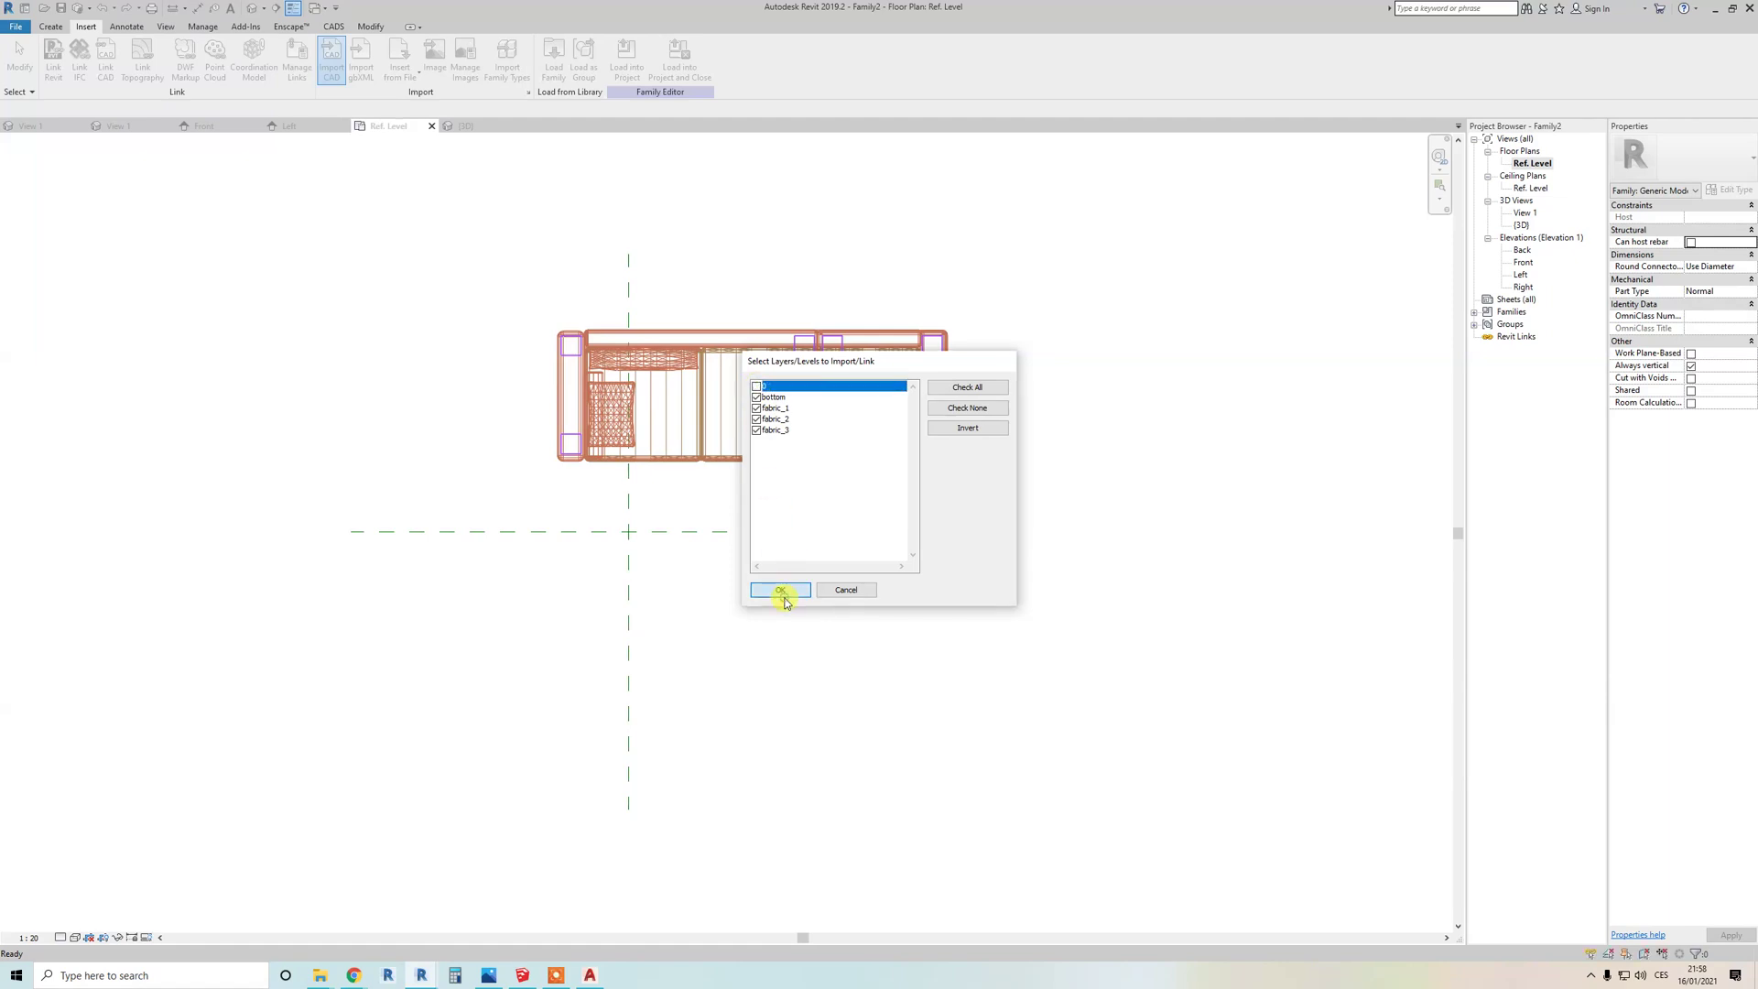
left_click(781, 592)
Step: In the object styles for imported objects, set the material of fabric_3 to black fabric
left_click(200, 27)
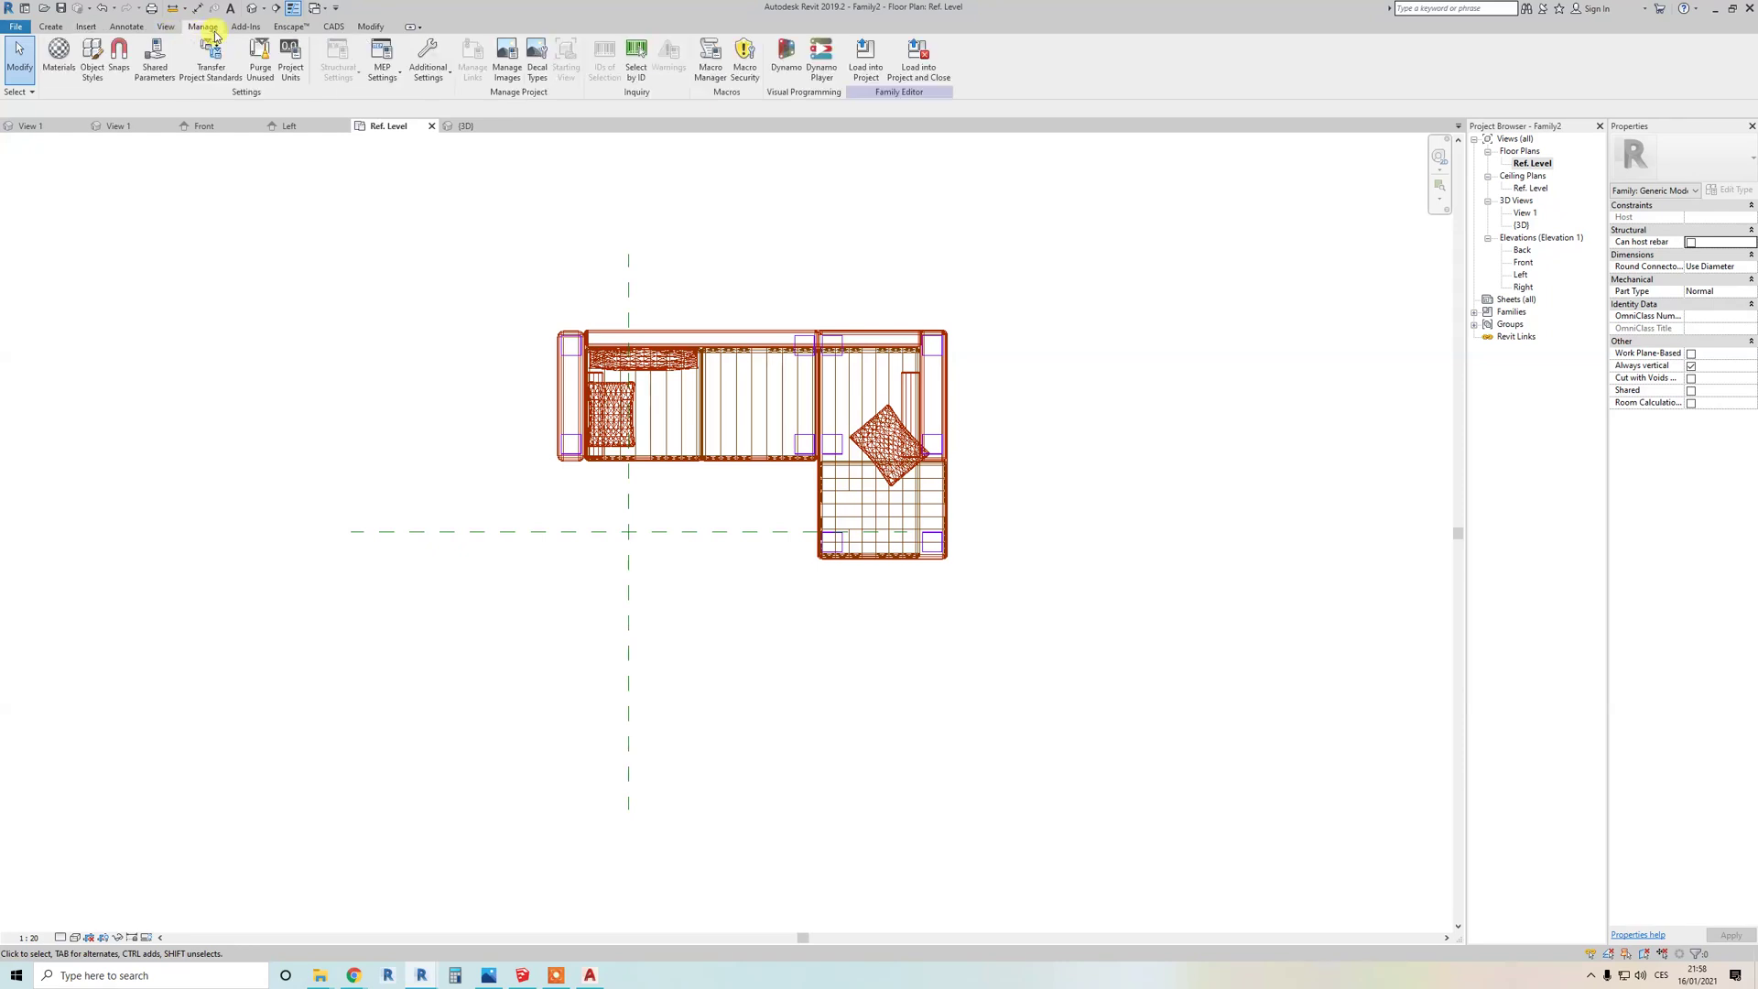
left_click(91, 62)
left_click(253, 259)
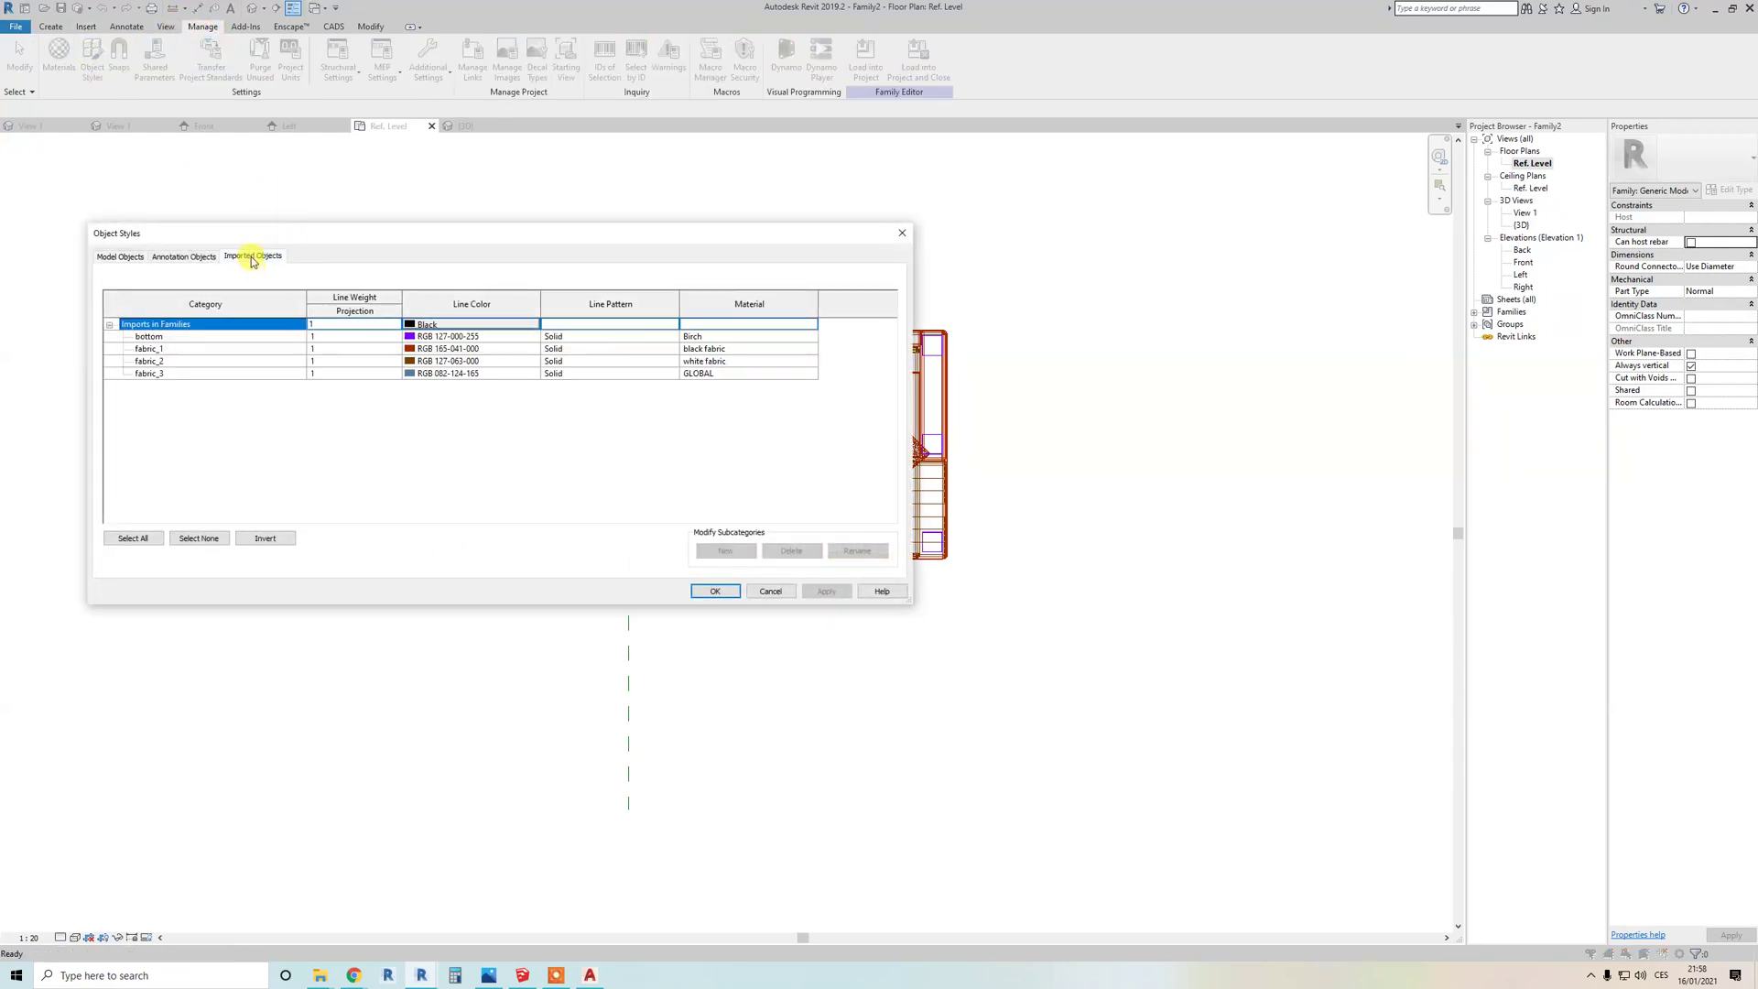
left_click(746, 351)
left_click(729, 372)
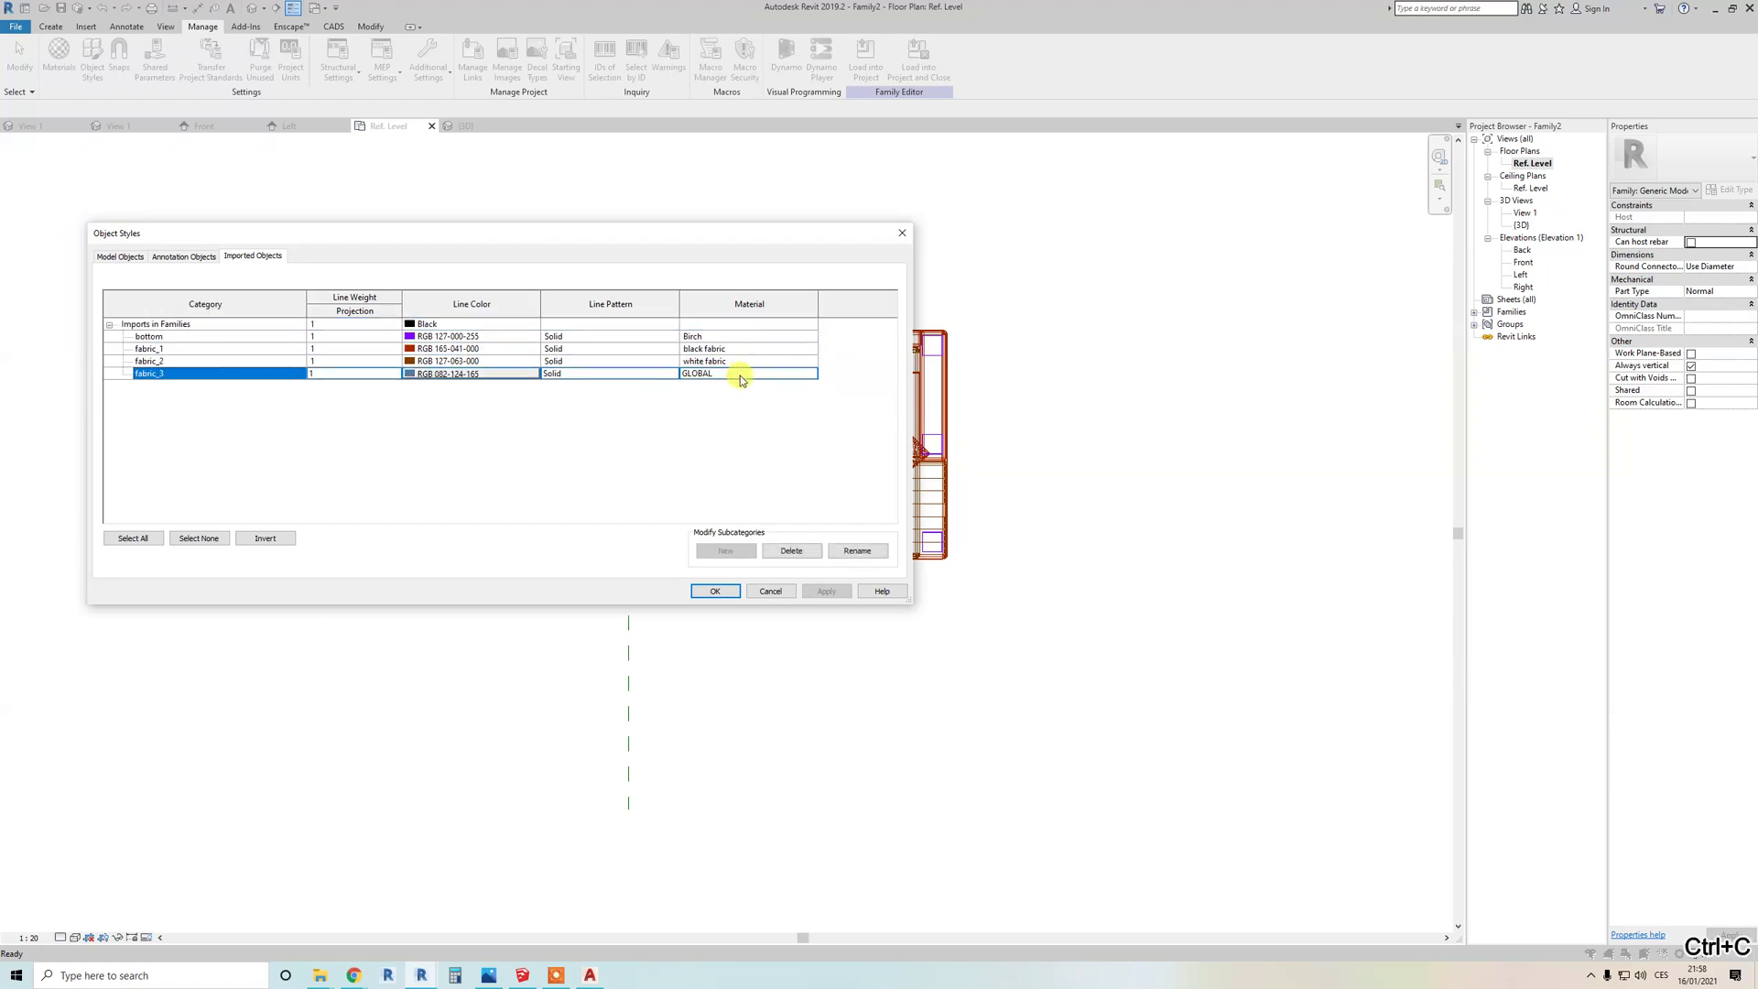
type("black fabric")
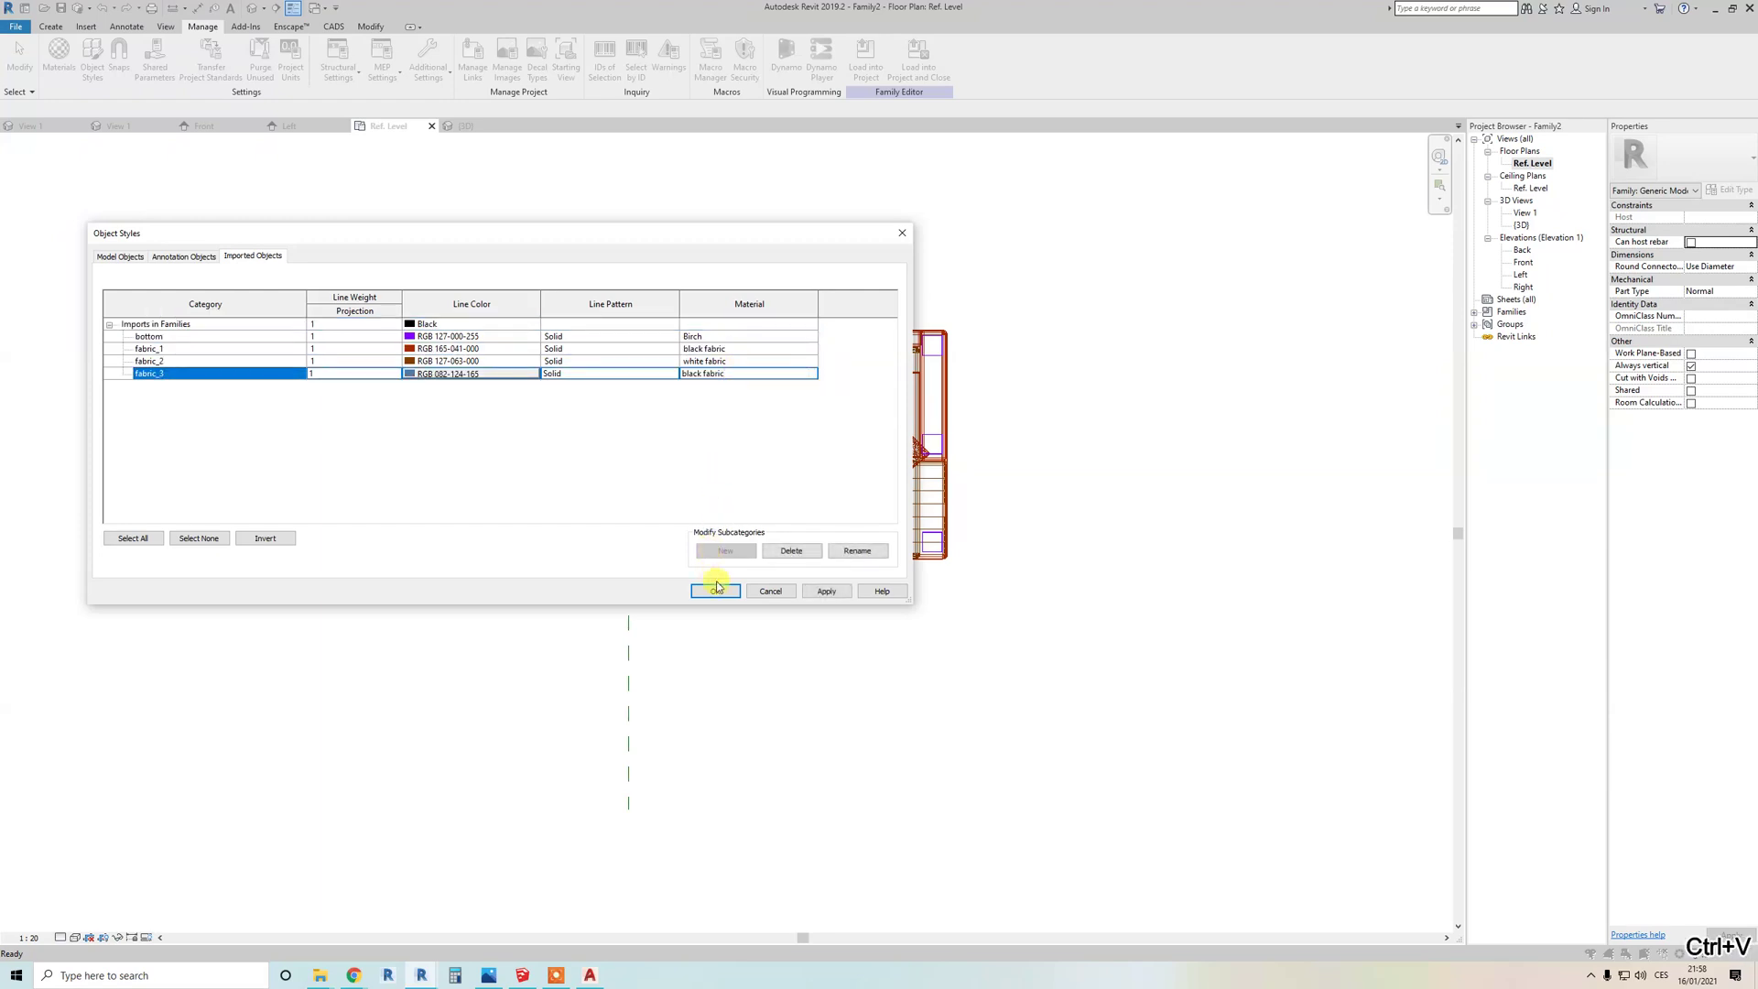
left_click(715, 590)
Step: Close the Enscape rendering and restart it for the family's 3D view
key("ctrl+alt+a")
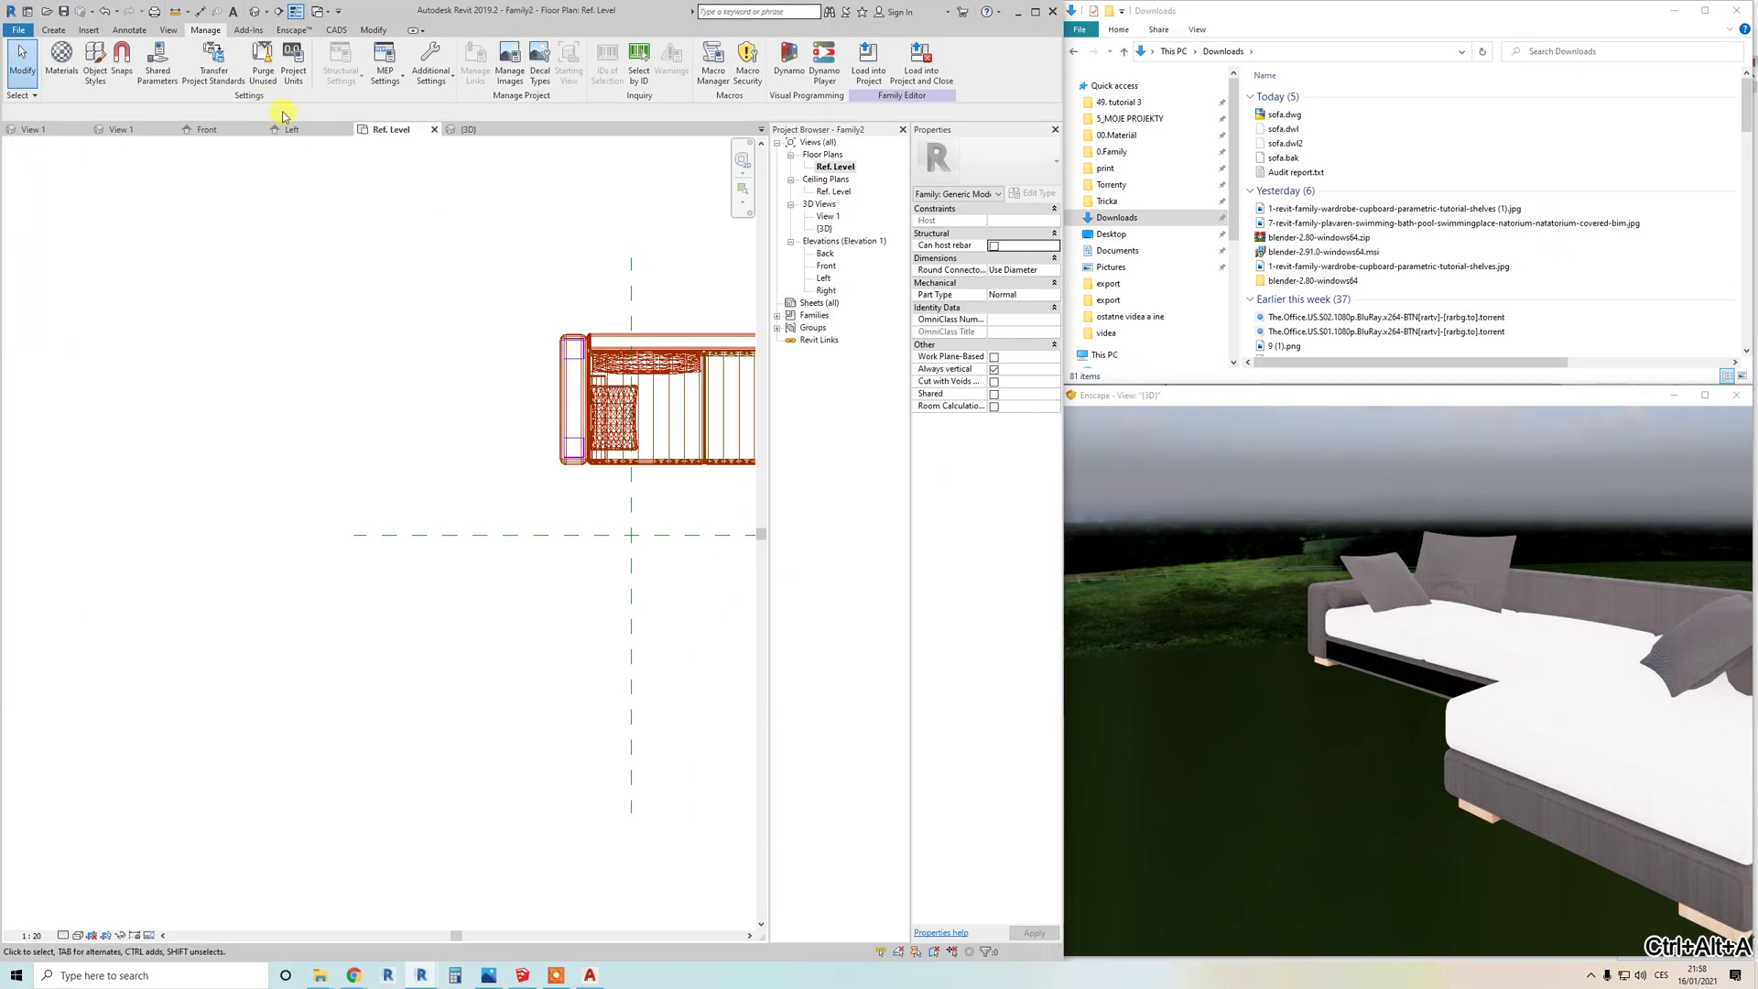
left_click(1736, 395)
left_click(293, 30)
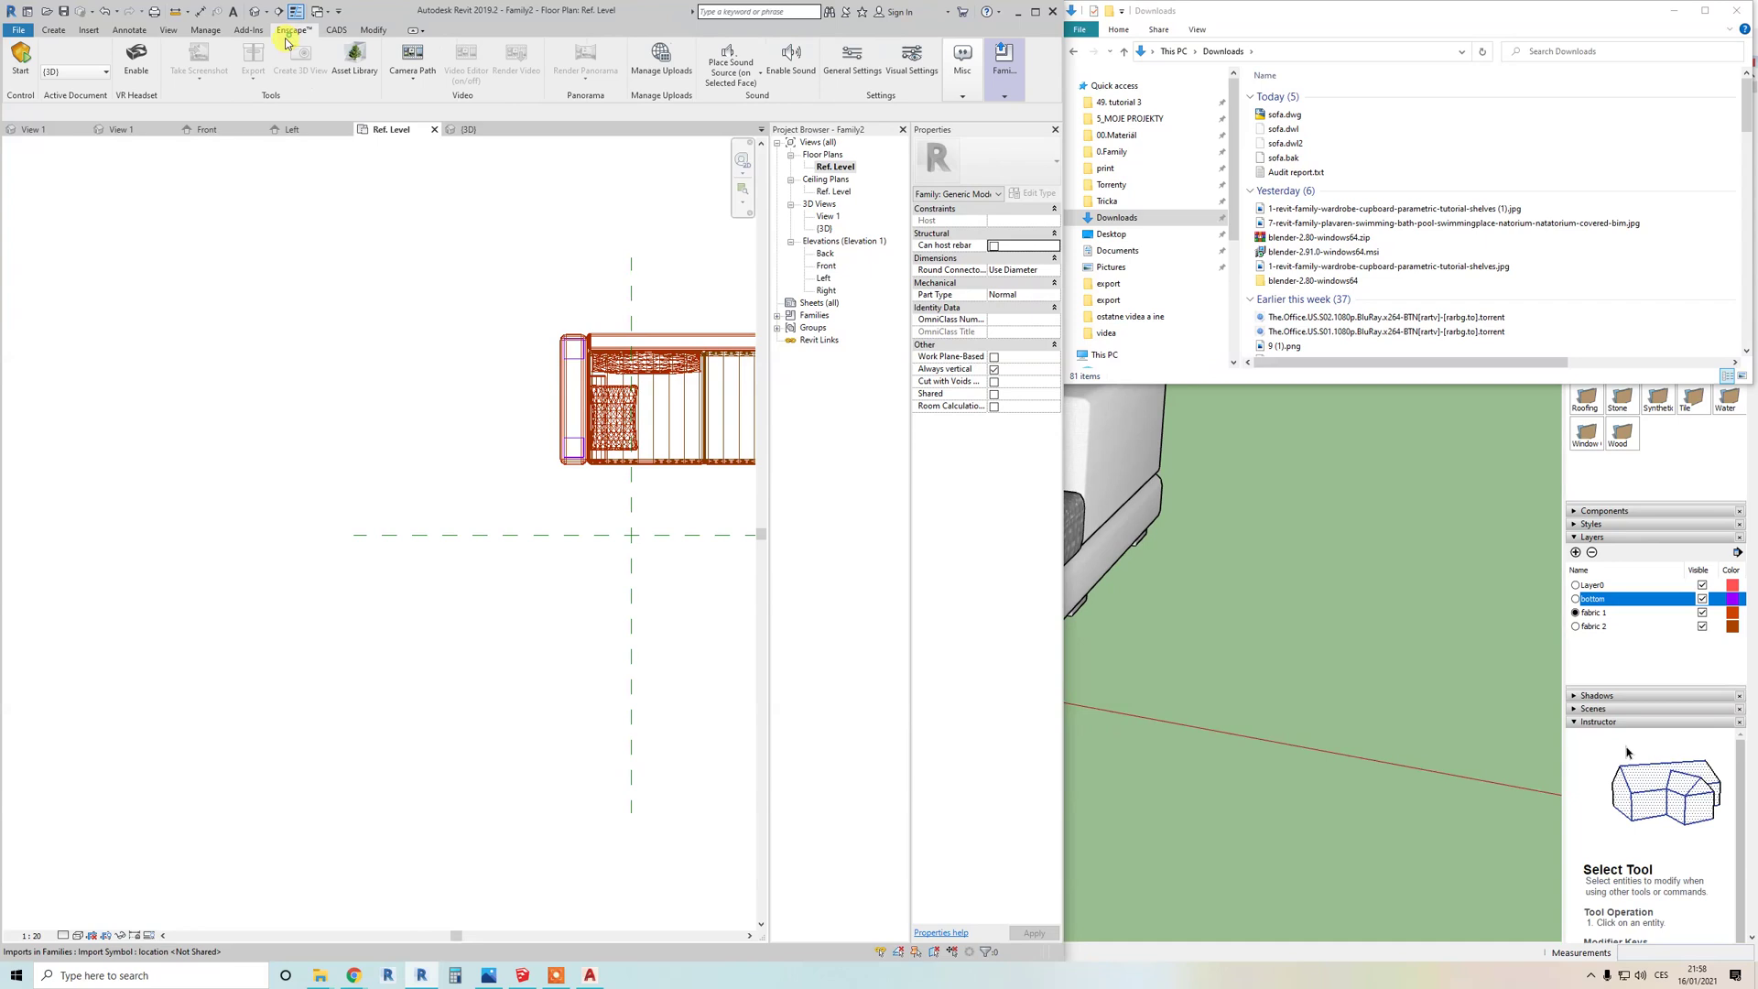
left_click(26, 62)
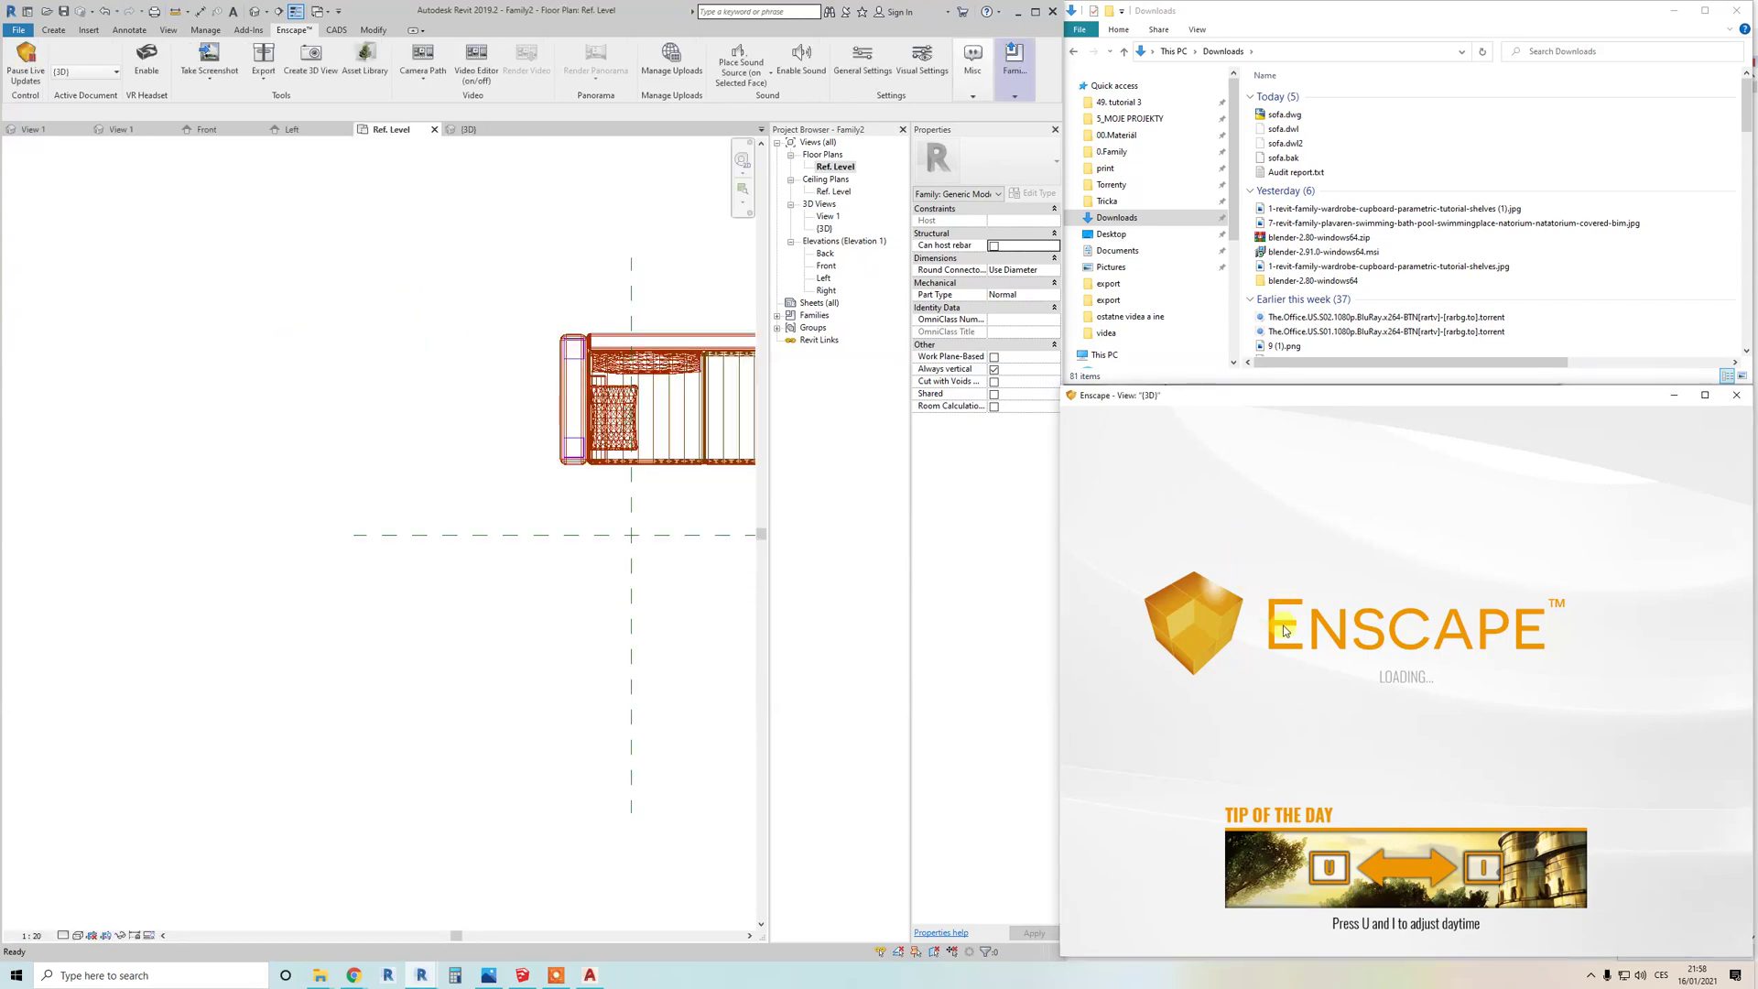
Step: Examine the fabric on the sofa's front base panel, armrest and seat cushions up close in the Enscape rendering
scroll(1306, 675, "up", 5)
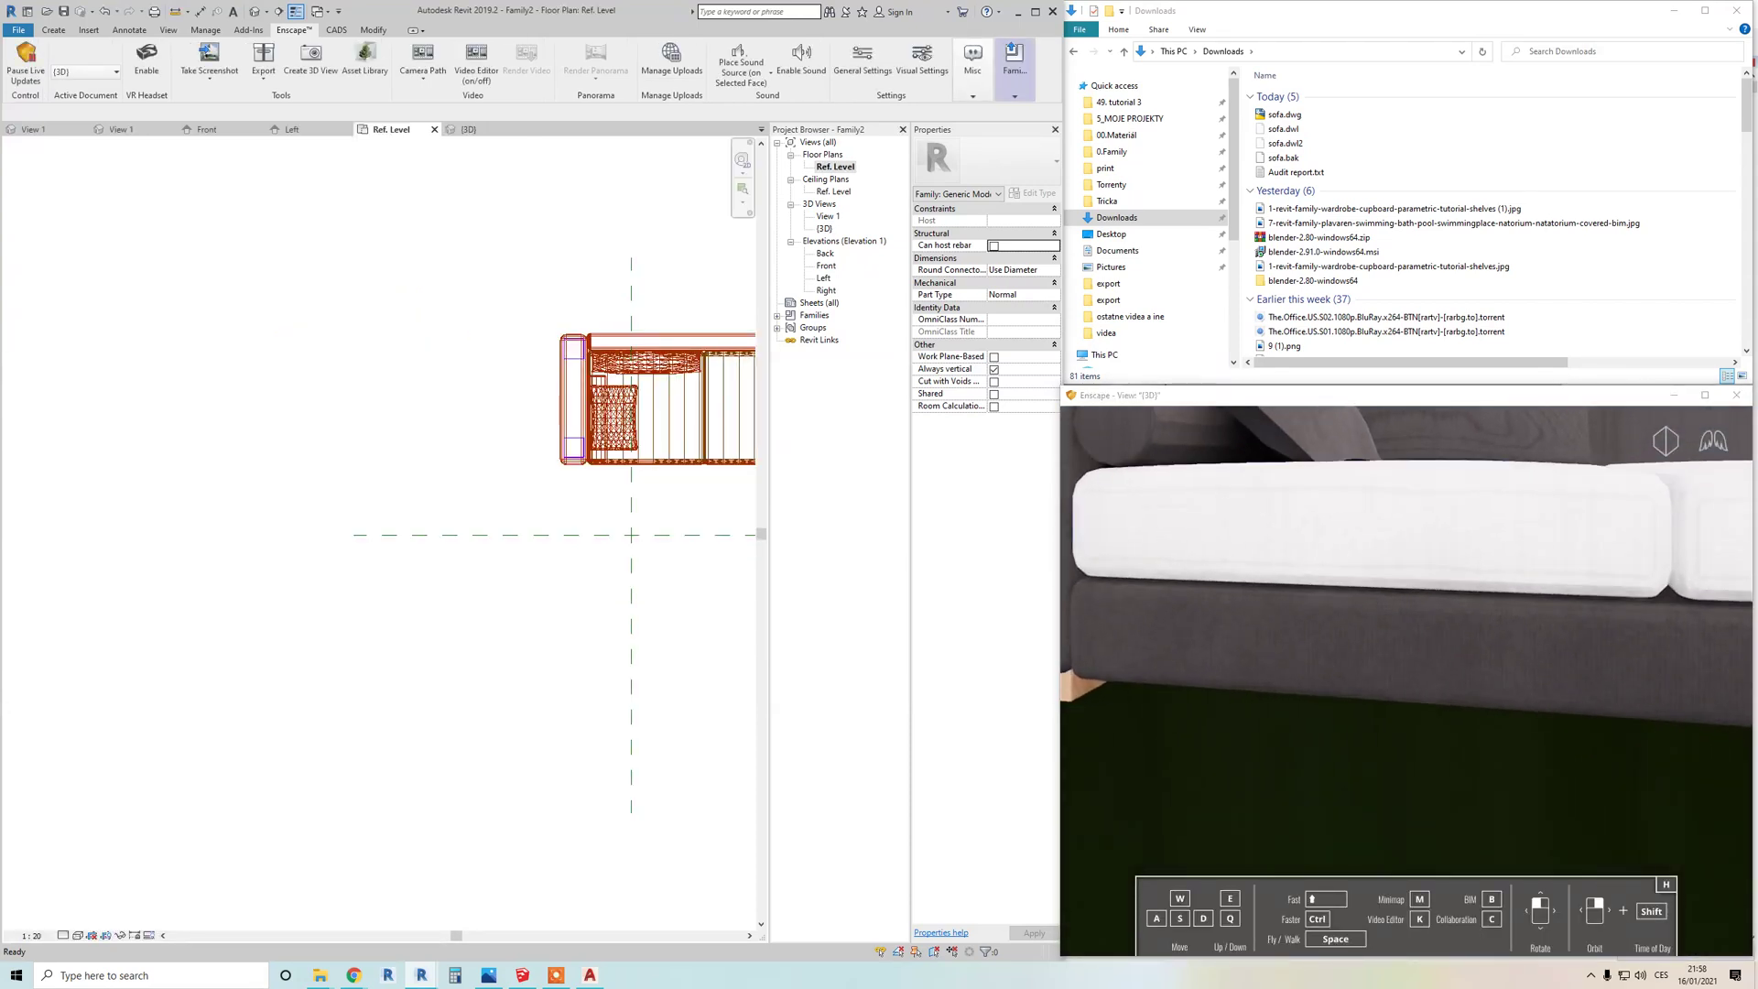
key("a")
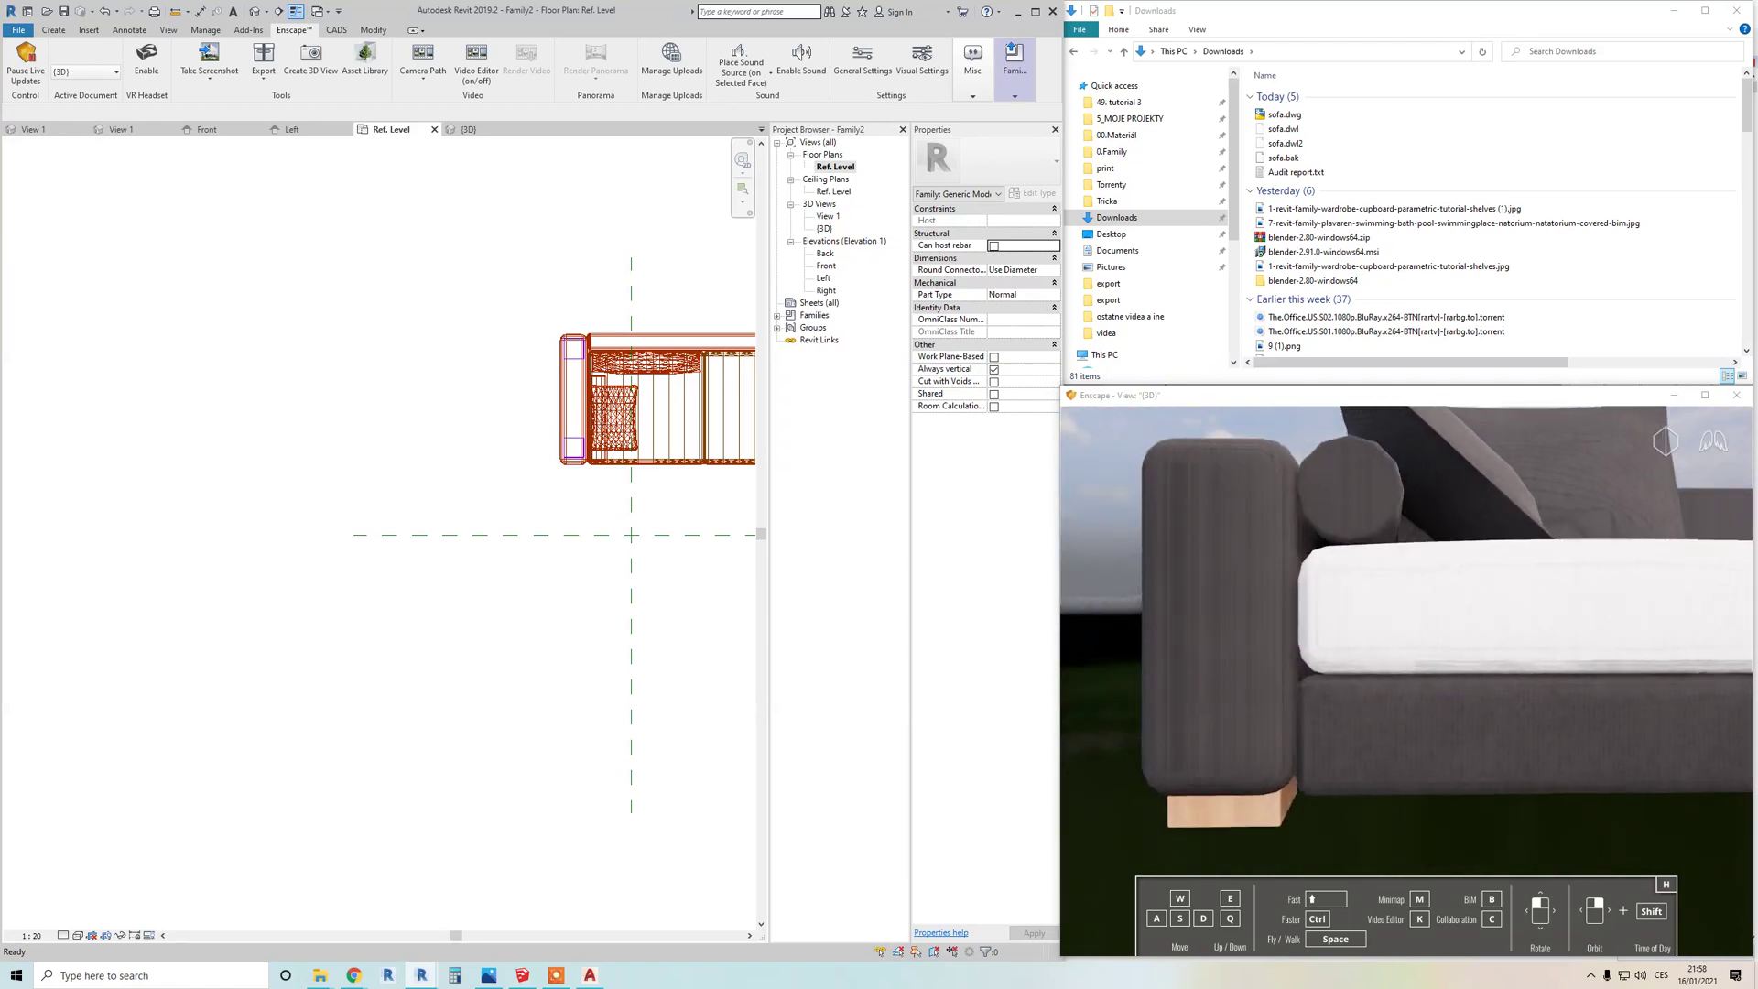
scroll(1417, 588, "up", 3)
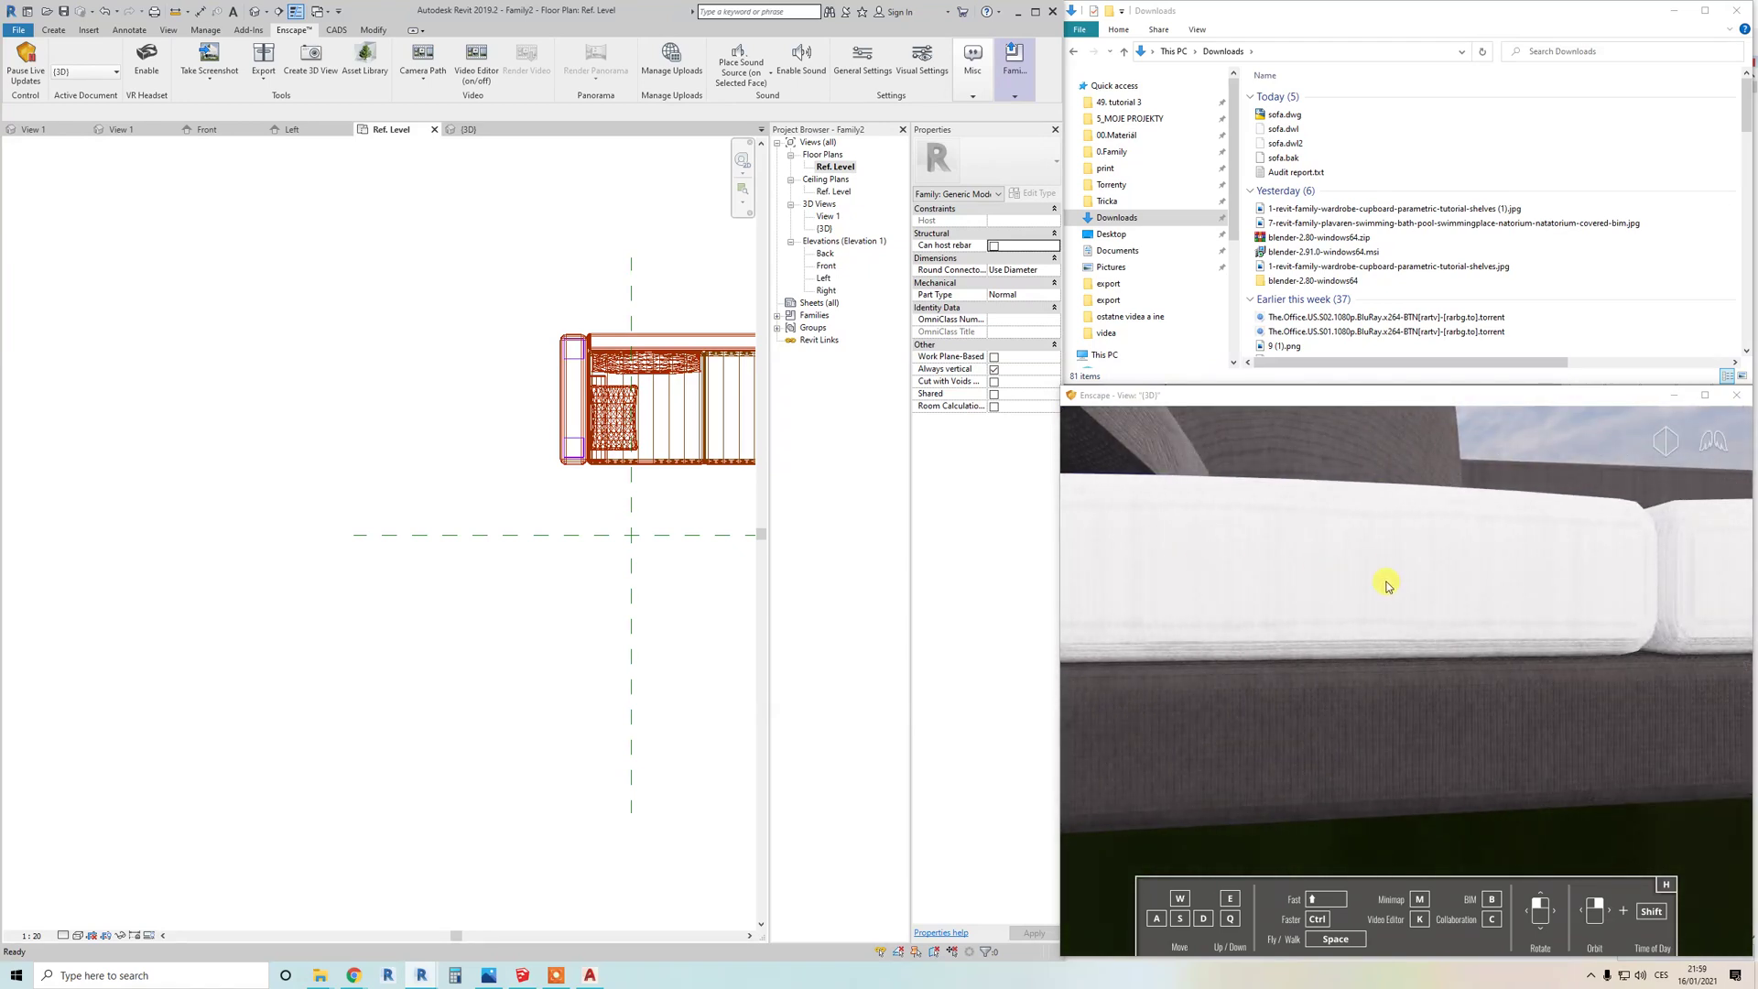
Step: Inspect the whole corner sofa from several angles in the Enscape rendering, comparing the base panels, white seat cushions, pillows and wooden feet
scroll(1310, 667, "down", 3)
scroll(1346, 729, "up", 4)
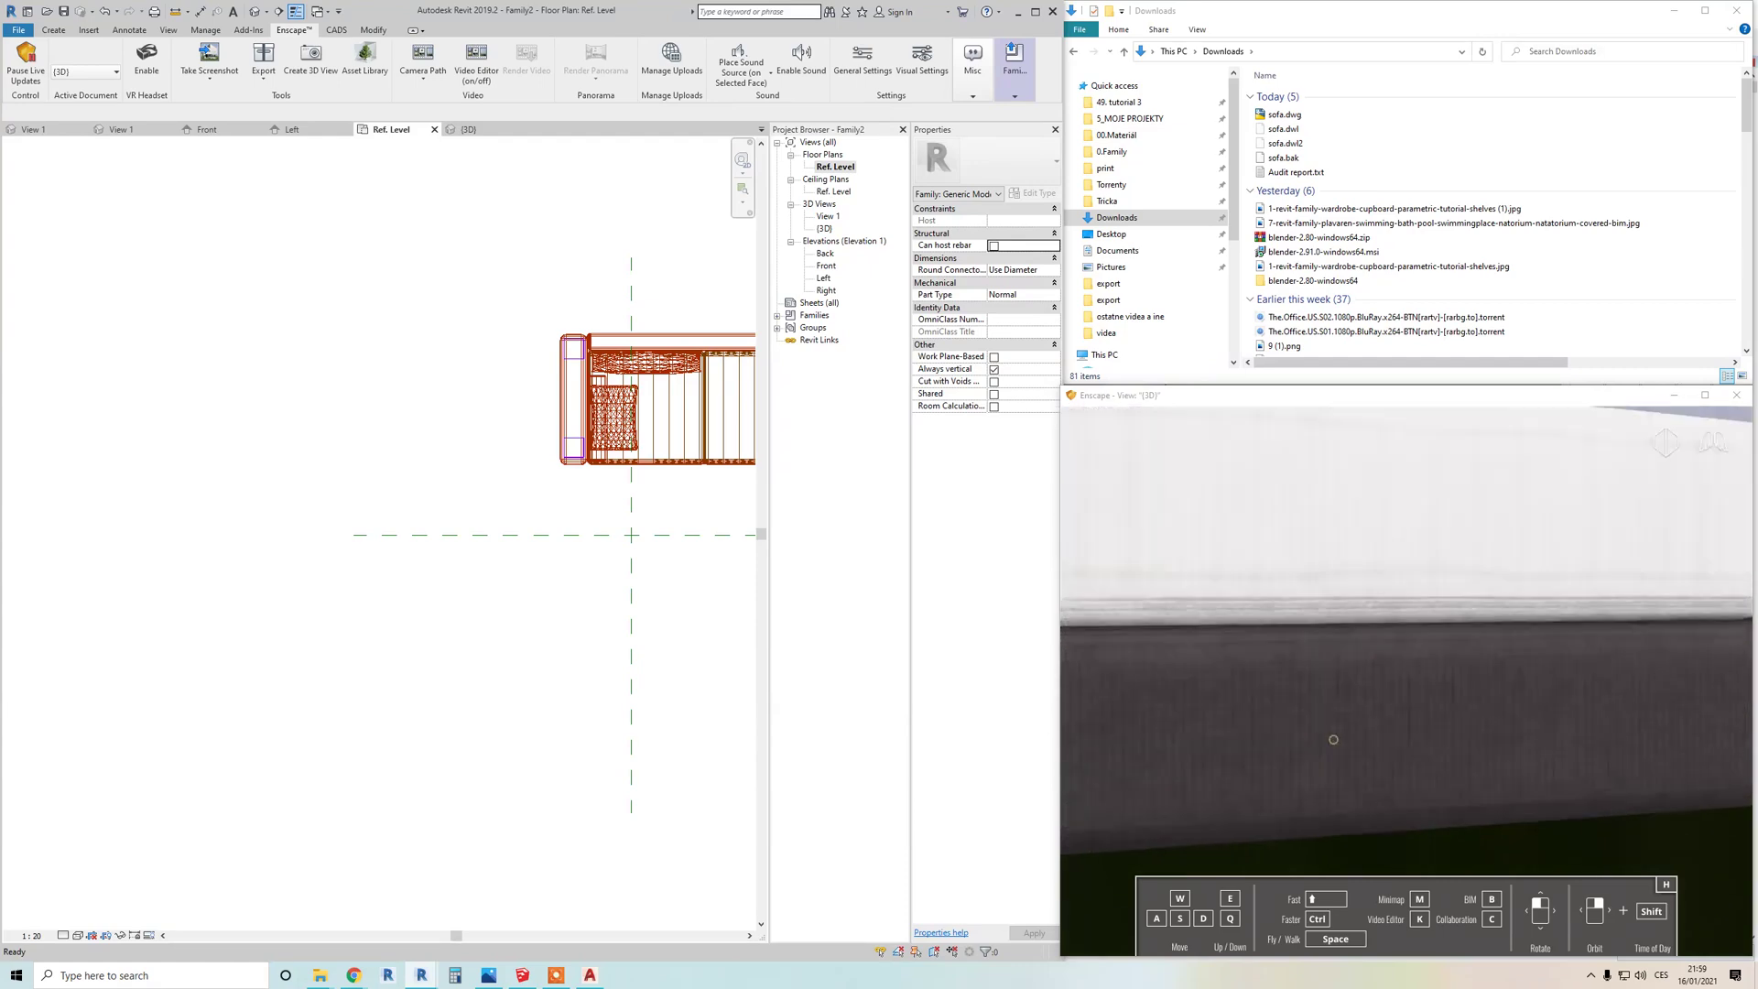
scroll(1333, 739, "down", 4)
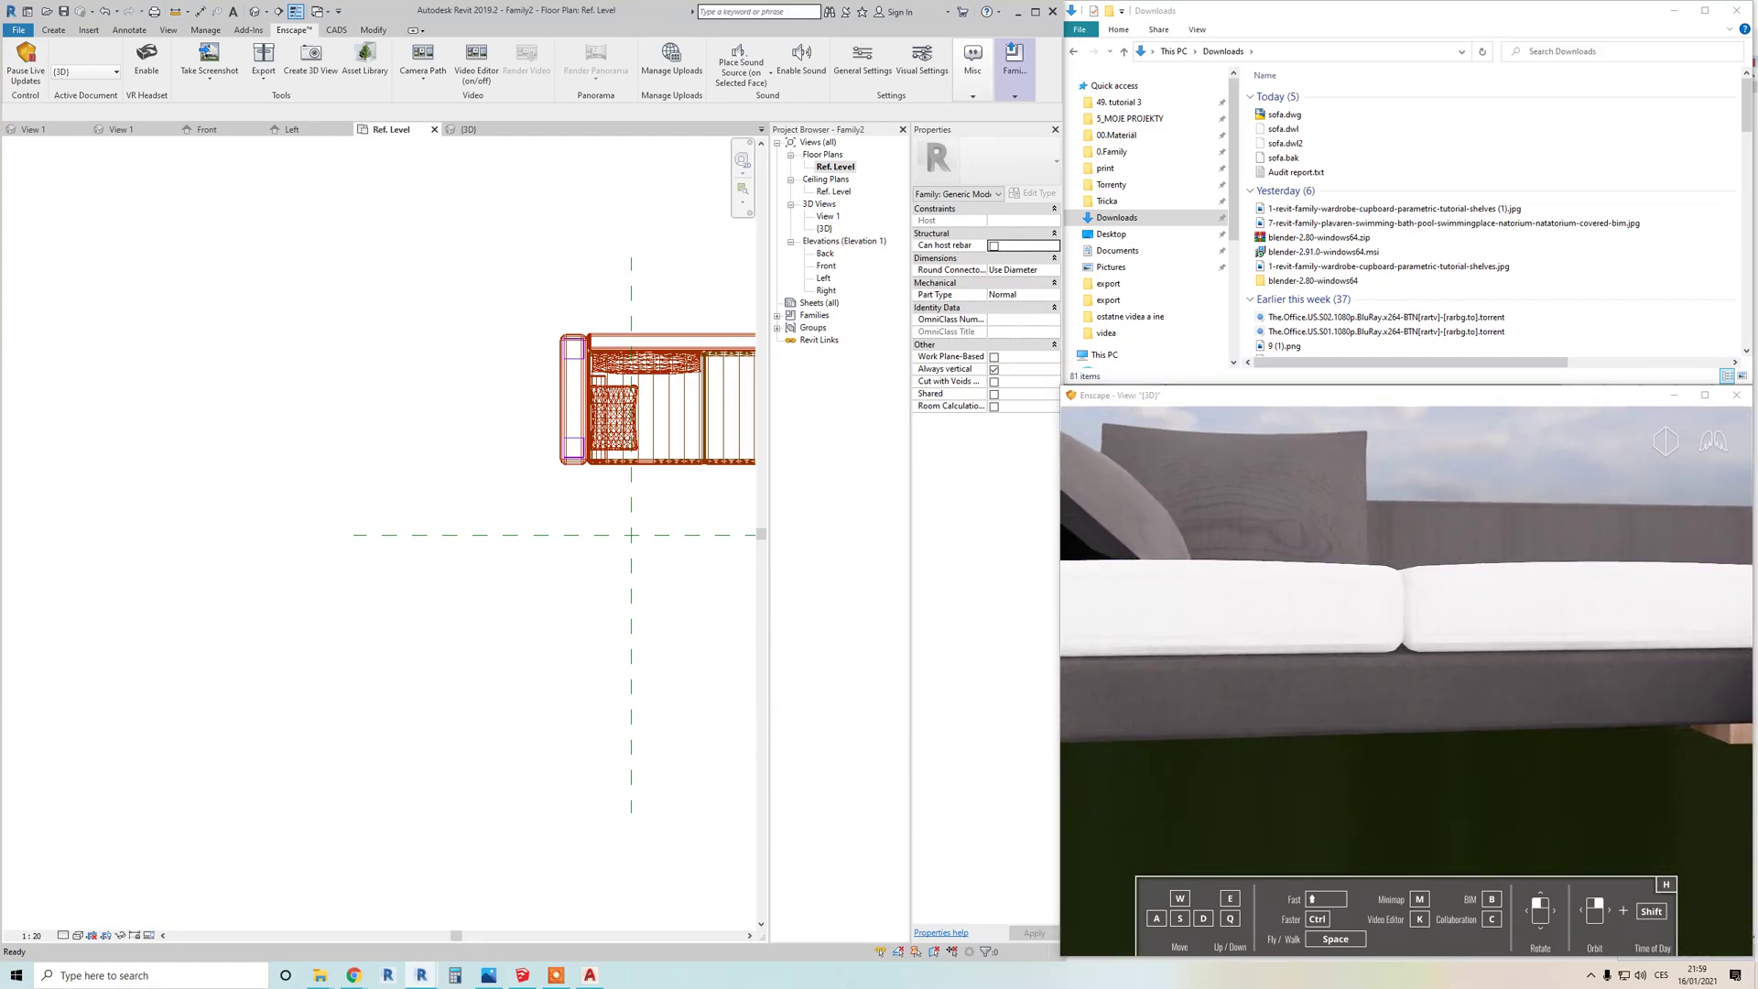
left_click_drag(1333, 738, 1361, 691)
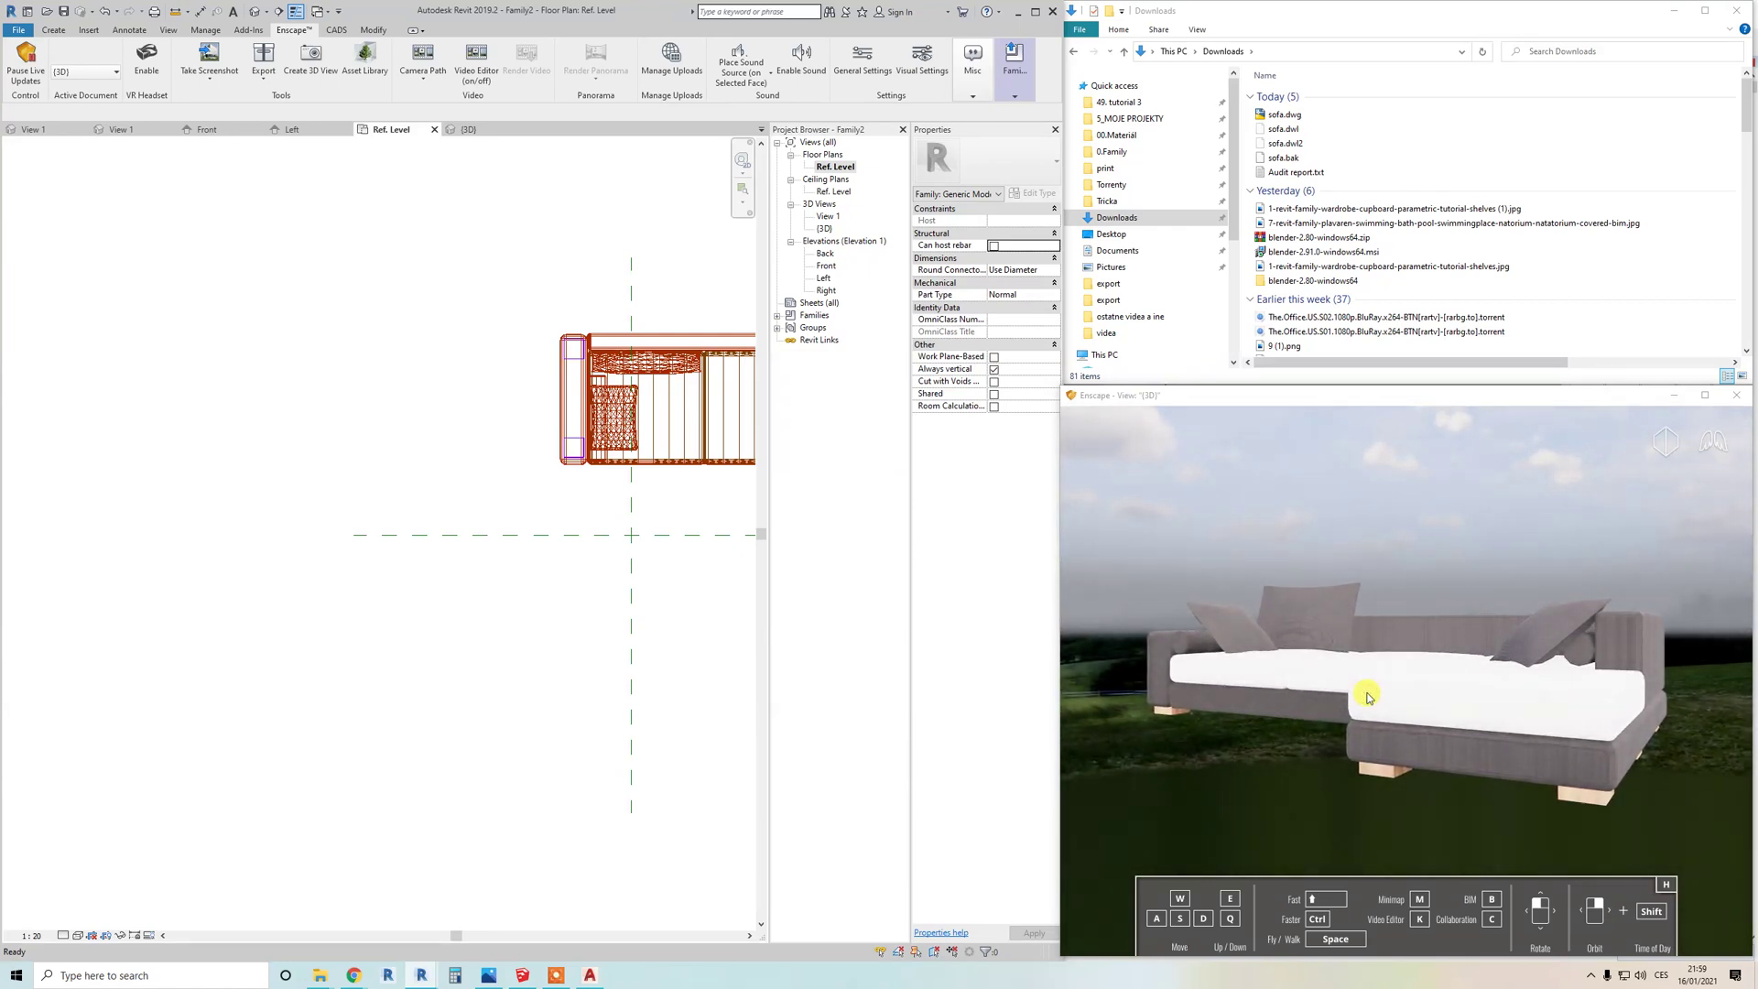
scroll(1364, 696, "up", 5)
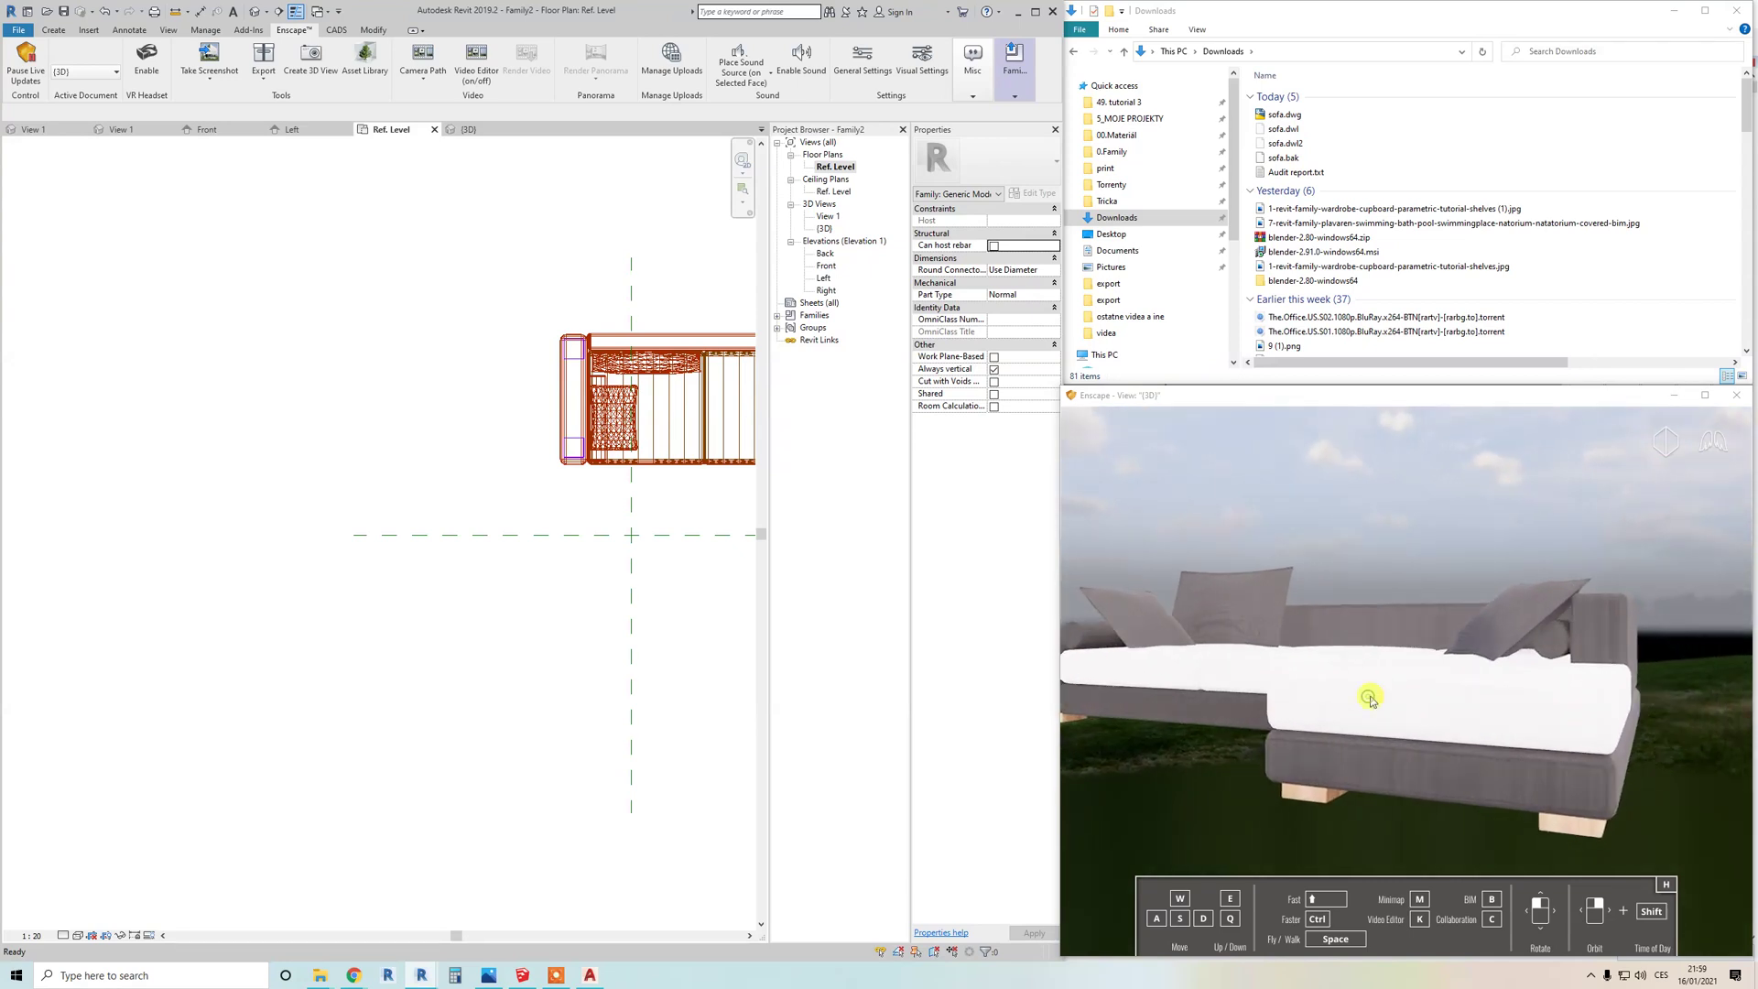
left_click_drag(1371, 722, 1419, 787)
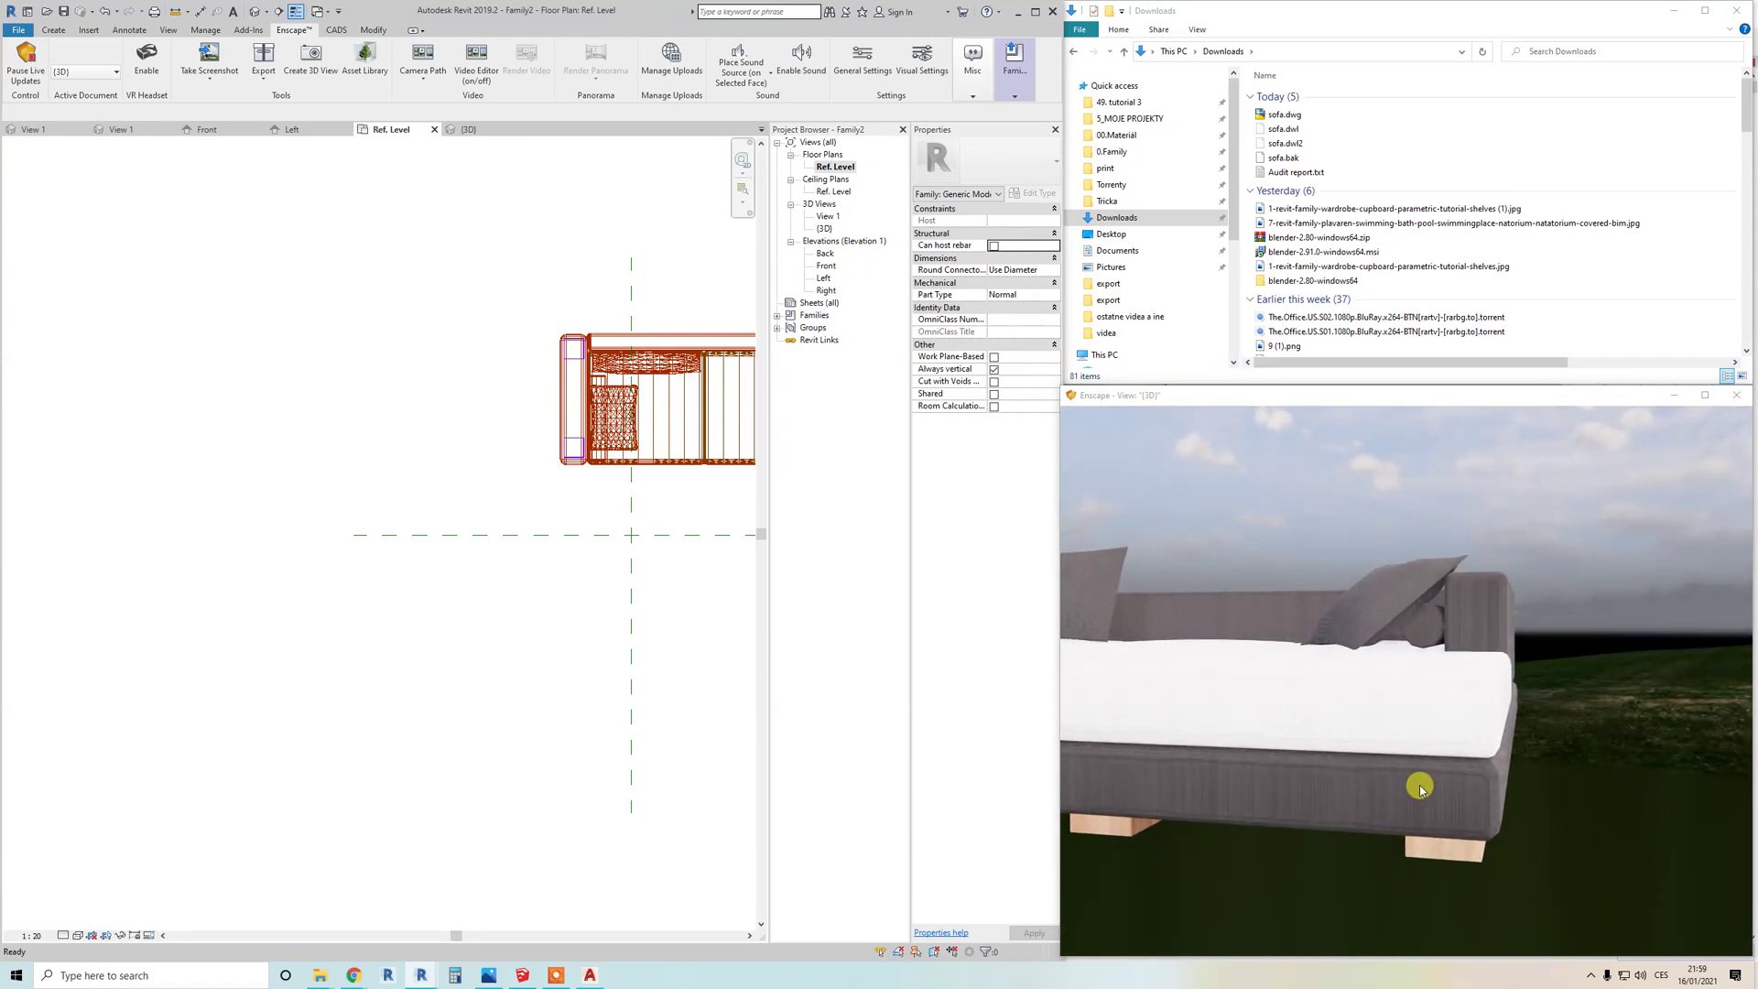
scroll(1417, 787, "down", 5)
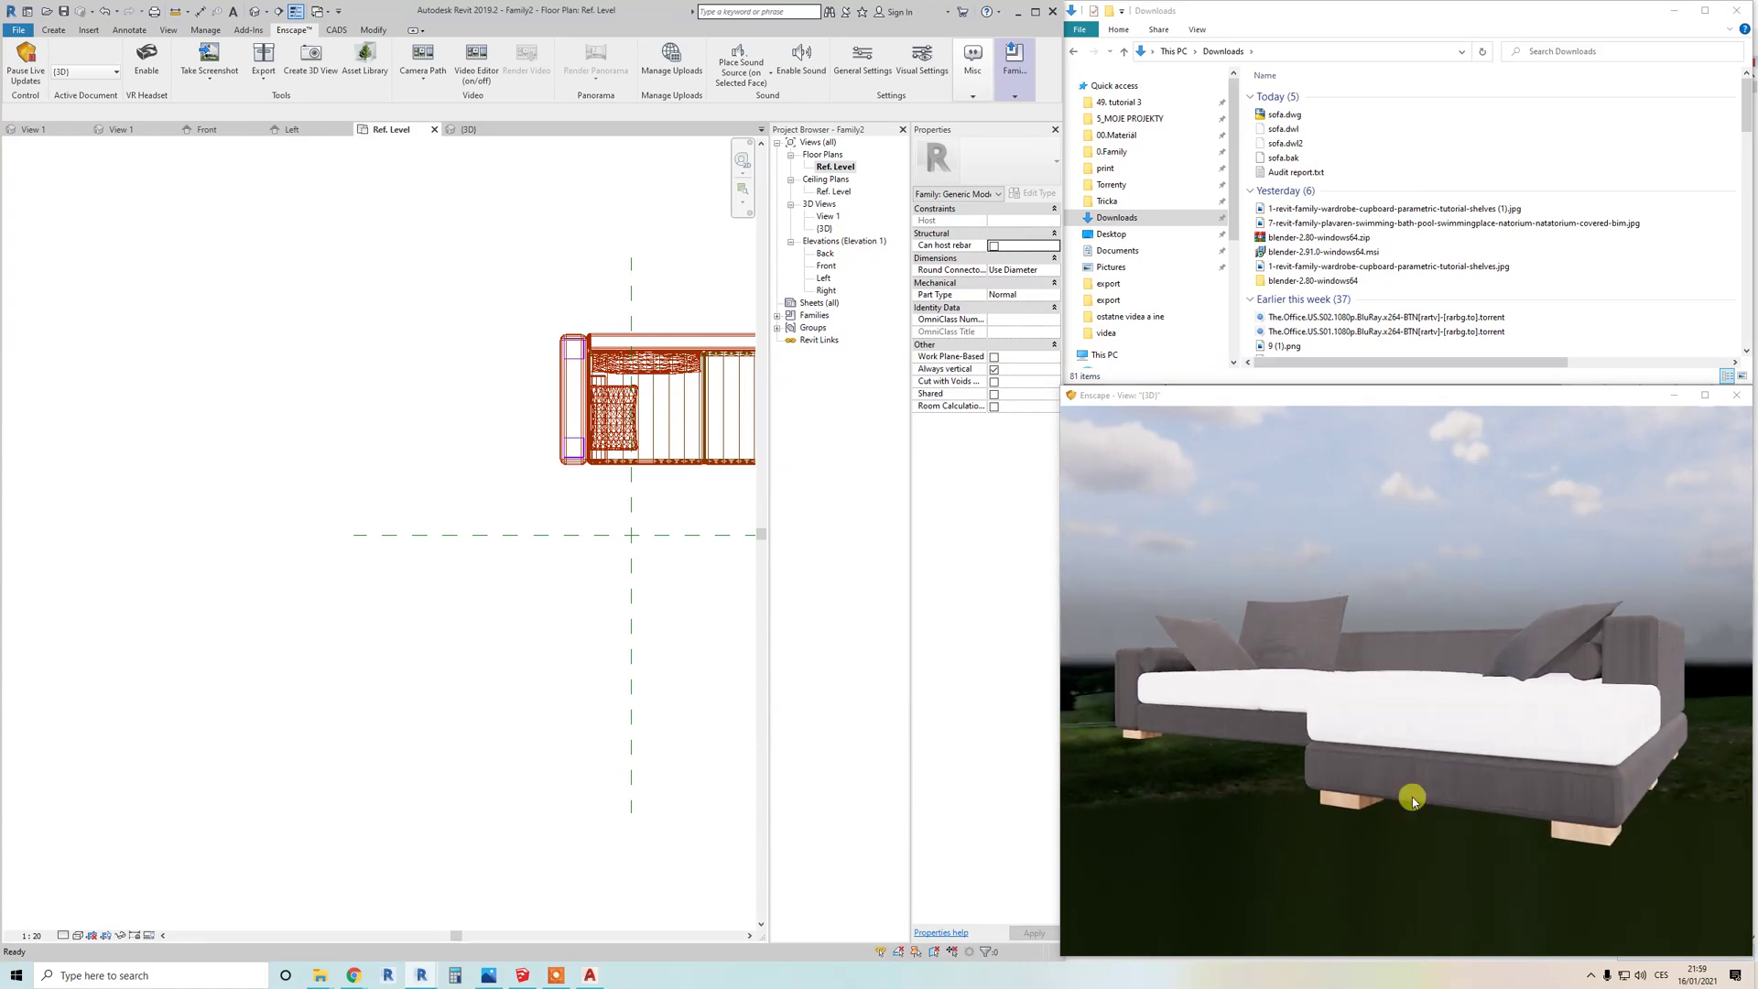
left_click_drag(1413, 799, 1419, 794)
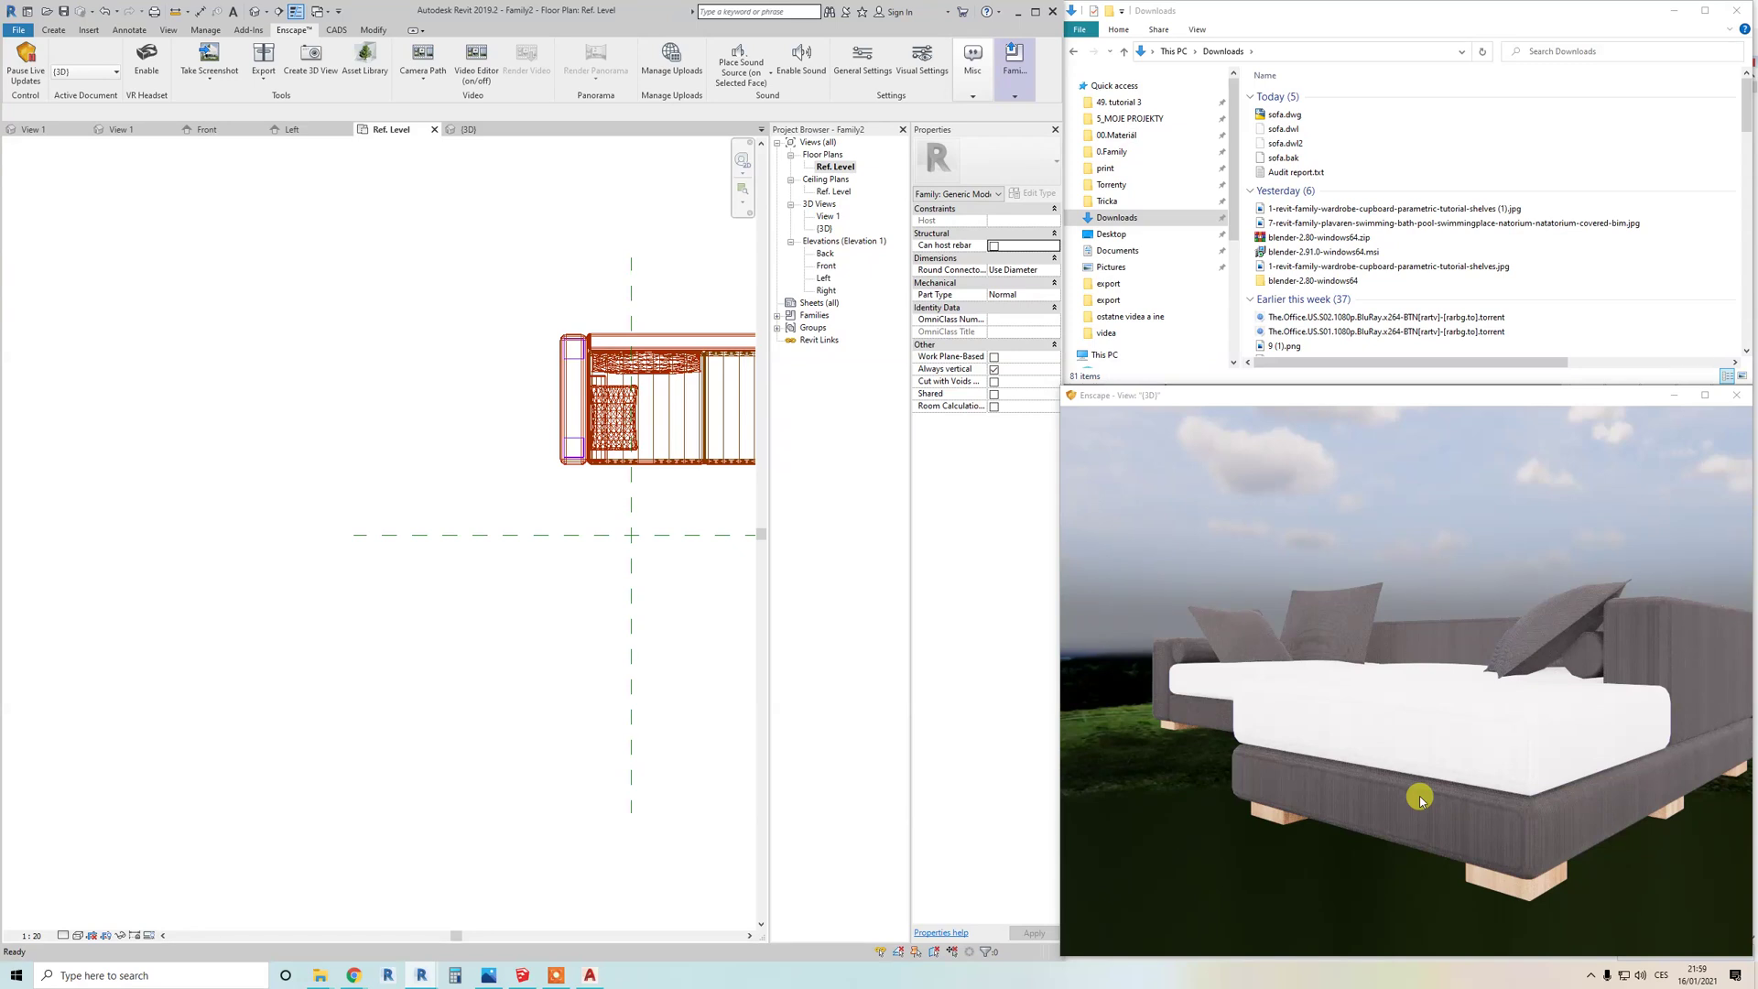
key("a")
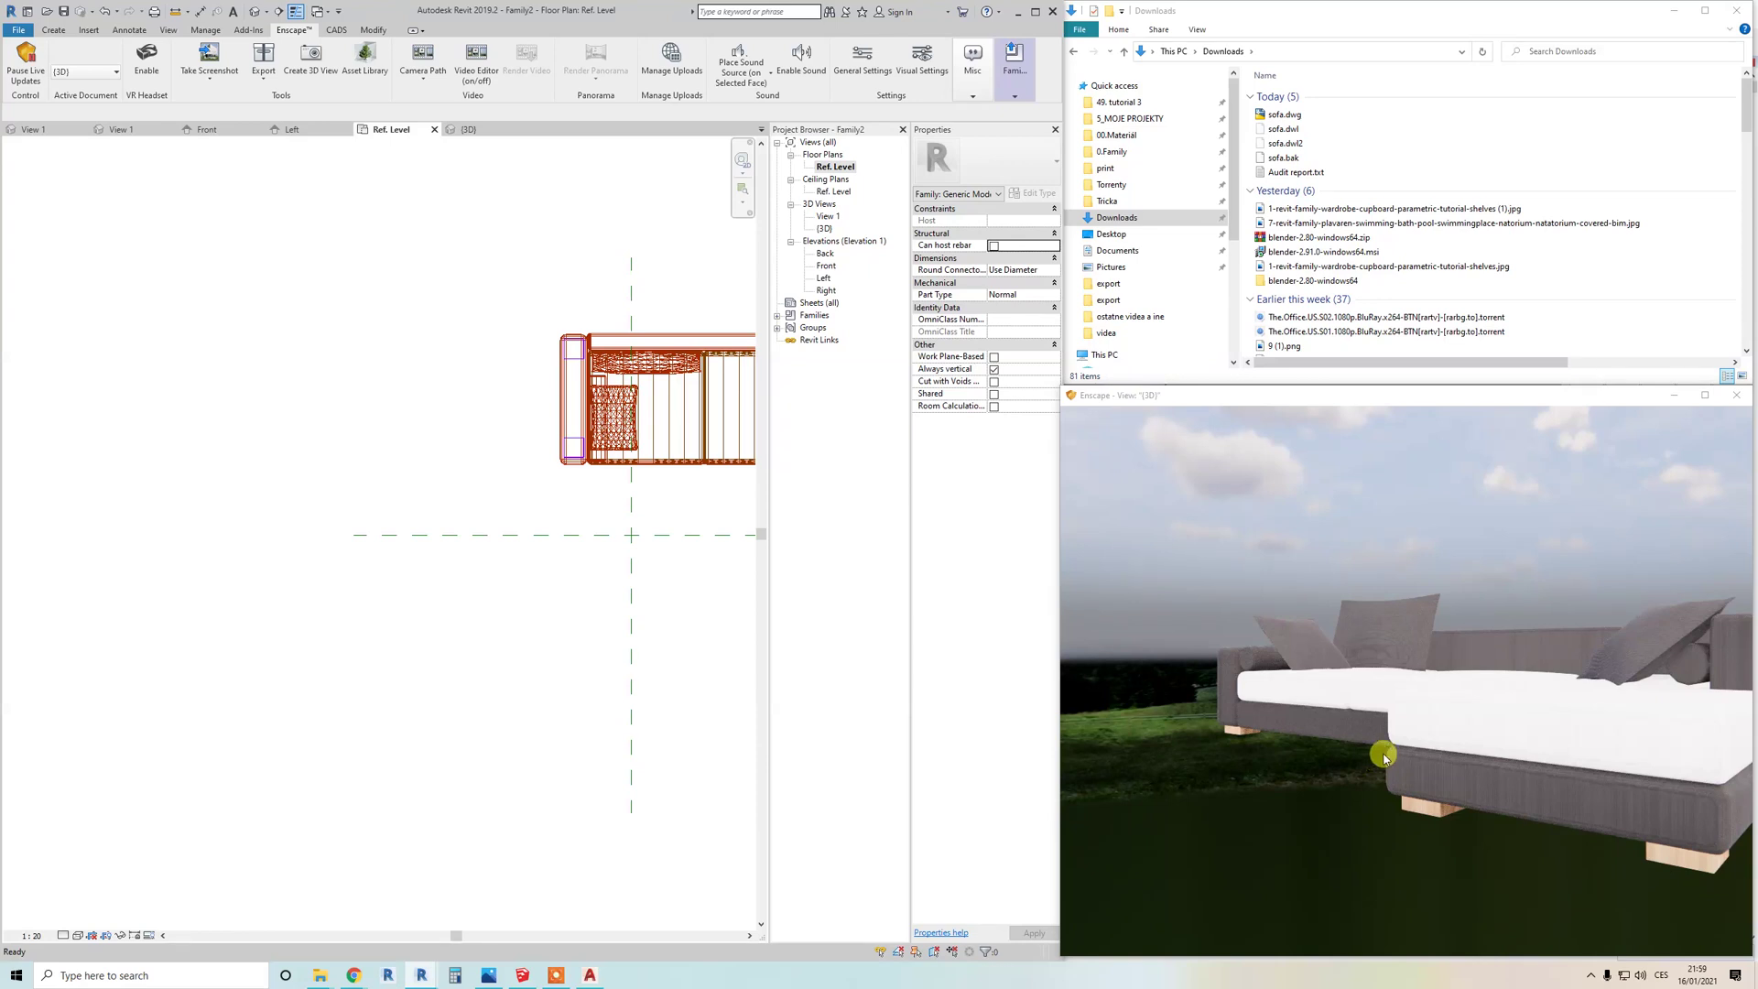
key("d")
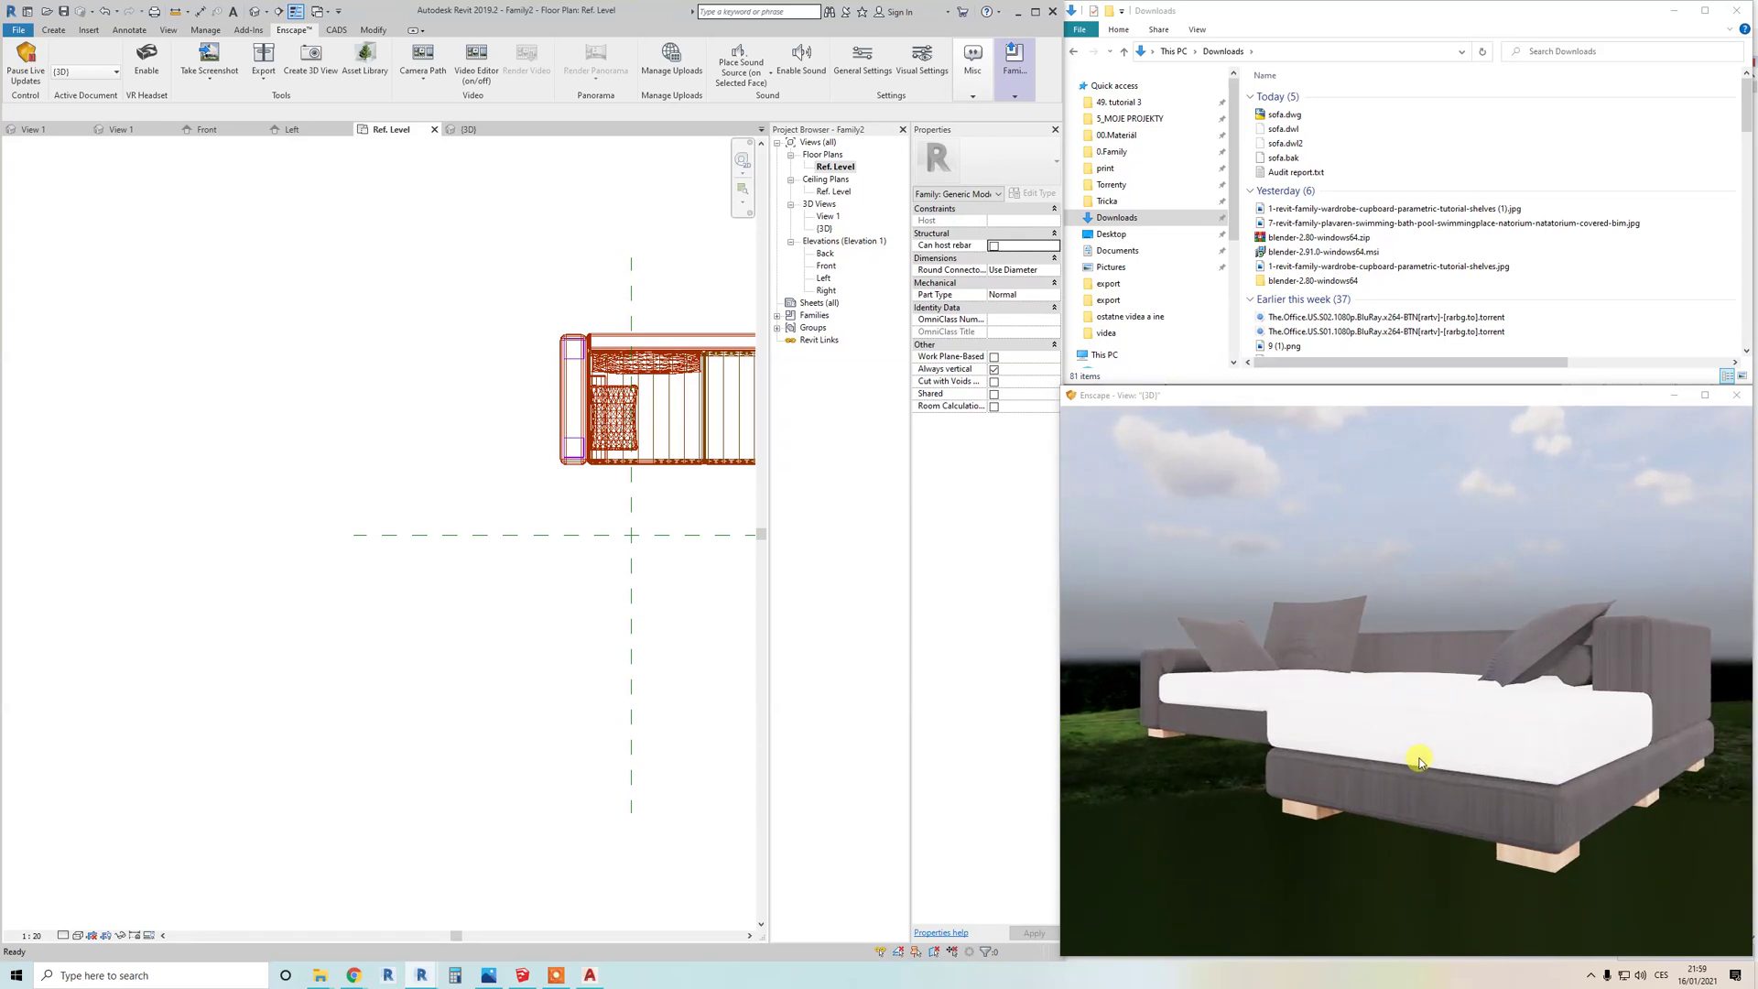